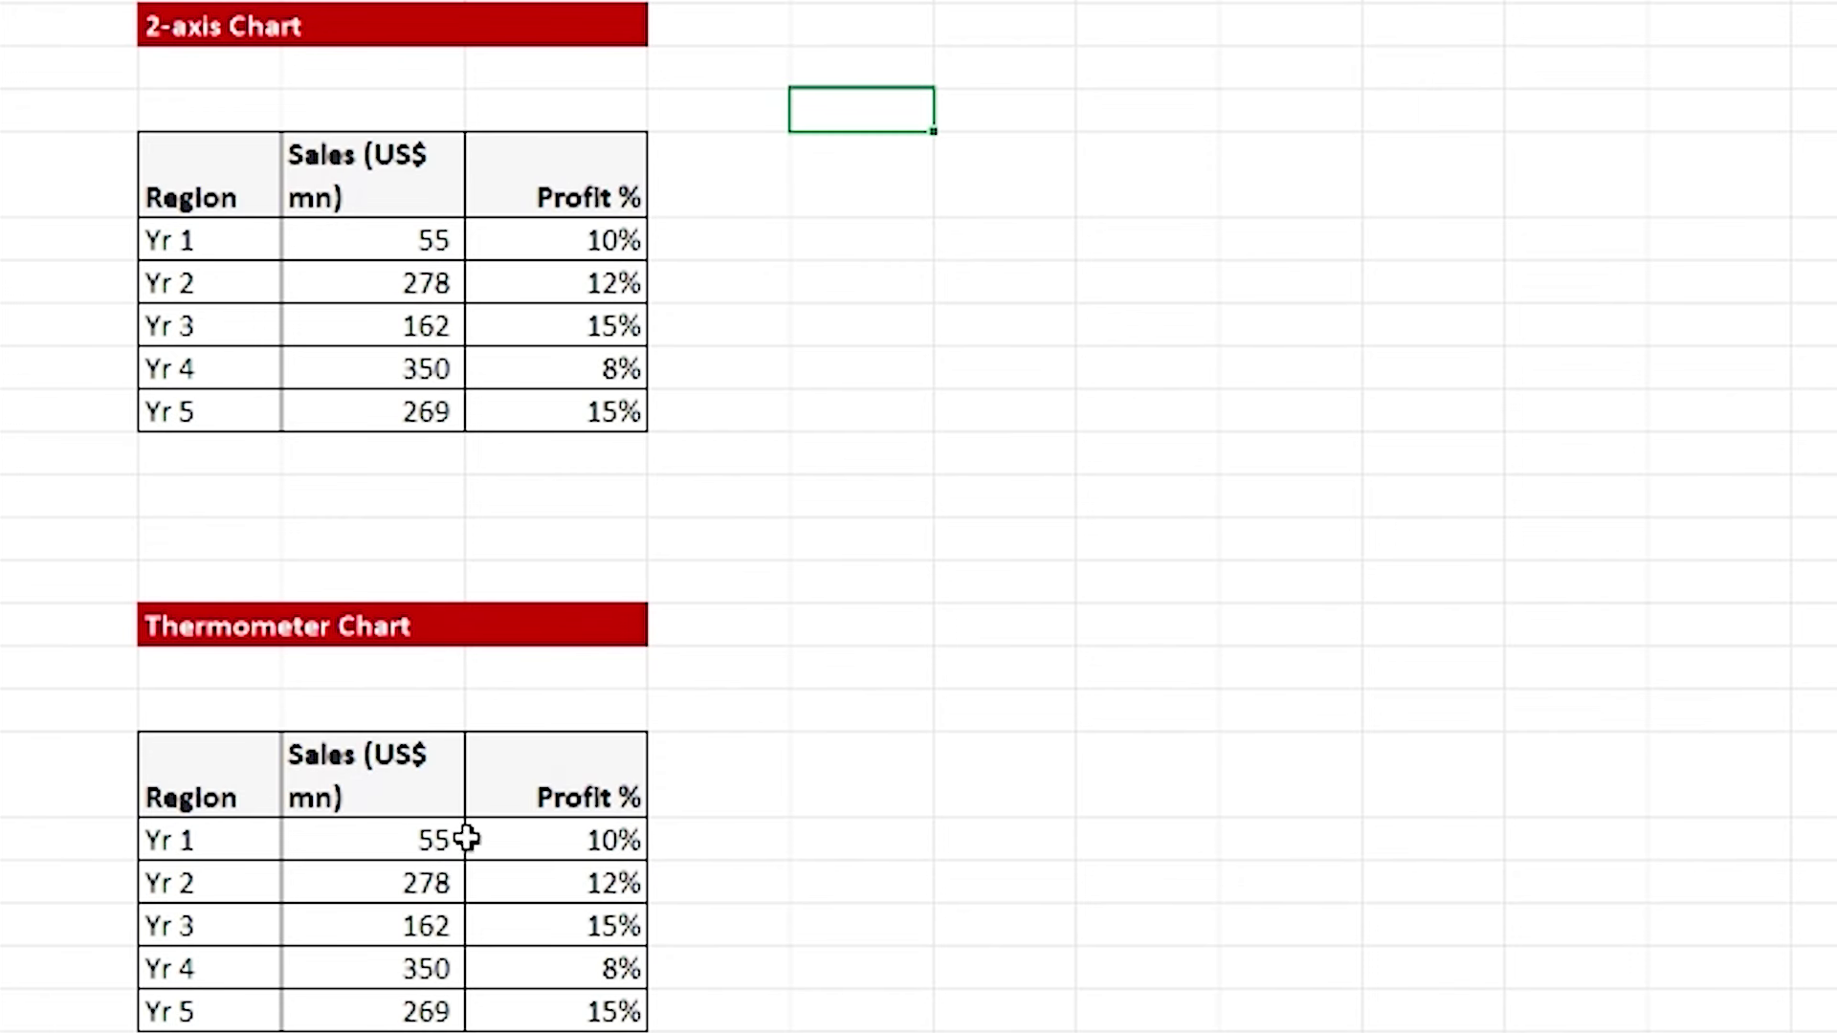
Step: Look through the Insert, Draw, Page Layout, Formulas, Data and Review tabs, then return to Home
{"action": "left_click", "coordinate": [206, 177]}
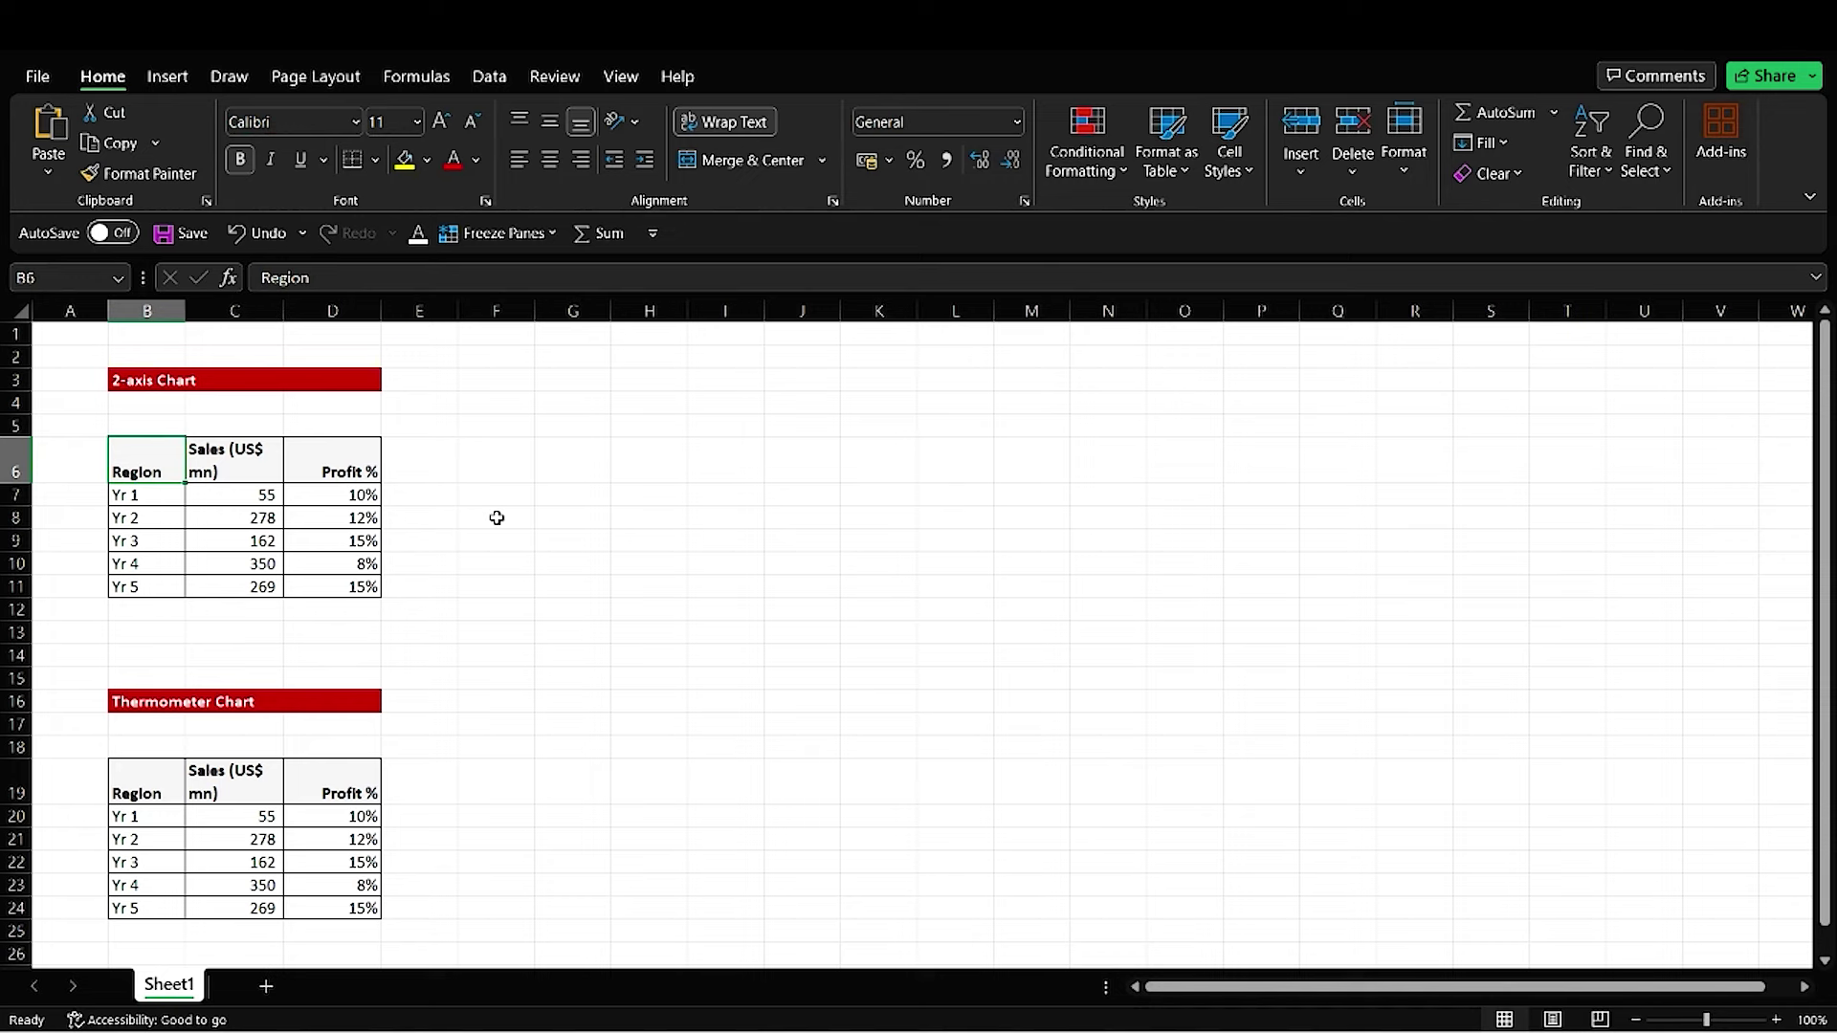
{"action": "left_click", "coordinate": [560, 499]}
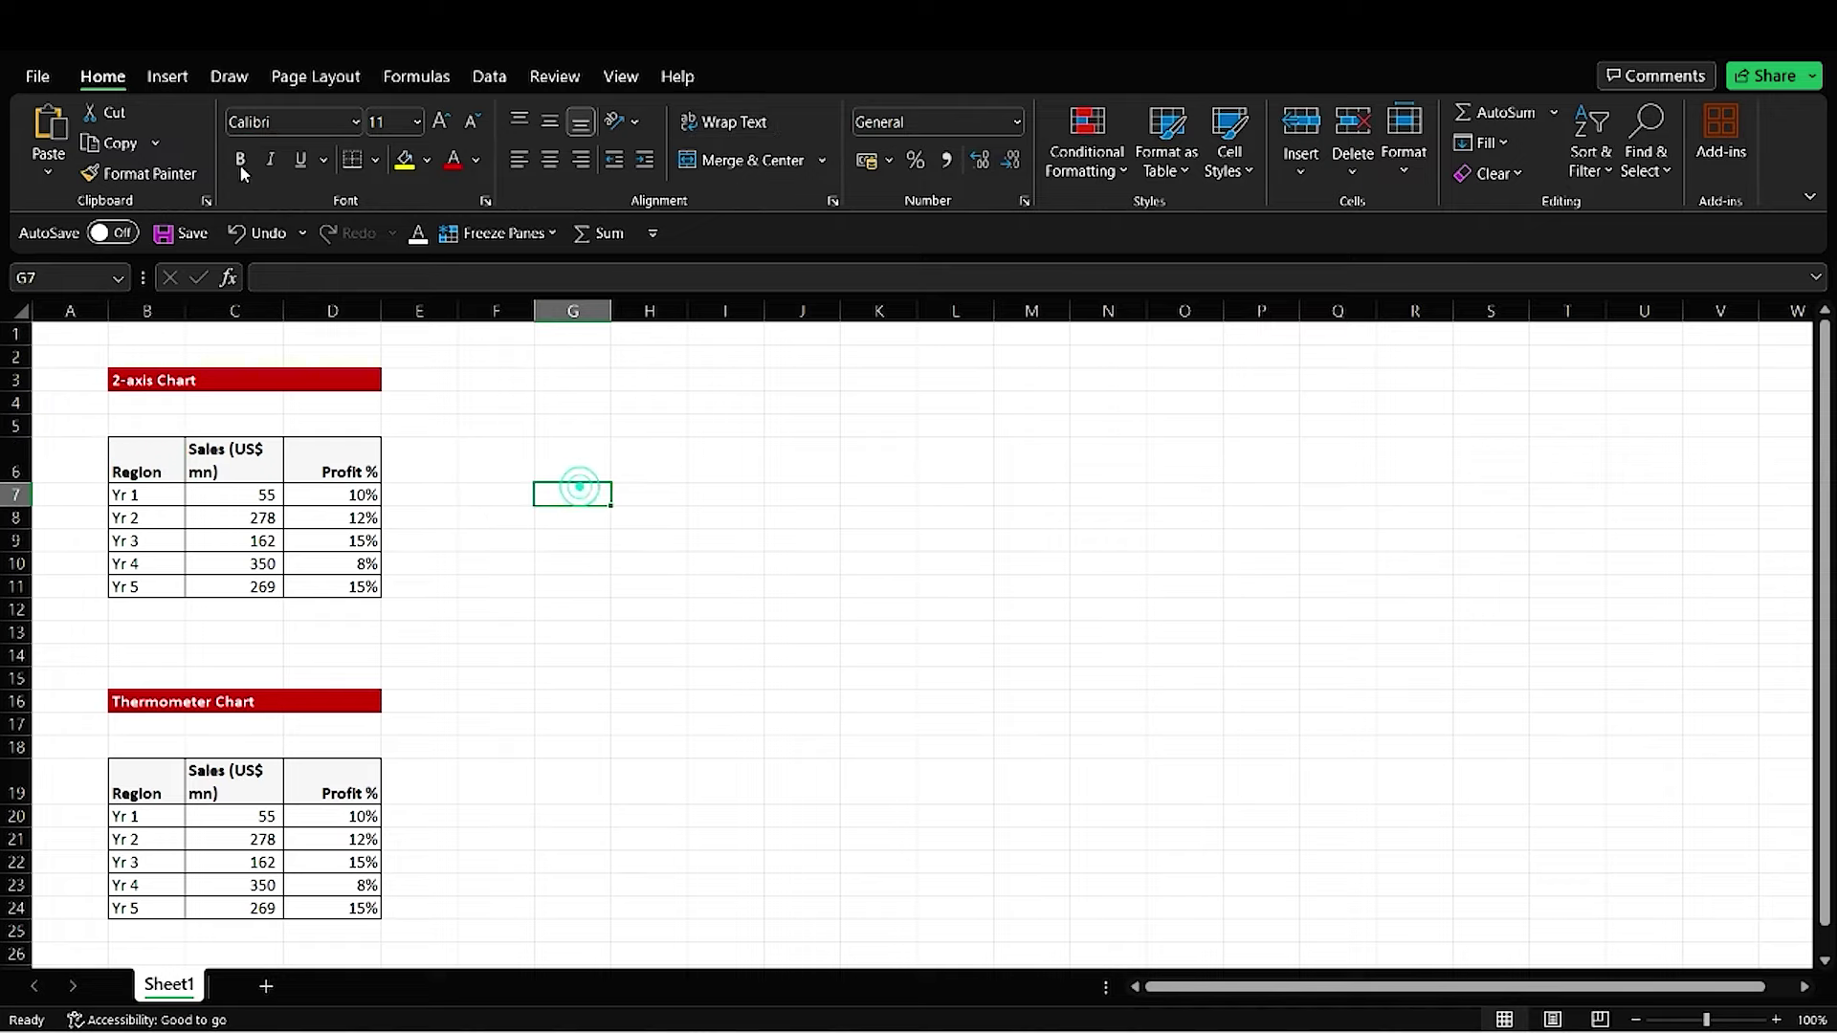
{"action": "left_click", "coordinate": [169, 77]}
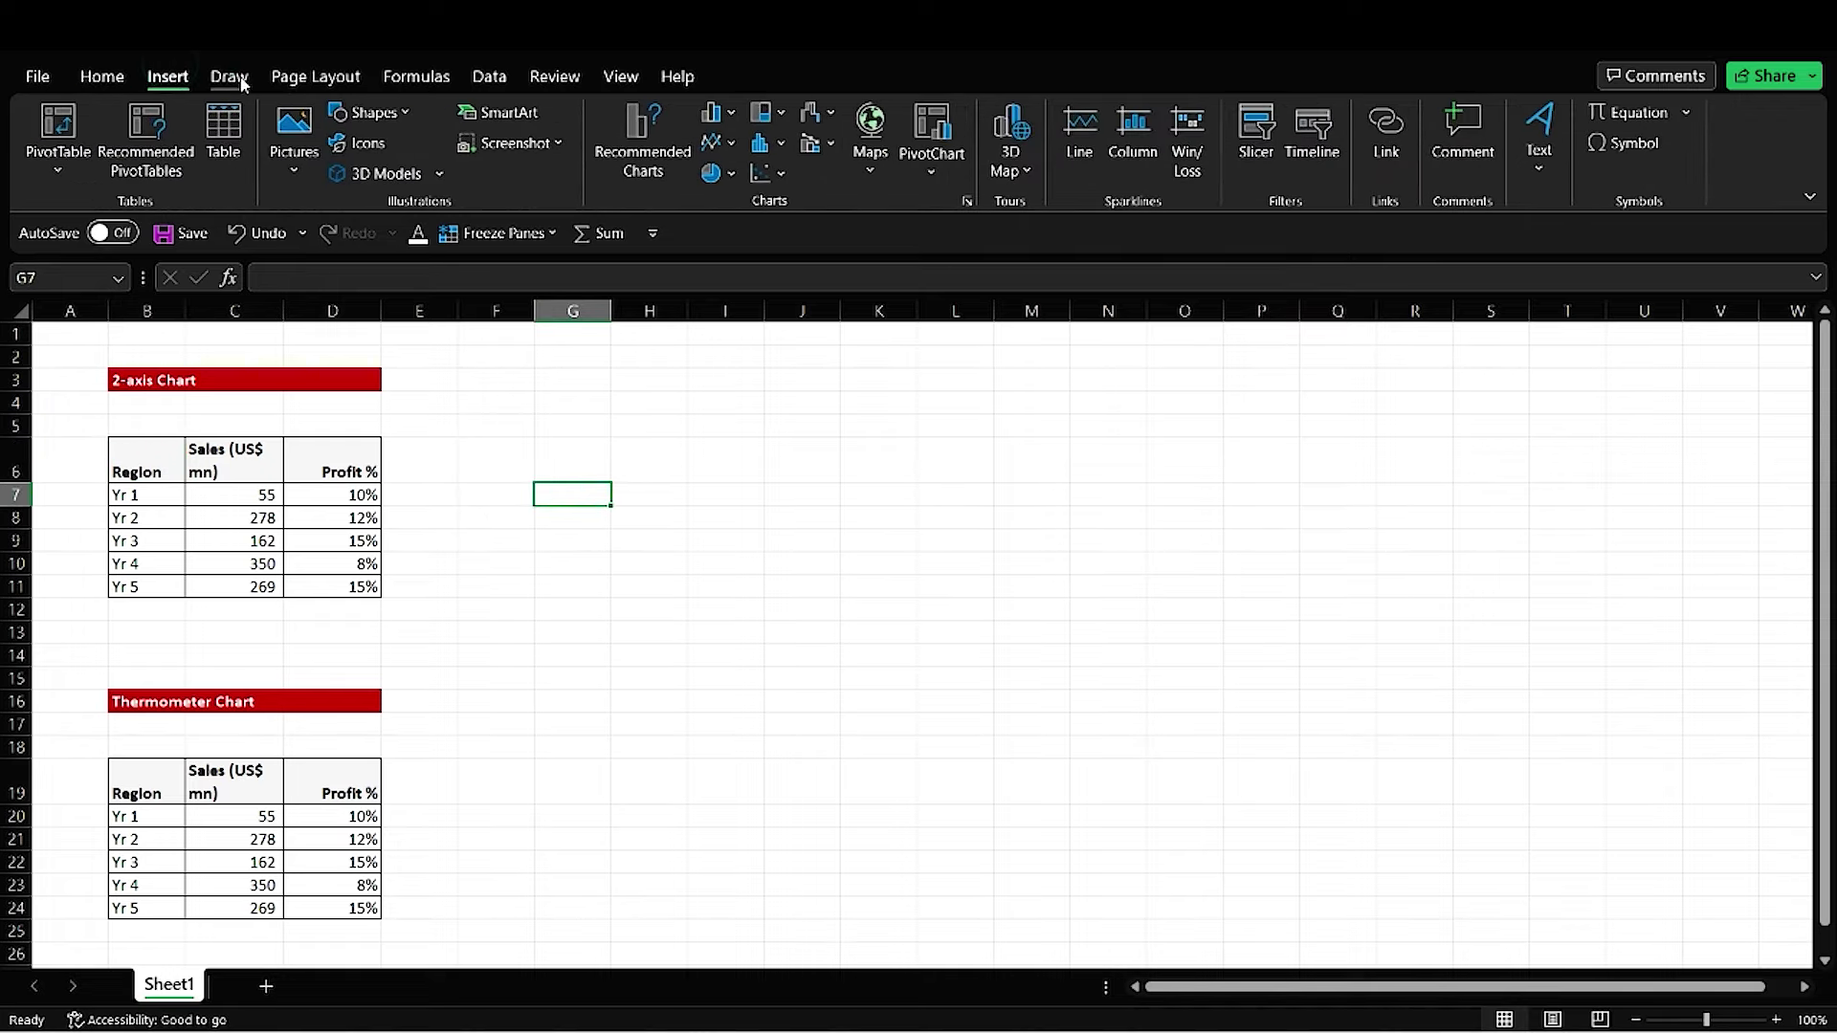
{"action": "left_click", "coordinate": [230, 77]}
{"action": "left_click", "coordinate": [315, 77]}
{"action": "left_click", "coordinate": [429, 77]}
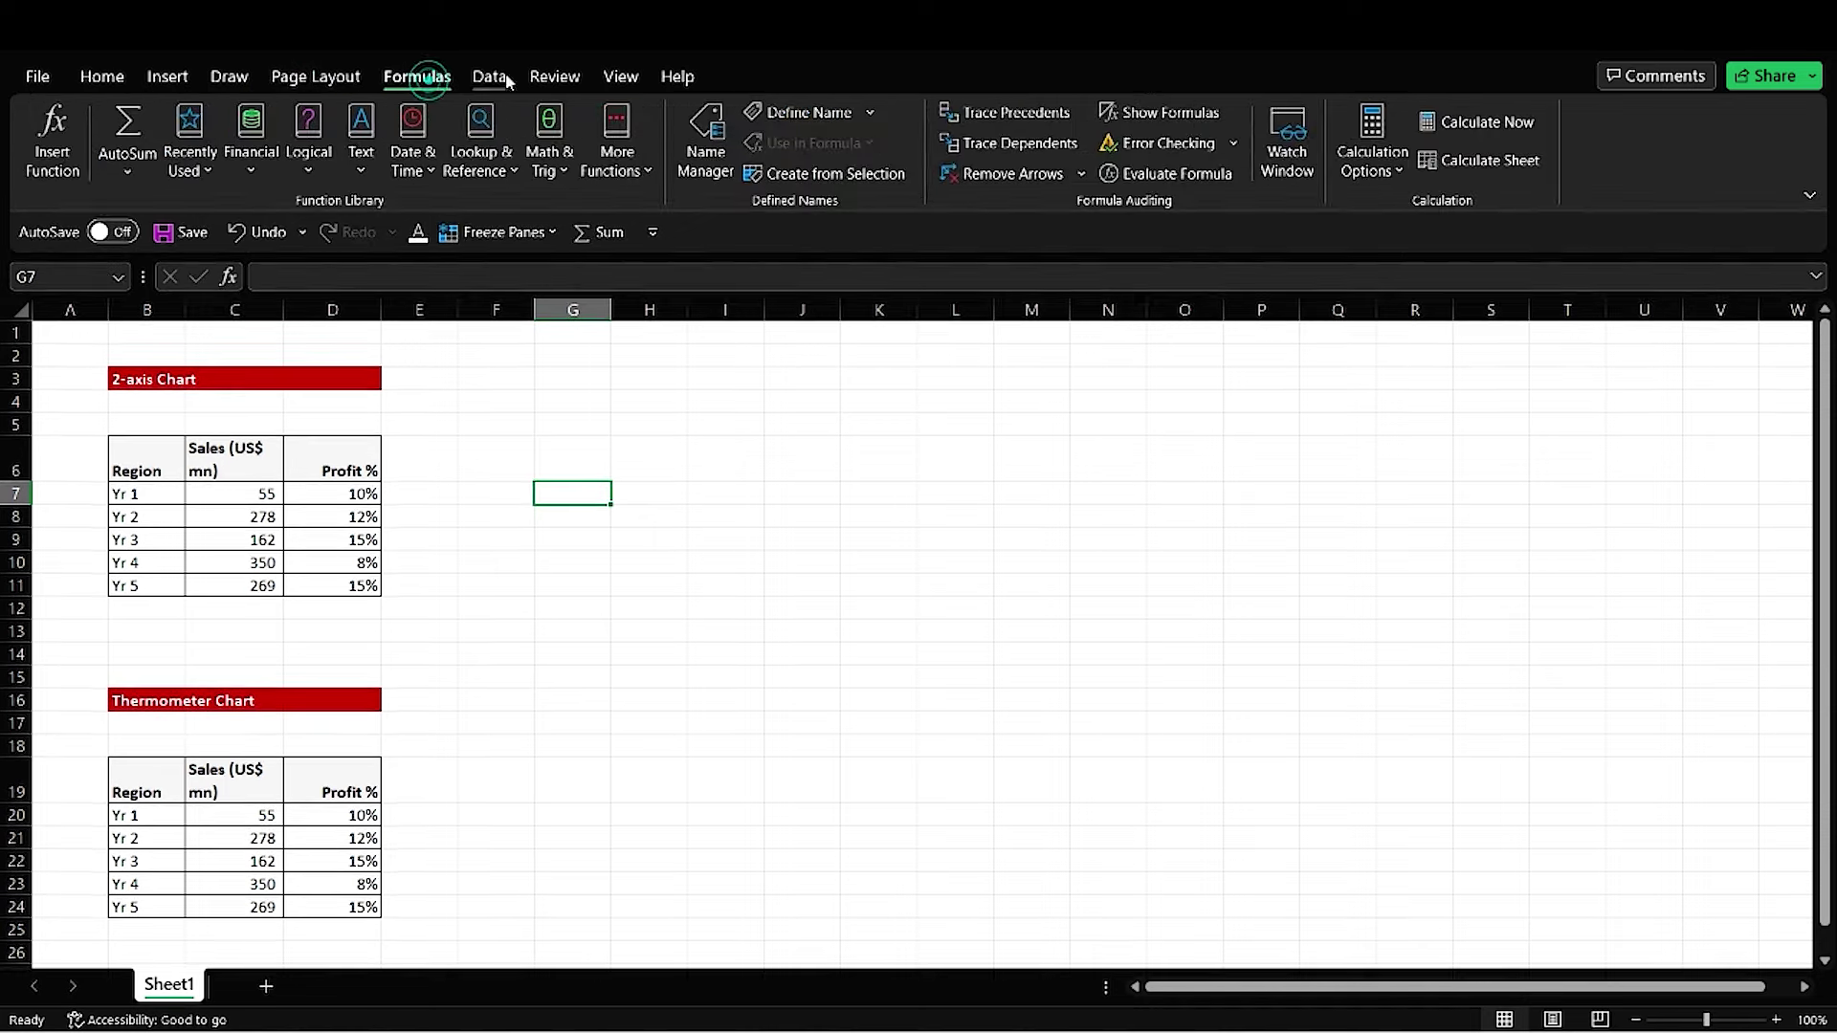
{"action": "left_click", "coordinate": [491, 76]}
{"action": "left_click", "coordinate": [557, 79]}
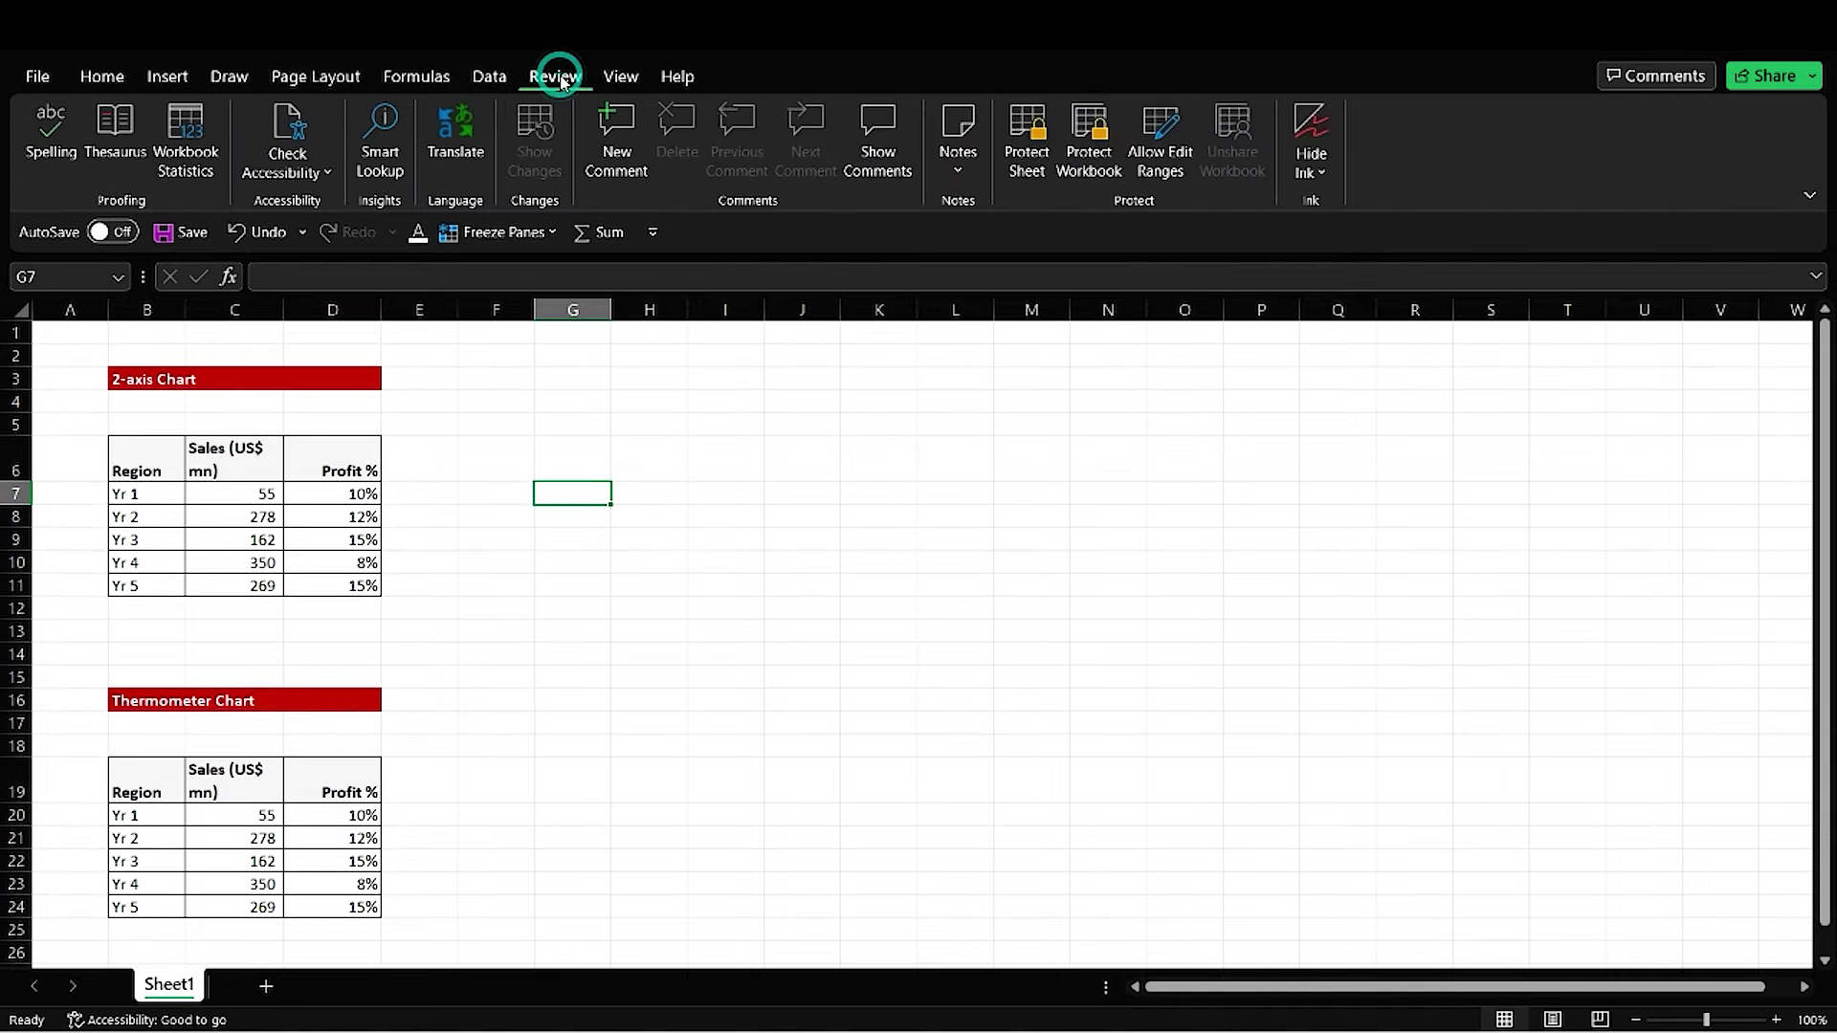
{"action": "left_click", "coordinate": [95, 77]}
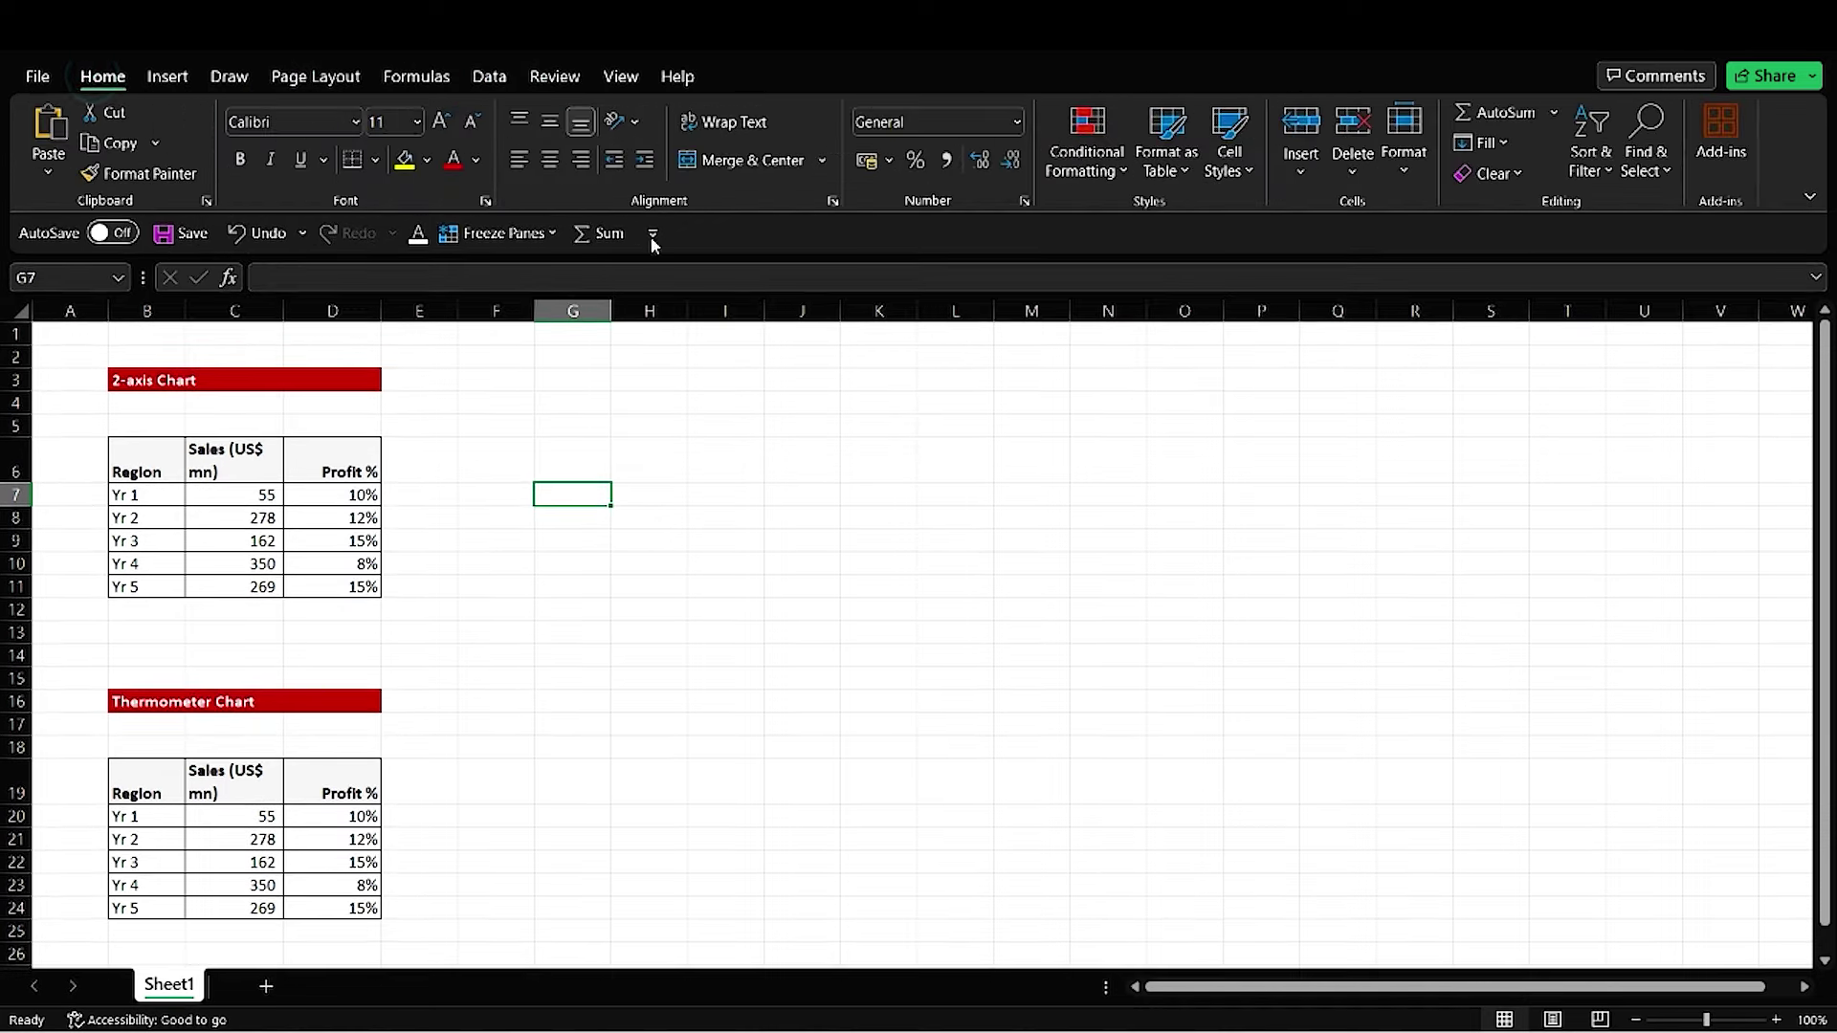
{"action": "left_click", "coordinate": [633, 503]}
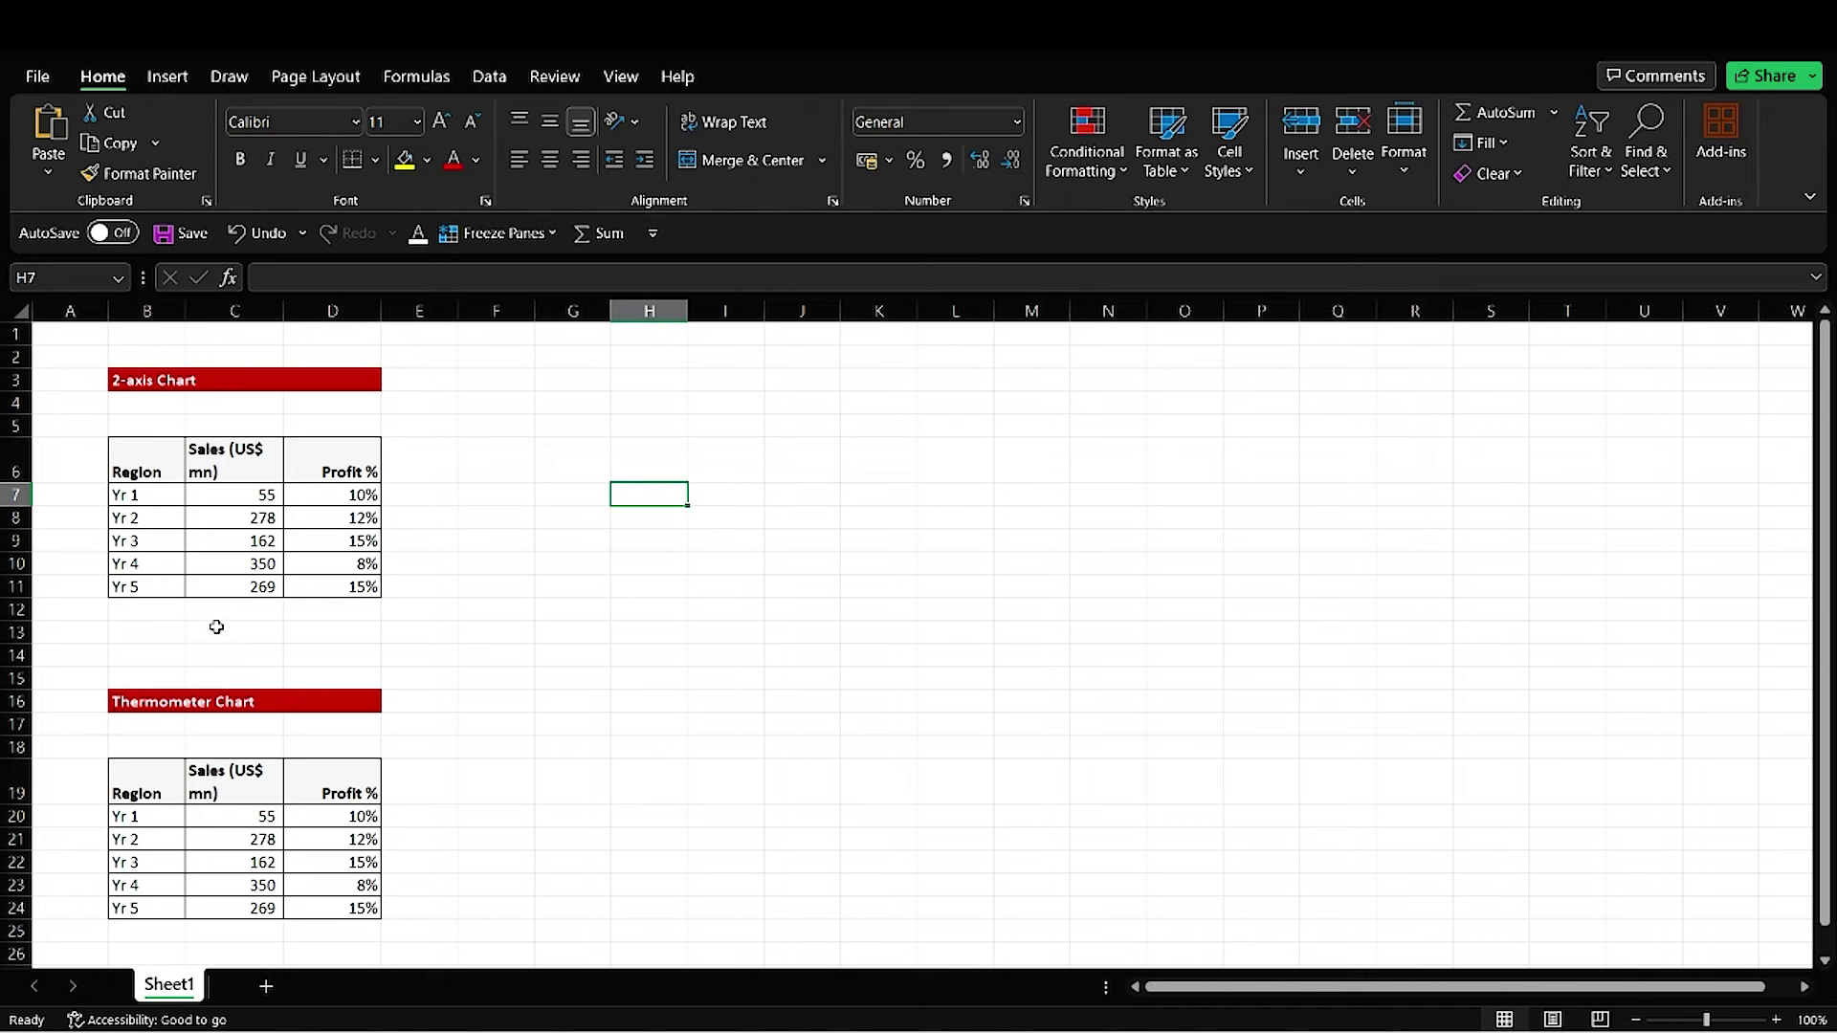
Step: Select the whole 2-axis table B6:D11 with headers and show the Insert commands
{"action": "left_click", "coordinate": [145, 378]}
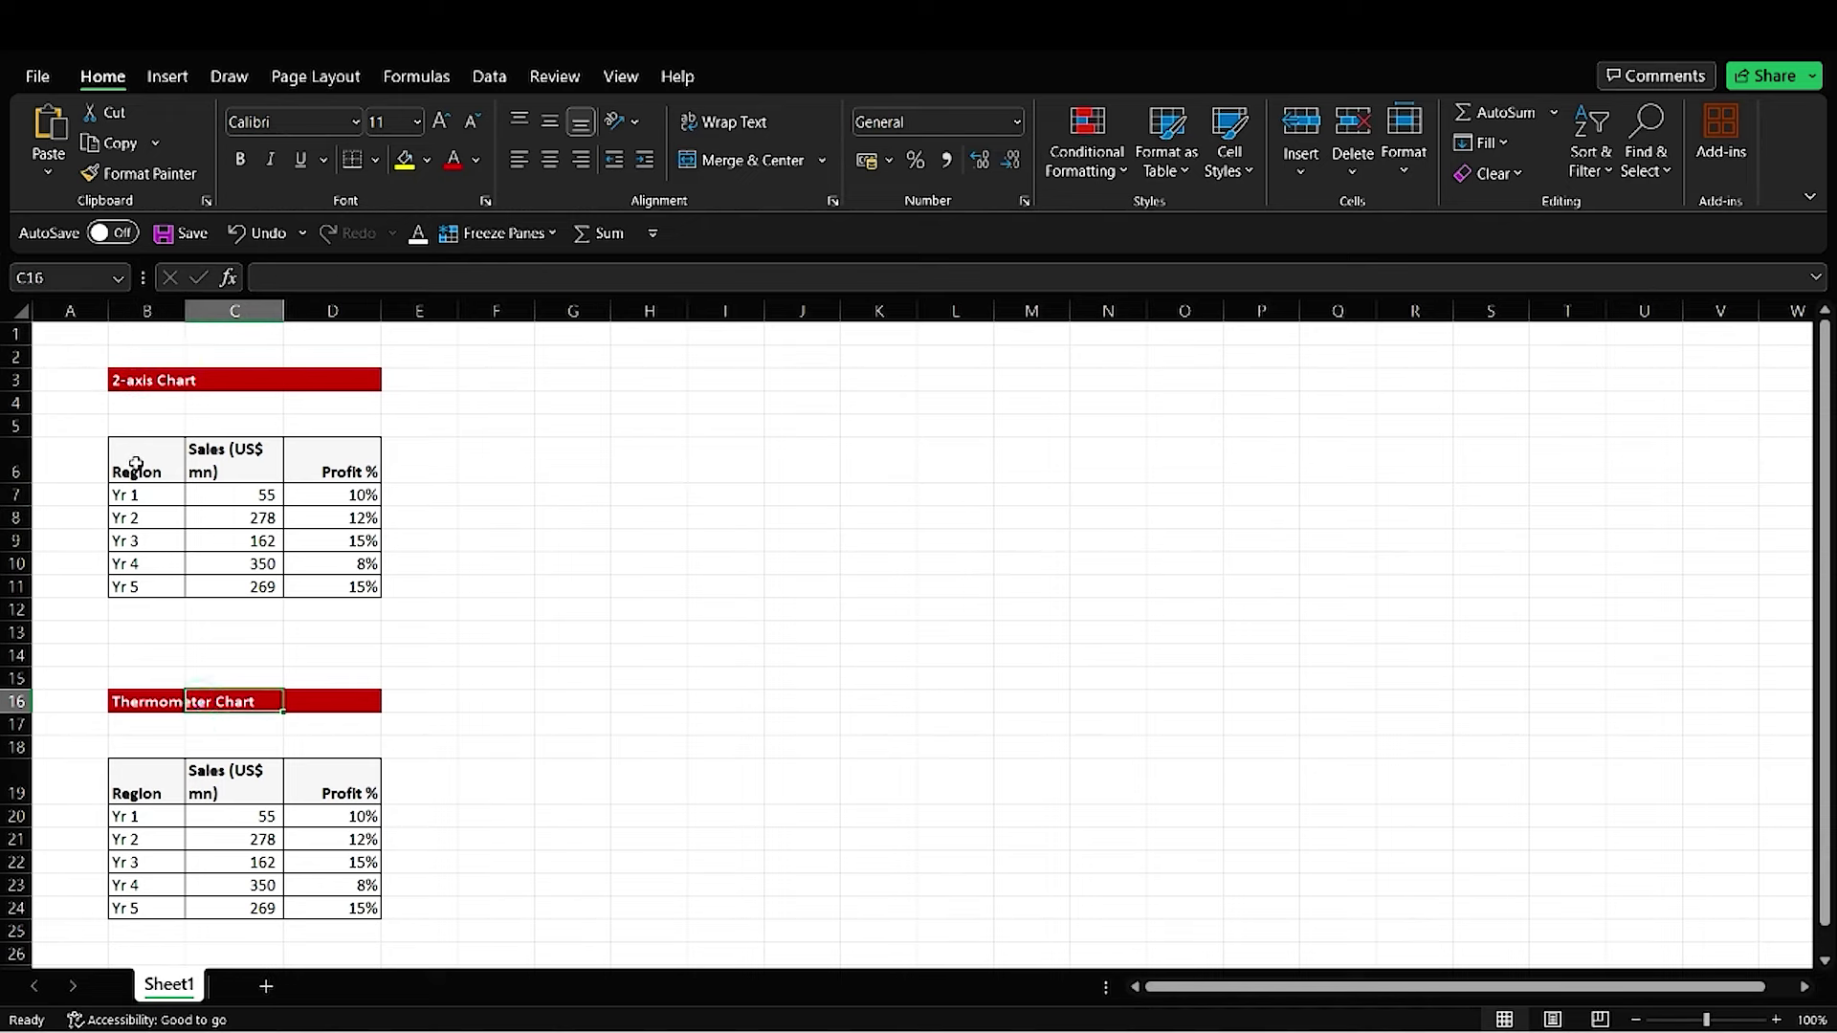
{"action": "mouse_move", "coordinate": [134, 461]}
{"action": "left_mouse_down"}
{"action": "mouse_move", "coordinate": [294, 505]}
{"action": "mouse_move", "coordinate": [356, 591]}
{"action": "left_mouse_up"}
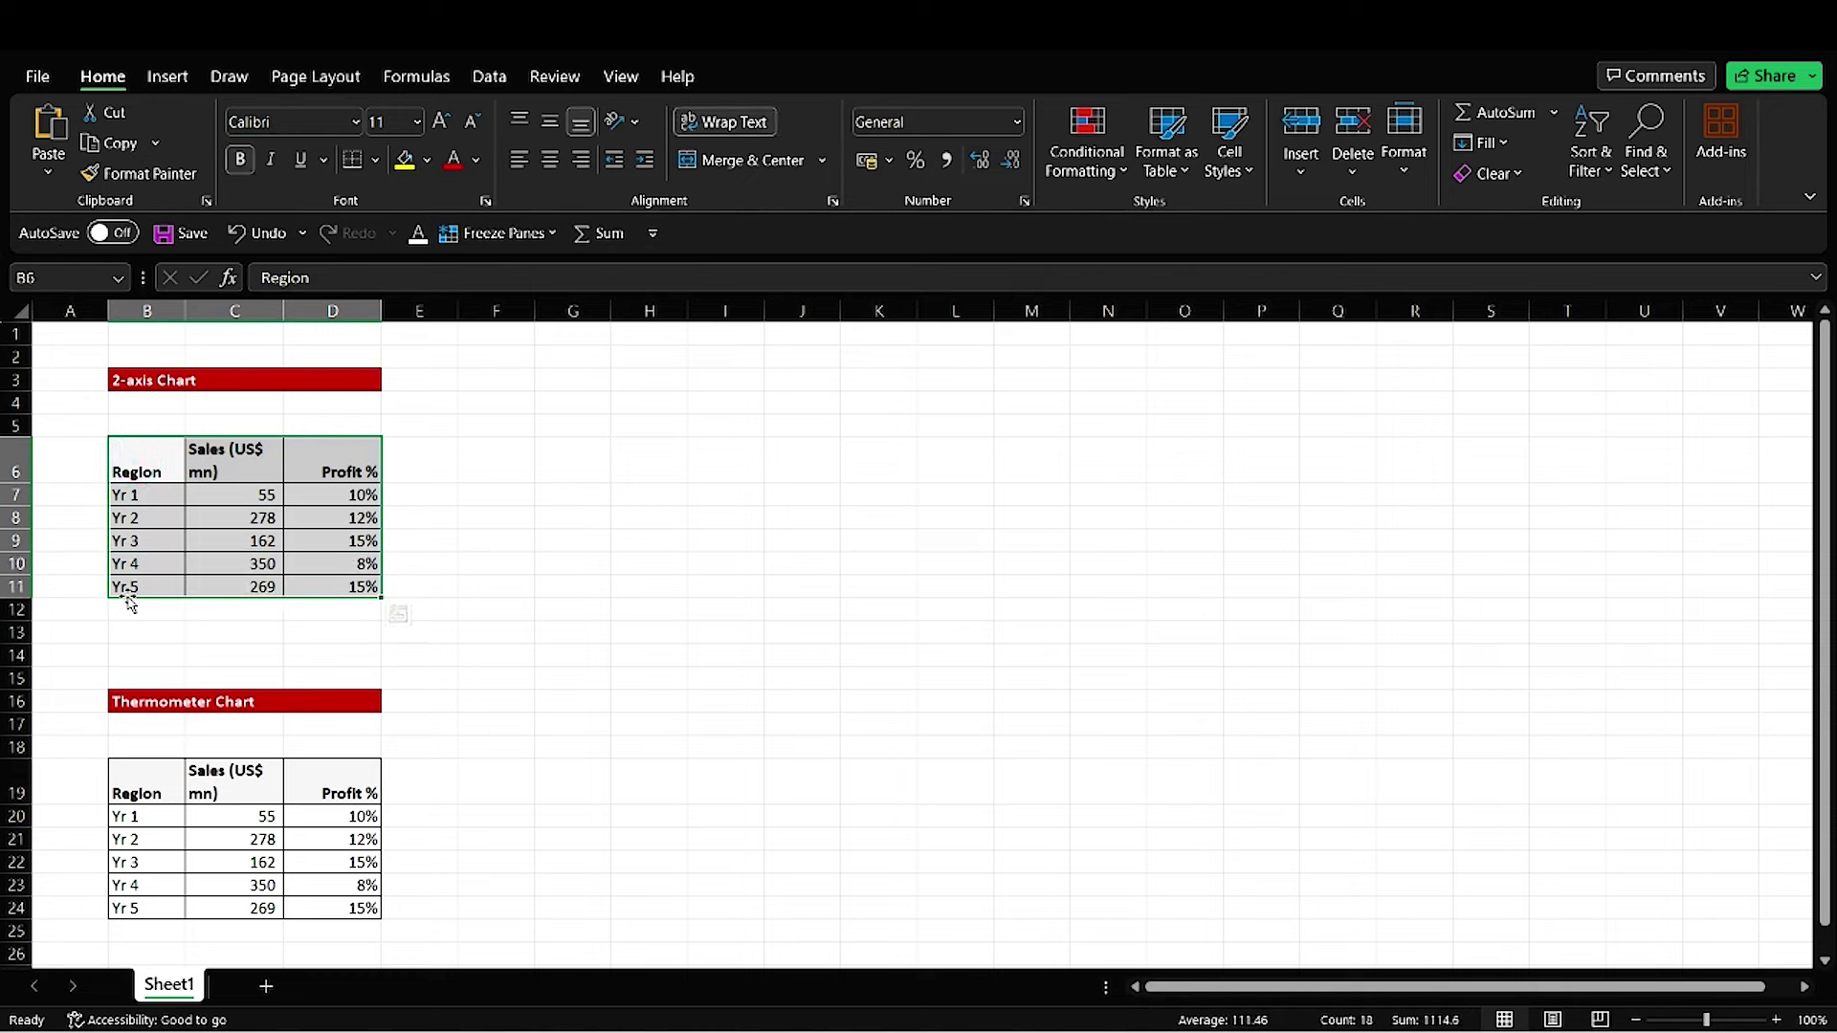
{"action": "left_click", "coordinate": [141, 566]}
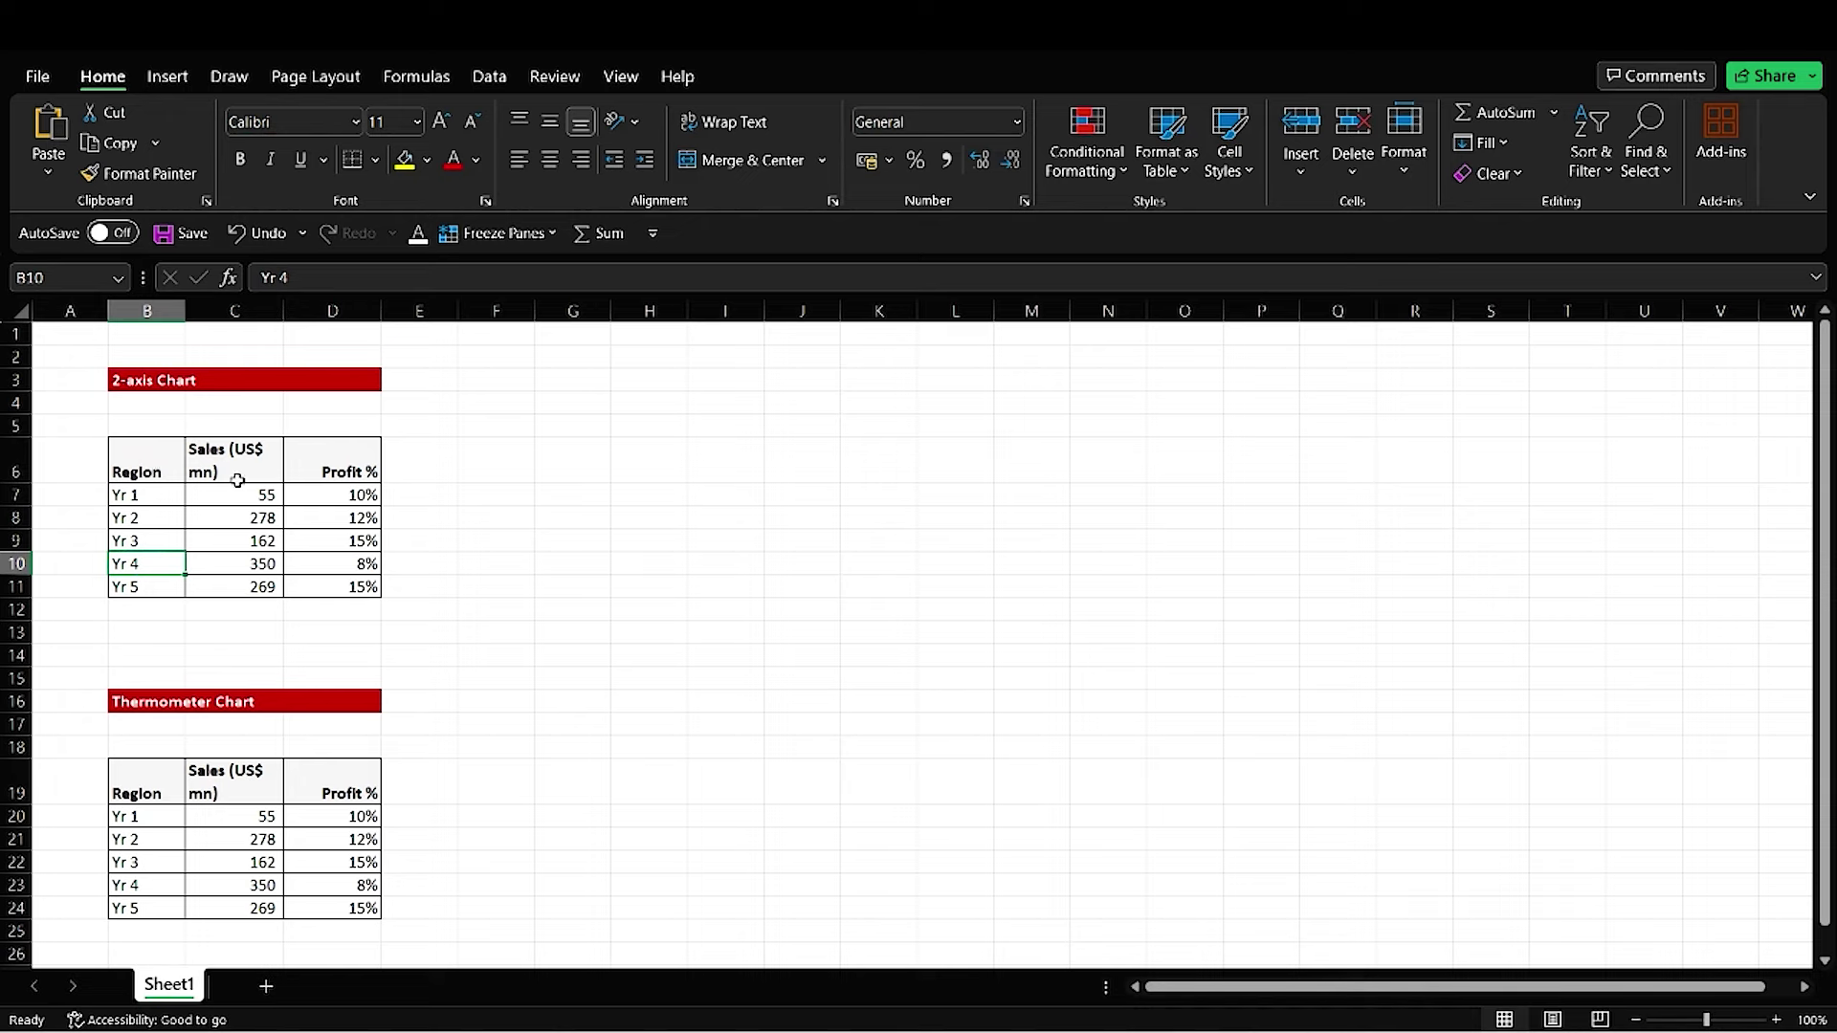
{"action": "left_click_drag", "start_coordinate": [231, 495], "coordinate": [233, 590]}
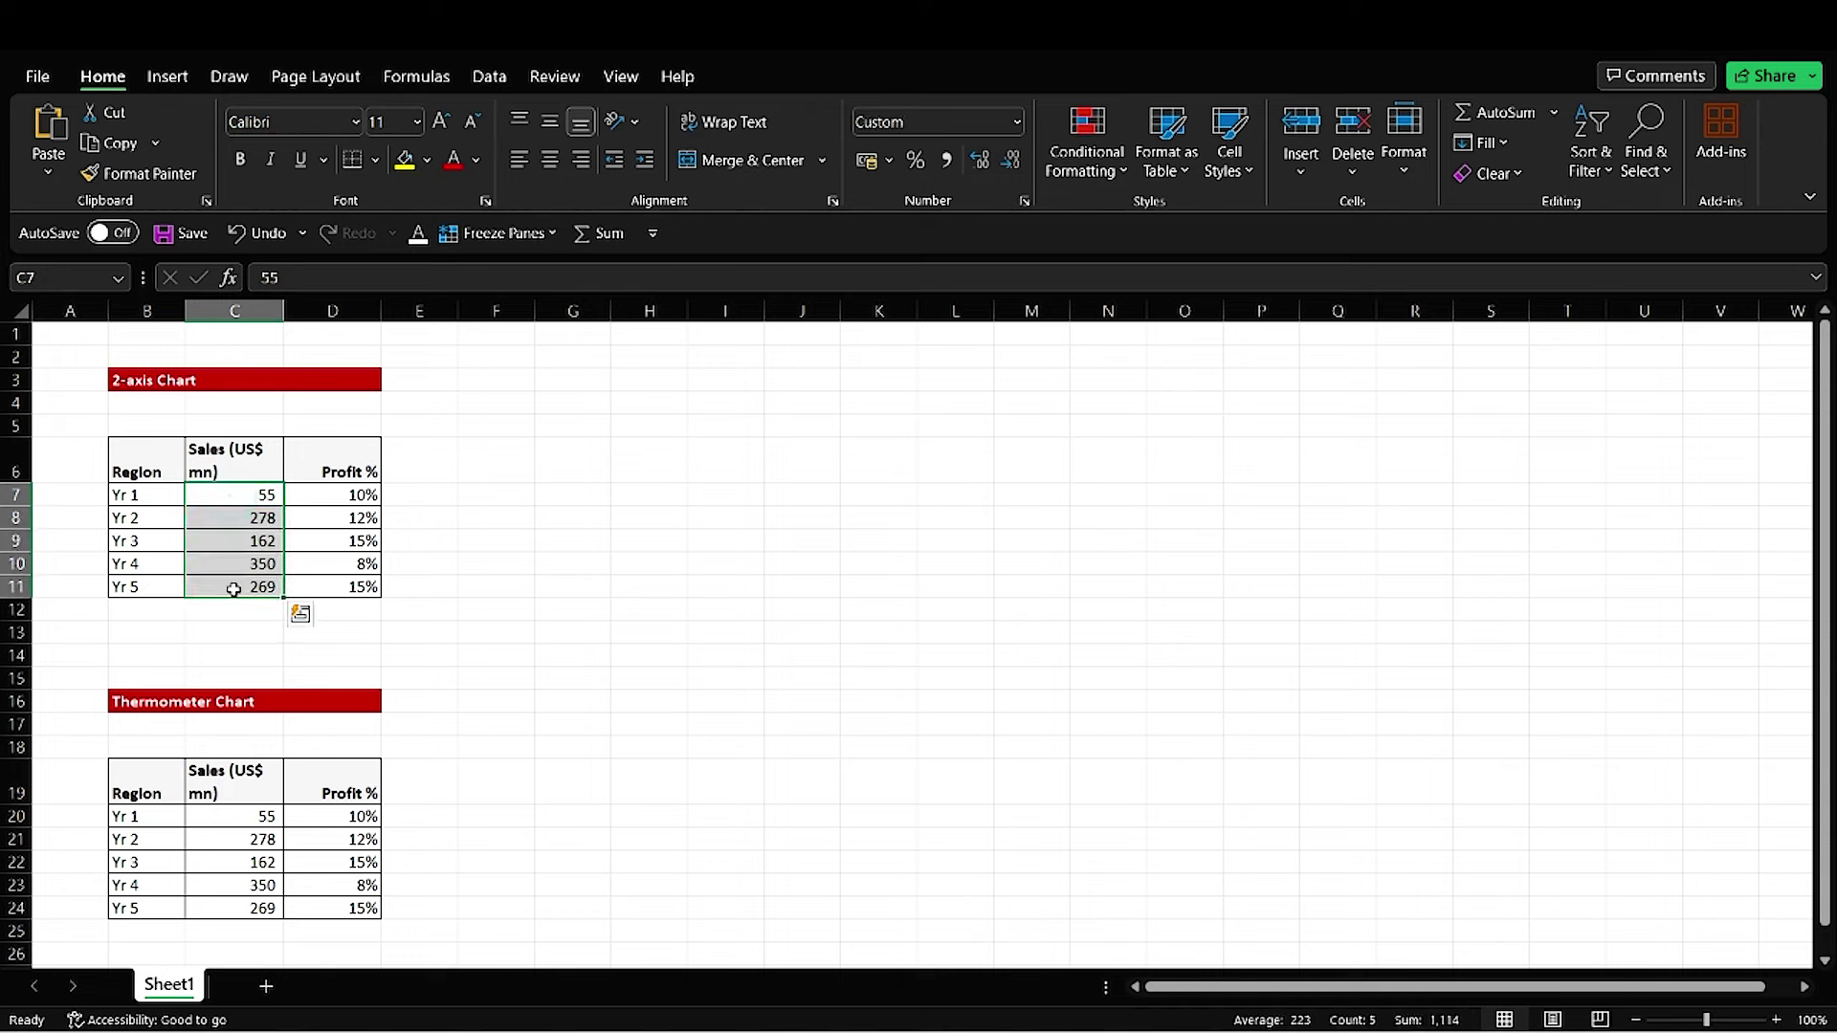
{"action": "left_click", "coordinate": [521, 557]}
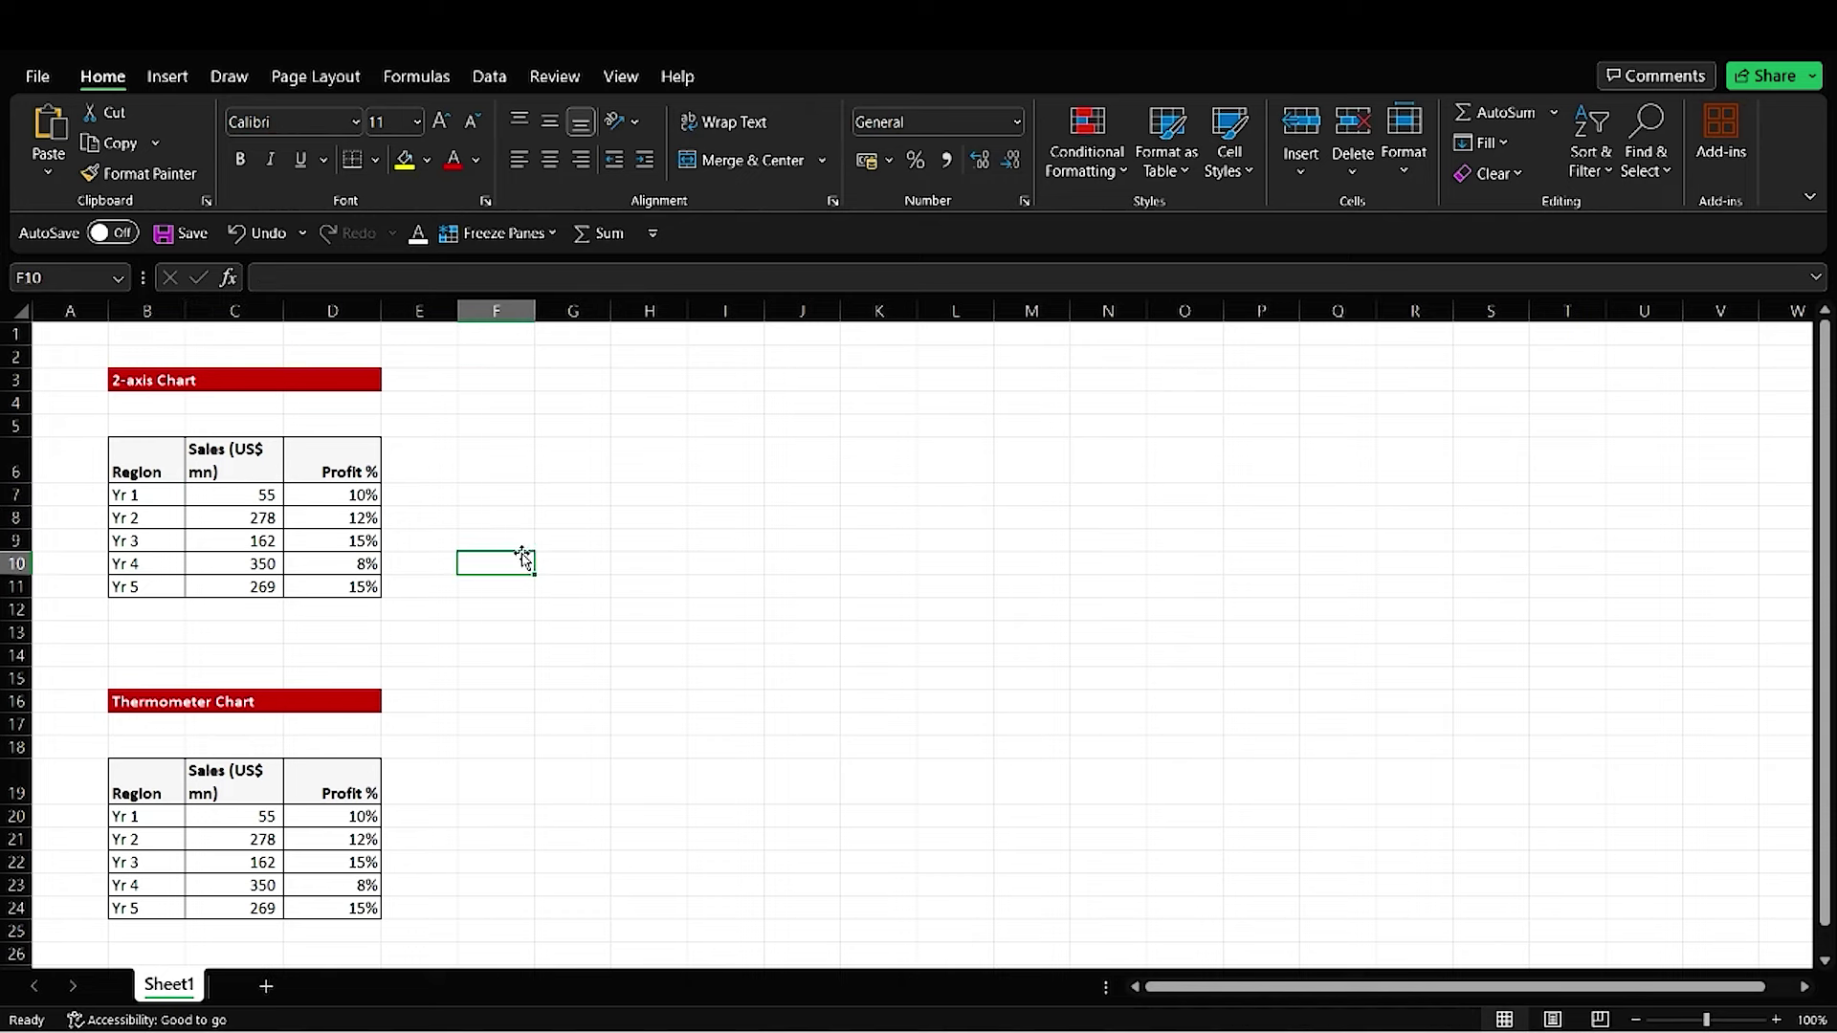
{"action": "mouse_move", "coordinate": [153, 464]}
{"action": "left_mouse_down"}
{"action": "mouse_move", "coordinate": [308, 556]}
{"action": "mouse_move", "coordinate": [317, 588]}
{"action": "left_mouse_up"}
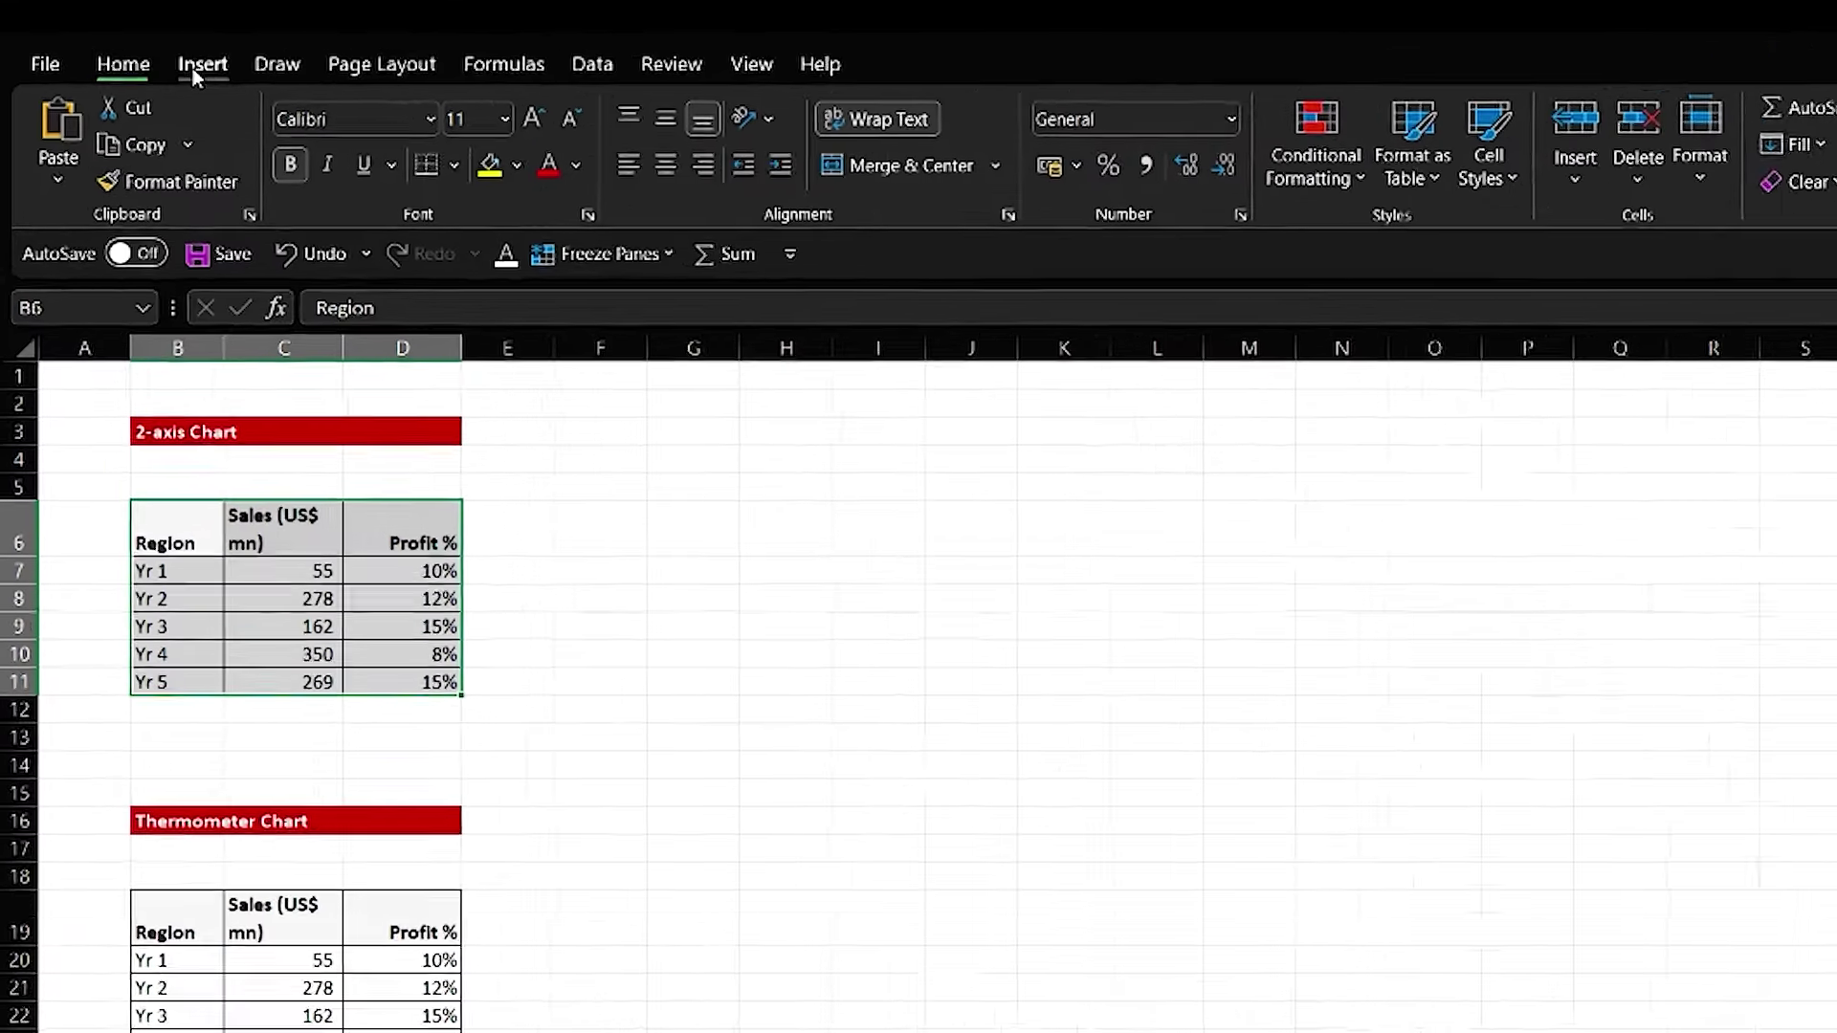
{"action": "left_click", "coordinate": [168, 77]}
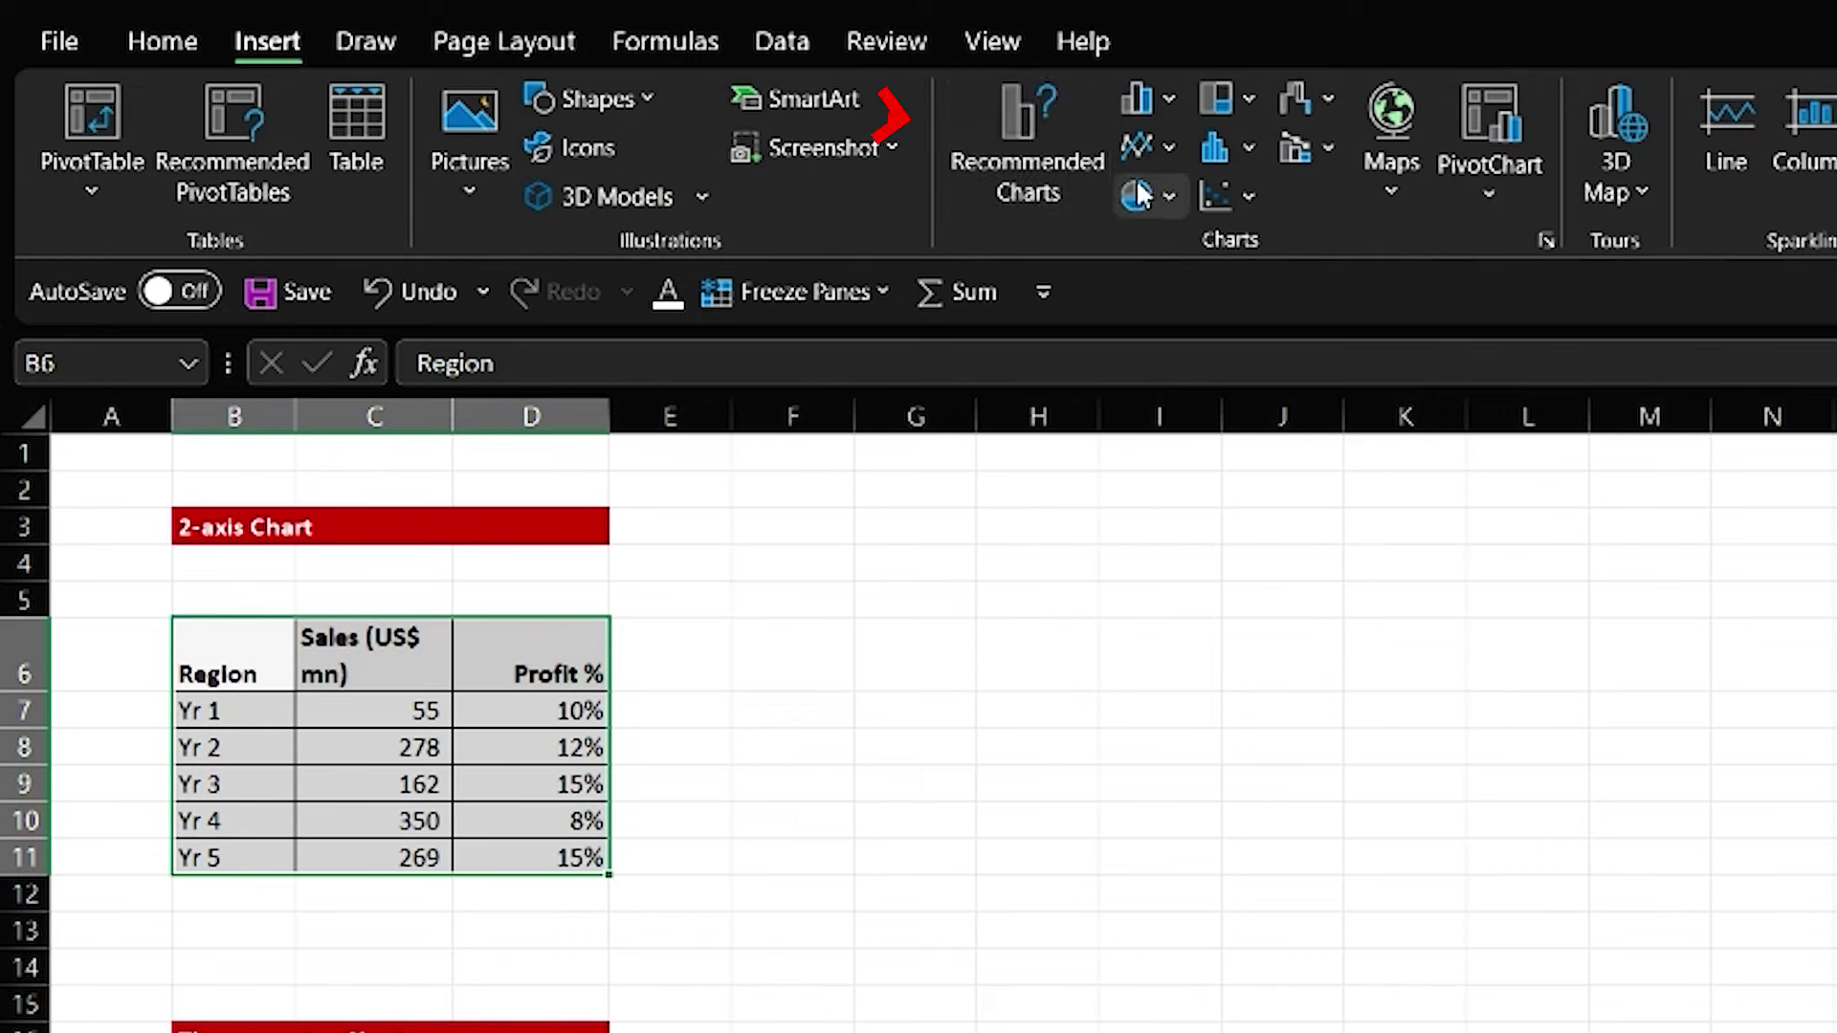
Step: Open More Column Charts from the Insert Column or Bar Chart dropdown
{"action": "left_click", "coordinate": [1168, 100]}
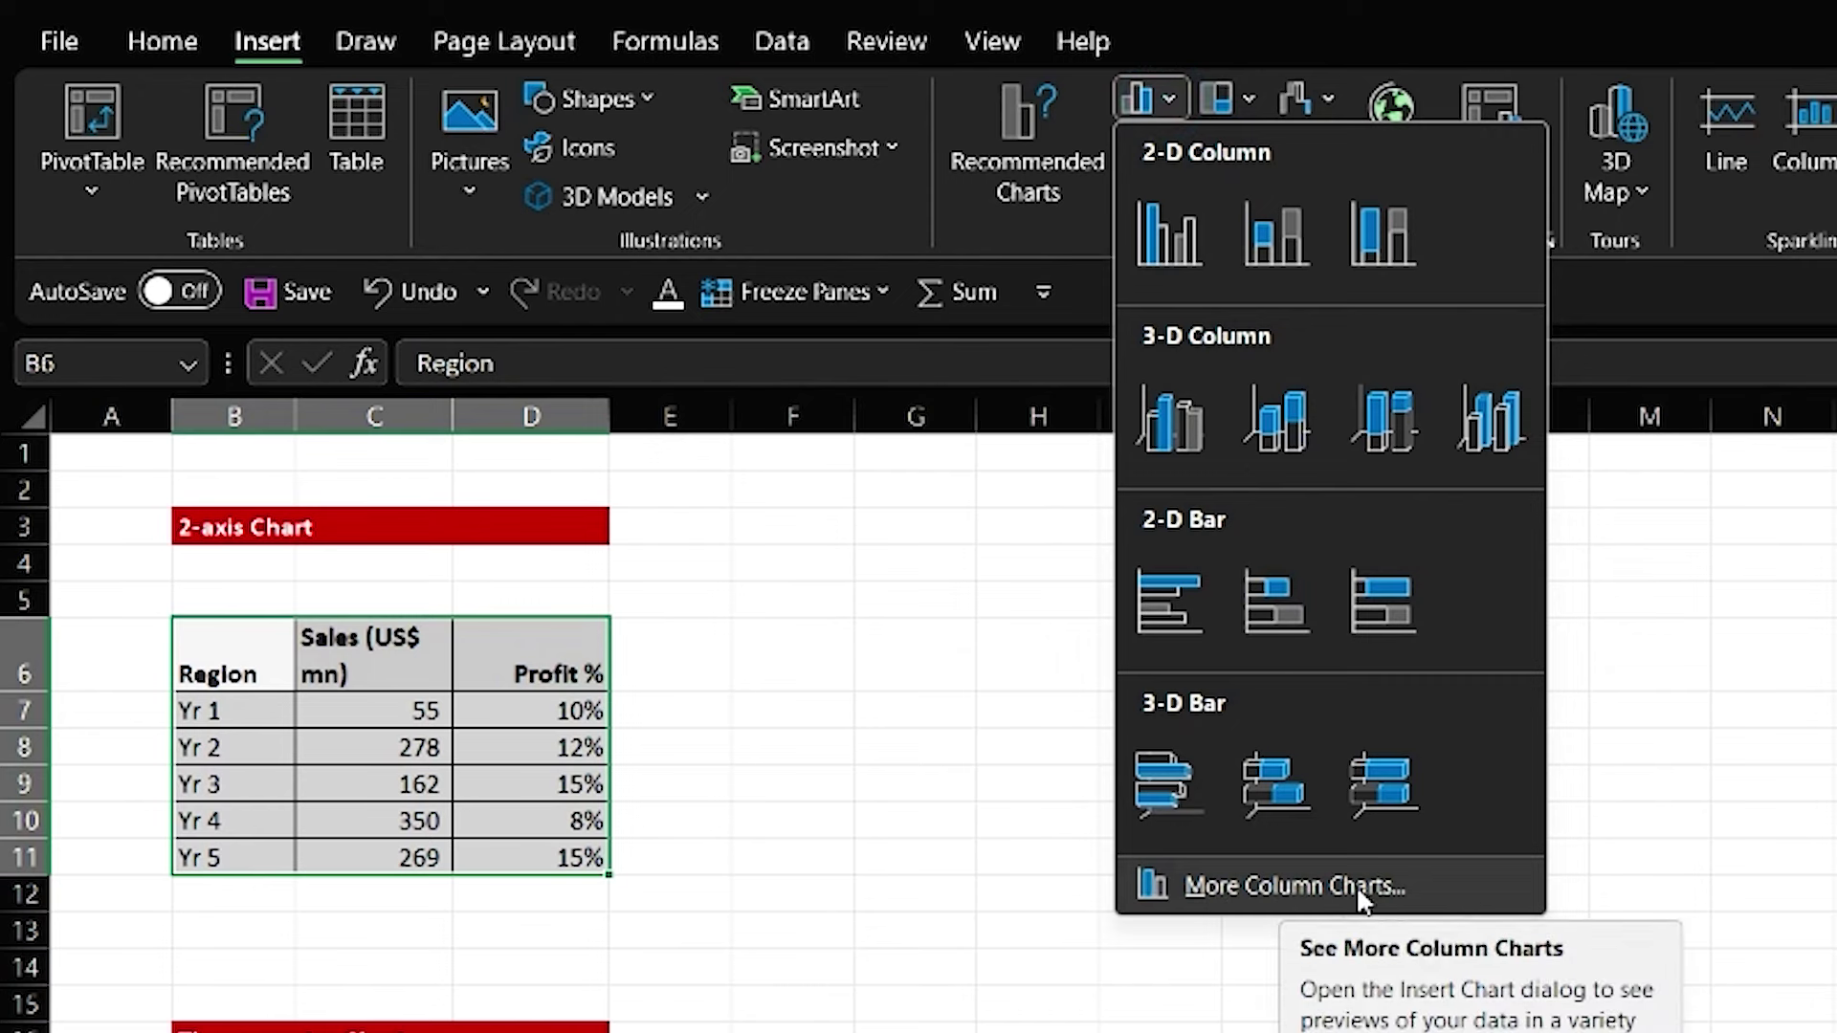
{"action": "left_click", "coordinate": [909, 565]}
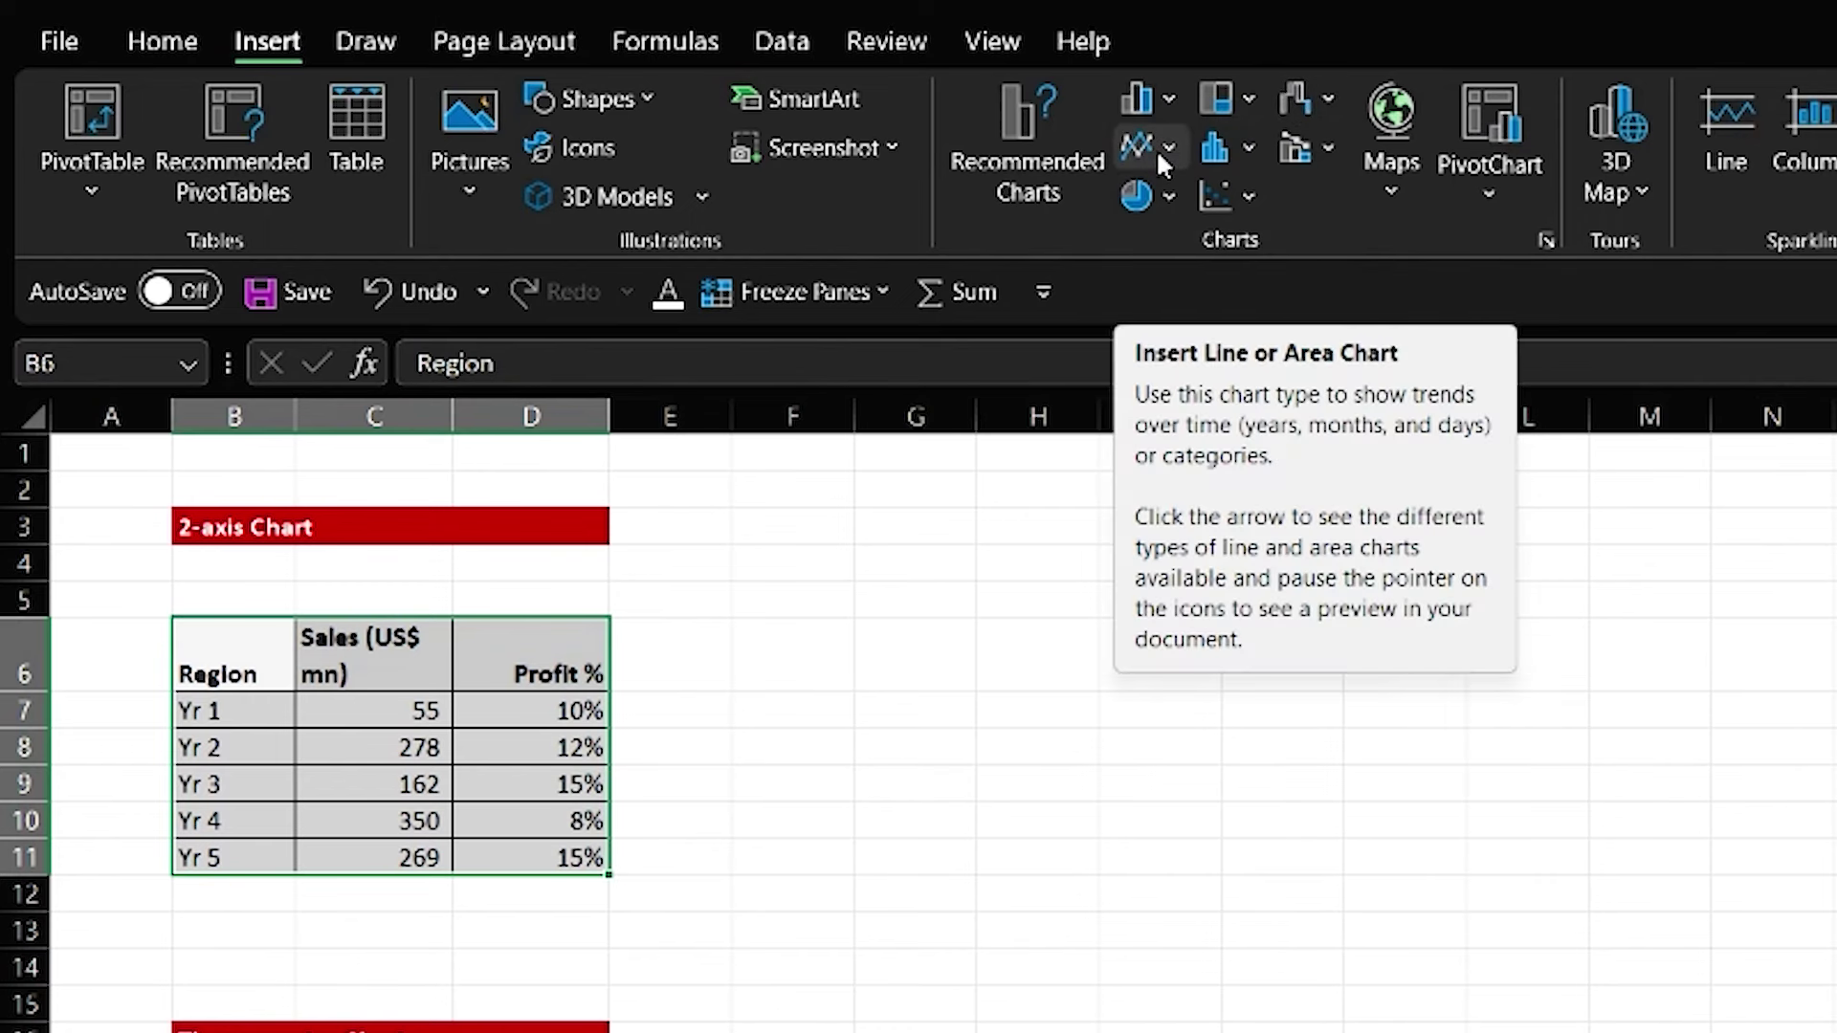
{"action": "left_click", "coordinate": [1170, 97]}
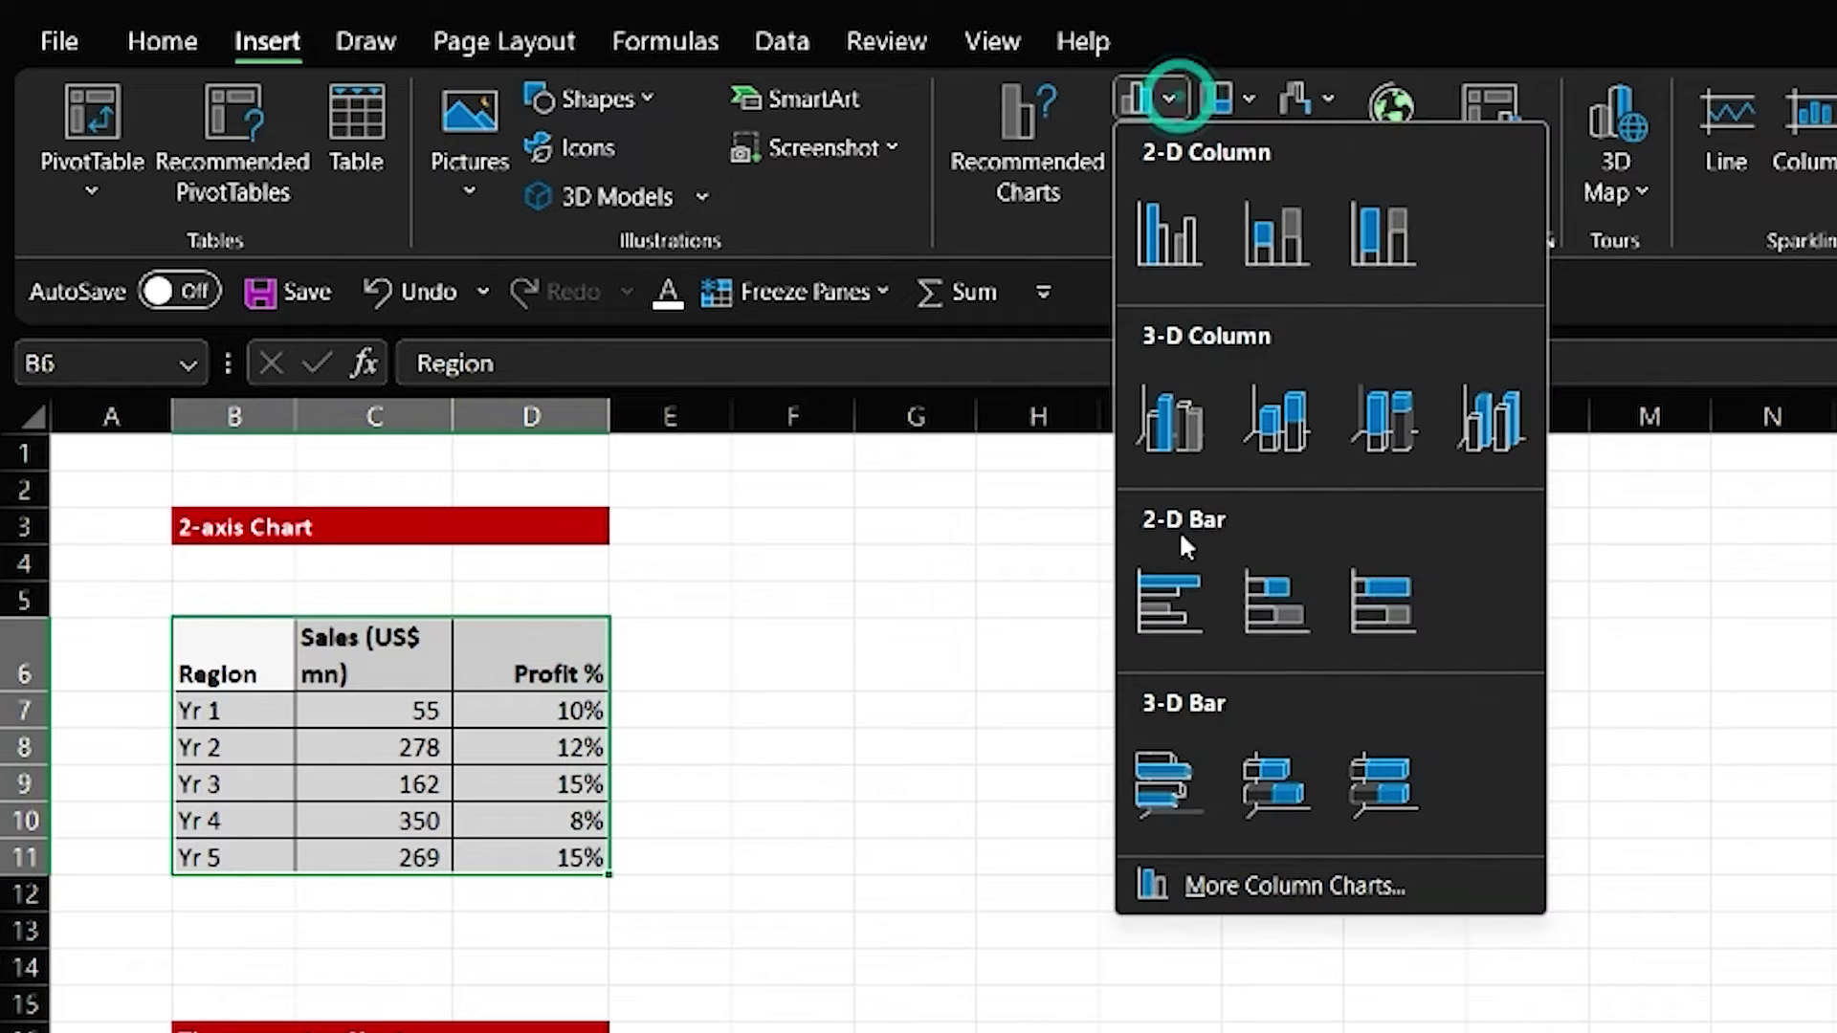
{"action": "left_click", "coordinate": [1223, 888]}
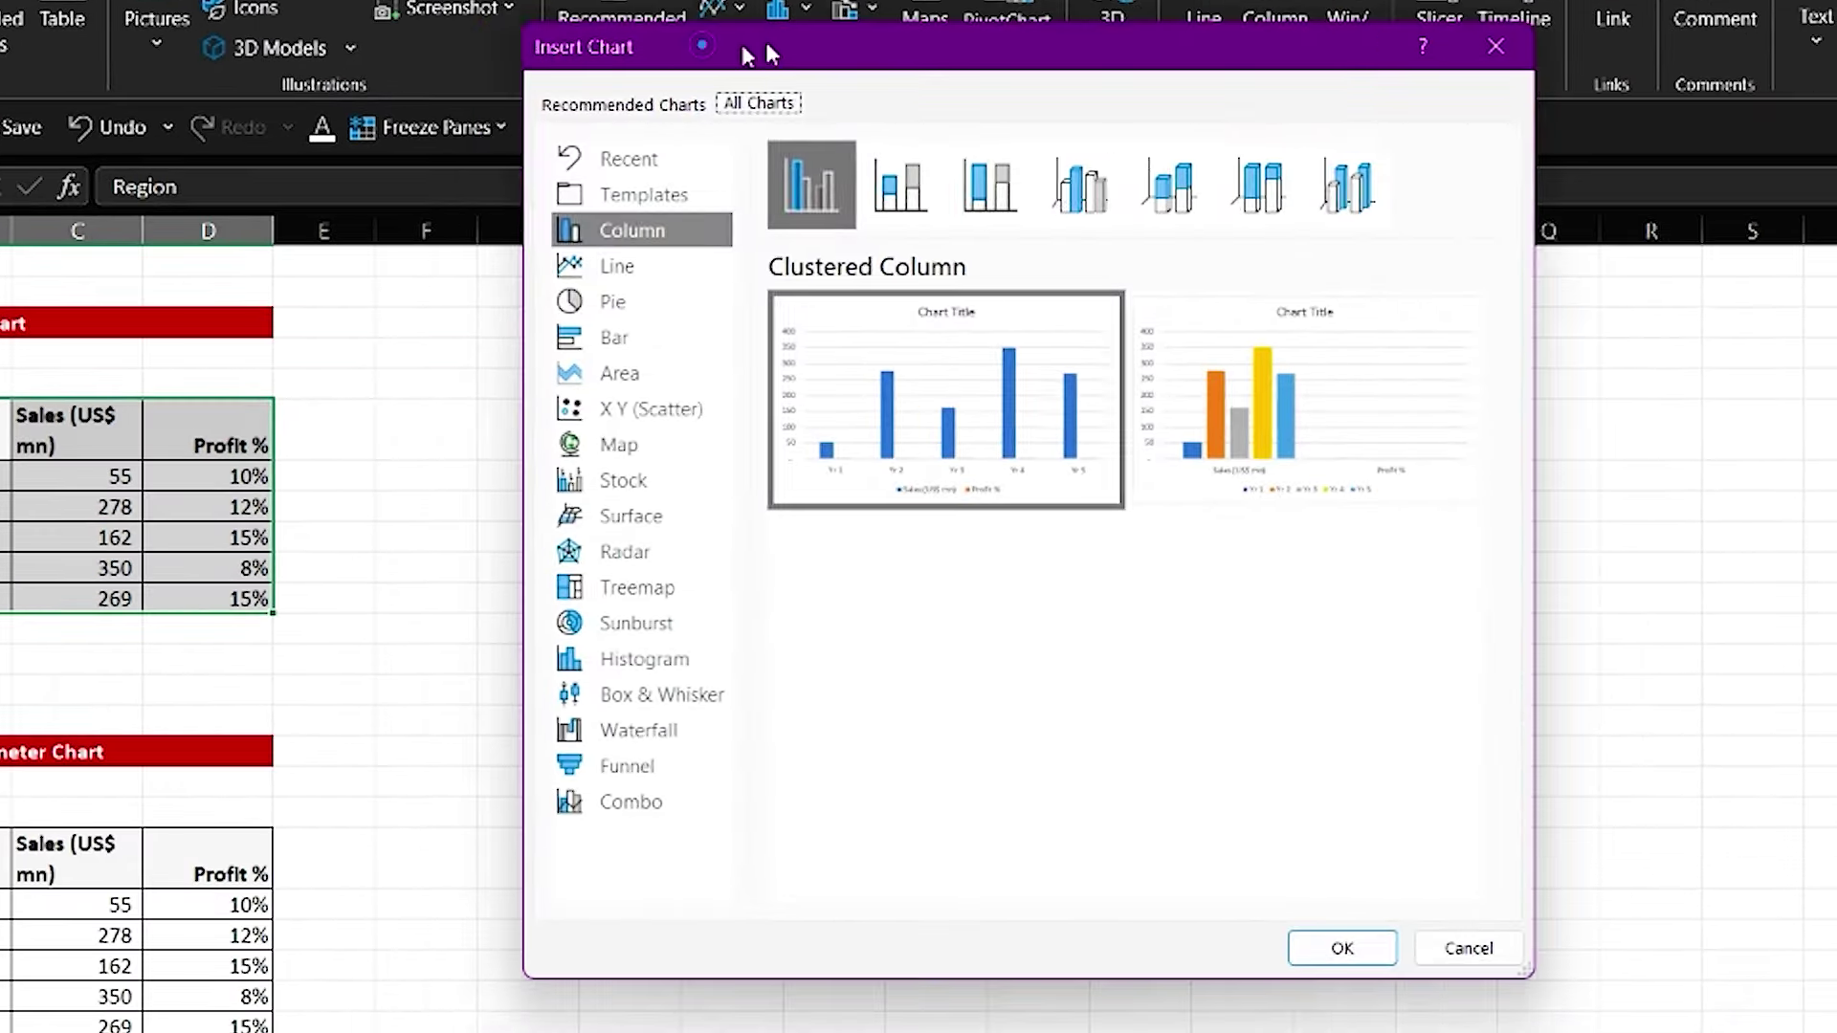
Step: Move the Insert Chart dialog aside and pick the 100% Stacked Column subtype
{"action": "left_click_drag", "start_coordinate": [766, 52], "coordinate": [967, 43]}
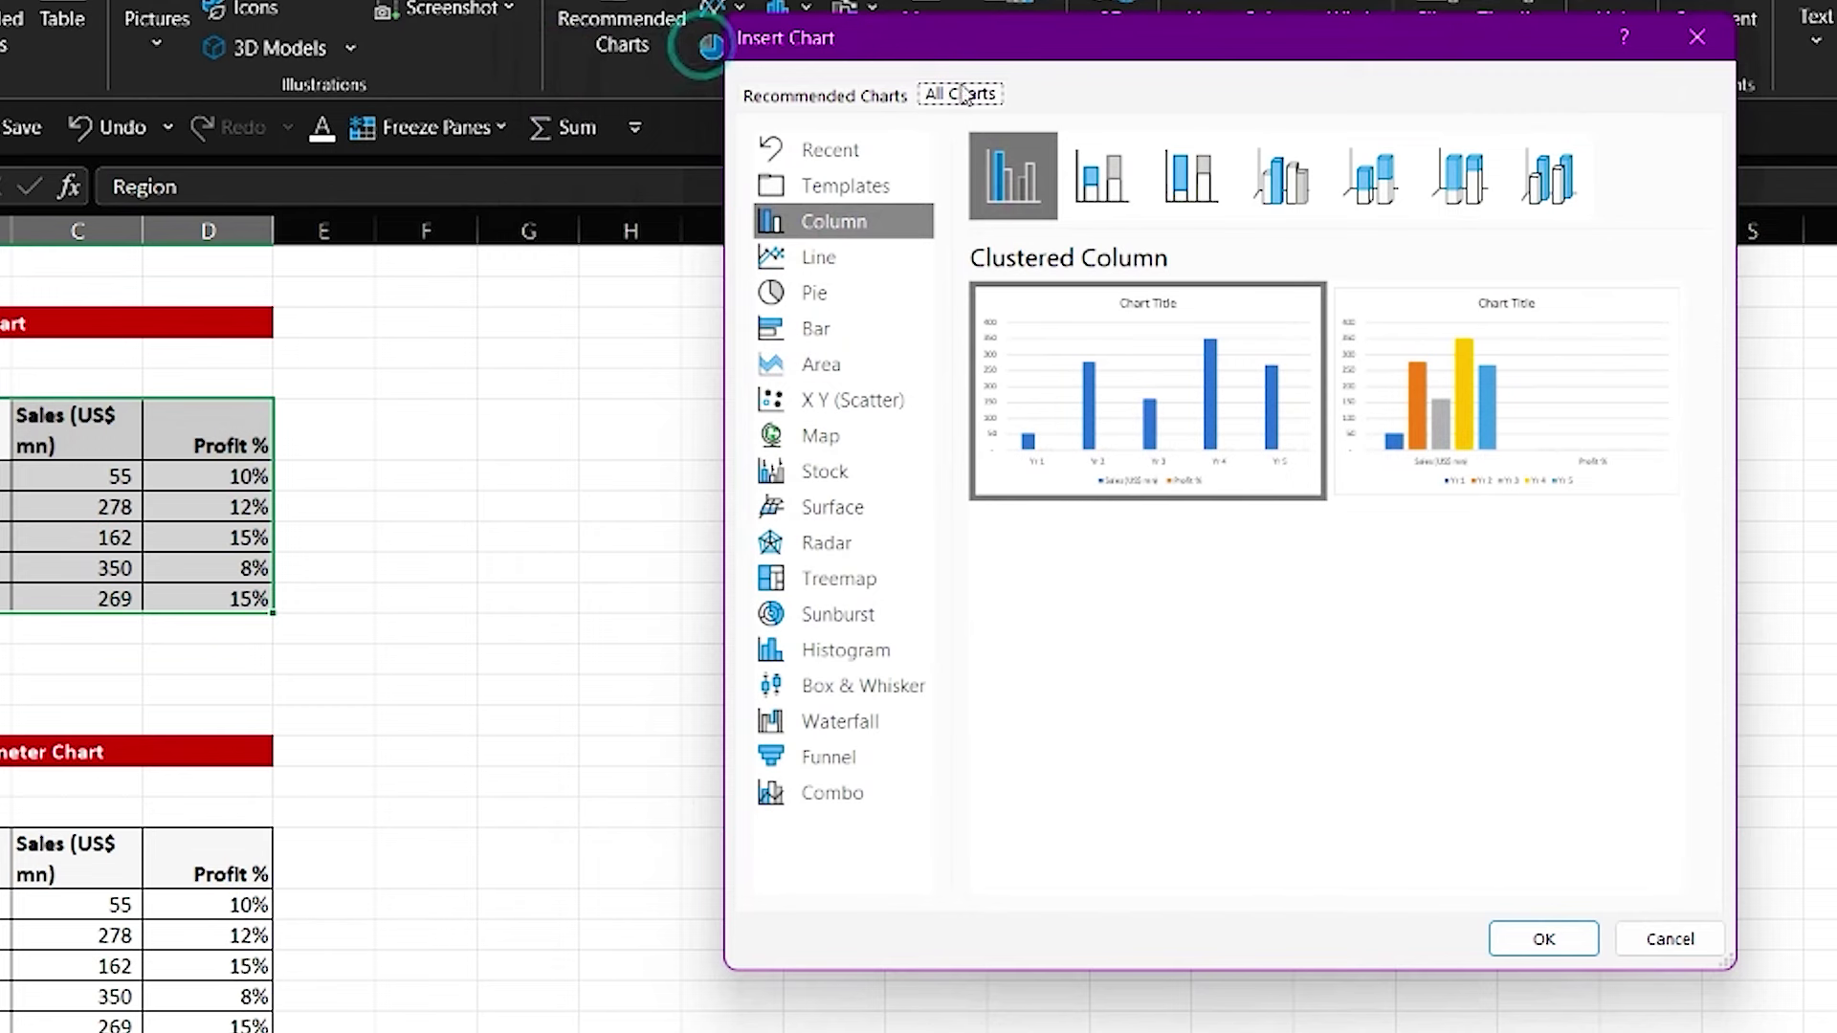
{"action": "left_click", "coordinate": [1102, 177]}
{"action": "mouse_move", "coordinate": [1506, 390]}
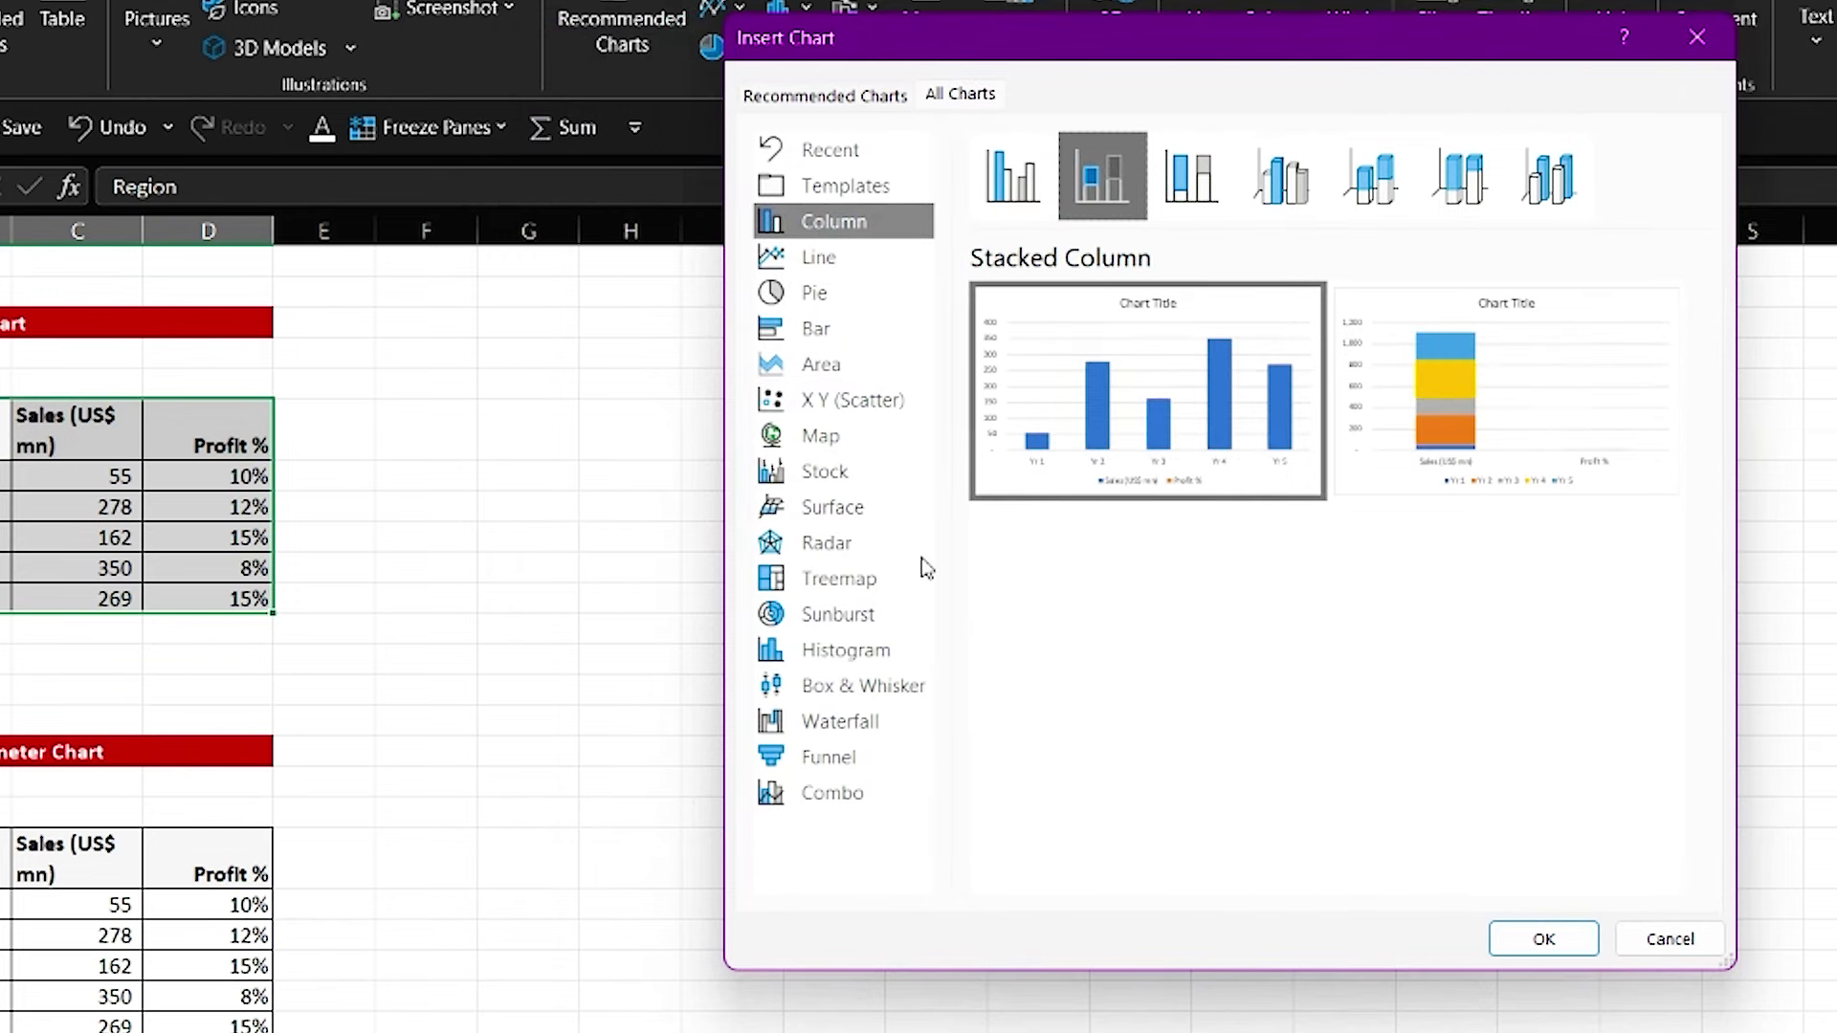
{"action": "mouse_move", "coordinate": [1146, 390]}
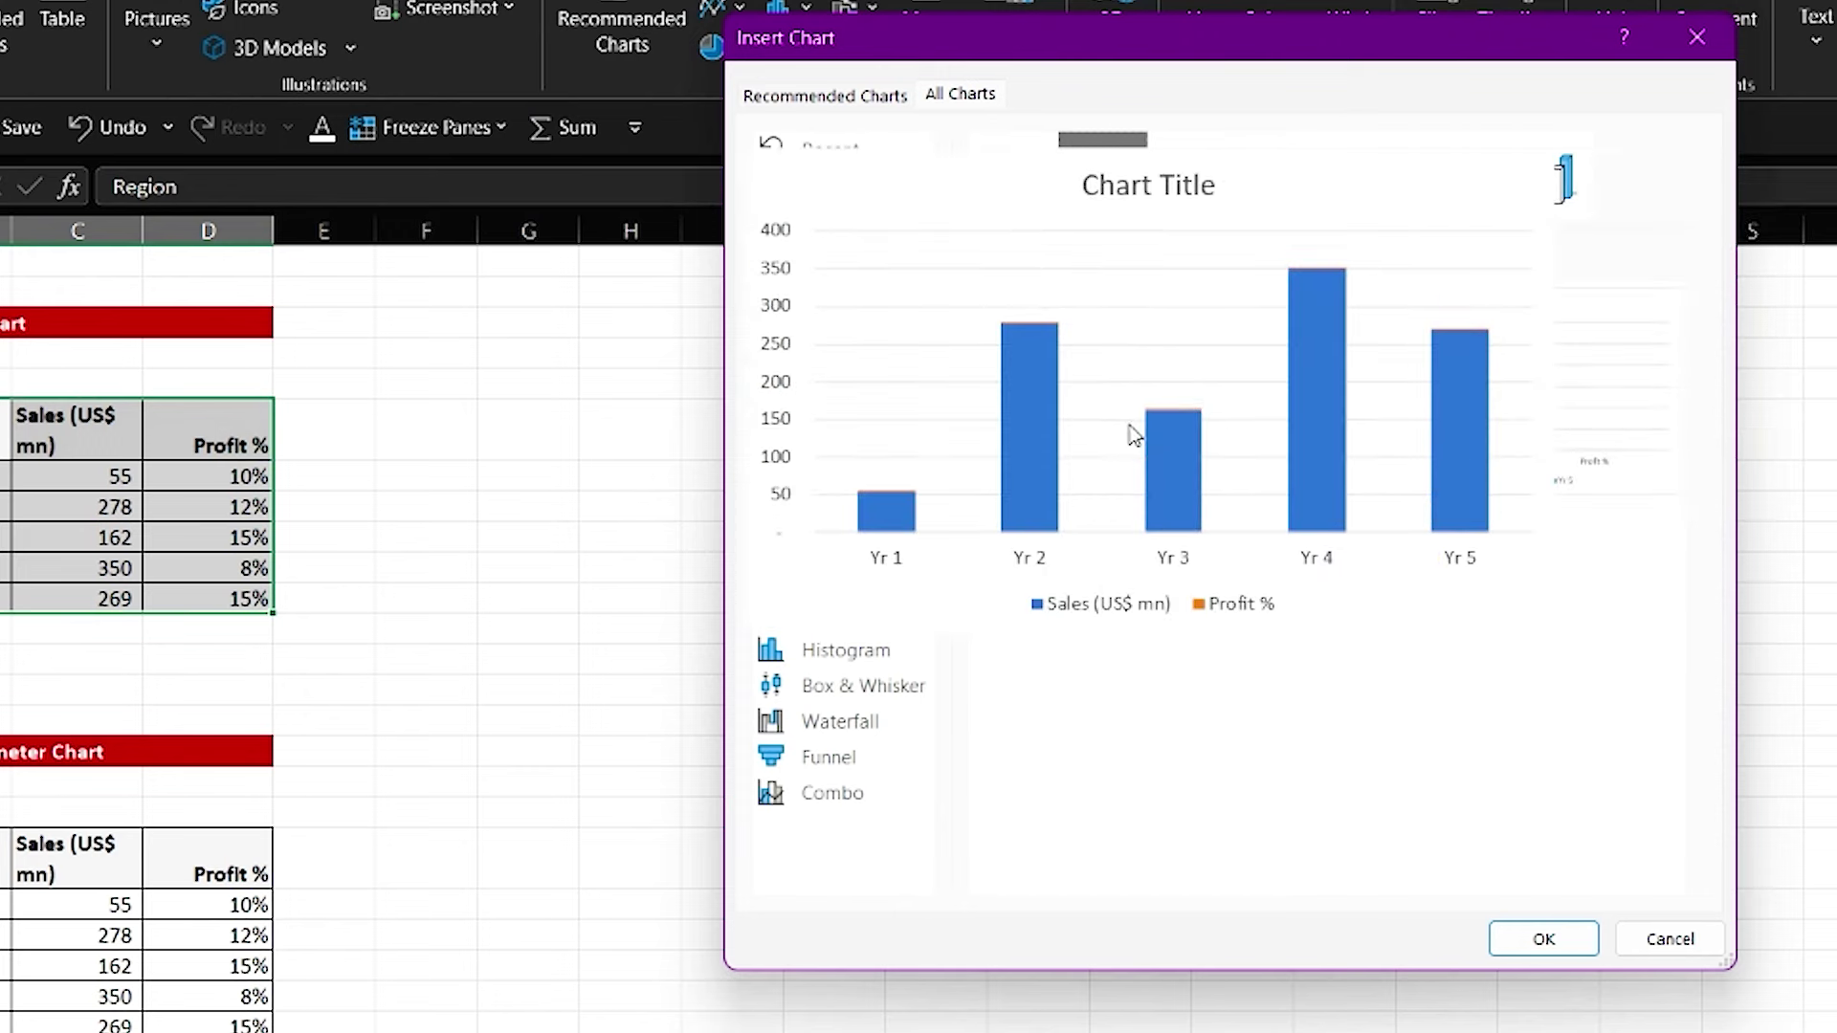
{"action": "left_click", "coordinate": [1207, 175]}
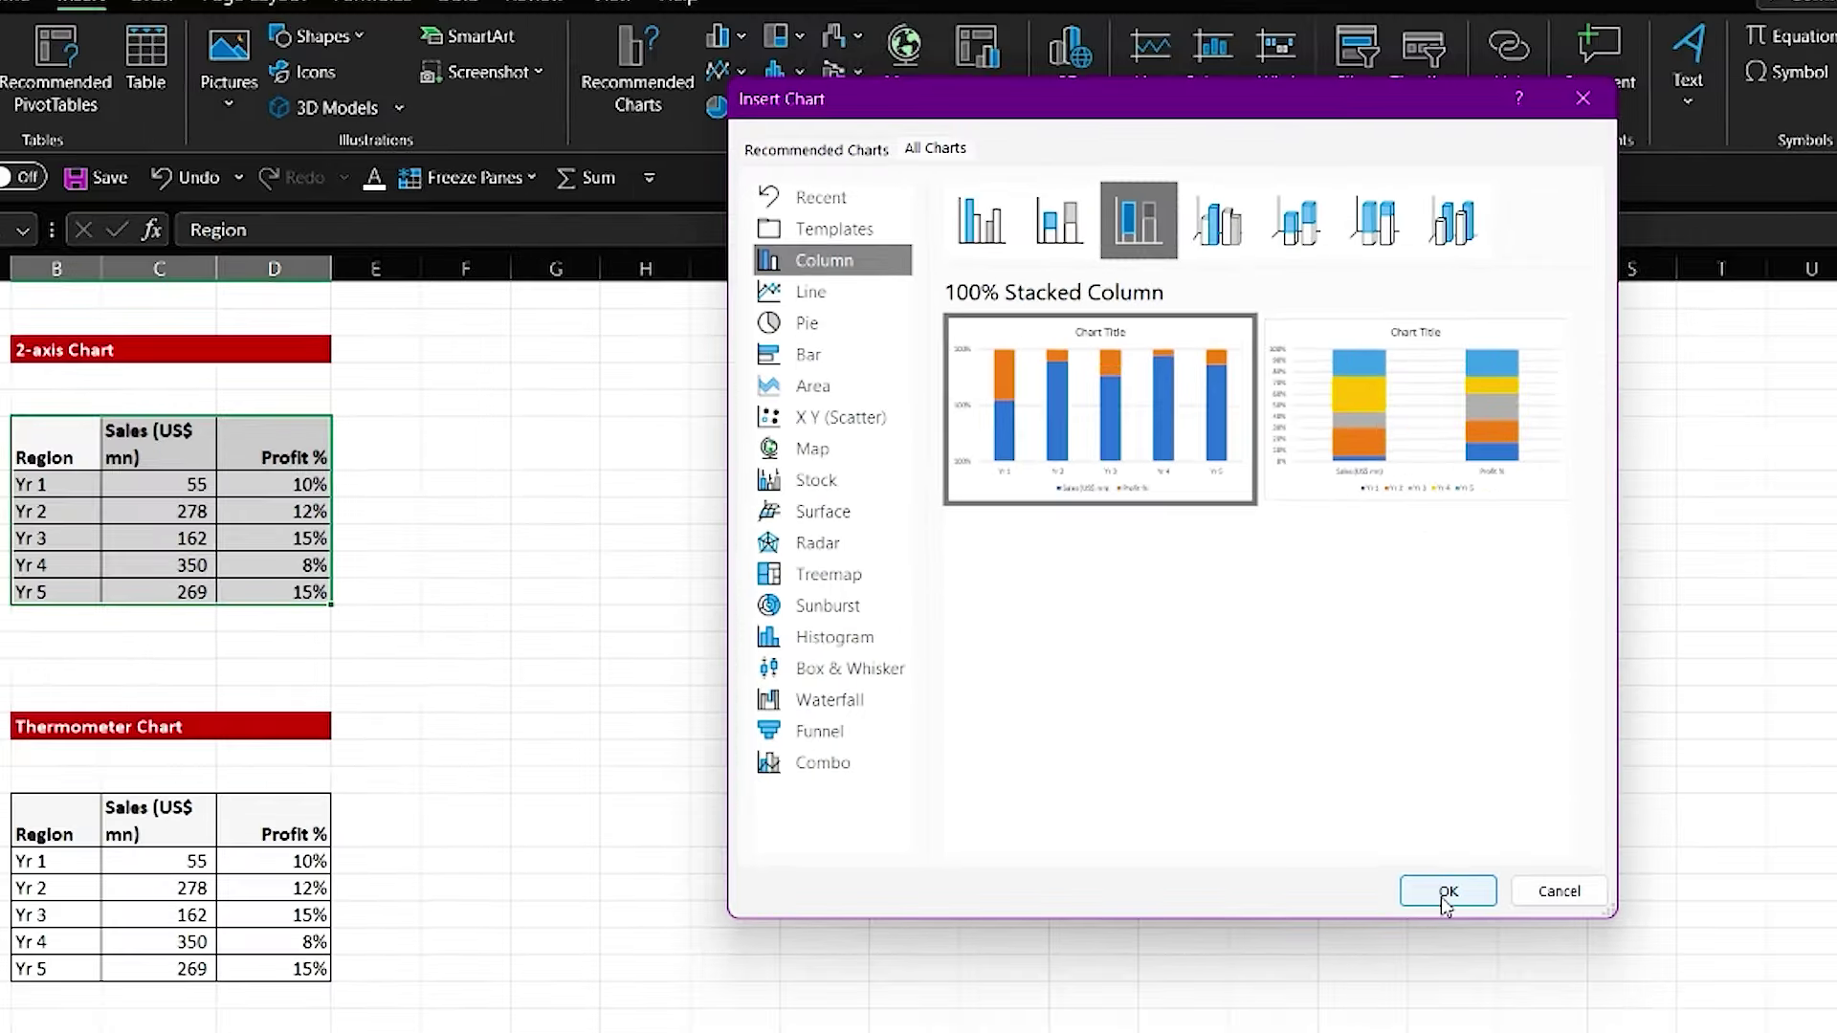
Step: Insert the 100% stacked column chart and move it up beside the 2-axis table
{"action": "left_click", "coordinate": [1543, 939]}
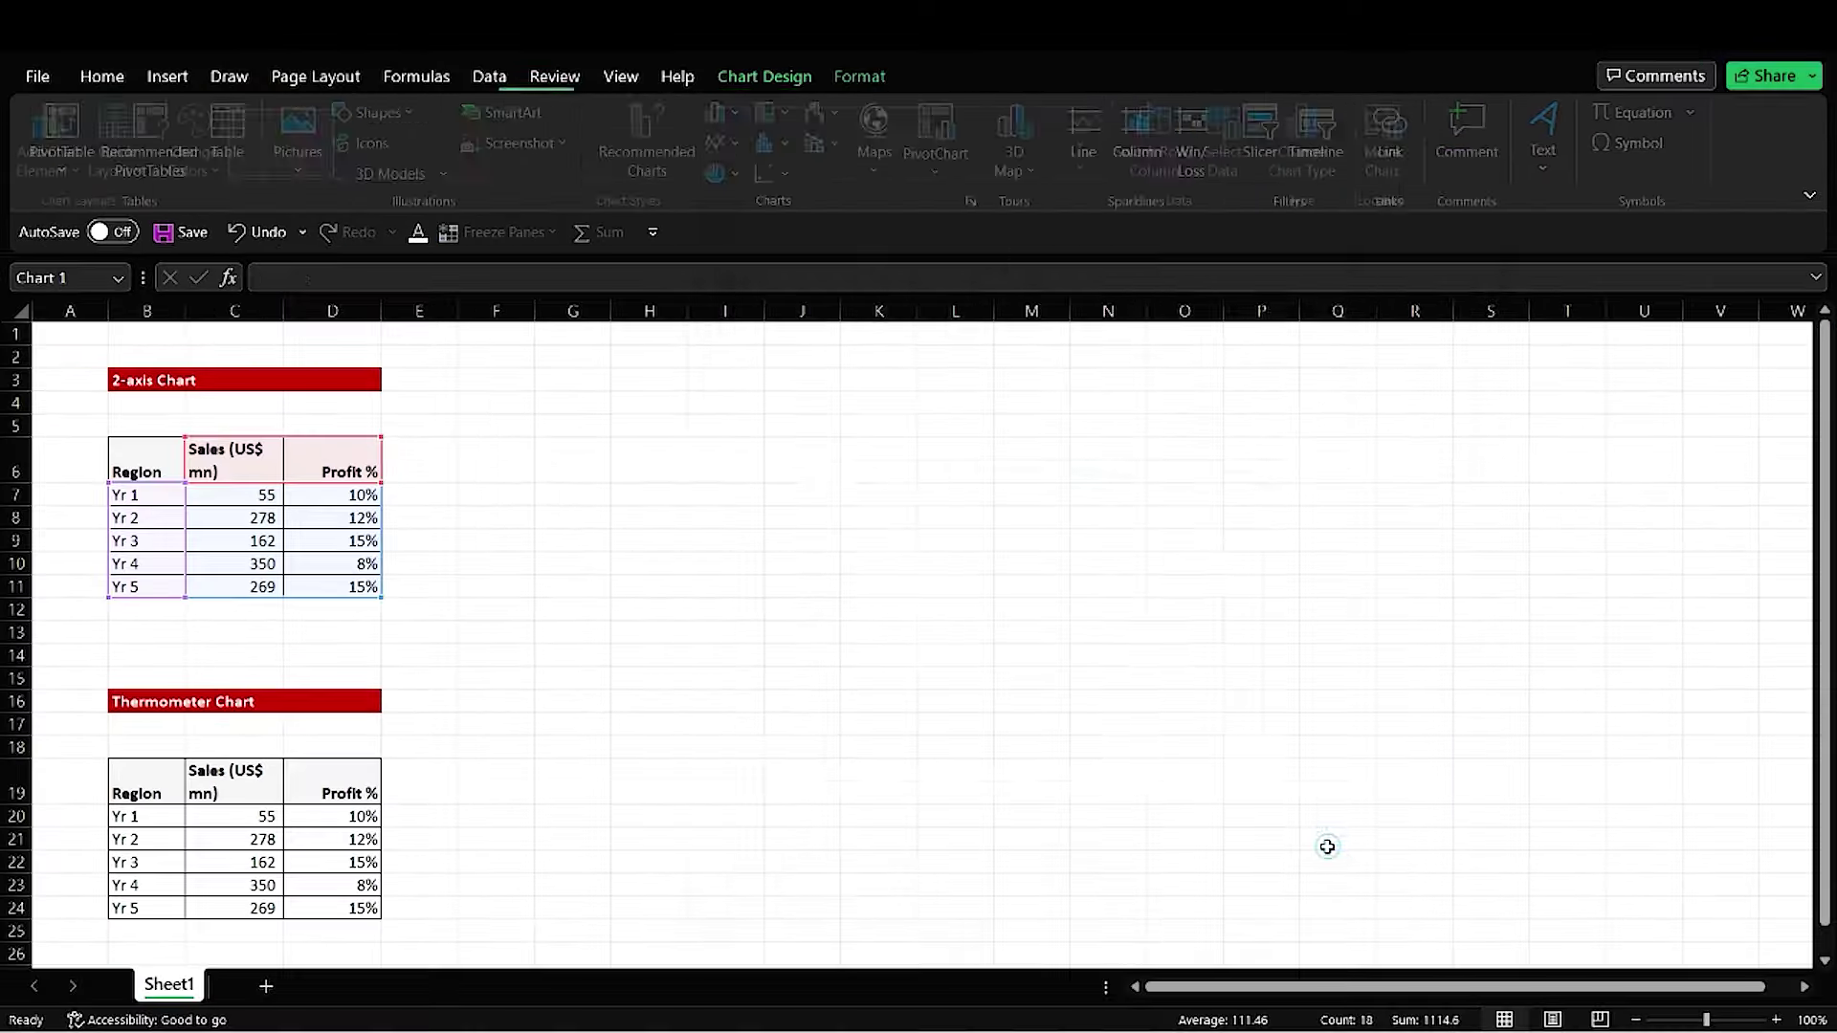
{"action": "left_click_drag", "start_coordinate": [1033, 476], "coordinate": [926, 343]}
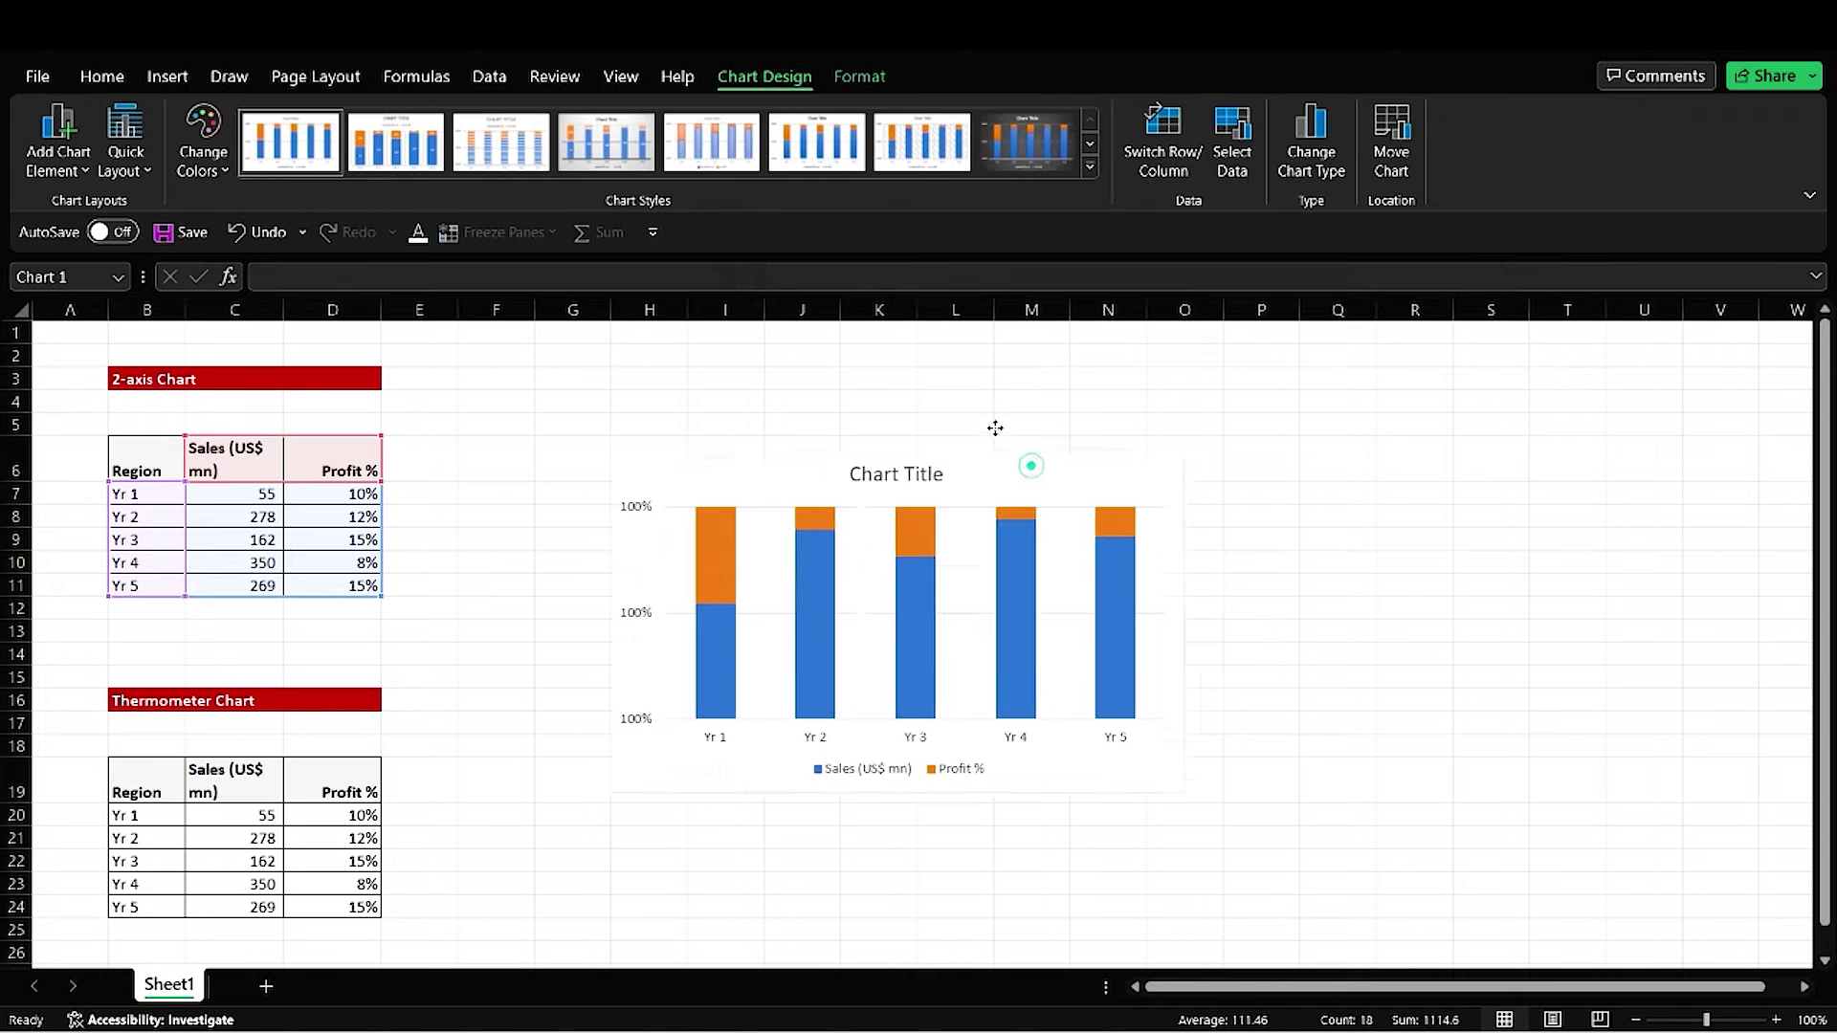
{"action": "left_click", "coordinate": [924, 331]}
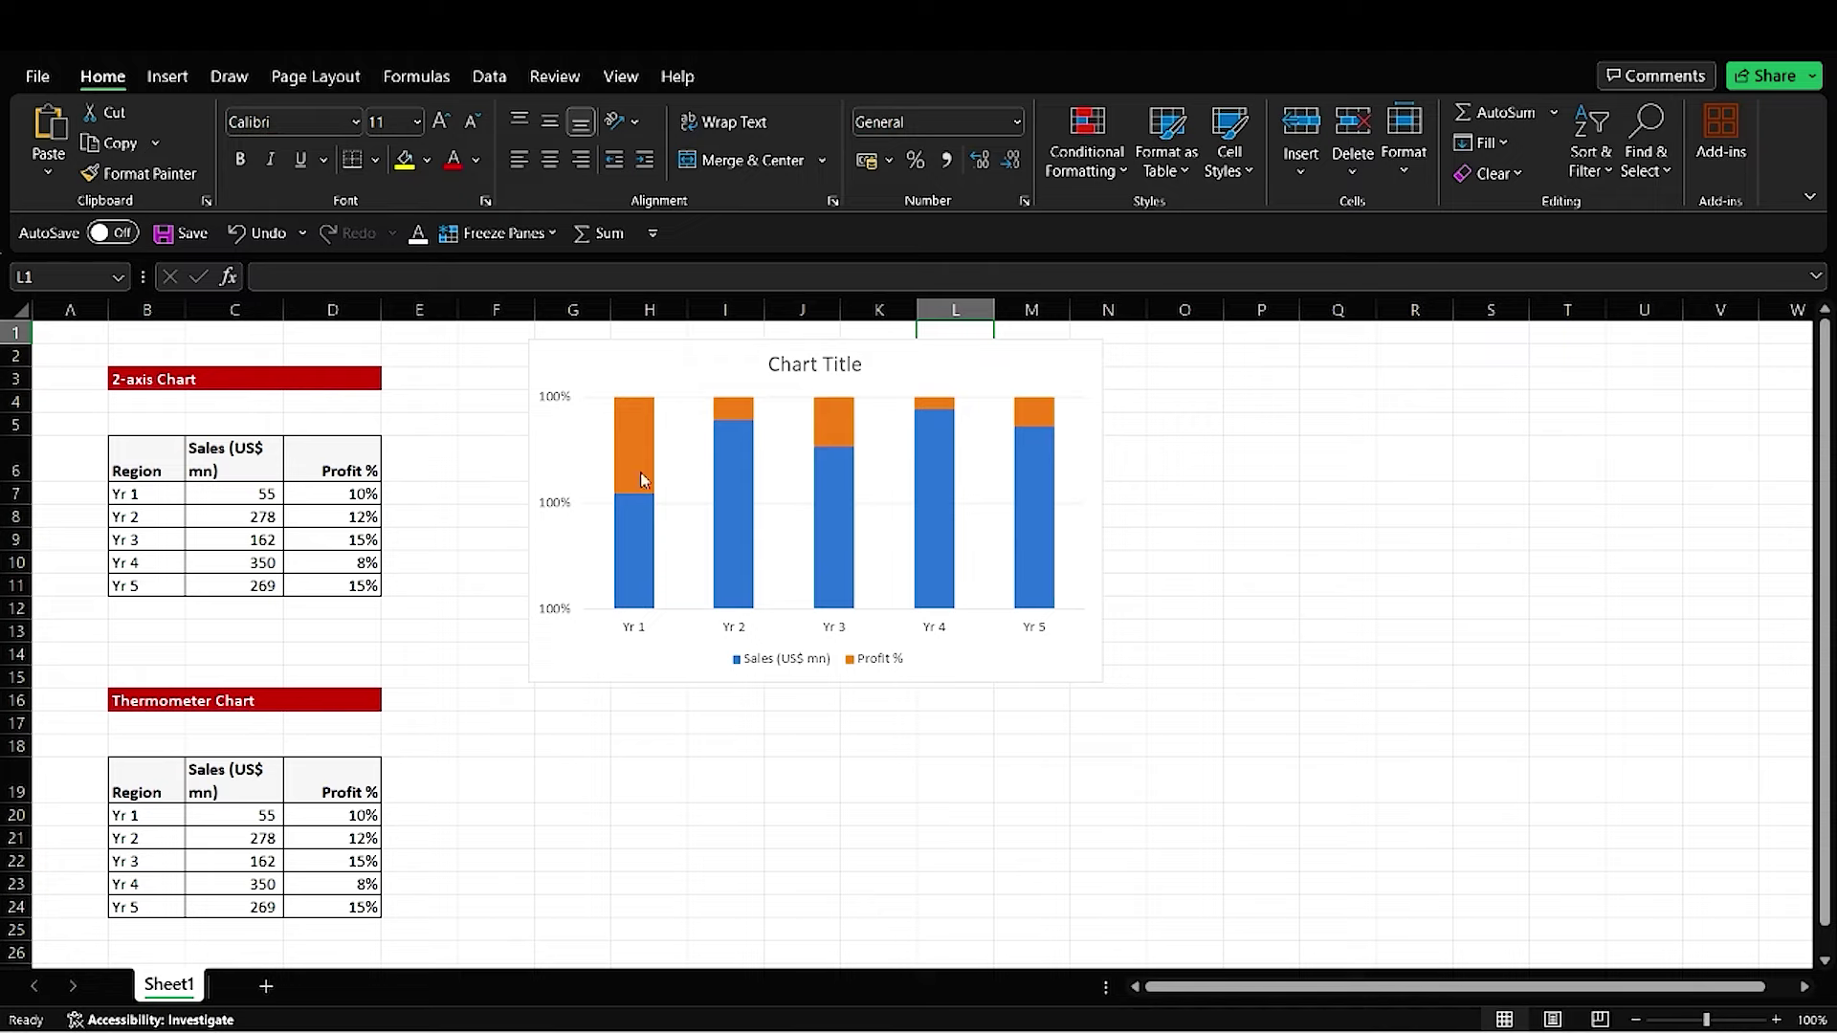
Step: Add data labels to the Sales bars and a data table beneath the chart
{"action": "left_click", "coordinate": [1031, 467]}
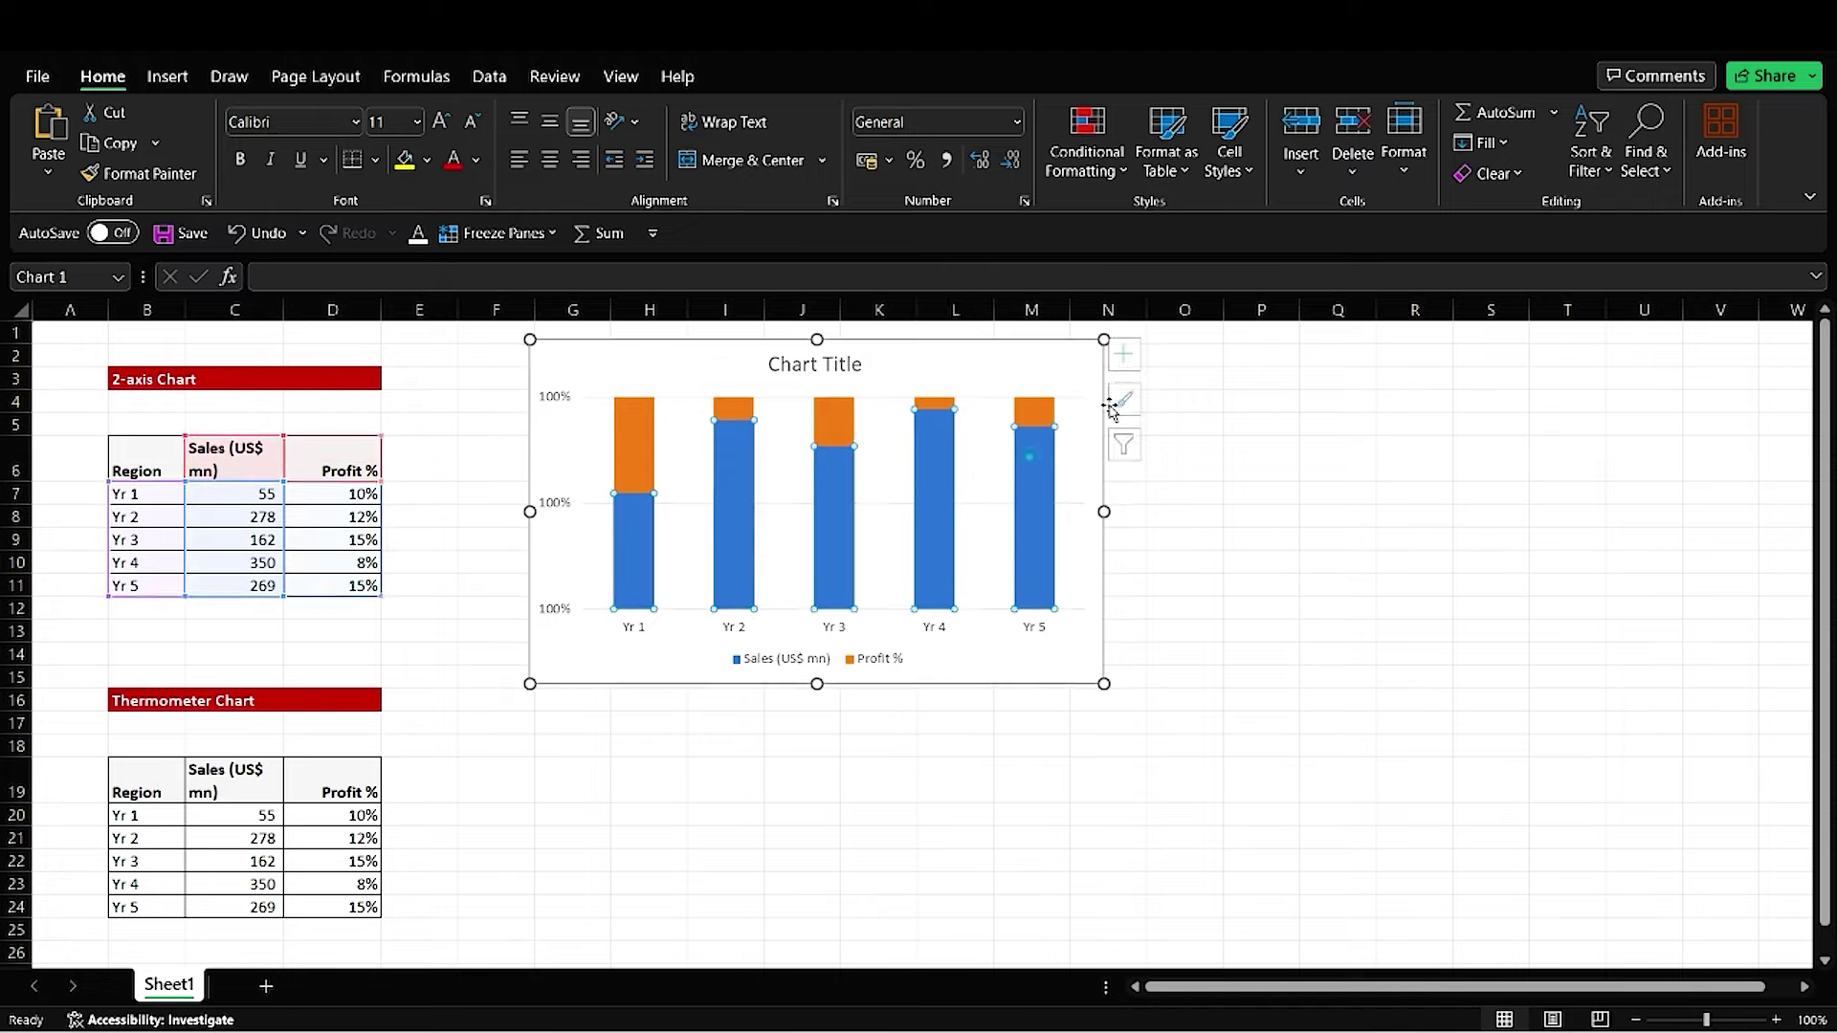
{"action": "left_click", "coordinate": [1132, 355]}
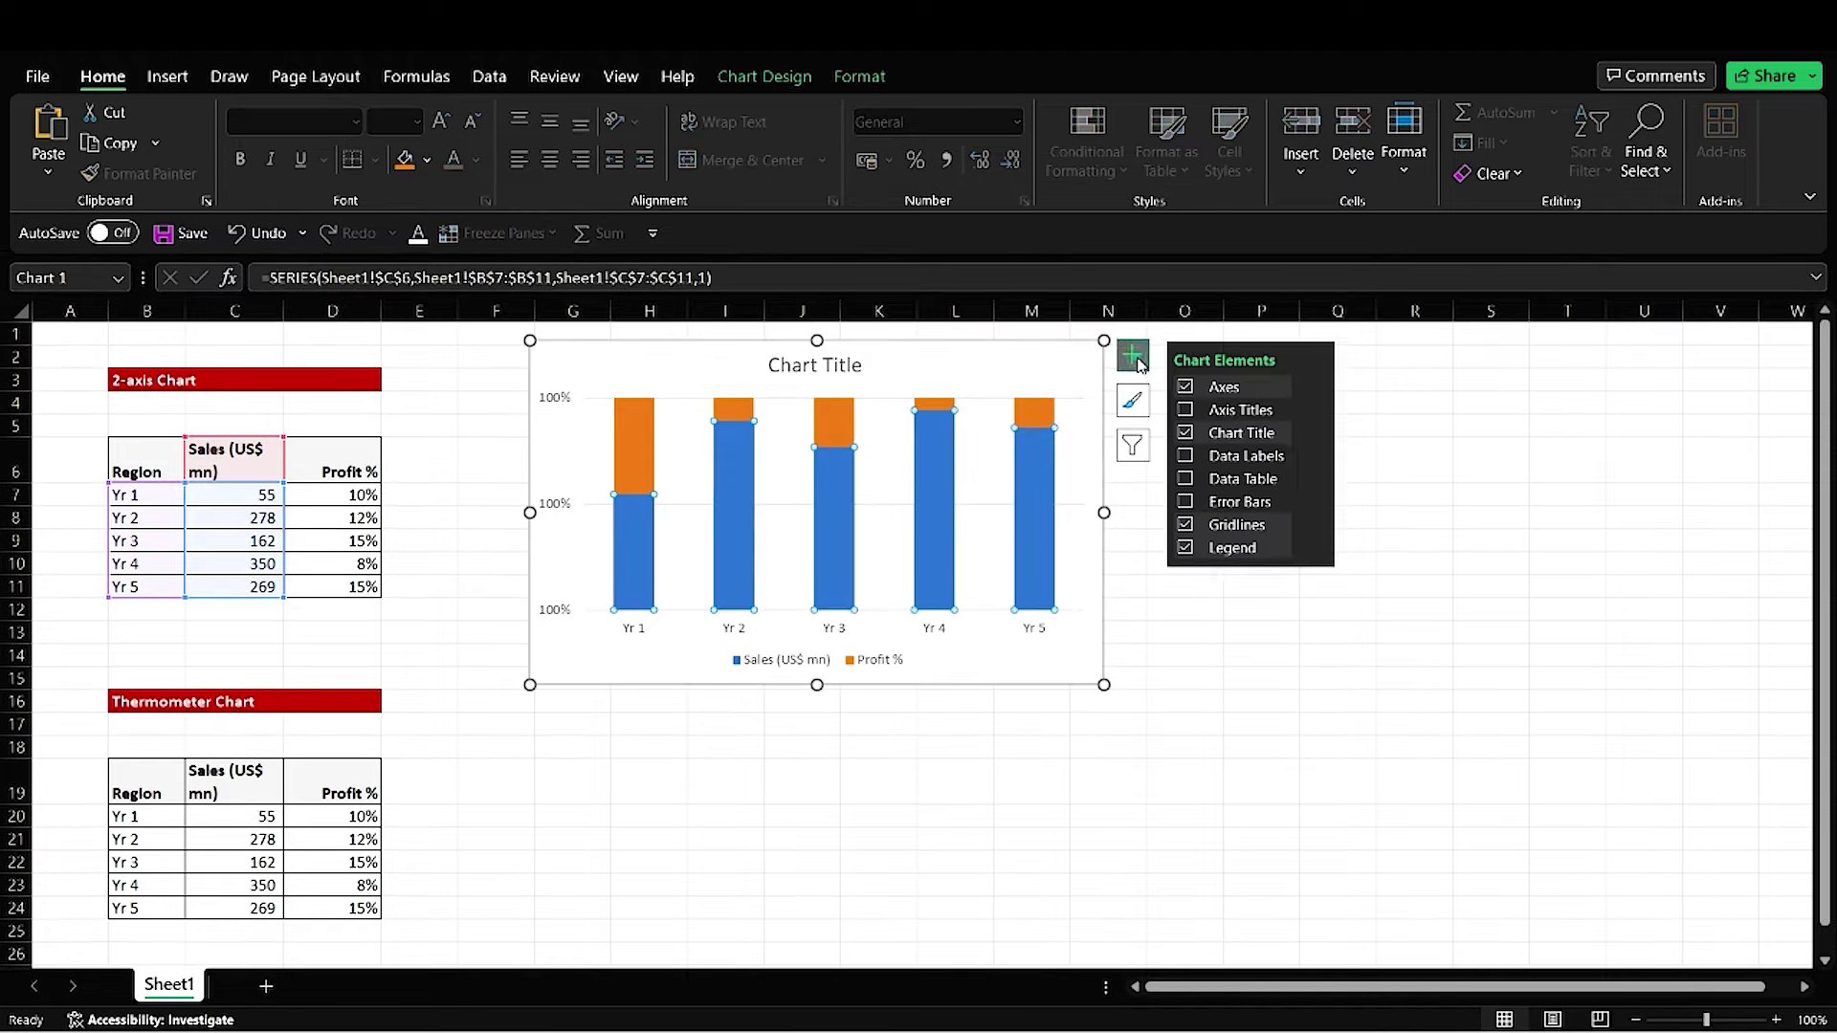
{"action": "left_click", "coordinate": [1186, 457]}
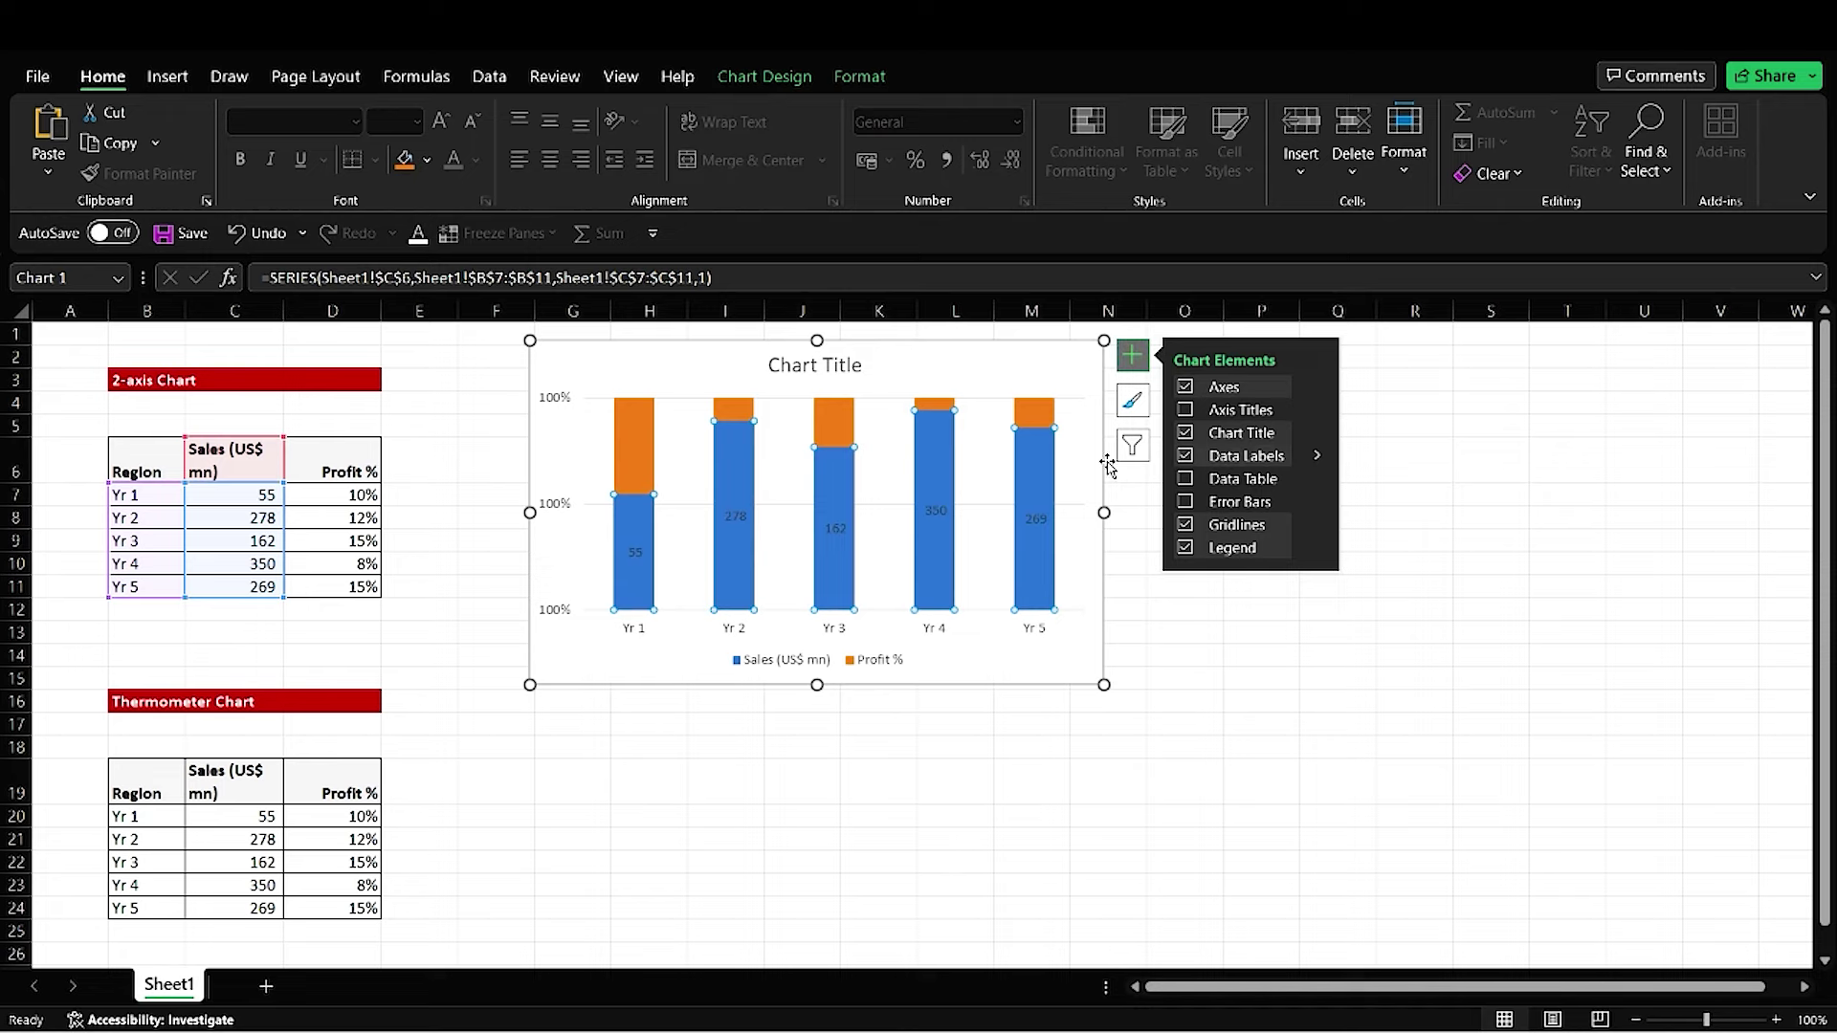
{"action": "left_click", "coordinate": [1185, 479]}
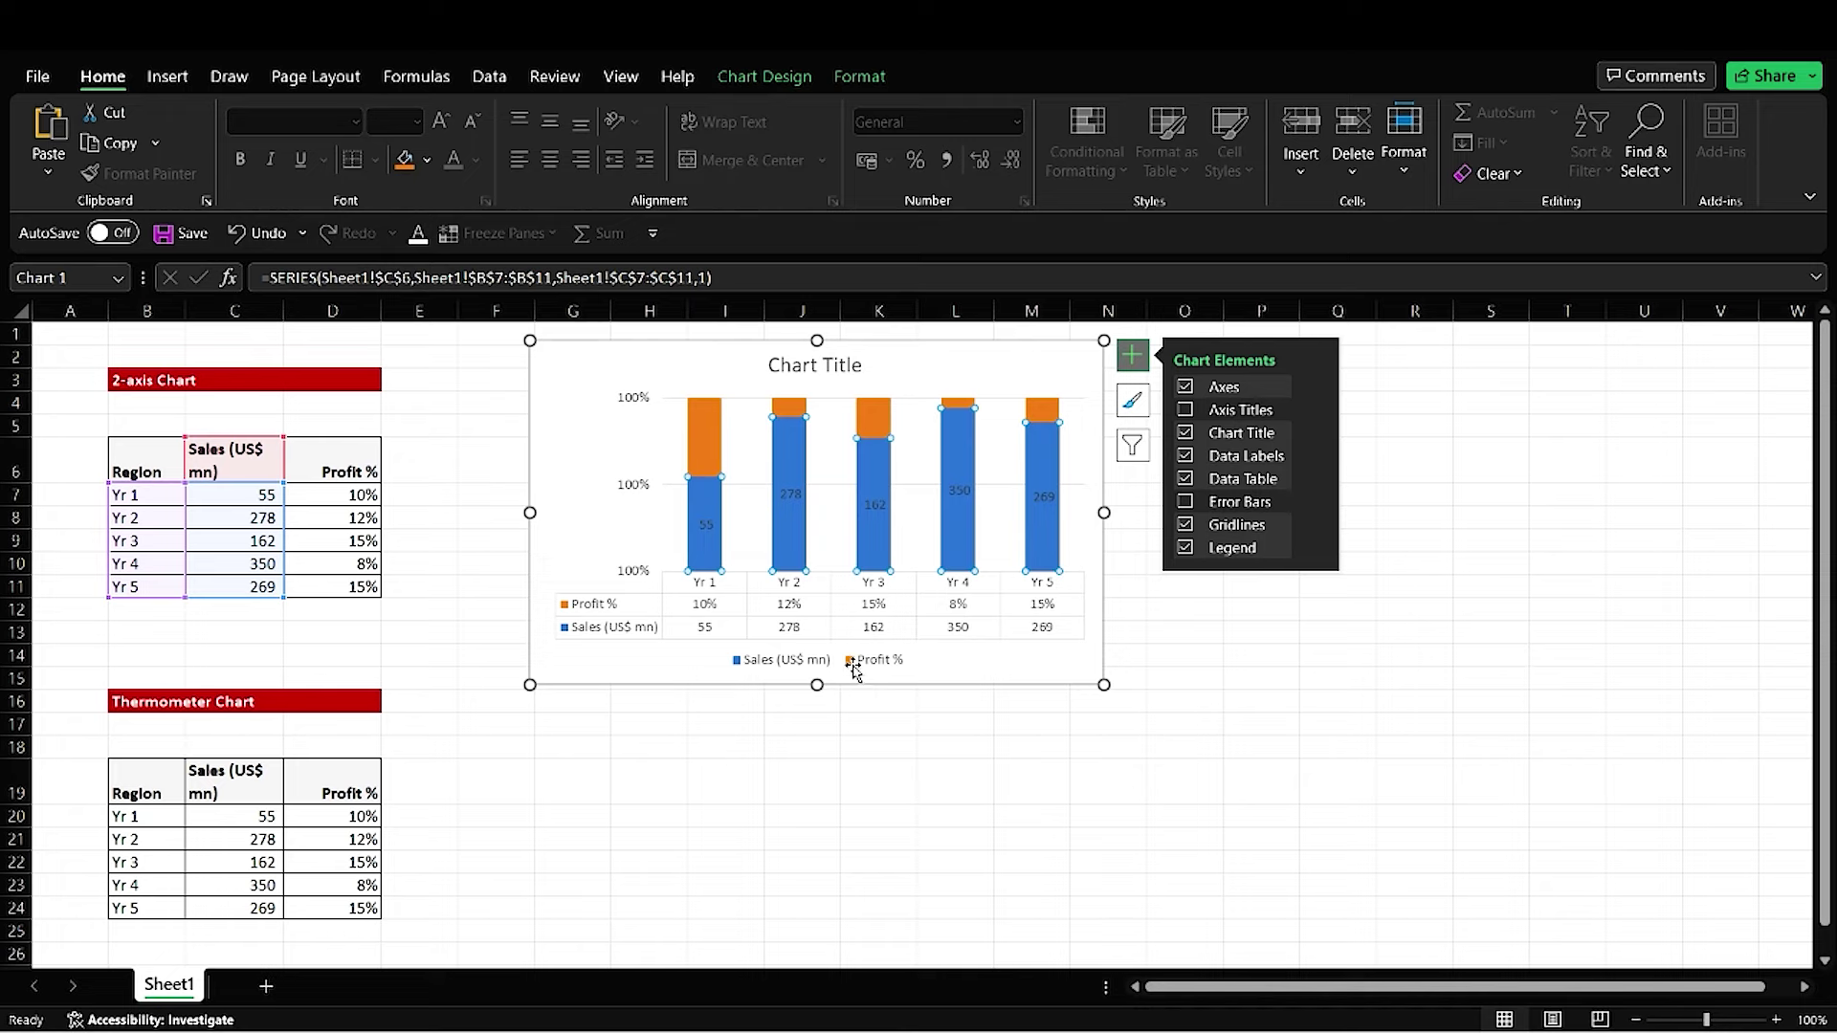
{"action": "left_click", "coordinate": [1194, 699]}
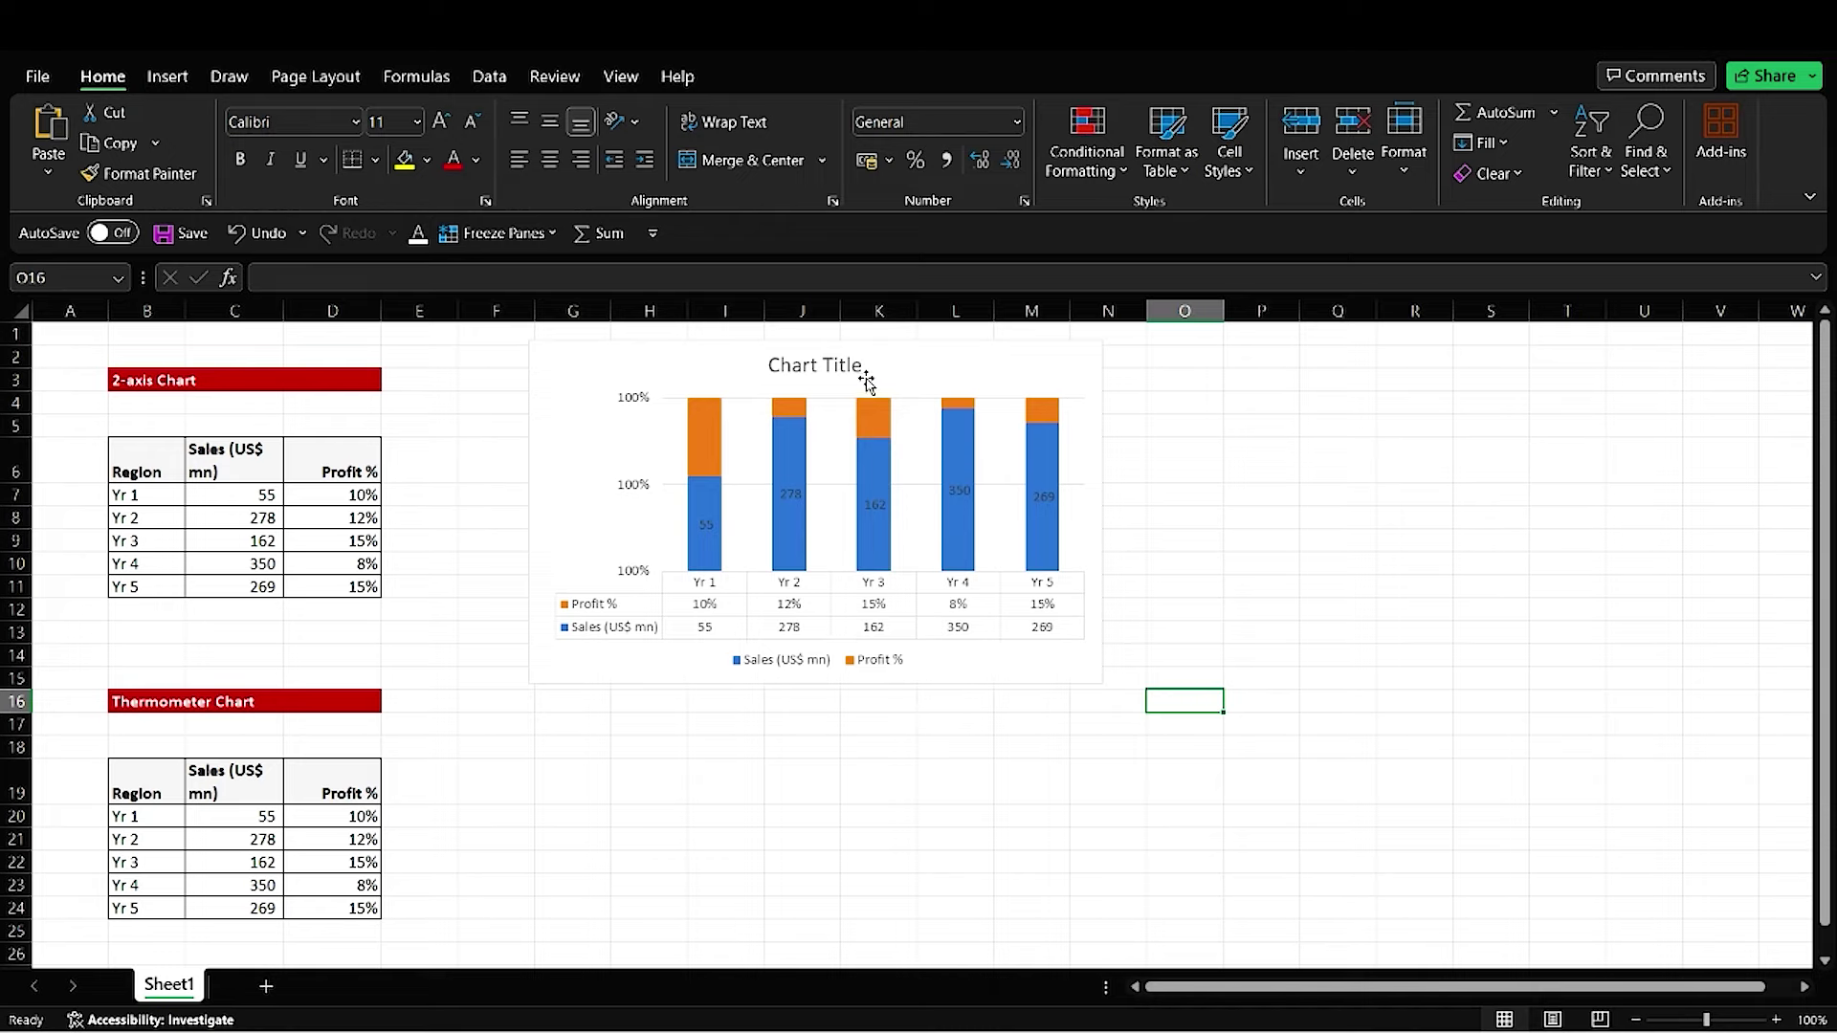
Step: Apply the dark chart style from the Chart Design styles gallery
{"action": "left_click", "coordinate": [1039, 560]}
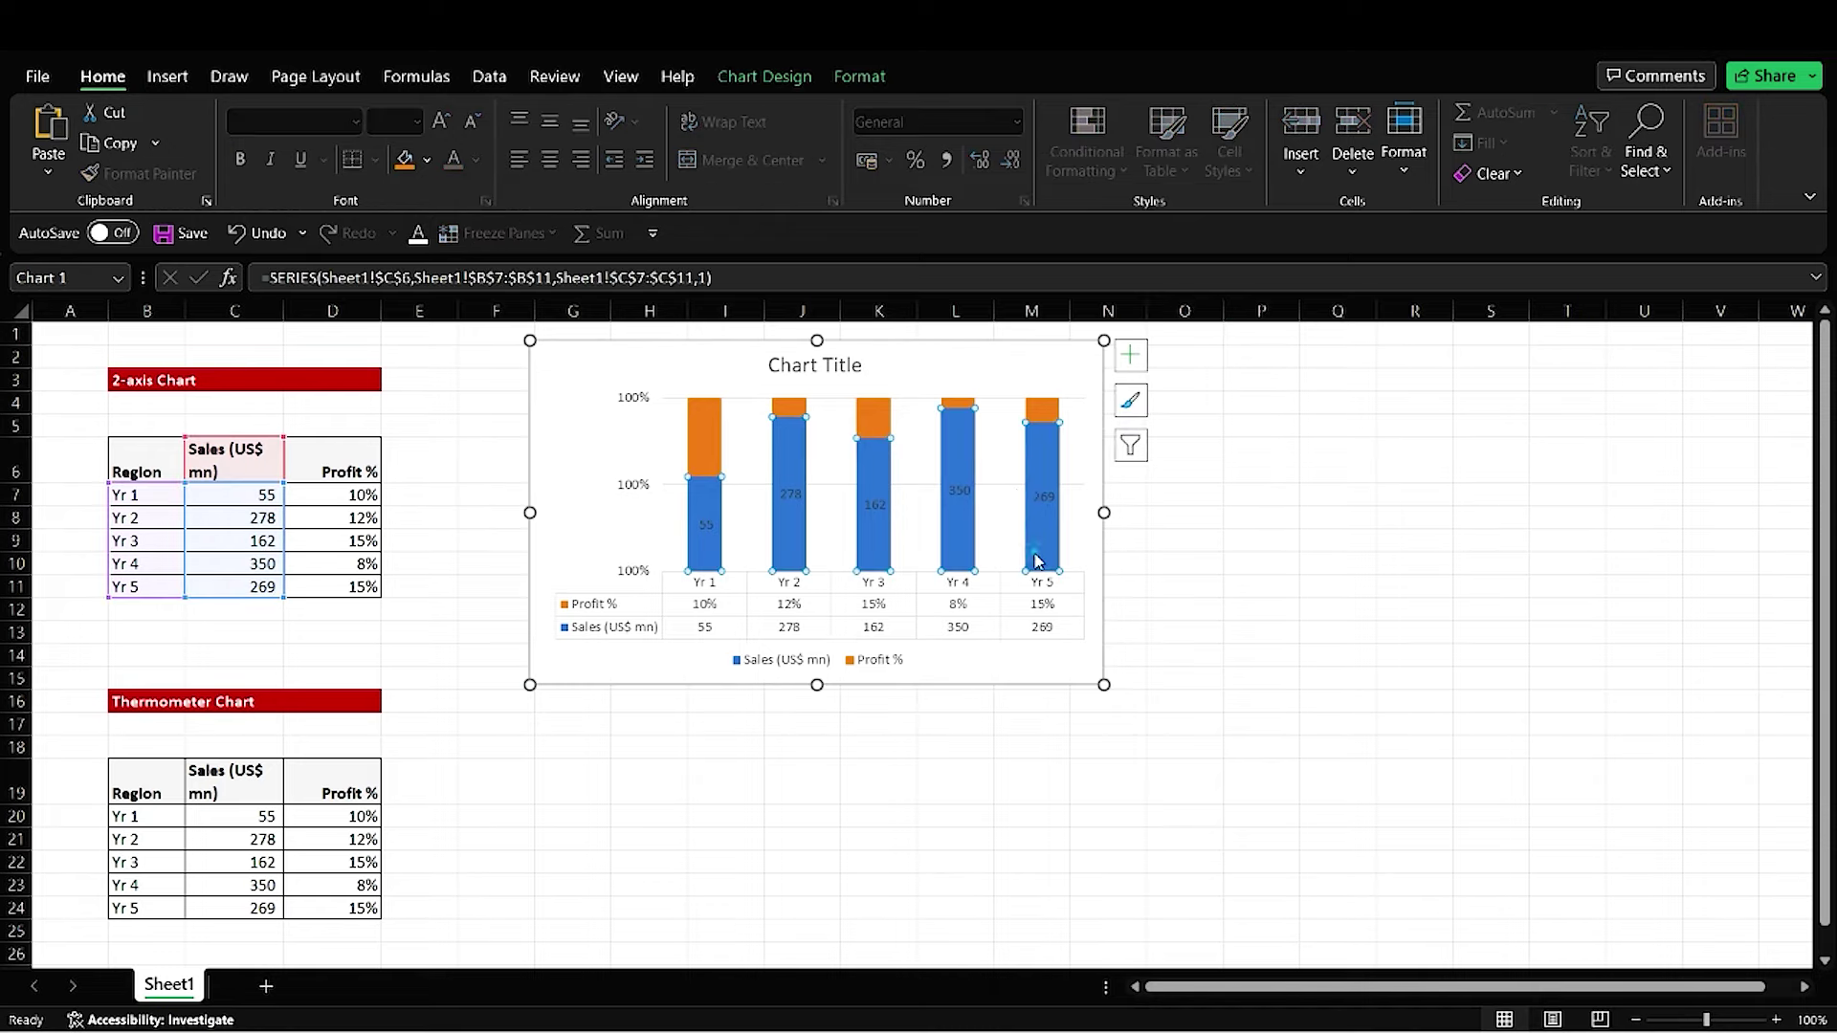
{"action": "left_click", "coordinate": [941, 345]}
{"action": "left_click", "coordinate": [763, 76]}
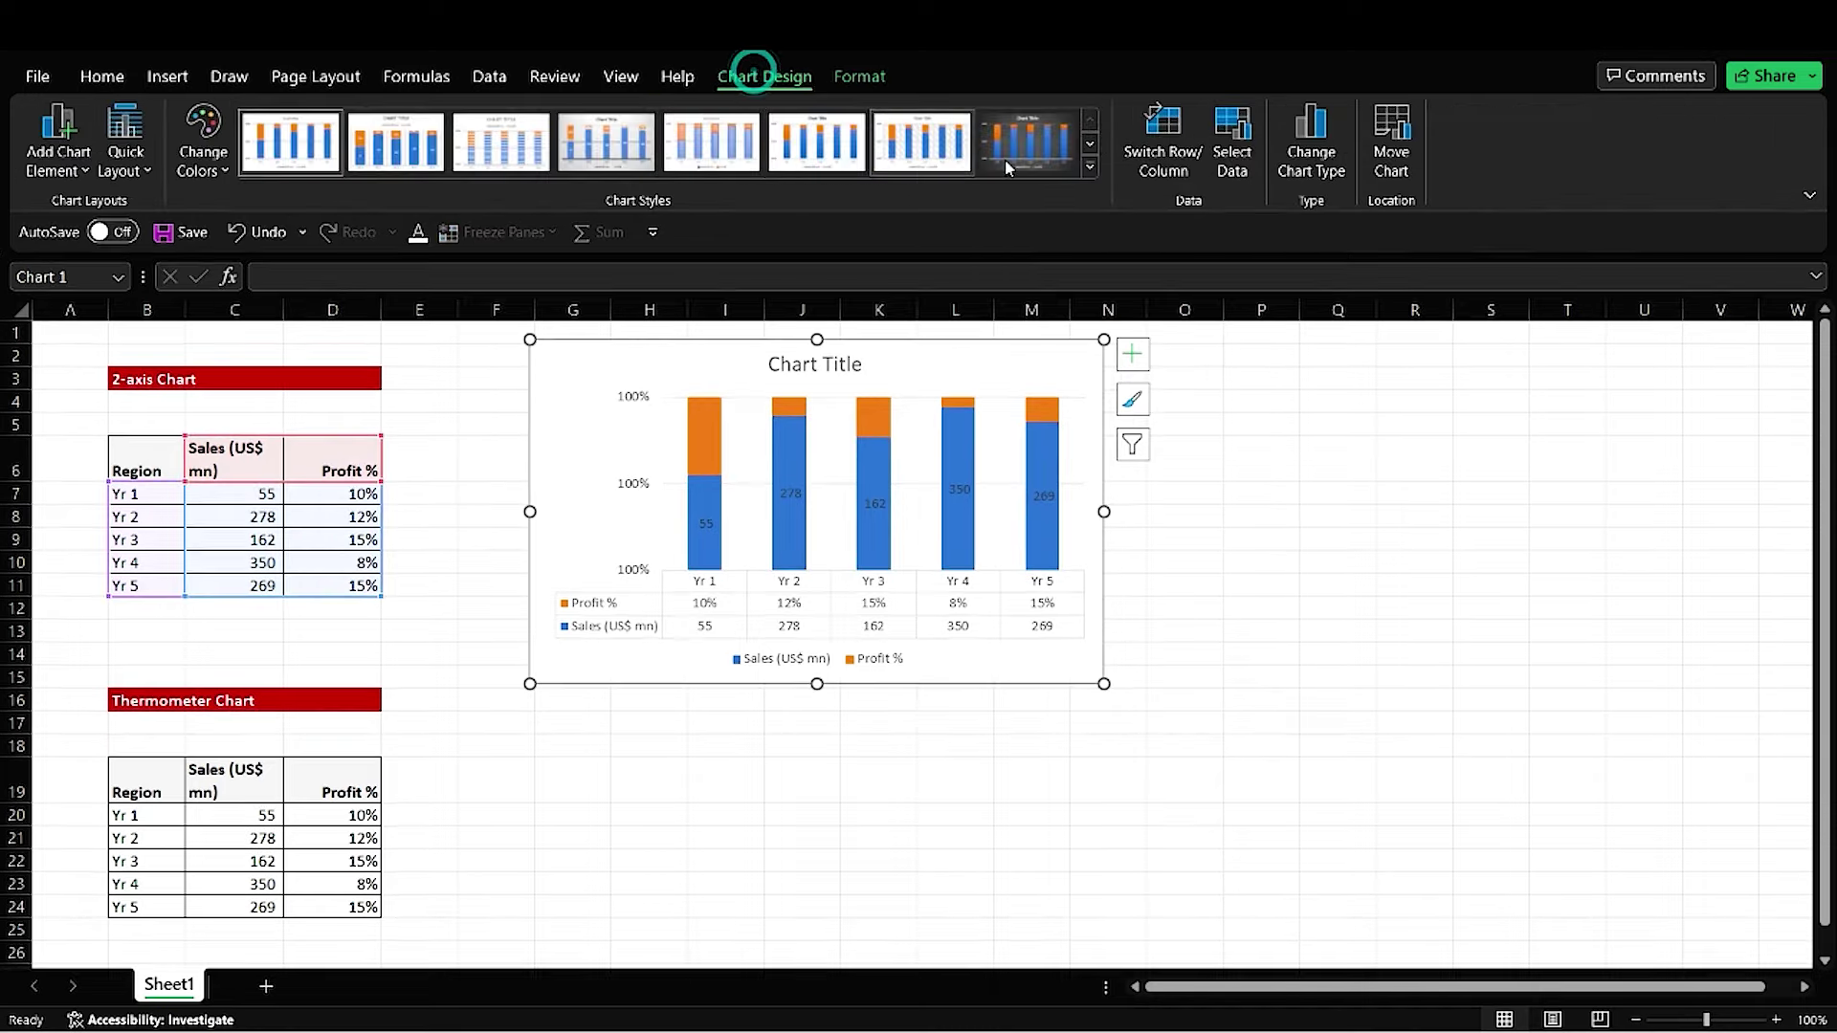
{"action": "left_click", "coordinate": [1056, 146]}
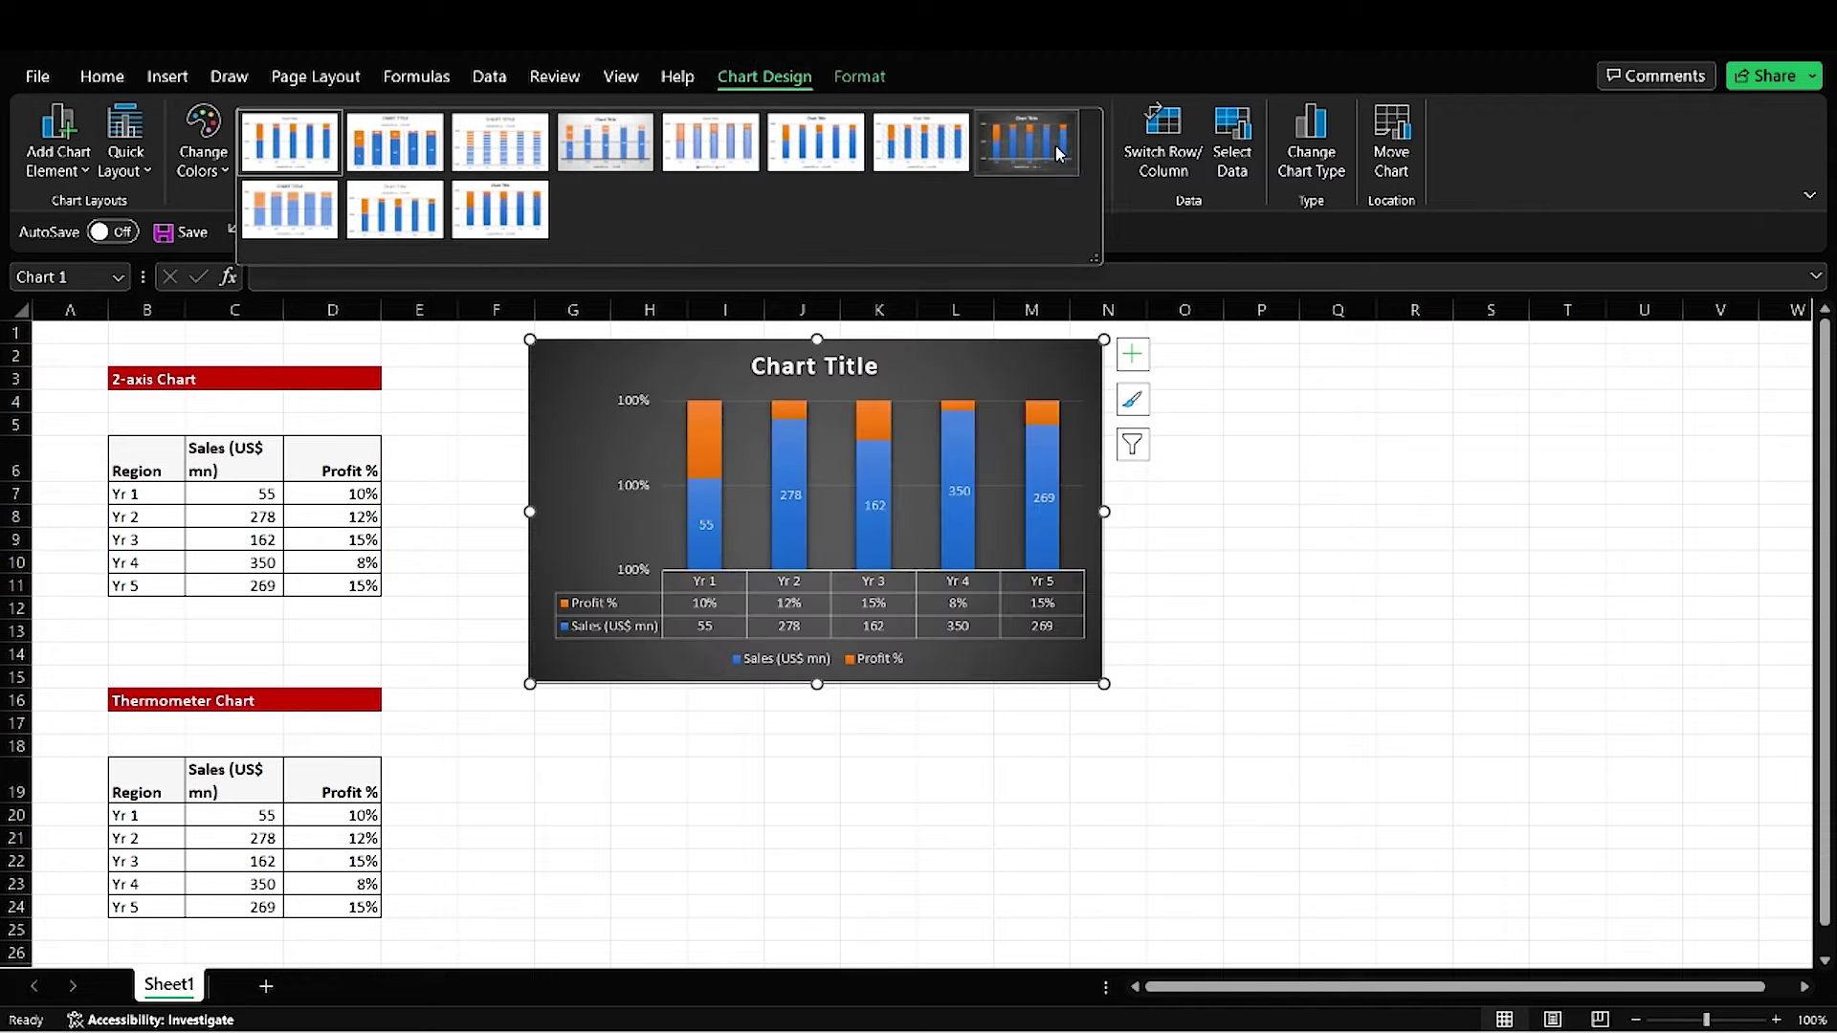
{"action": "left_click", "coordinate": [1240, 670]}
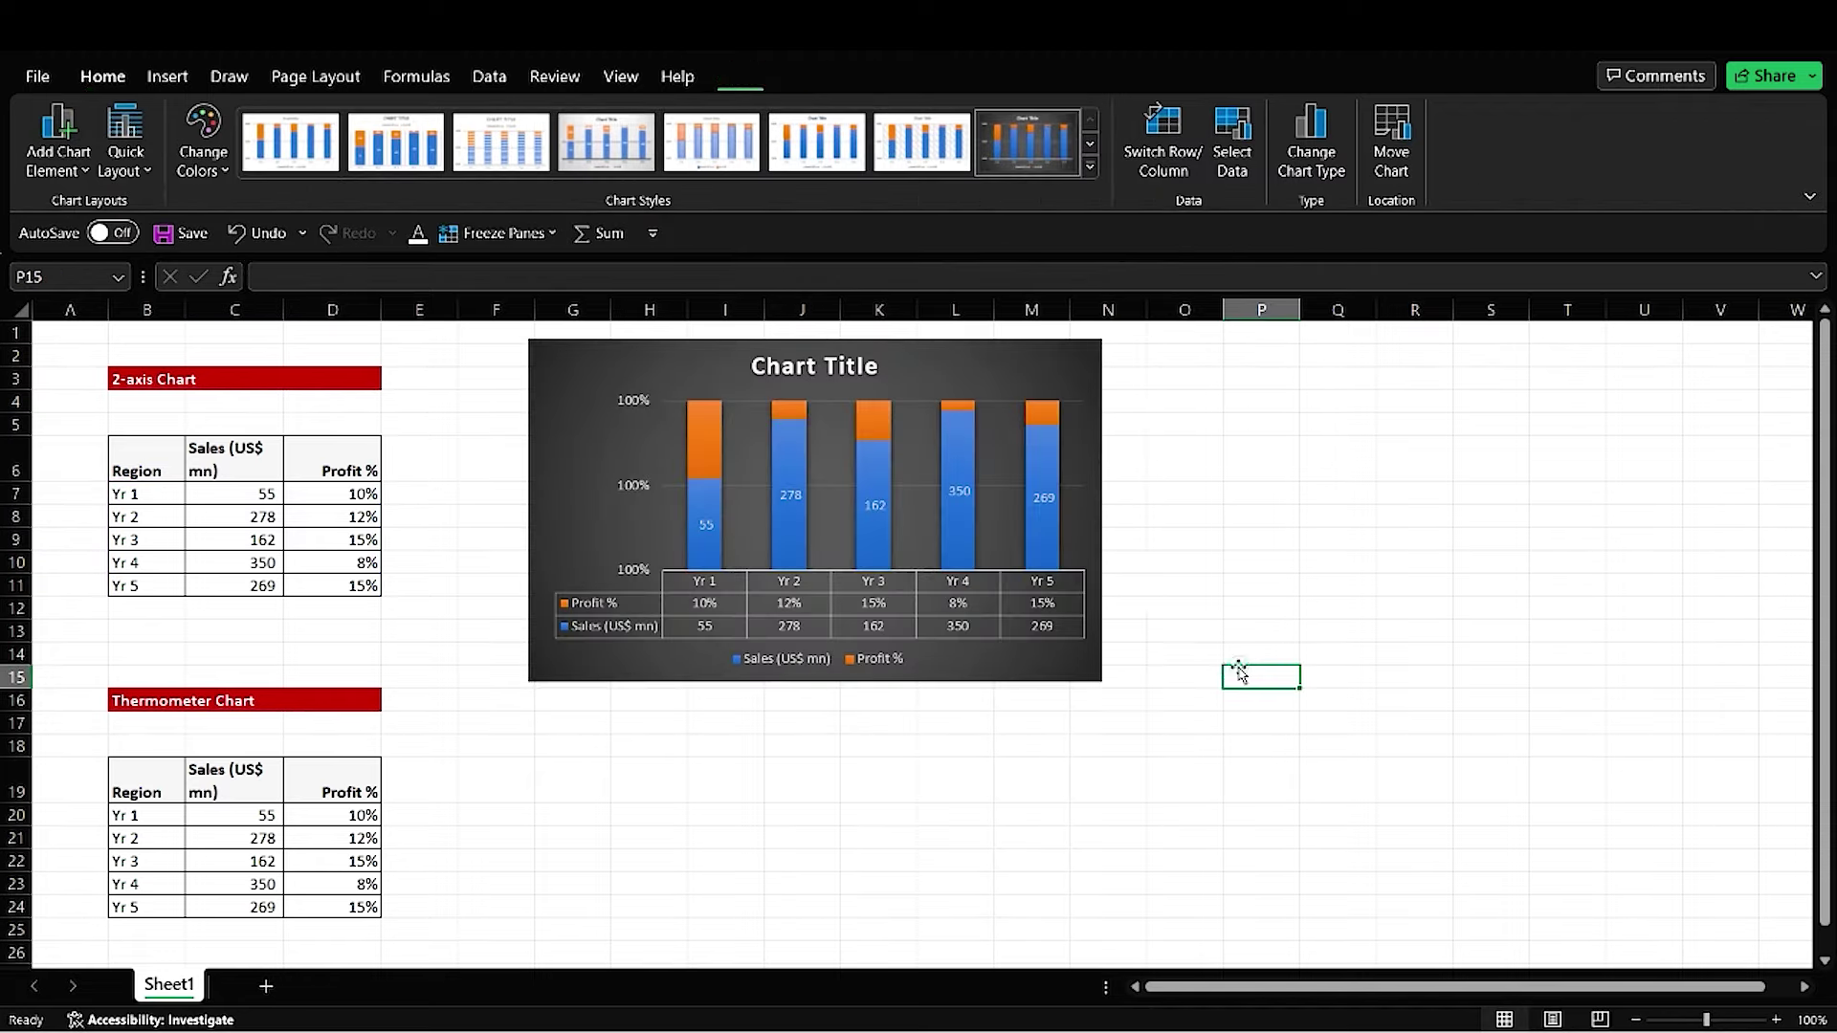
{"action": "left_click", "coordinate": [756, 484]}
Step: Shrink the dark stacked column chart by dragging its corner handle inward
{"action": "left_click_drag", "start_coordinate": [1108, 684], "coordinate": [952, 599]}
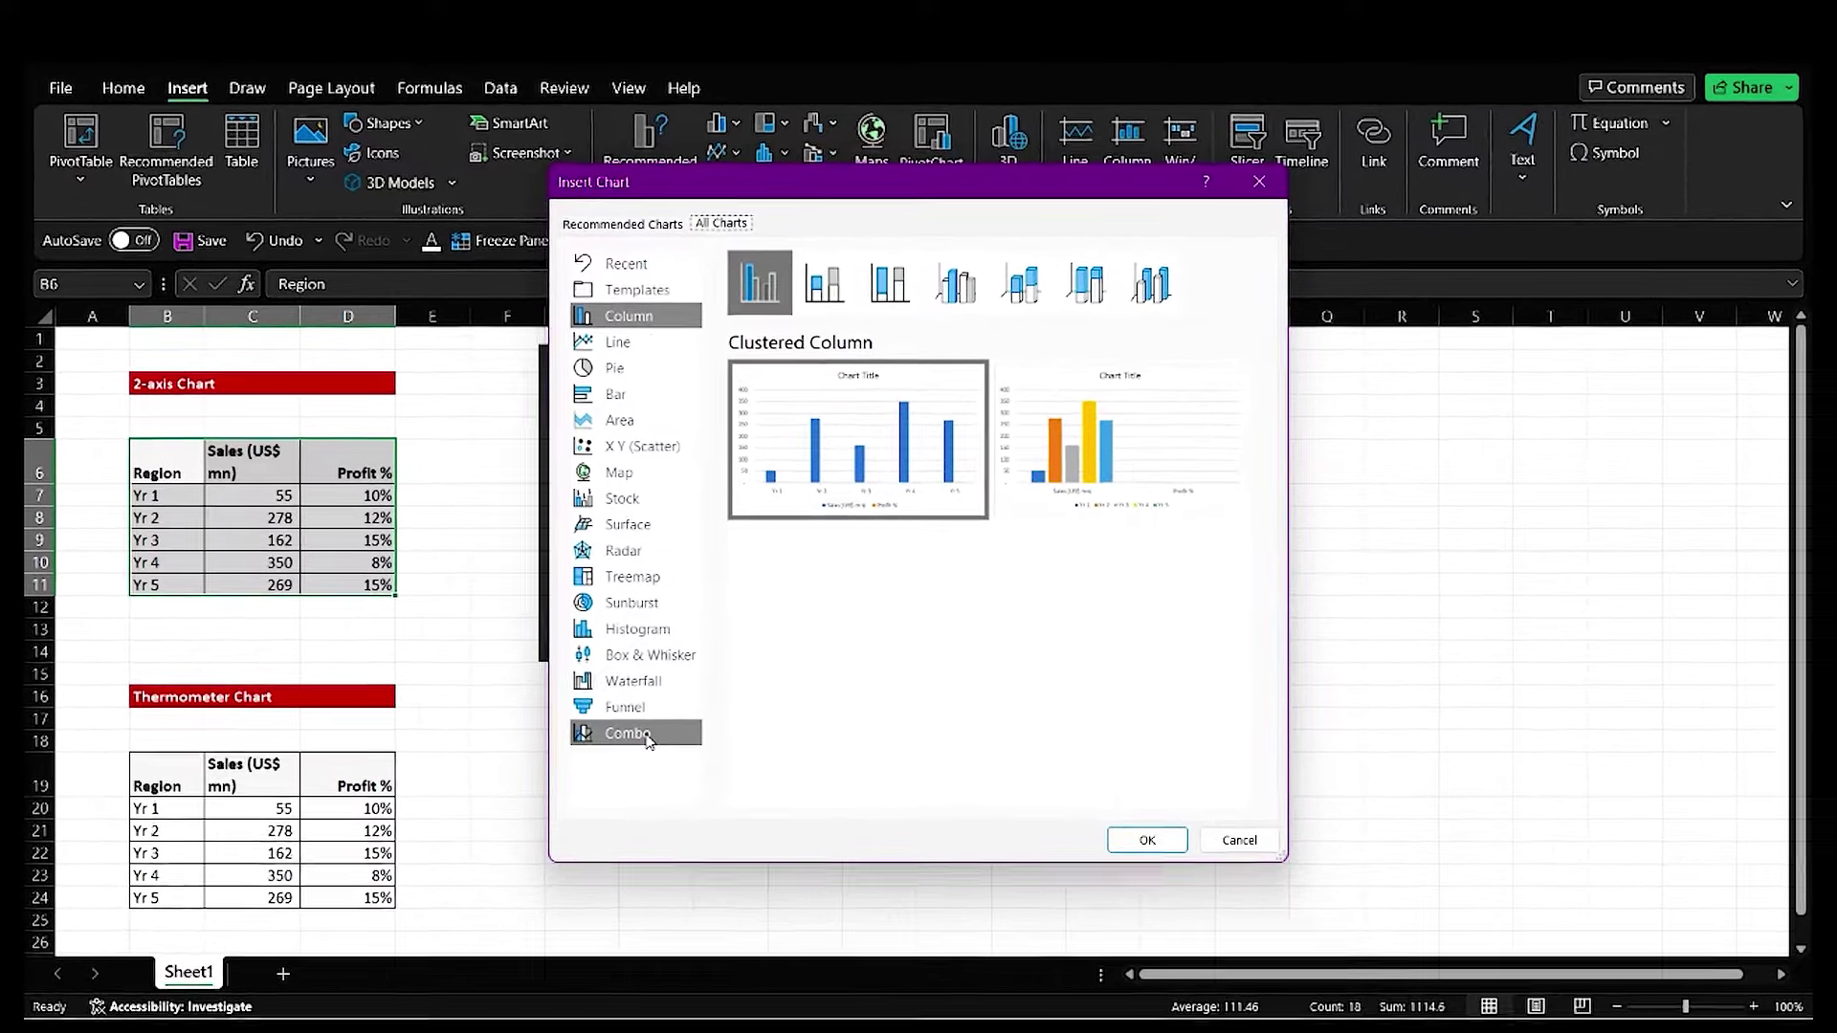
Step: Insert a Combo chart: Sales as Clustered Column, Profit % as Line on the Secondary Axis
{"action": "left_click", "coordinate": [648, 730]}
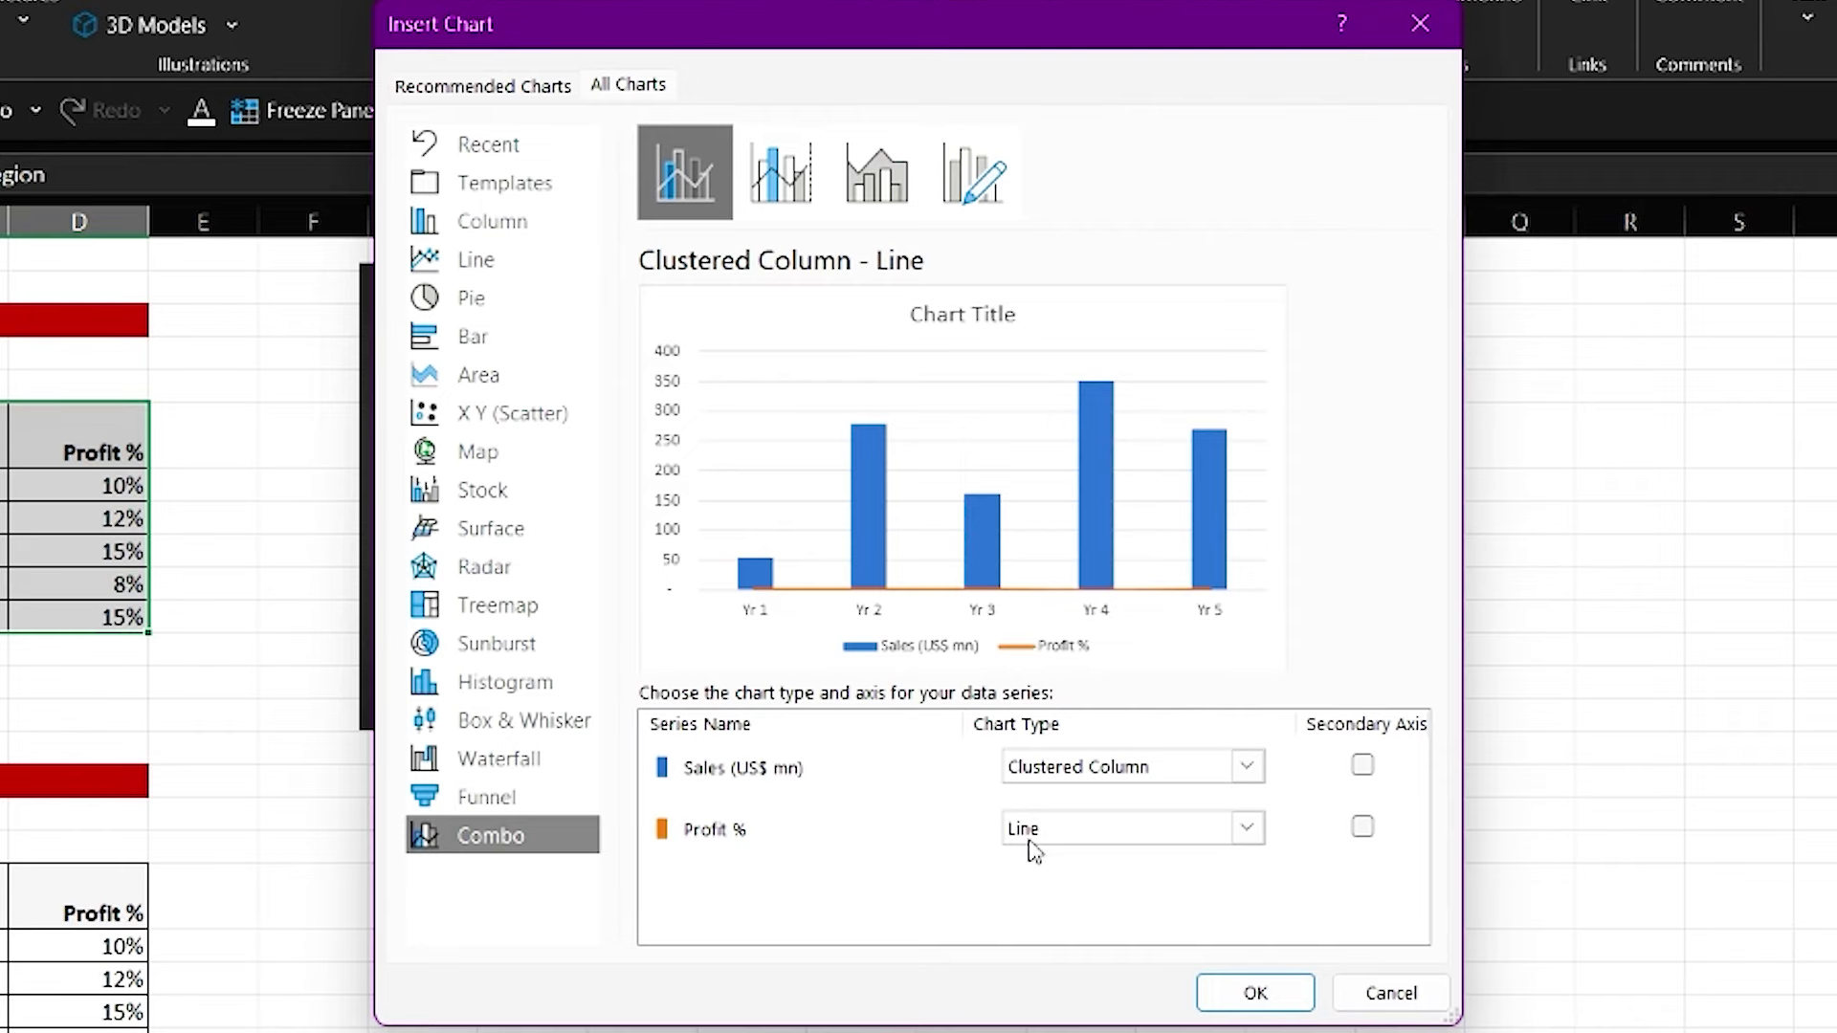
{"action": "left_click", "coordinate": [1247, 829]}
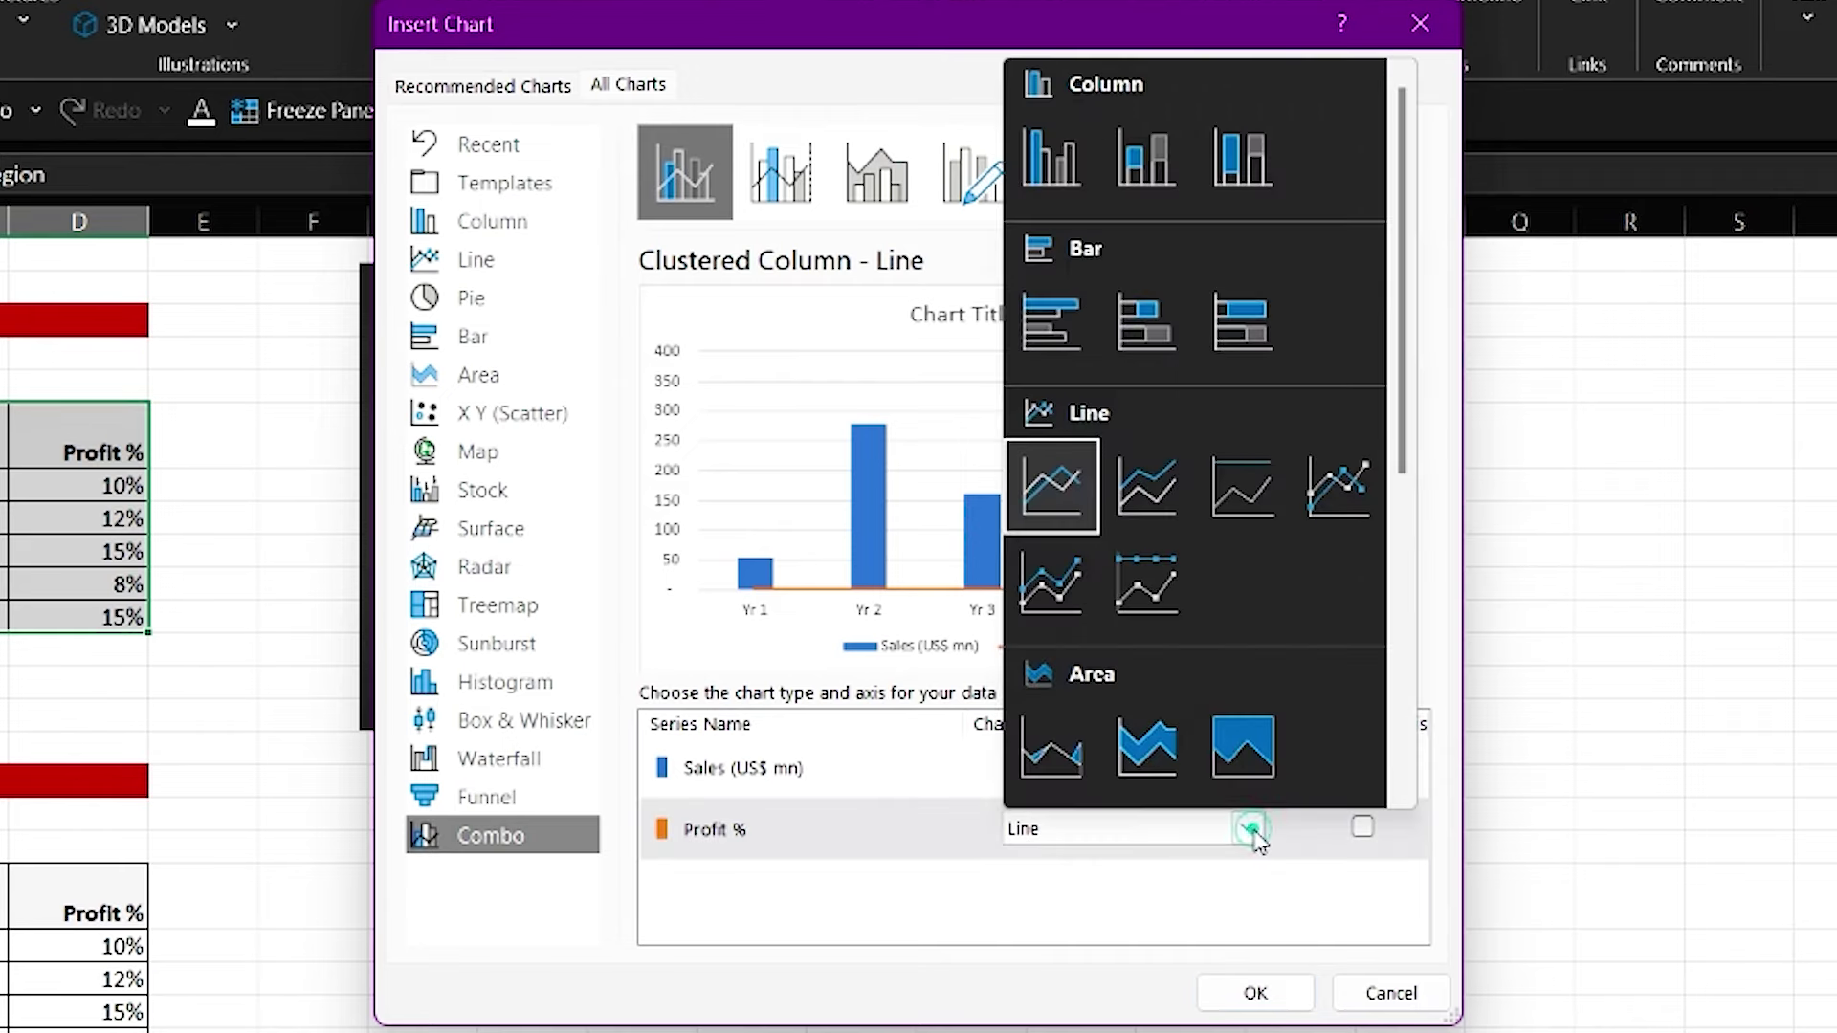
{"action": "left_click", "coordinate": [1051, 475]}
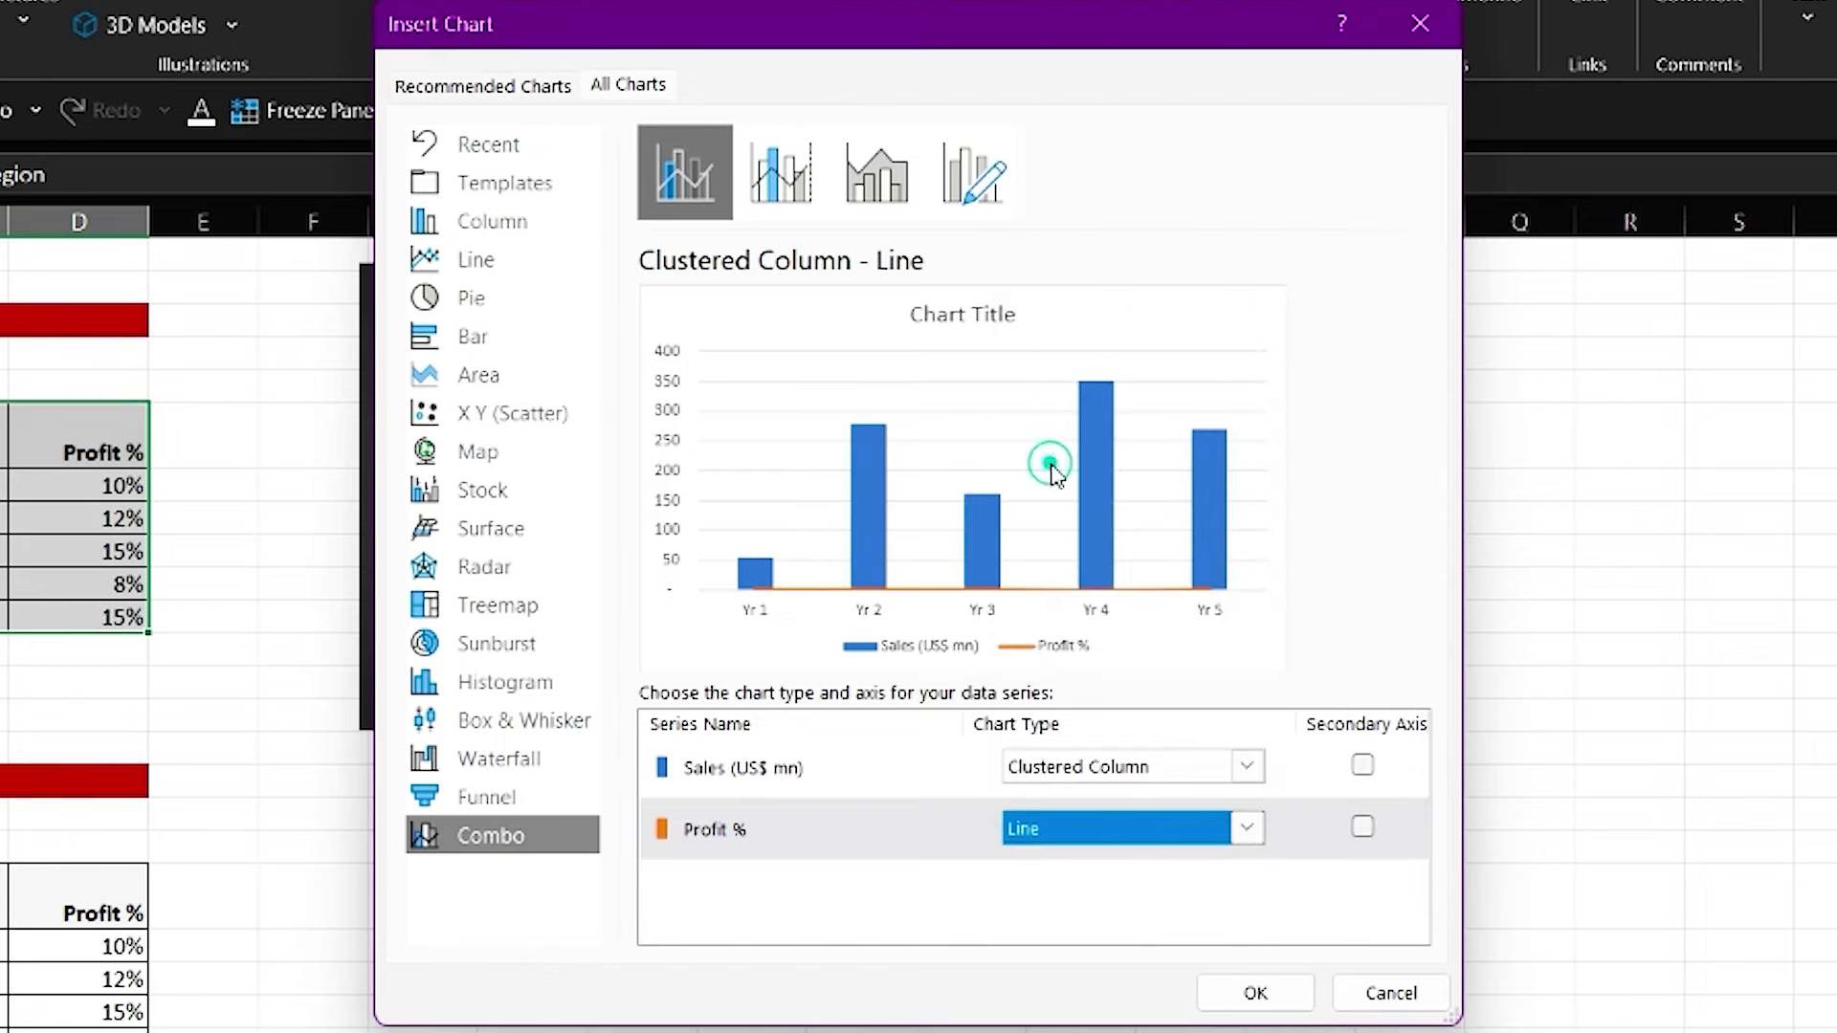
{"action": "left_click", "coordinate": [1247, 766]}
{"action": "left_click", "coordinate": [1039, 117]}
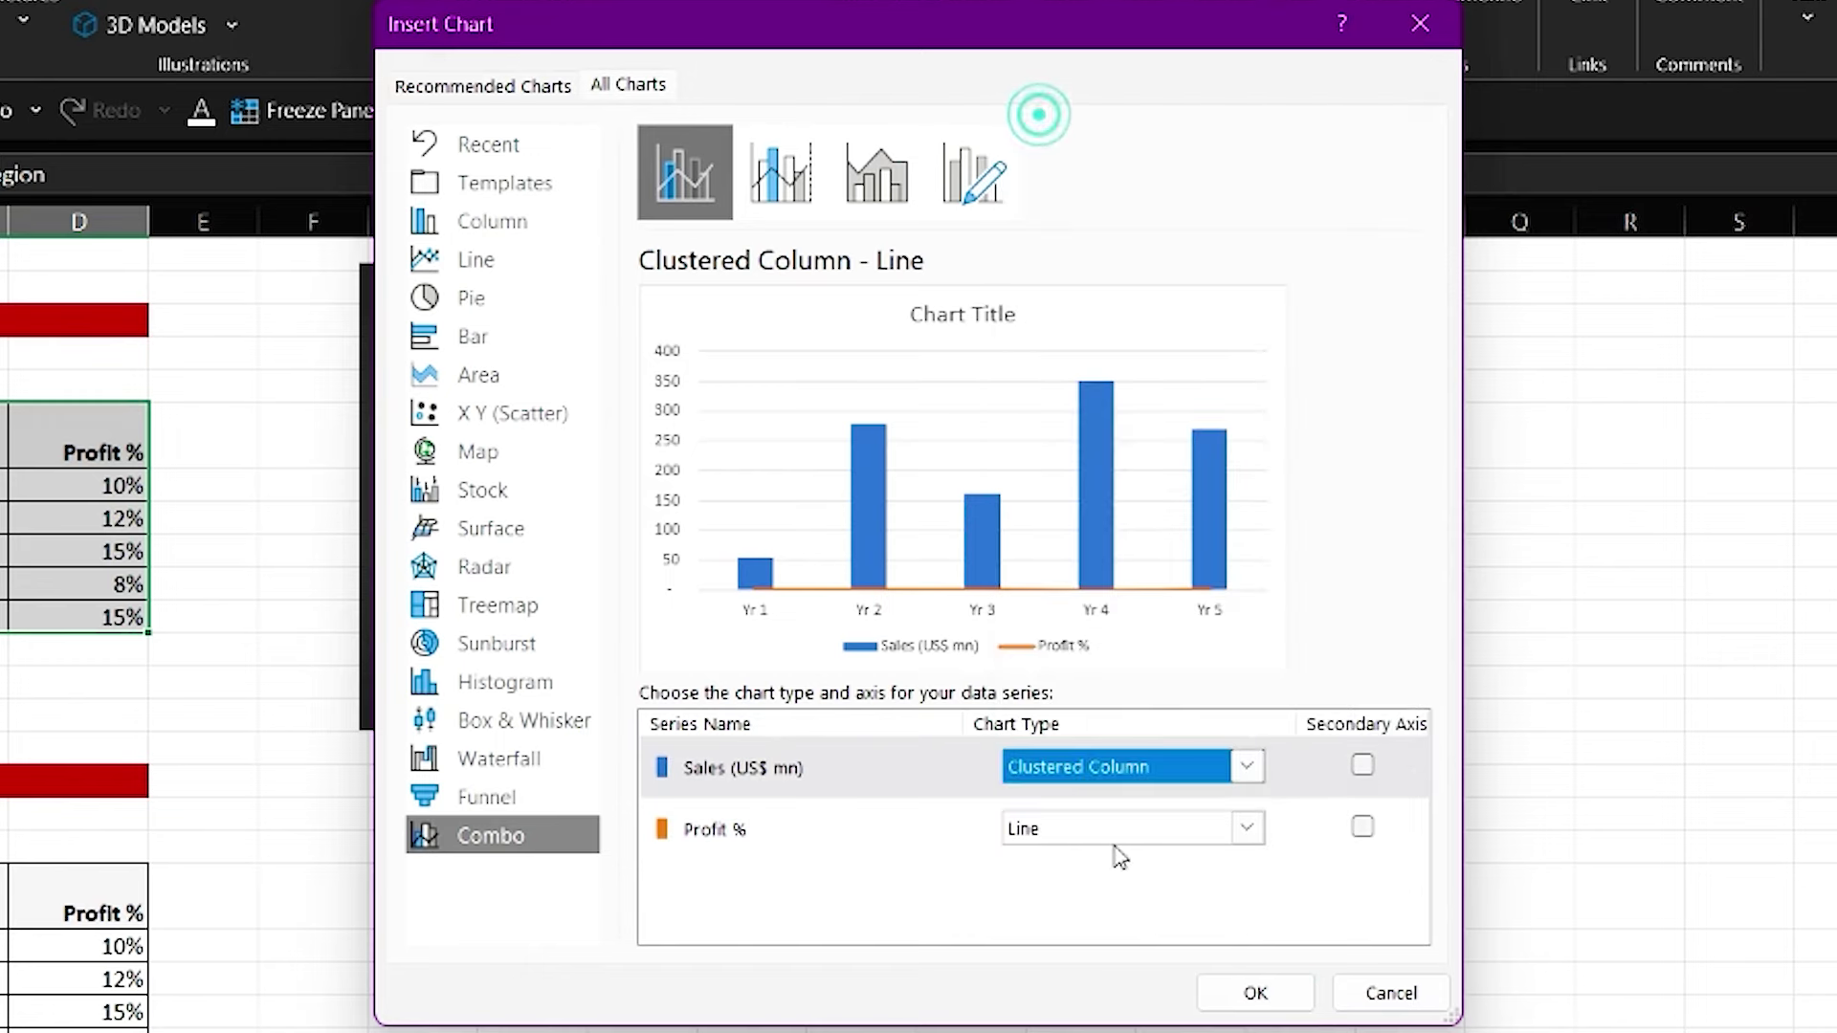
{"action": "left_click", "coordinate": [1362, 828]}
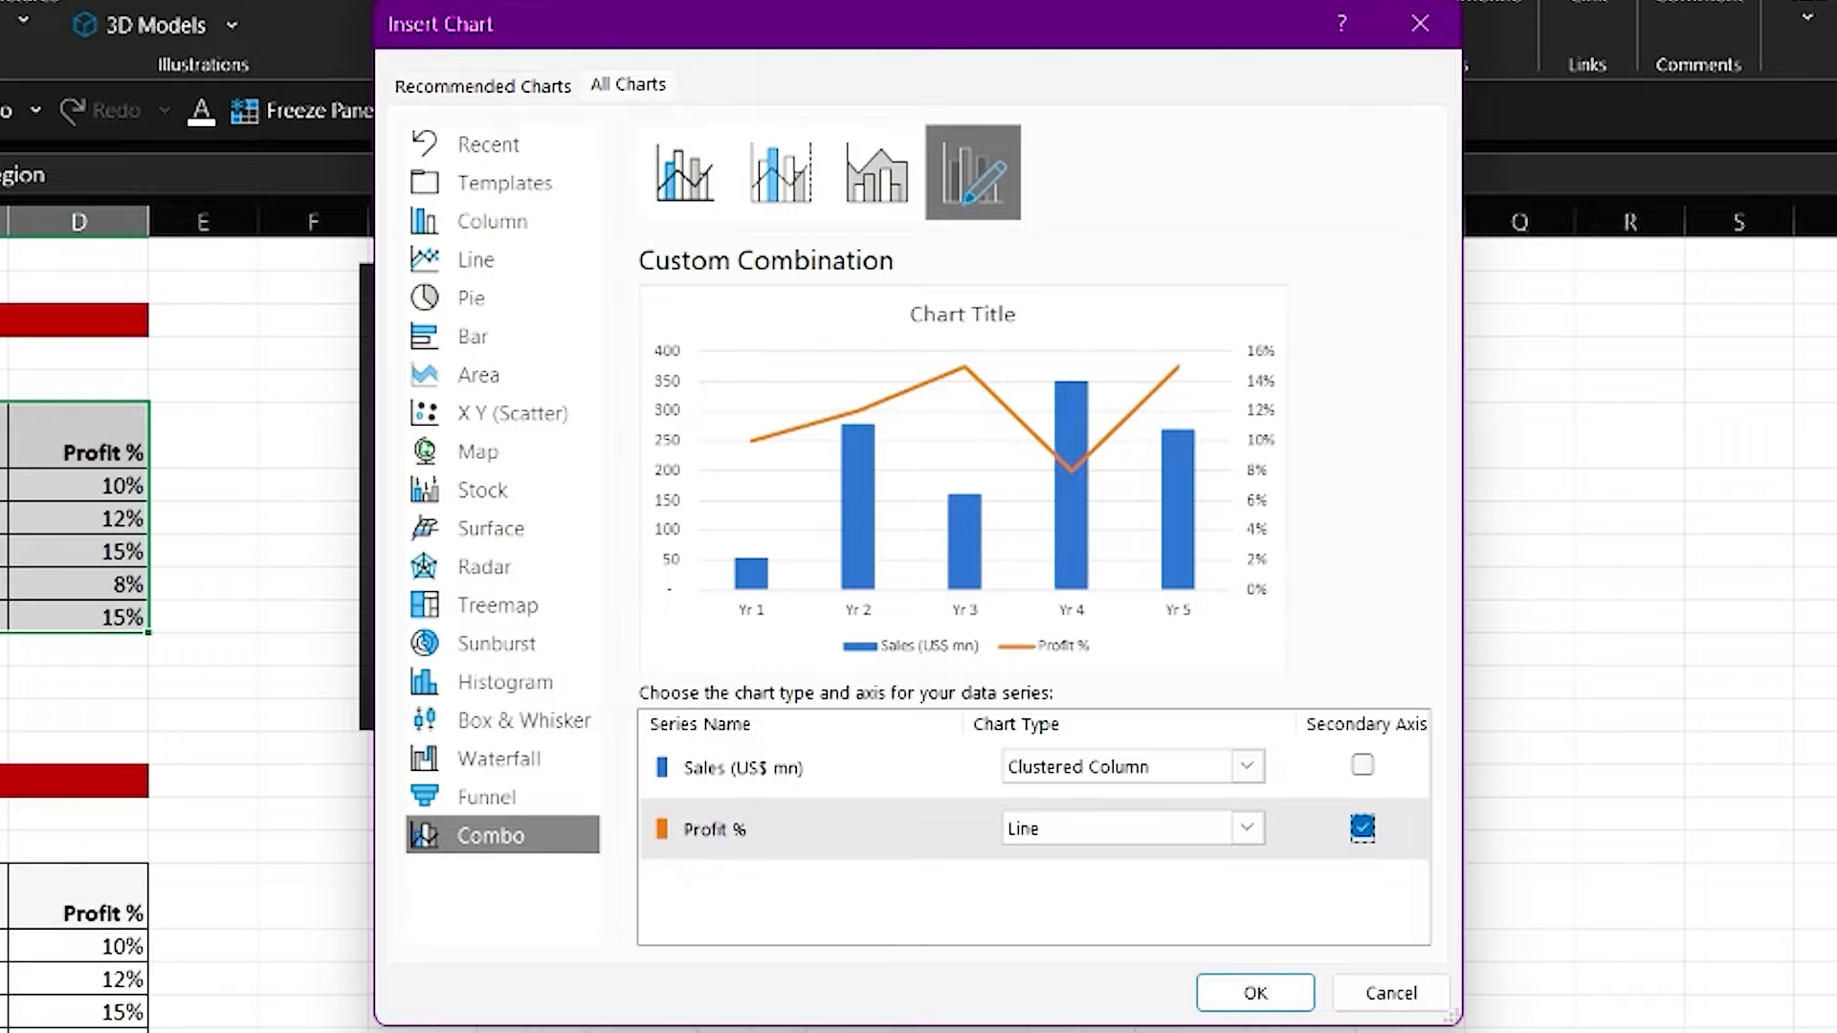
{"action": "left_click", "coordinate": [1269, 993]}
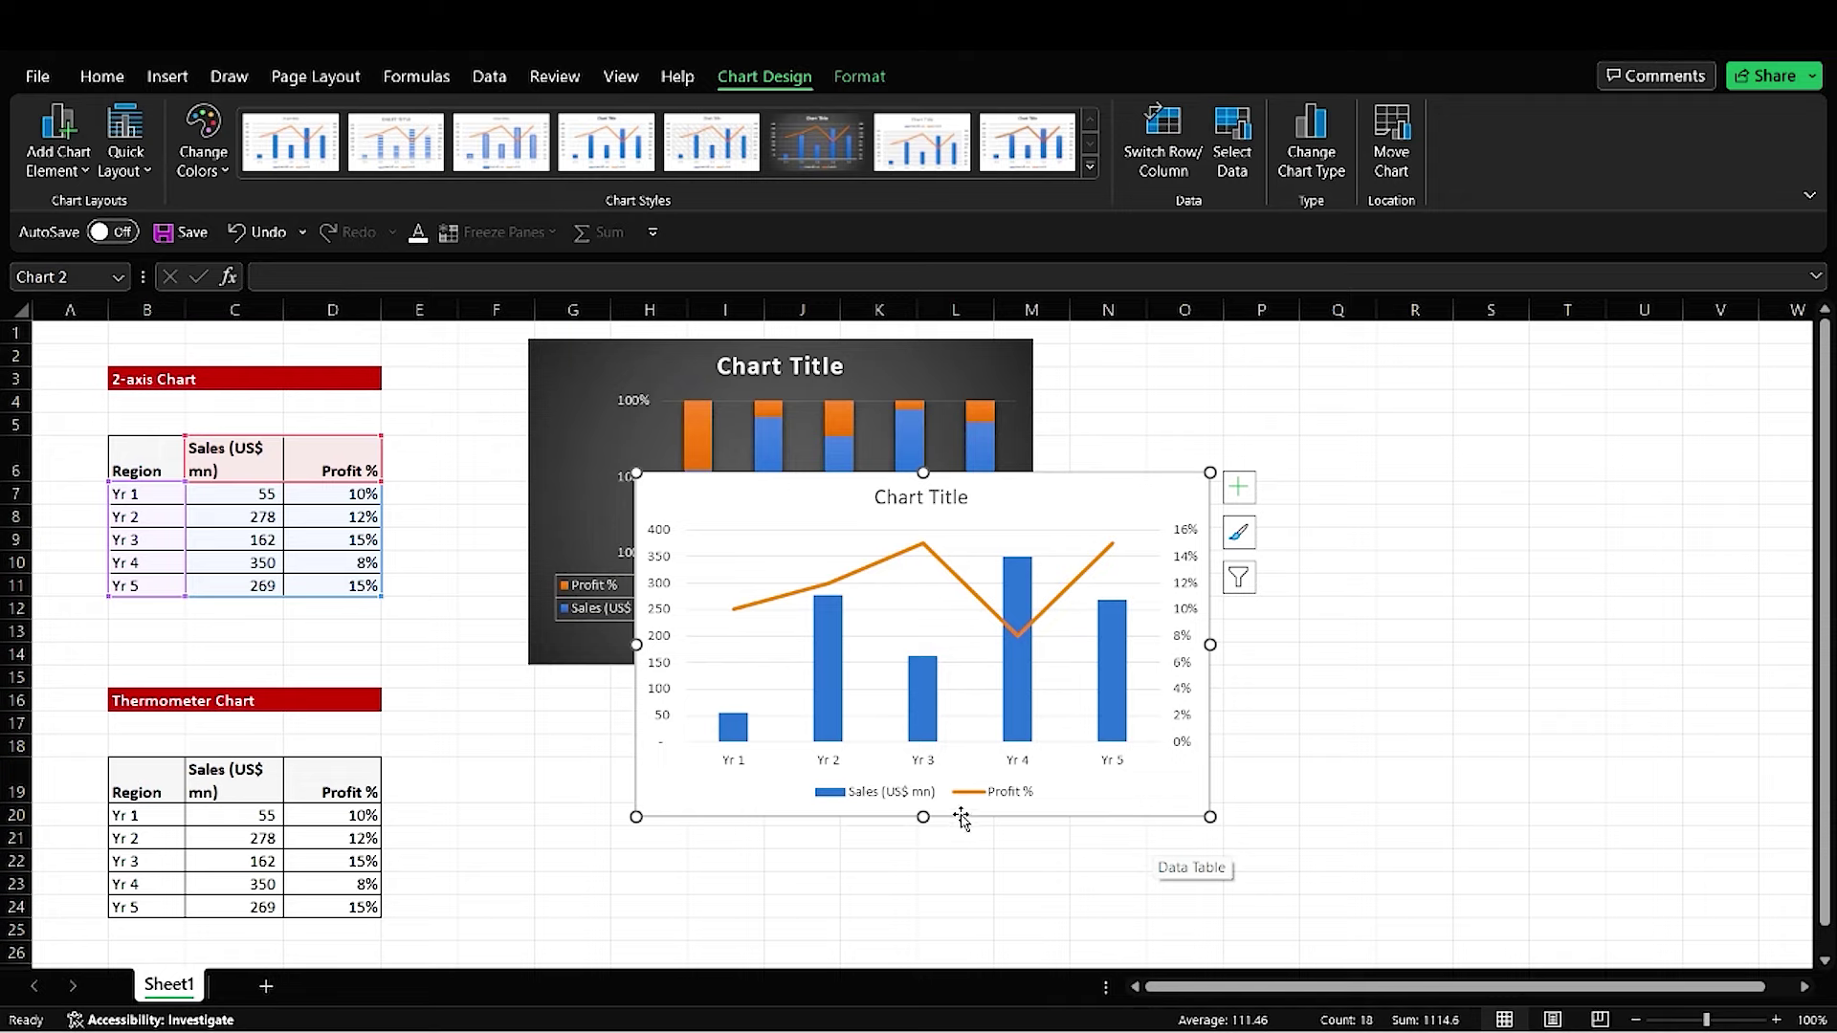
Step: Place the combo chart beside the dark chart, shrink it, and add data labels and a data table
{"action": "mouse_move", "coordinate": [962, 819]}
{"action": "left_mouse_down"}
{"action": "mouse_move", "coordinate": [1397, 684]}
{"action": "mouse_move", "coordinate": [1378, 685]}
{"action": "left_mouse_up"}
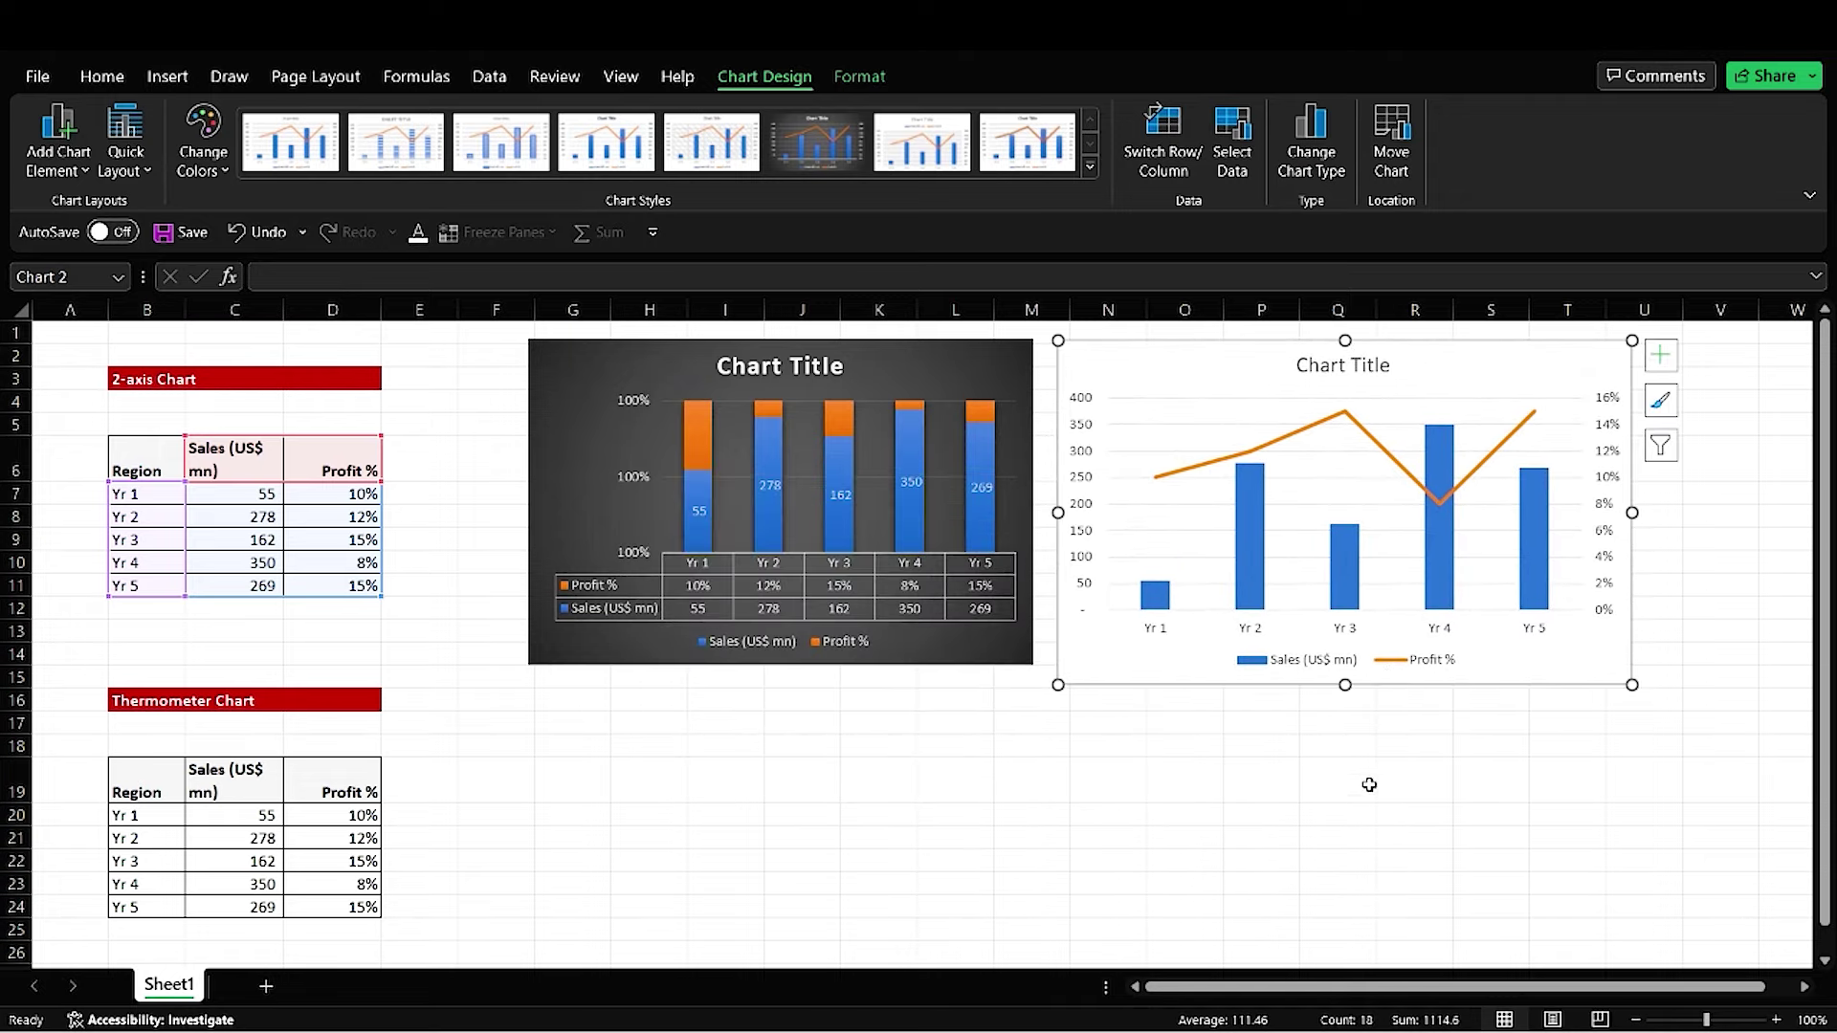
{"action": "left_click_drag", "start_coordinate": [1633, 685], "coordinate": [1530, 612]}
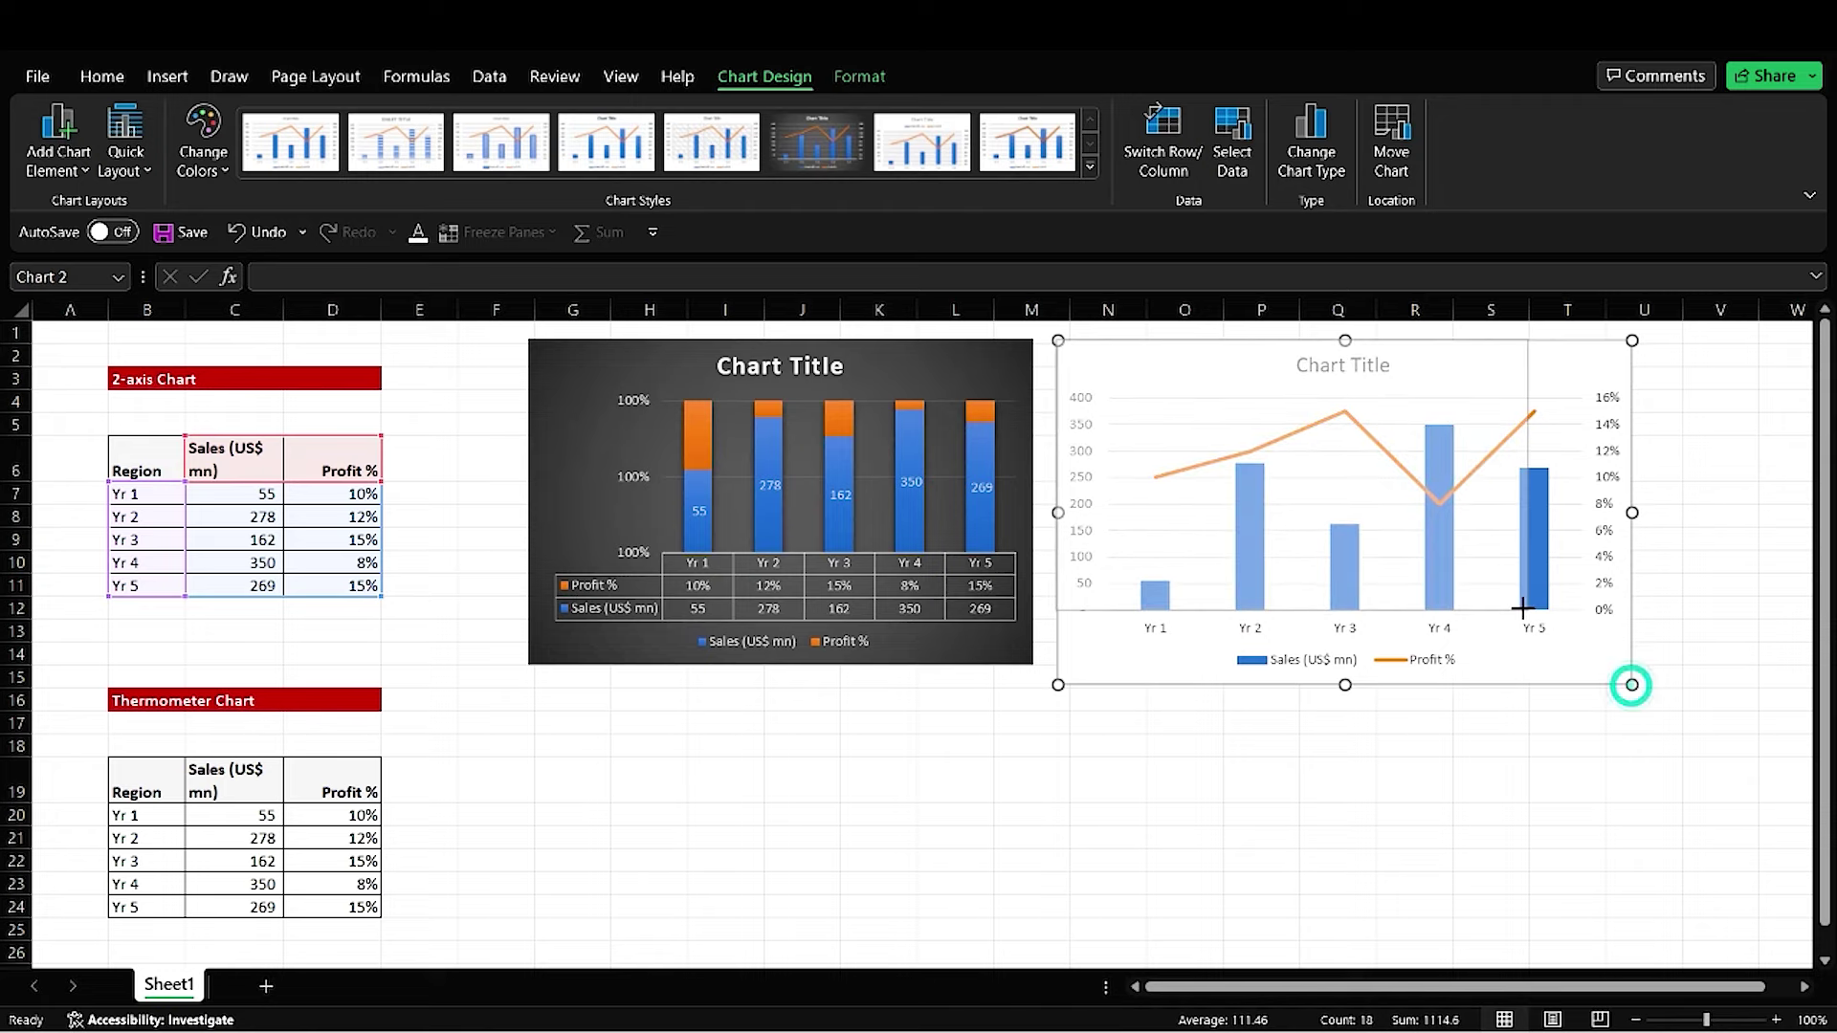
{"action": "left_click", "coordinate": [1556, 356]}
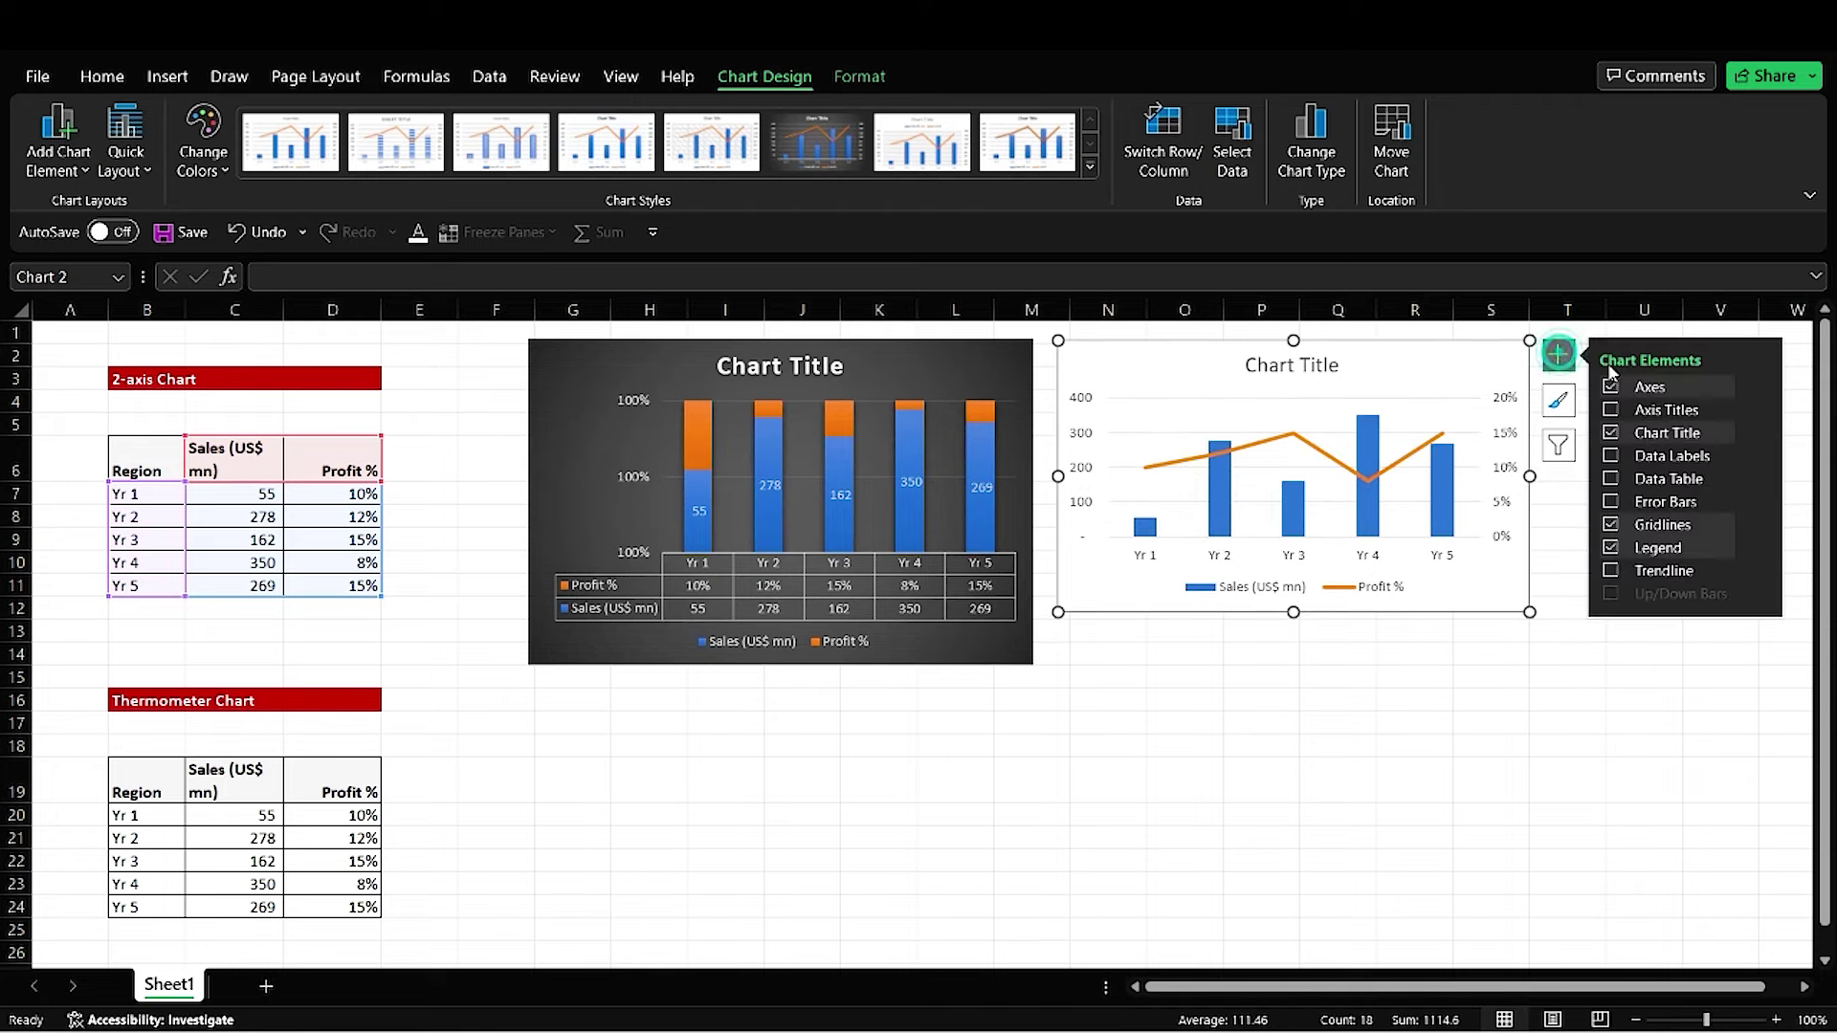
{"action": "left_click", "coordinate": [1613, 456]}
{"action": "left_click", "coordinate": [1613, 478]}
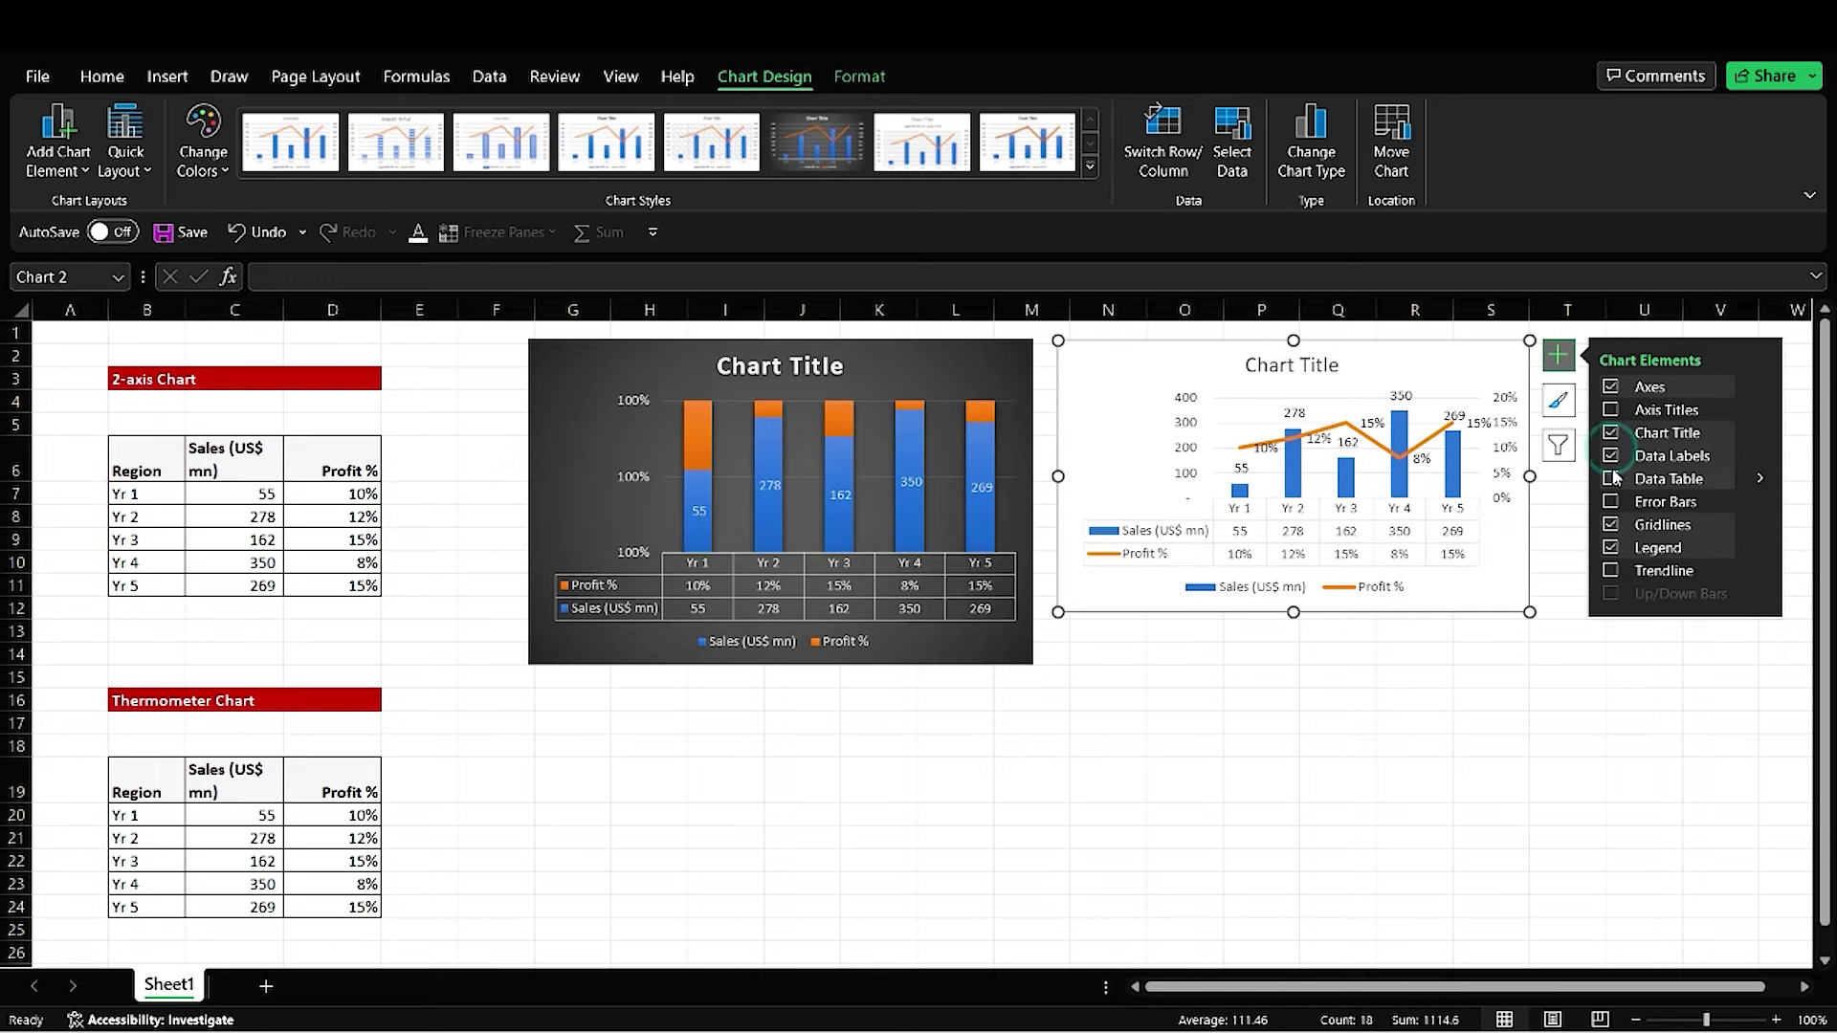
{"action": "left_click", "coordinate": [1612, 478]}
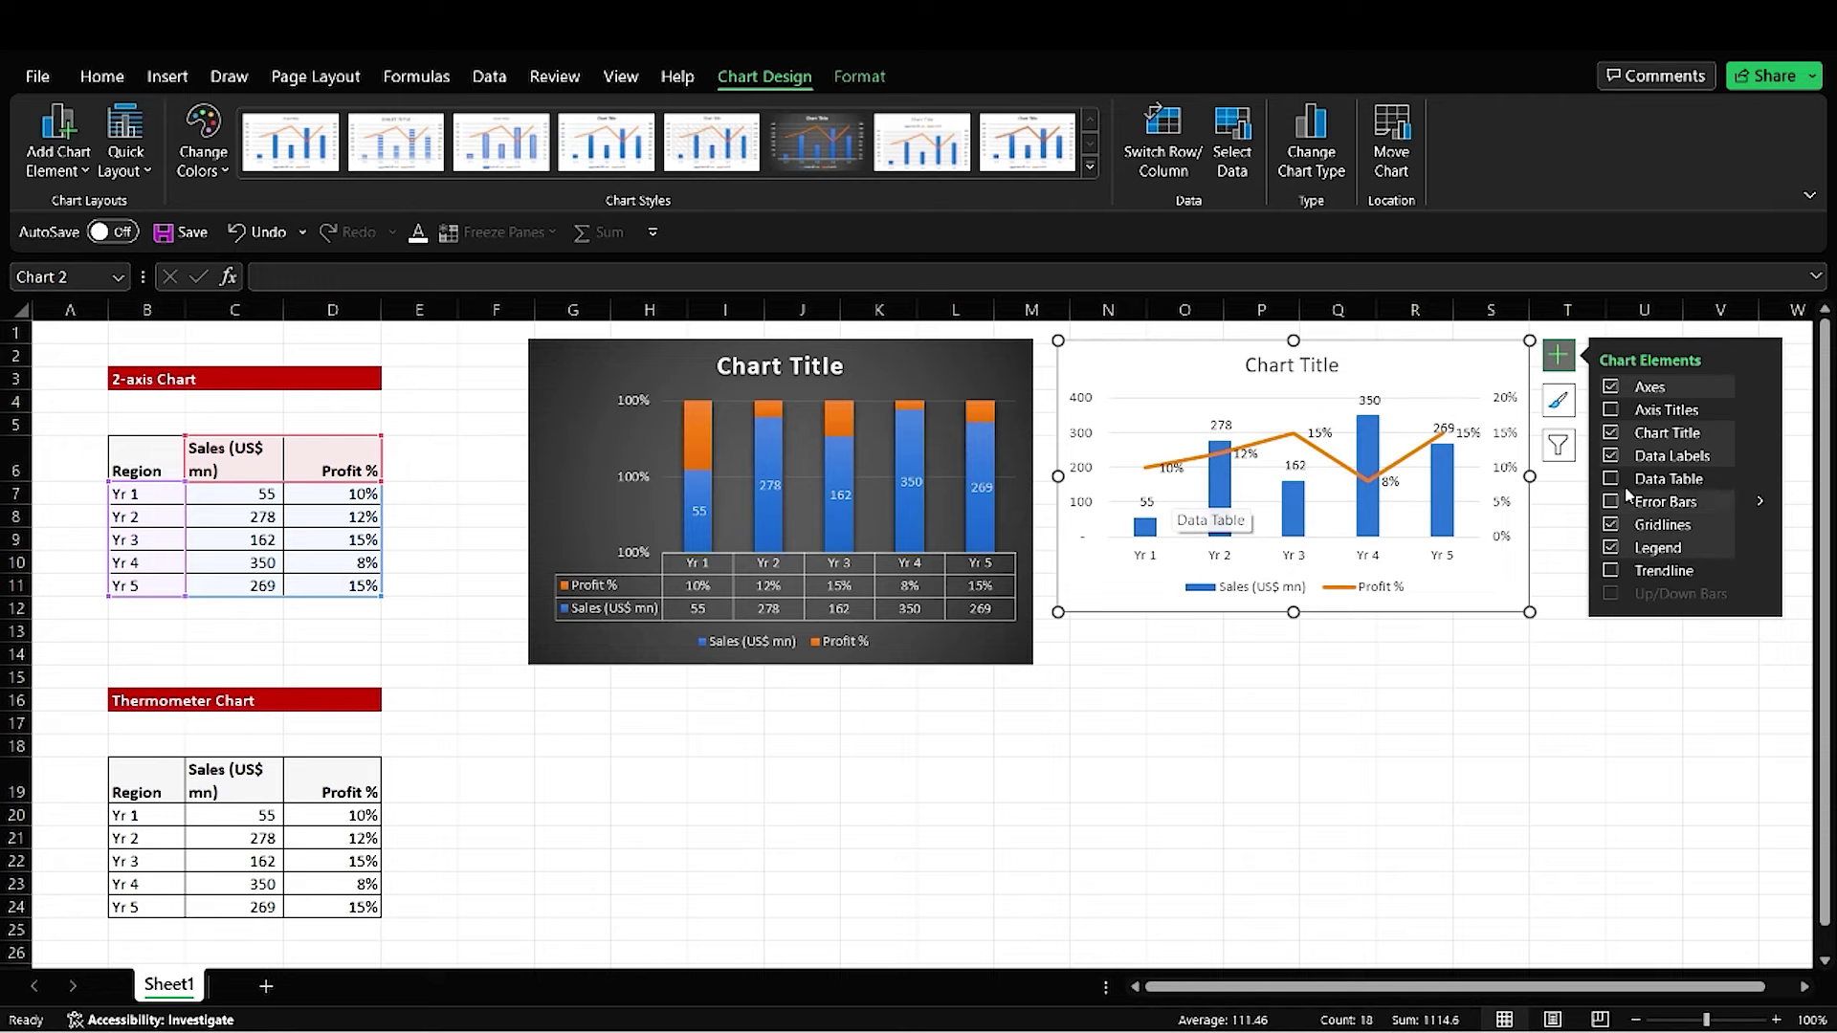
{"action": "left_click", "coordinate": [1611, 478]}
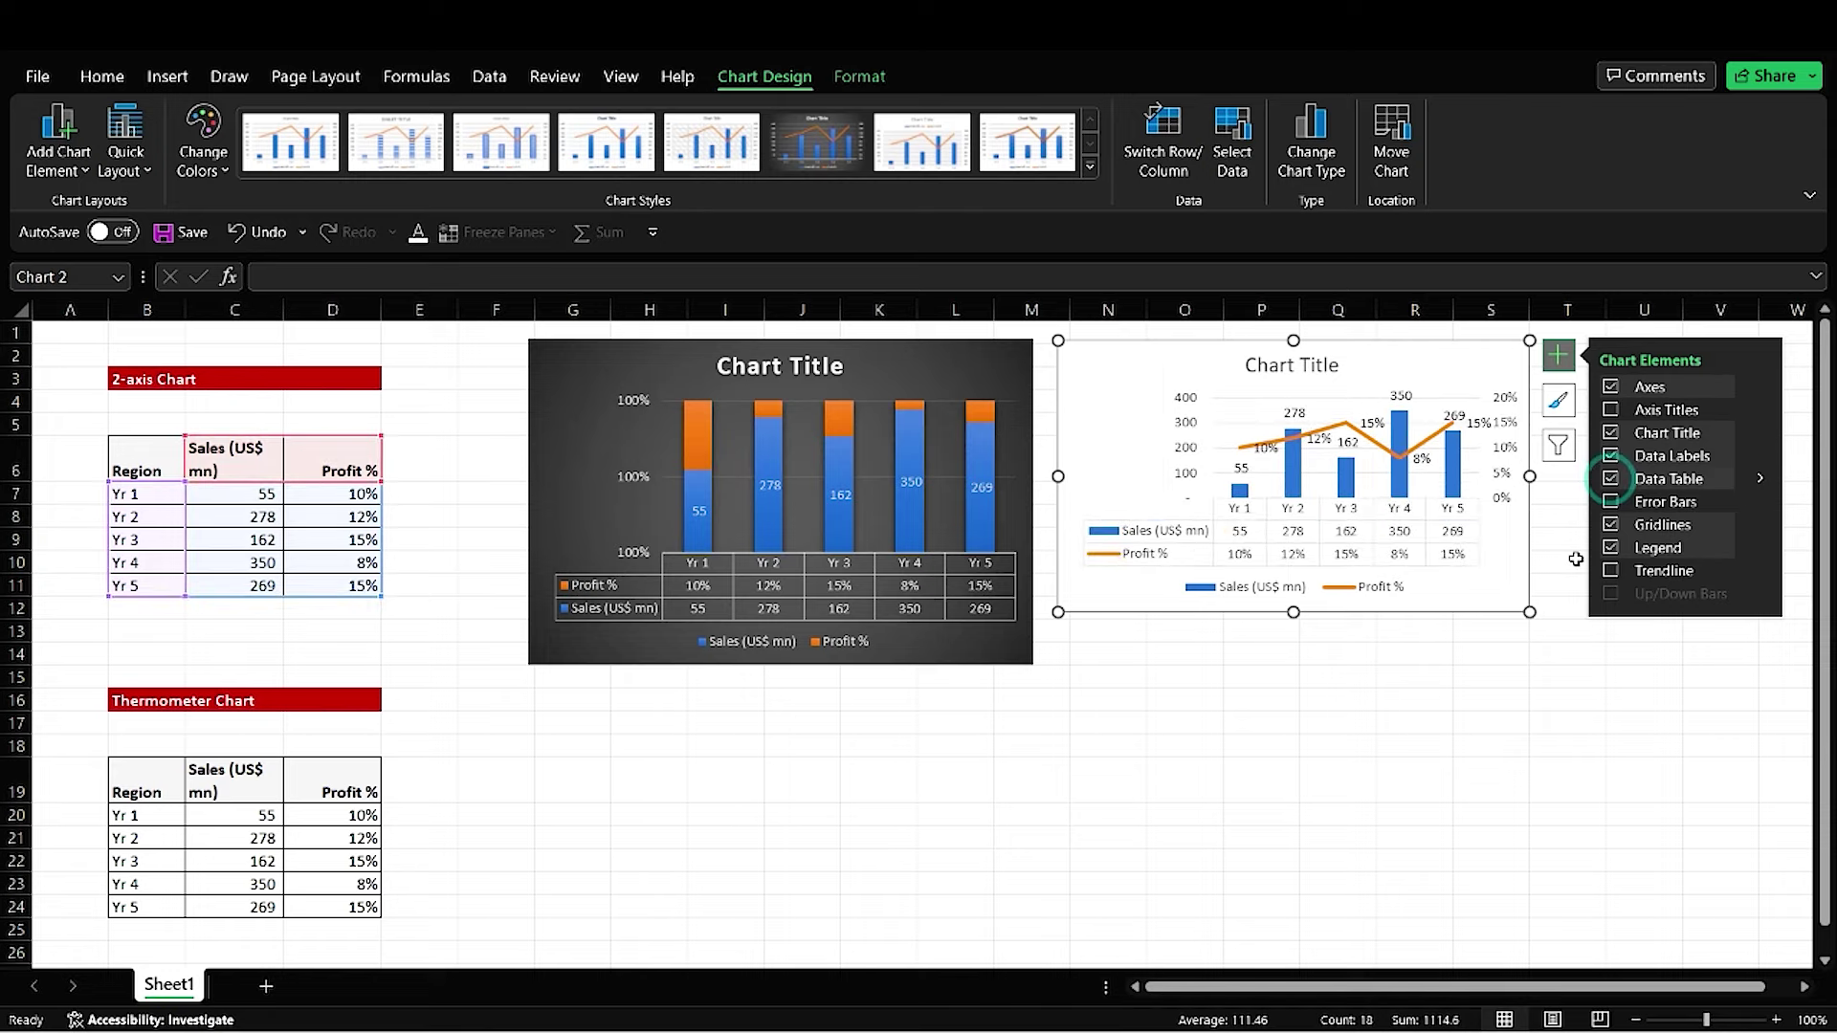
Step: Enlarge the combo chart slightly and bring up its chart area formatting
{"action": "left_click", "coordinate": [1428, 761]}
{"action": "left_click", "coordinate": [1490, 598]}
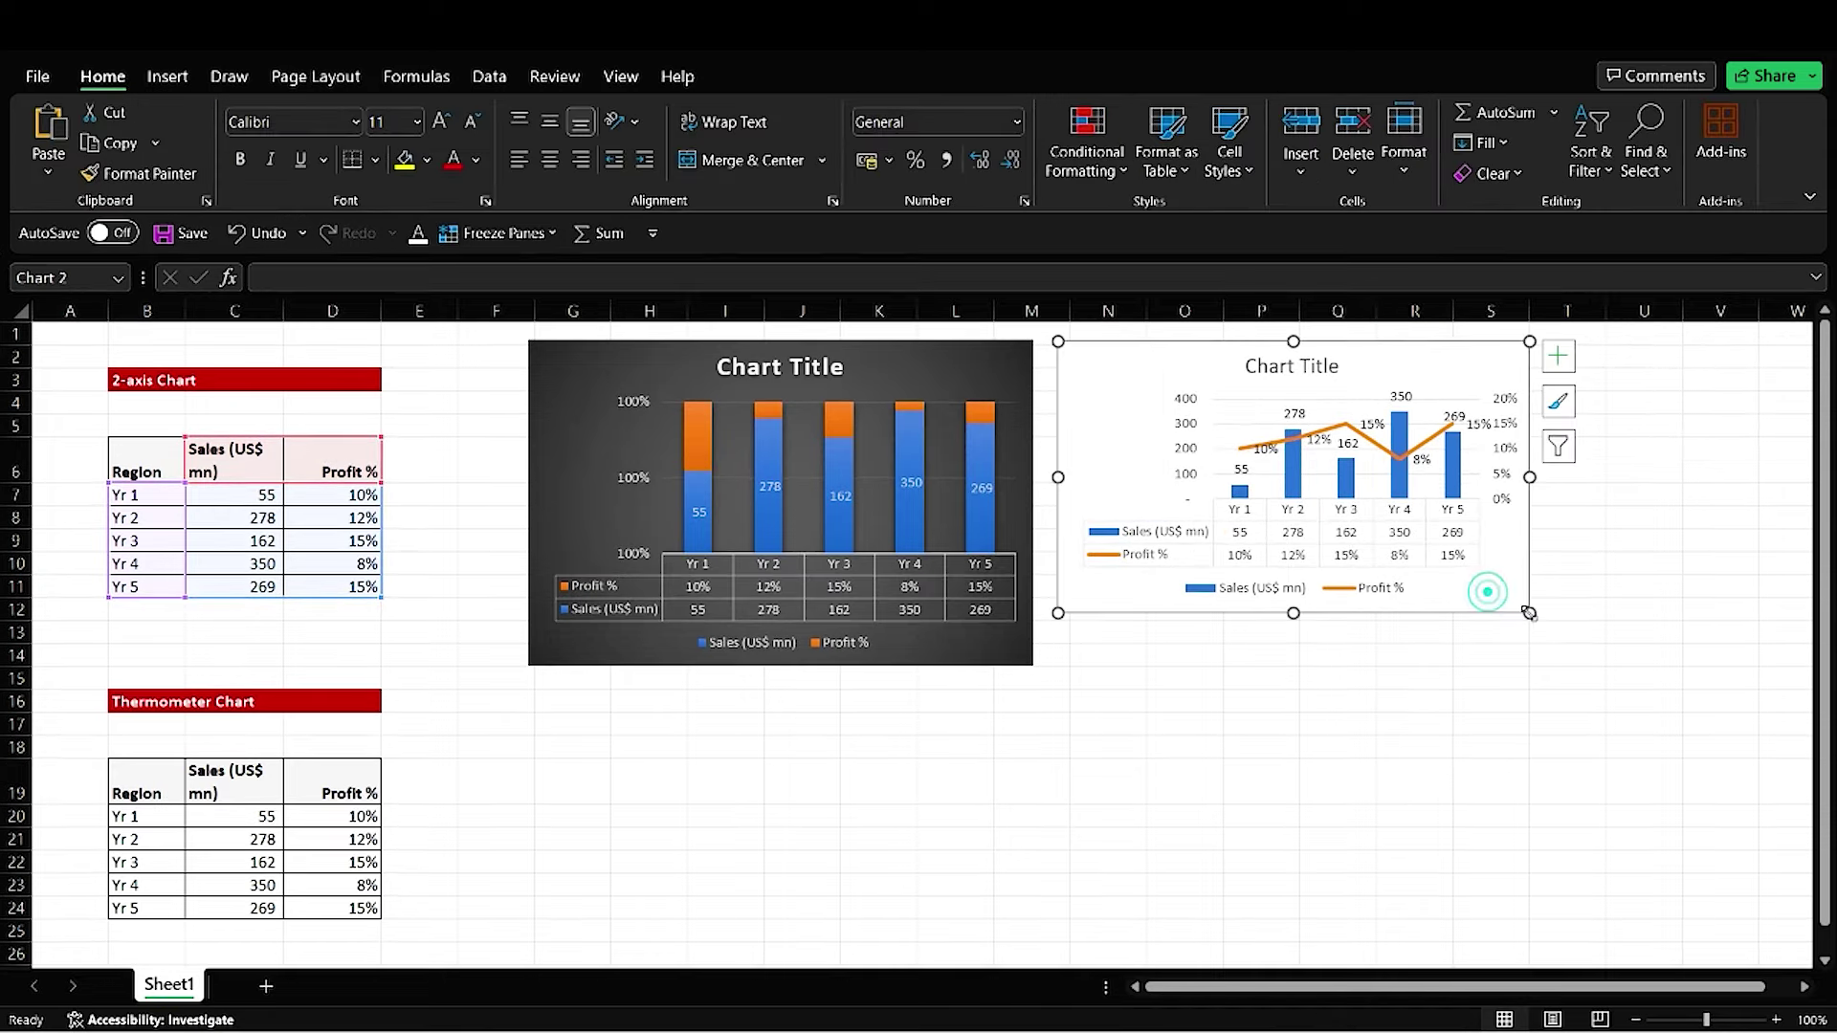
{"action": "left_click_drag", "start_coordinate": [1528, 609], "coordinate": [1558, 654]}
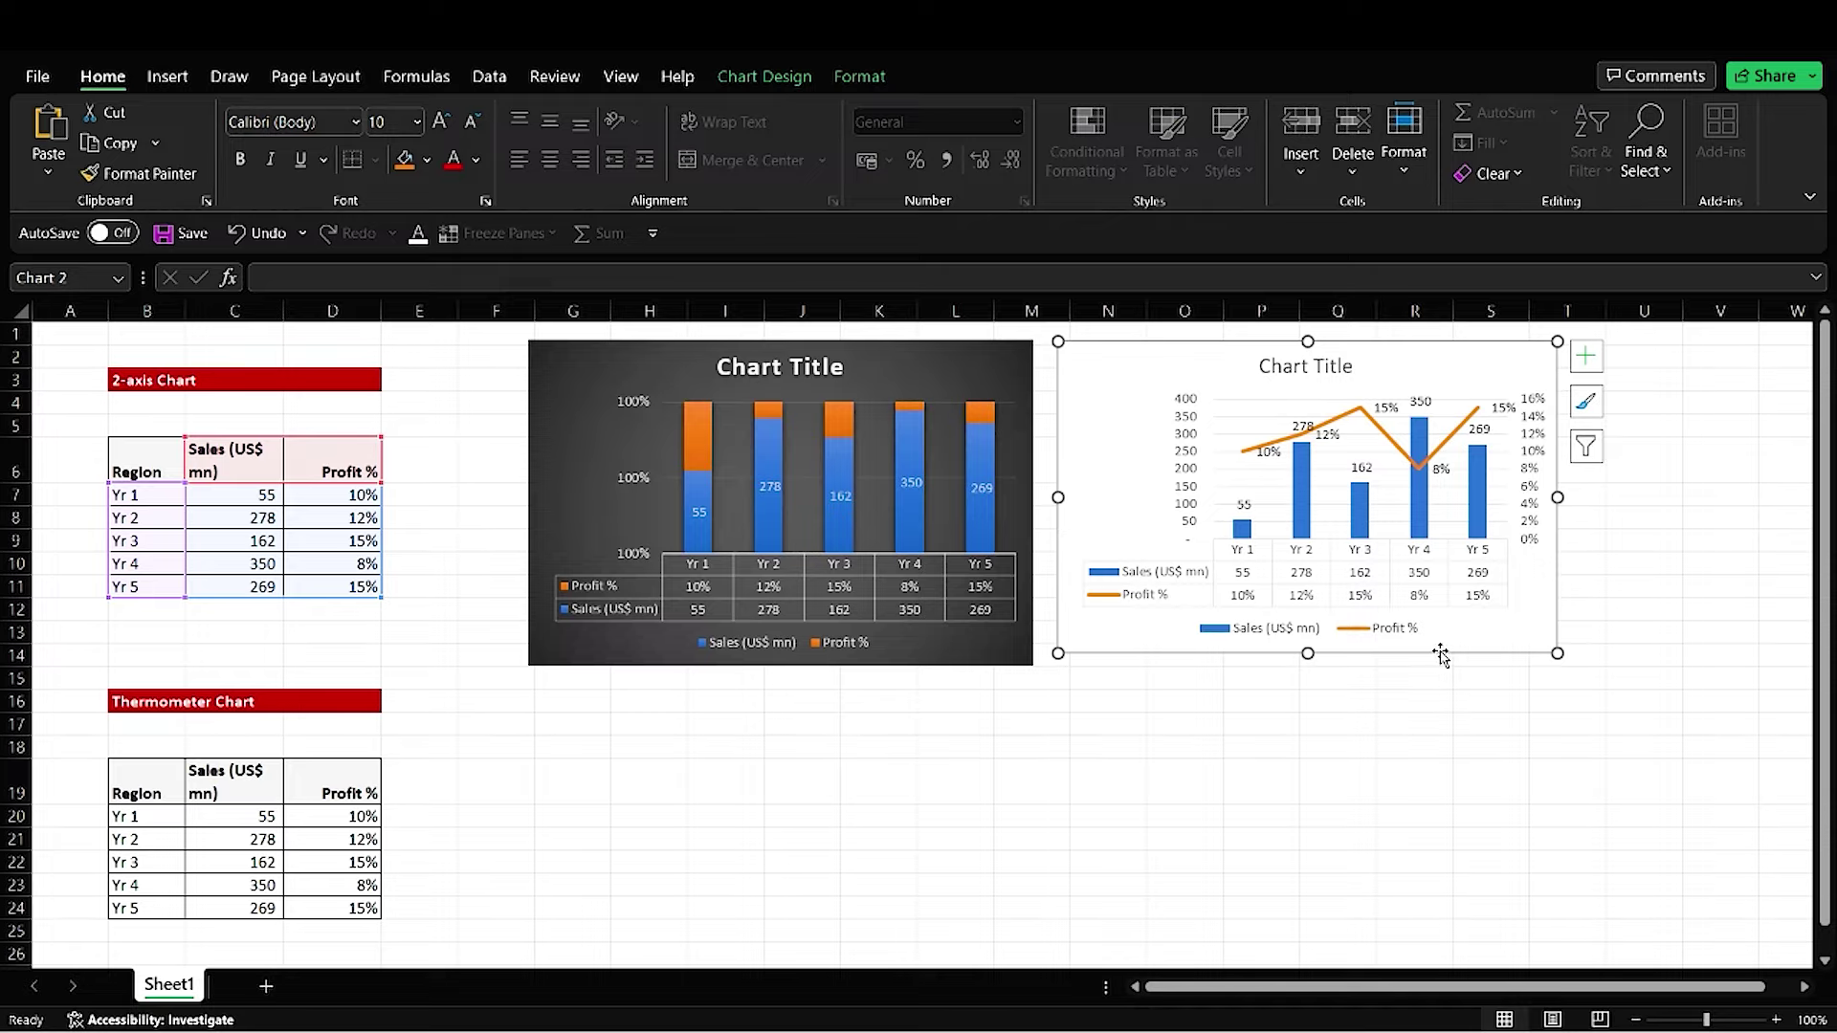
{"action": "double_click", "coordinate": [1440, 654]}
Step: Open Format Chart Area for the combo chart and review its fill and border settings
{"action": "left_click", "coordinate": [739, 85]}
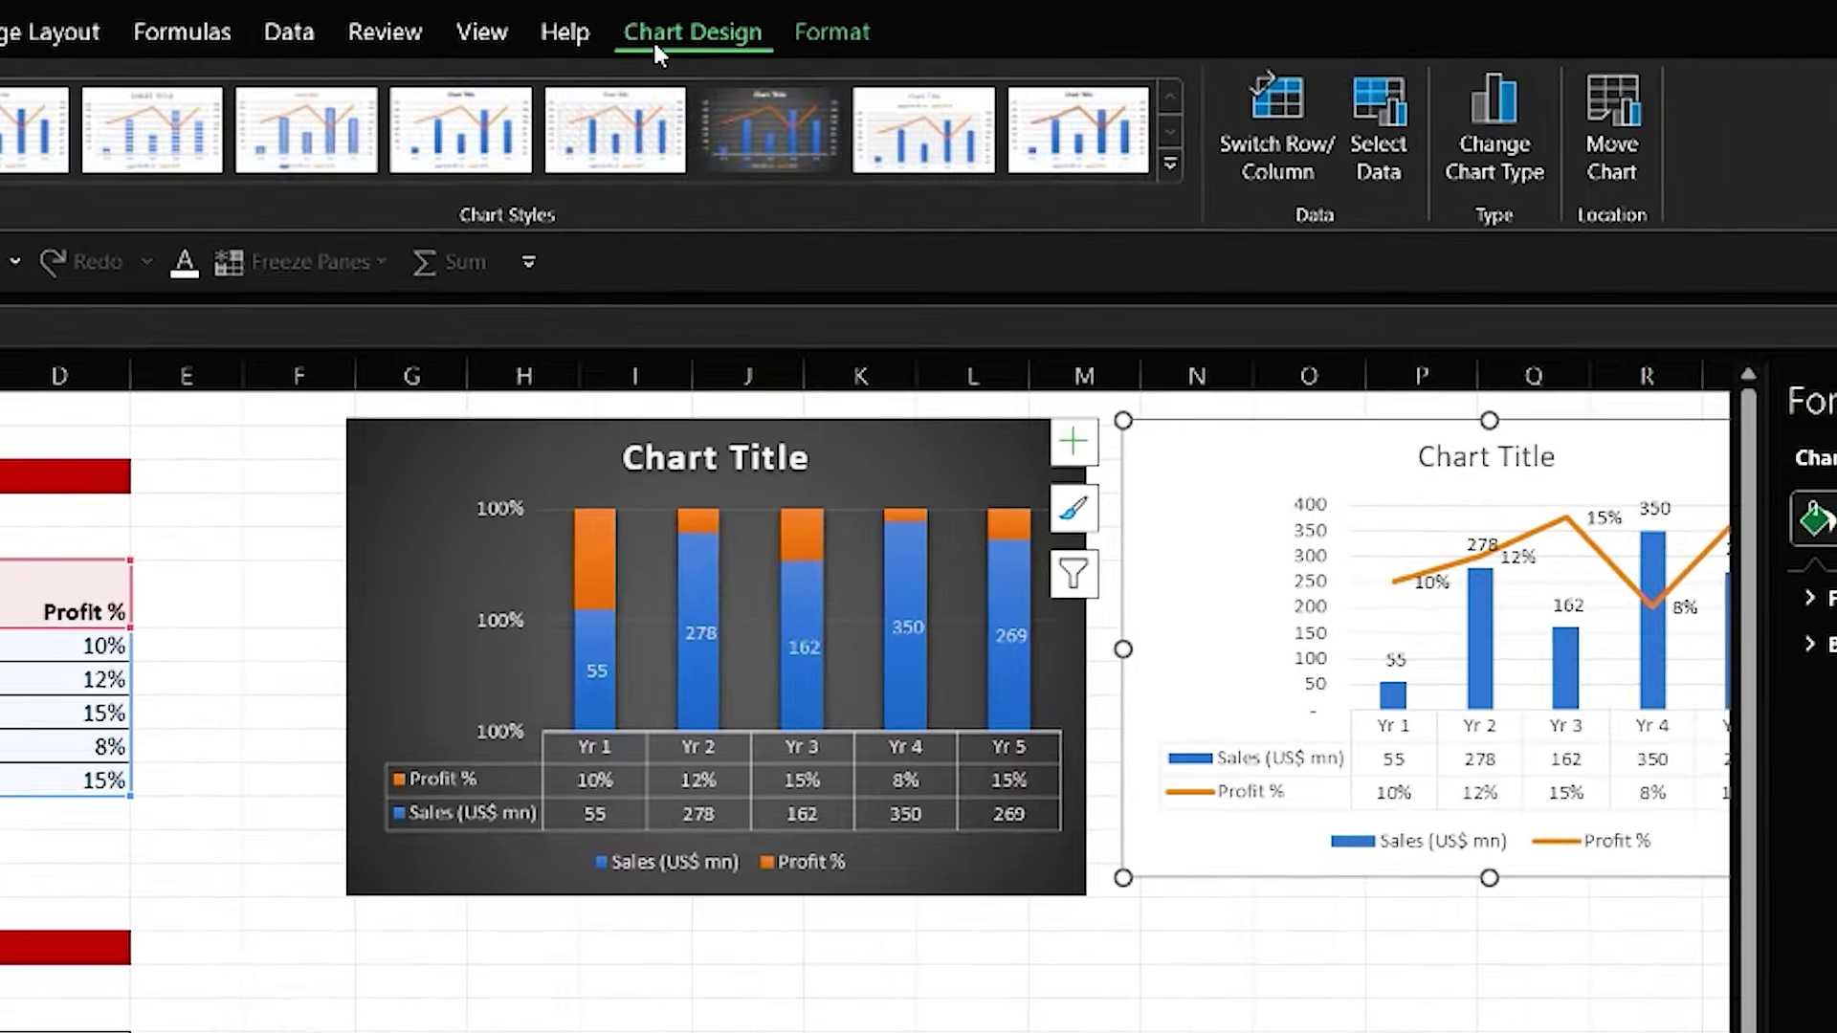
{"action": "left_click", "coordinate": [841, 21]}
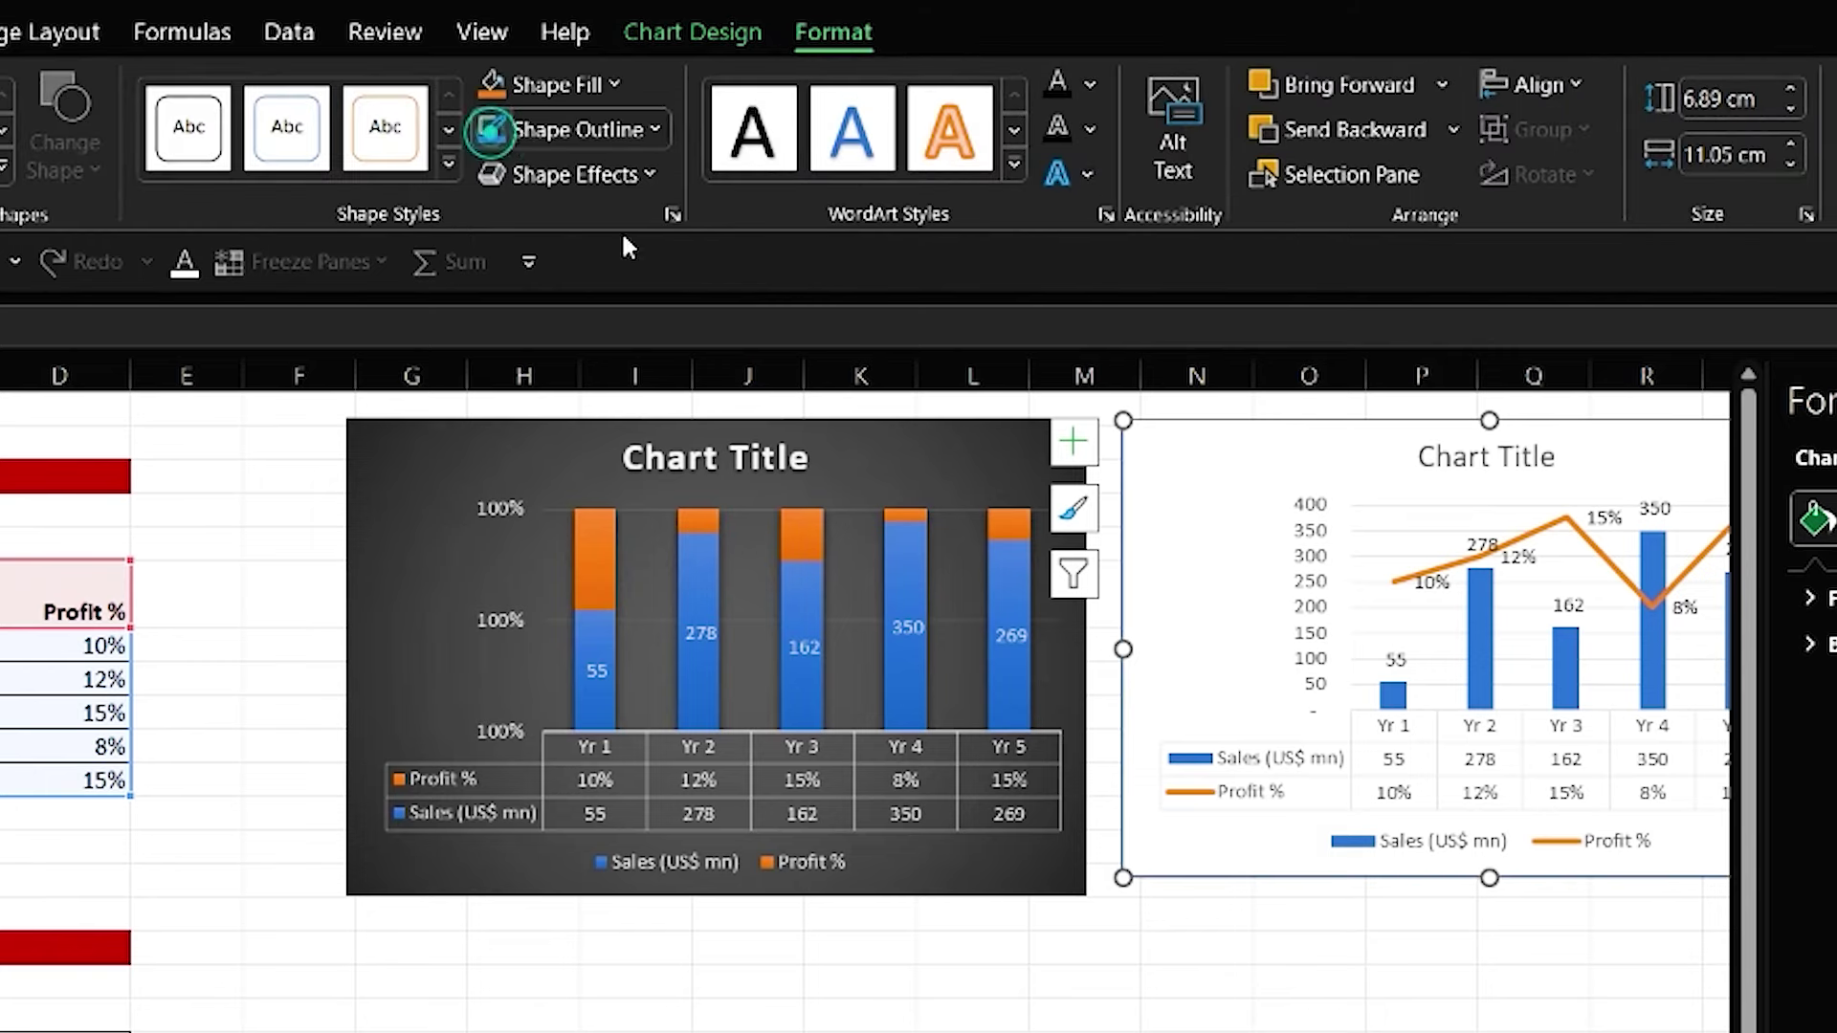
{"action": "left_click", "coordinate": [876, 986]}
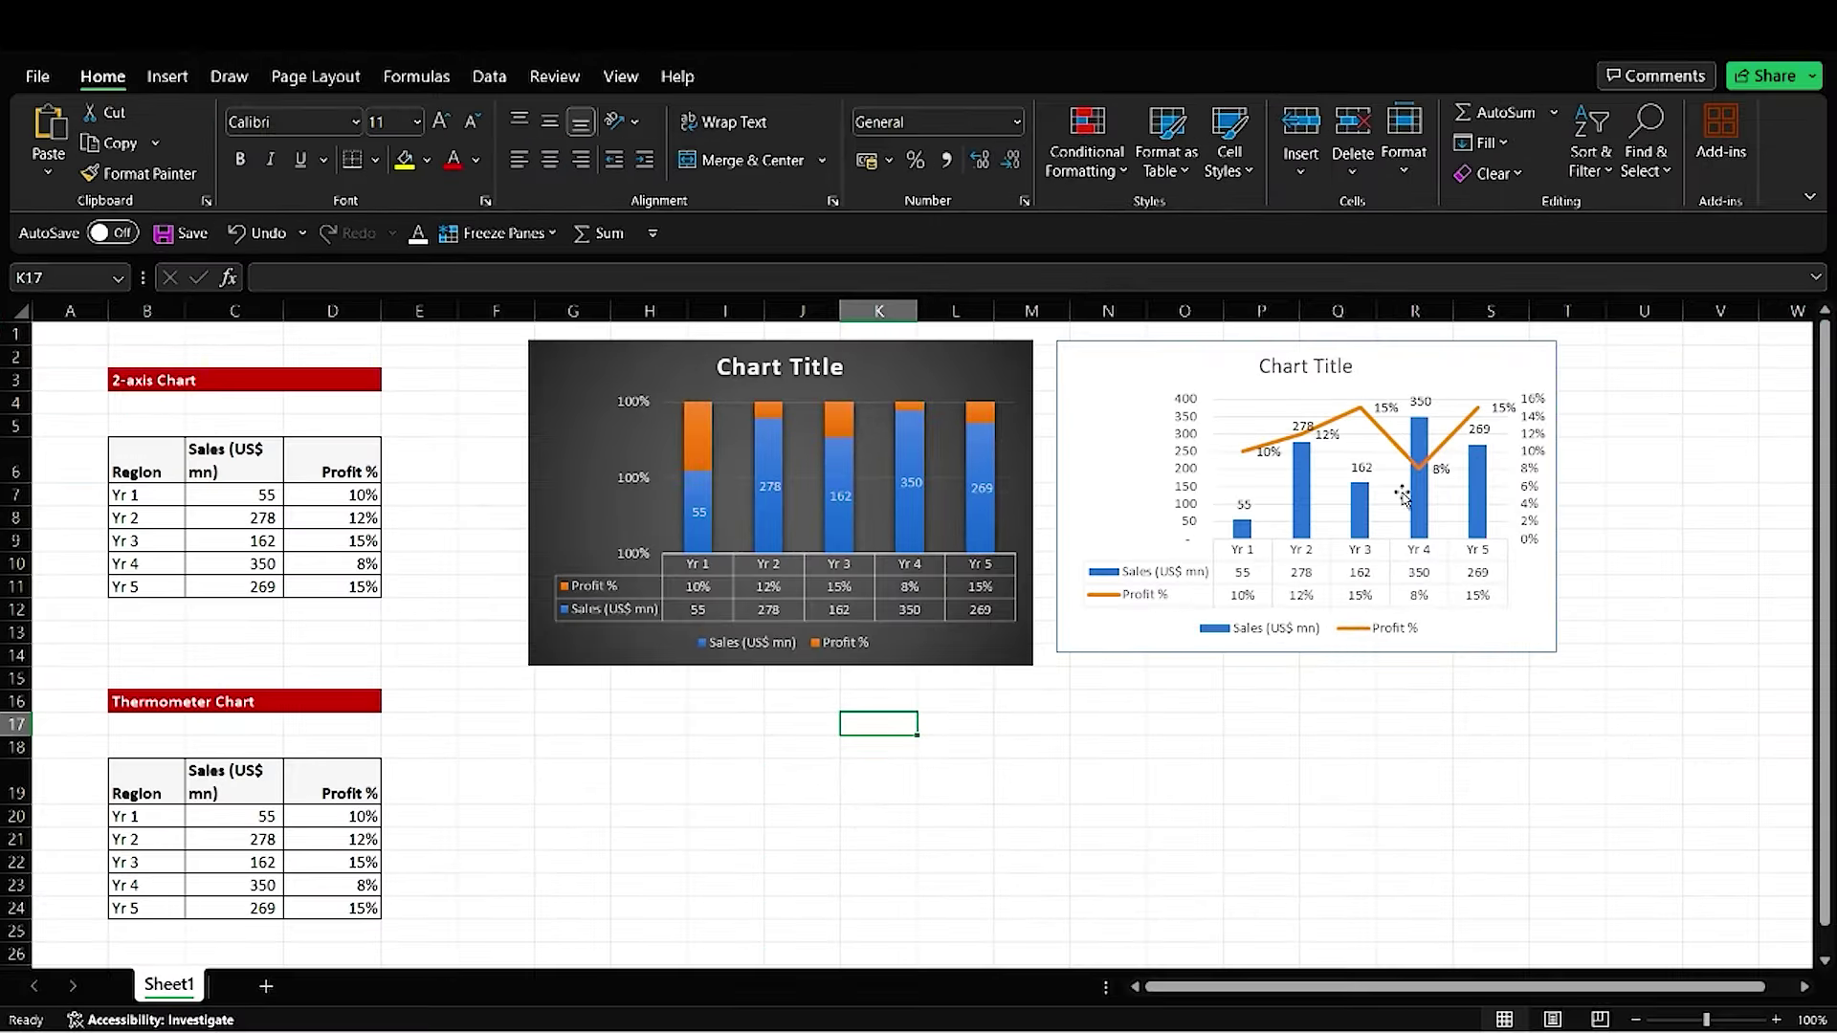
{"action": "double_click", "coordinate": [1430, 655]}
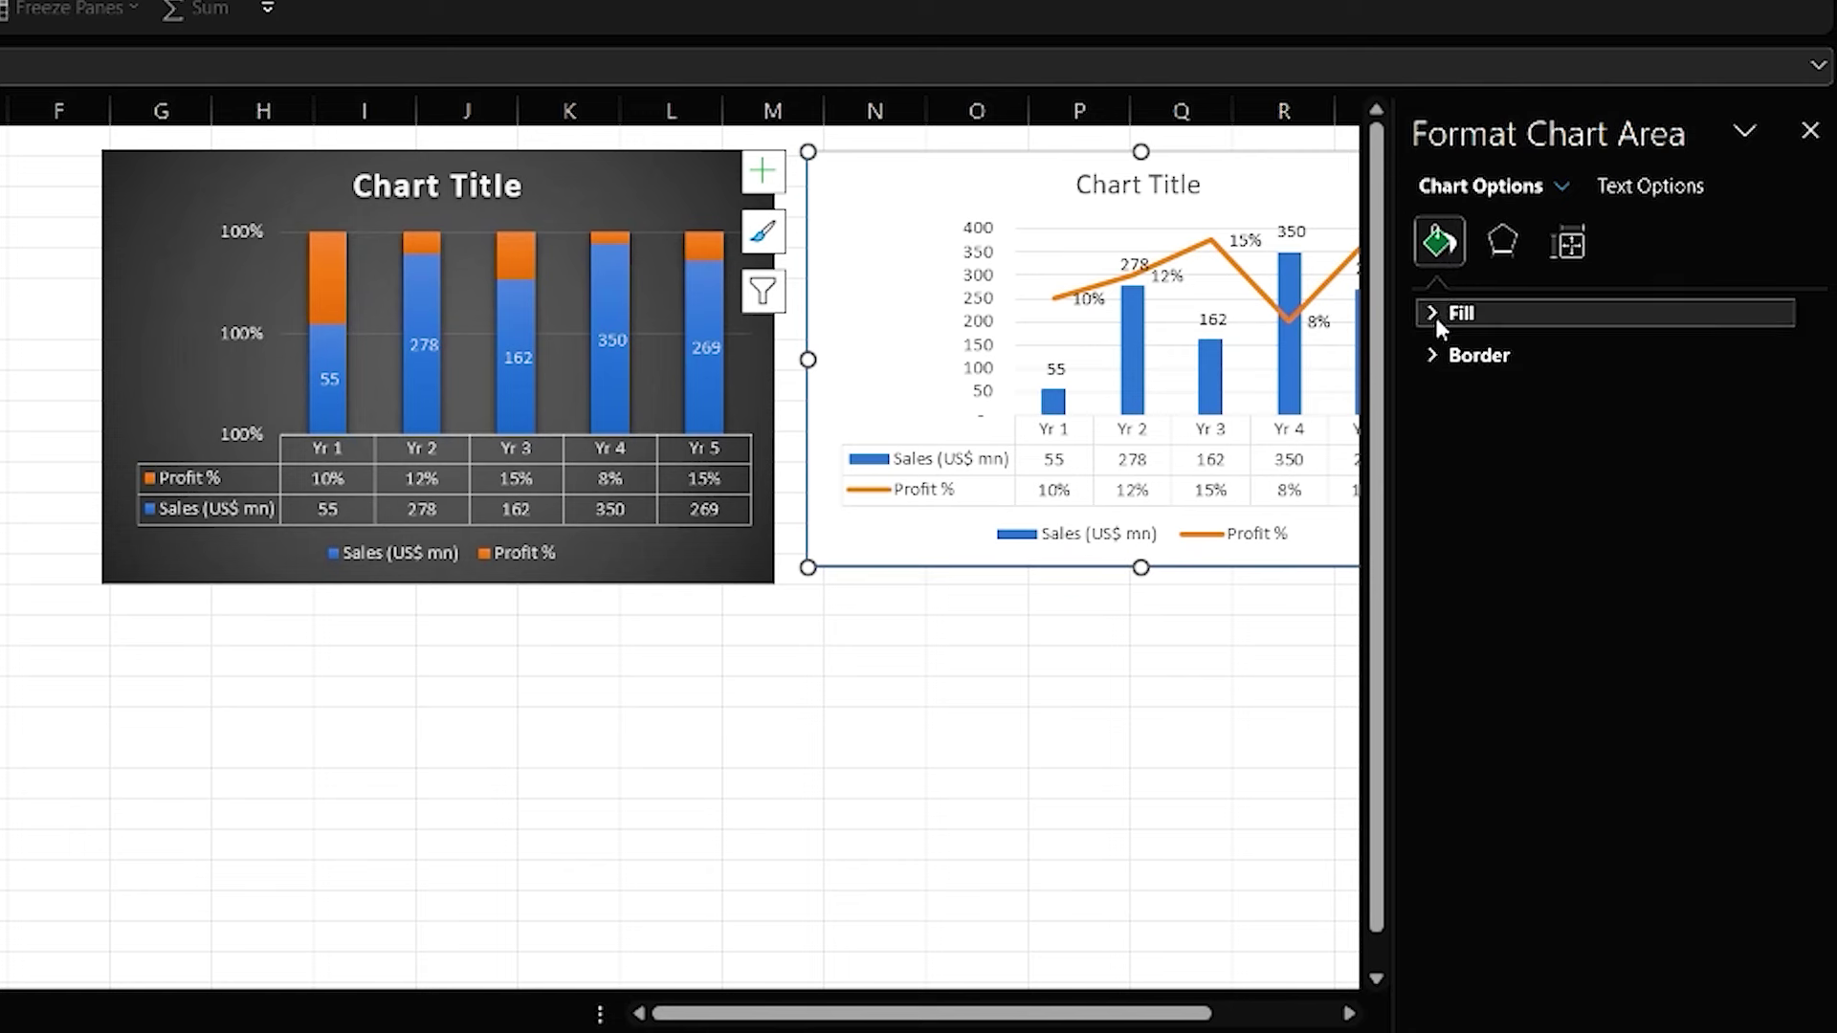
{"action": "left_click", "coordinate": [1434, 316]}
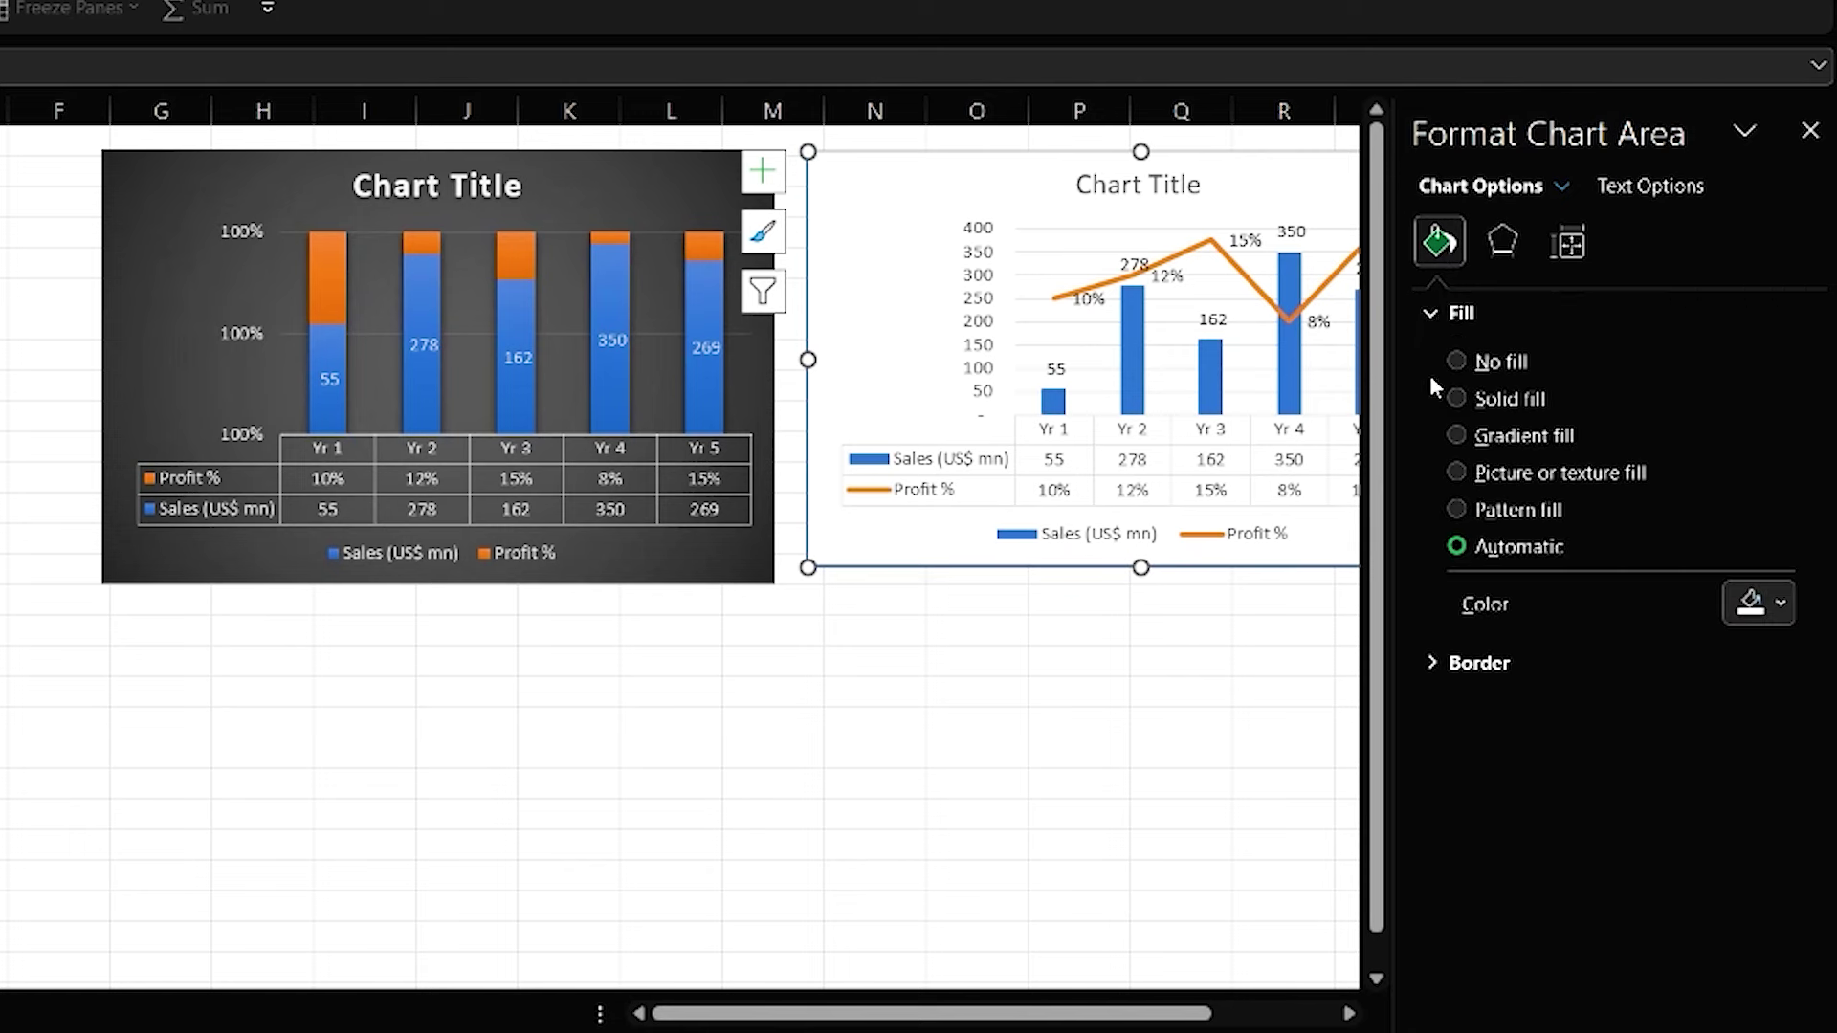
{"action": "left_click", "coordinate": [1434, 663]}
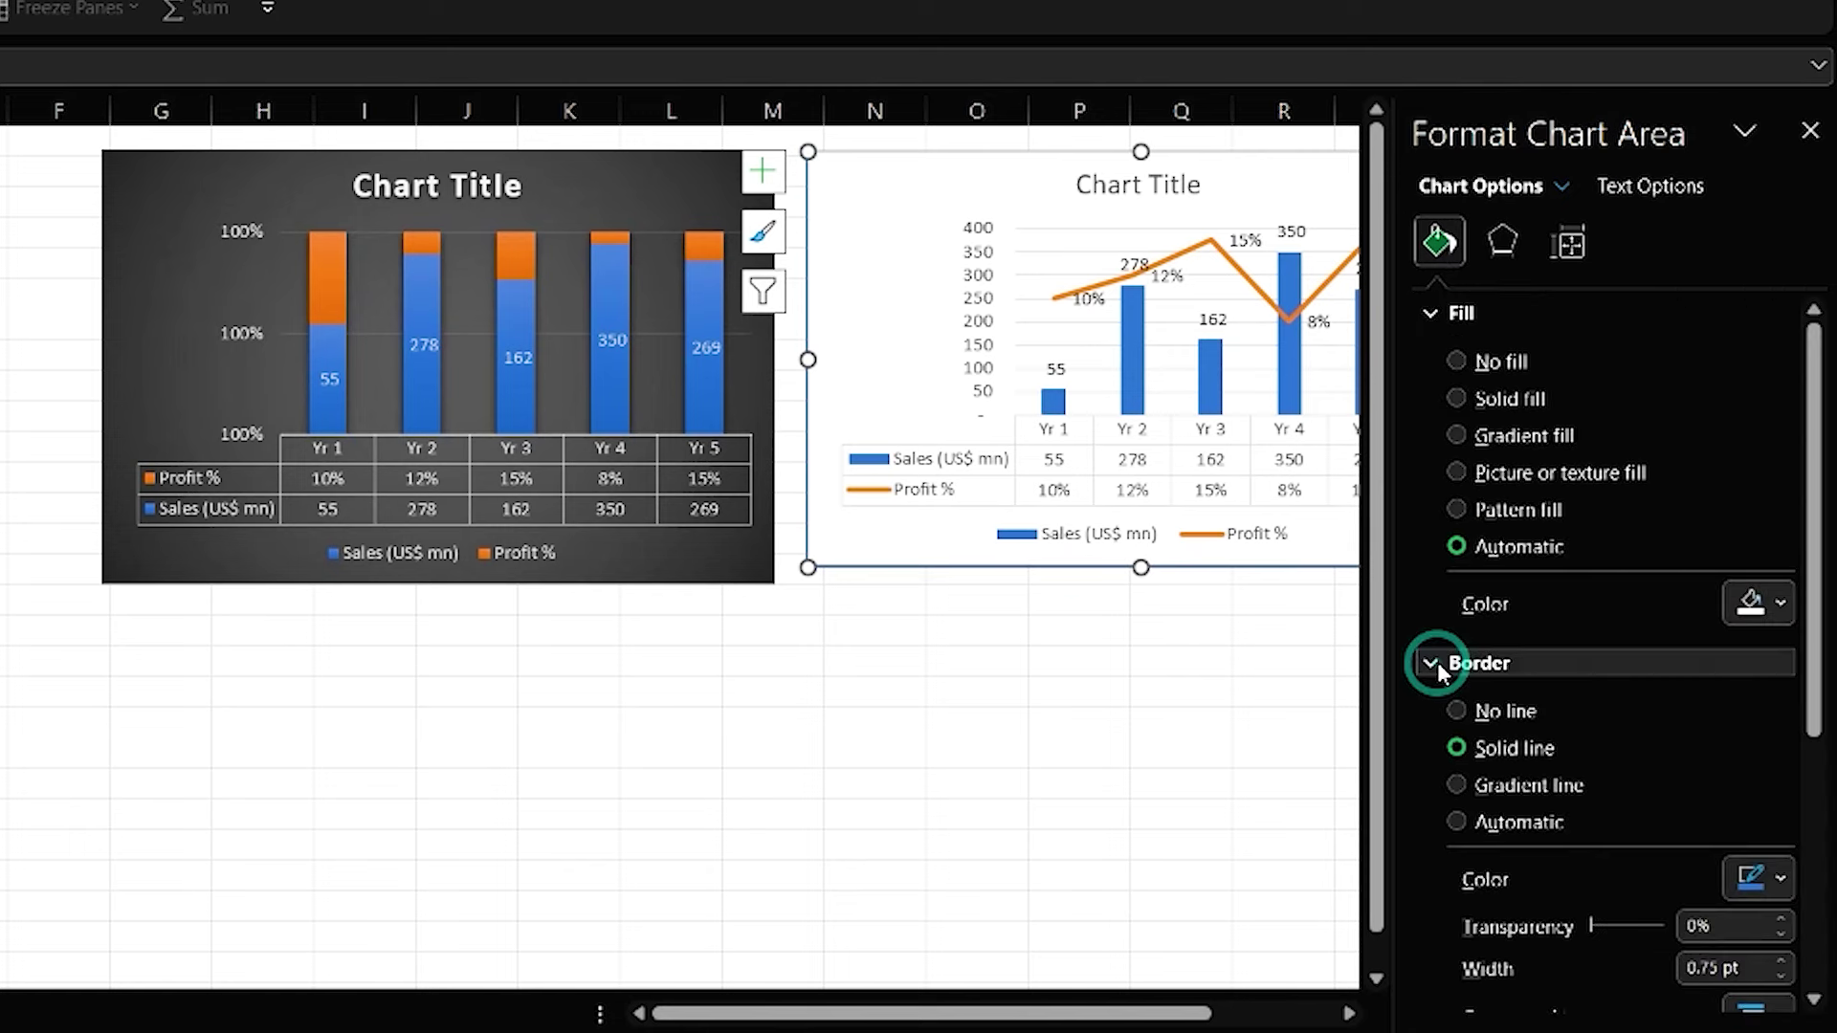
{"action": "left_click", "coordinate": [1433, 663]}
Step: Give the Sales (US$ mn) series a gradient fill after trying No fill and Solid fill
{"action": "left_click", "coordinate": [1562, 186]}
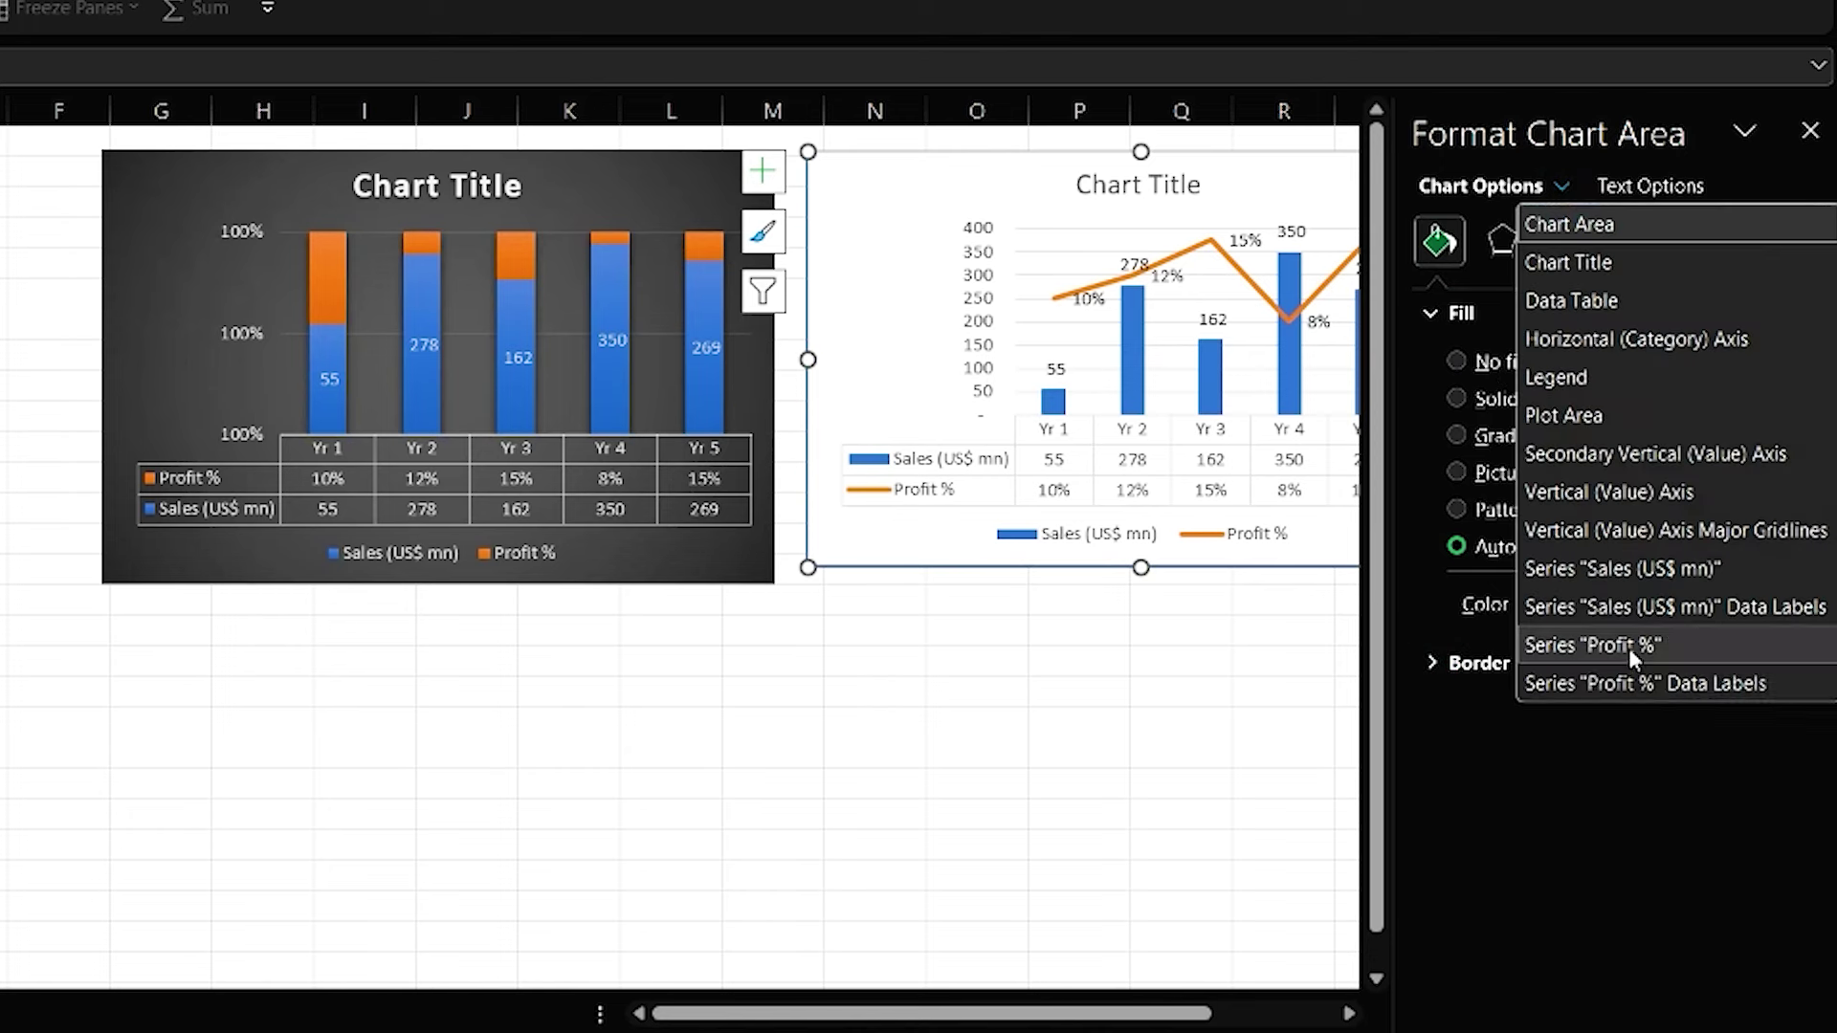
{"action": "left_click", "coordinate": [1628, 569]}
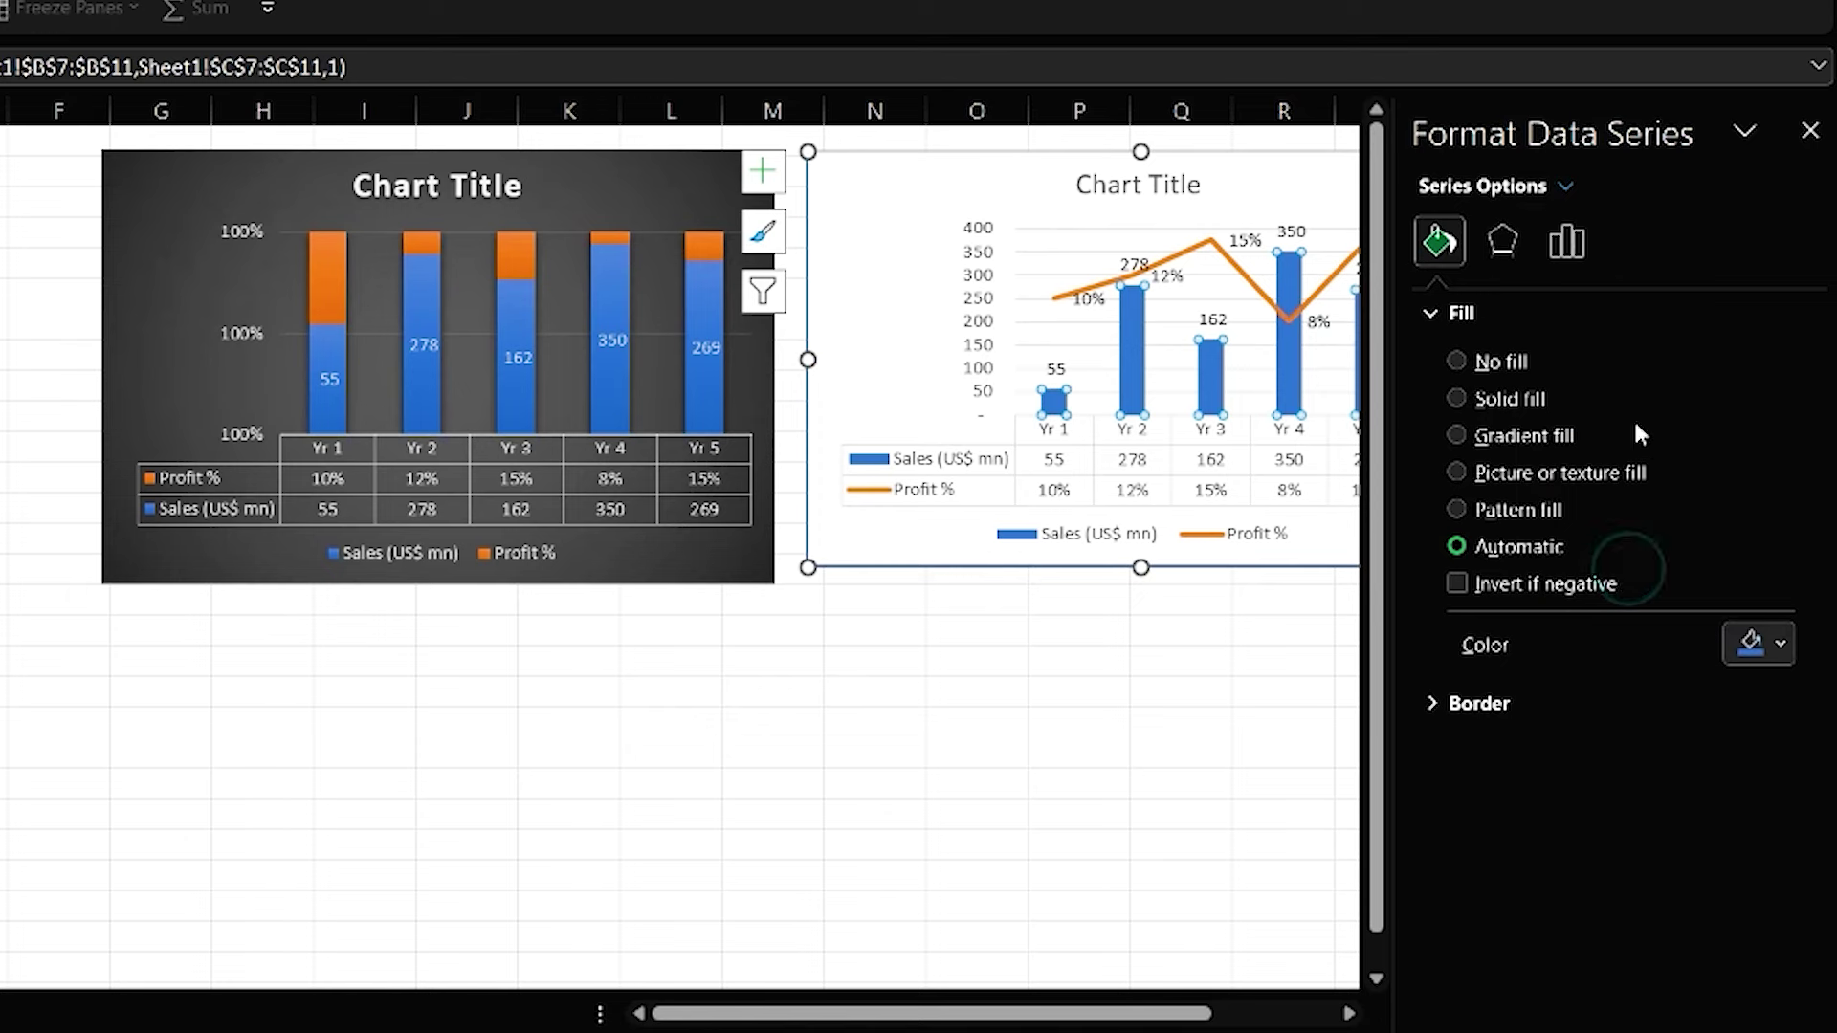
{"action": "left_click", "coordinate": [1459, 362]}
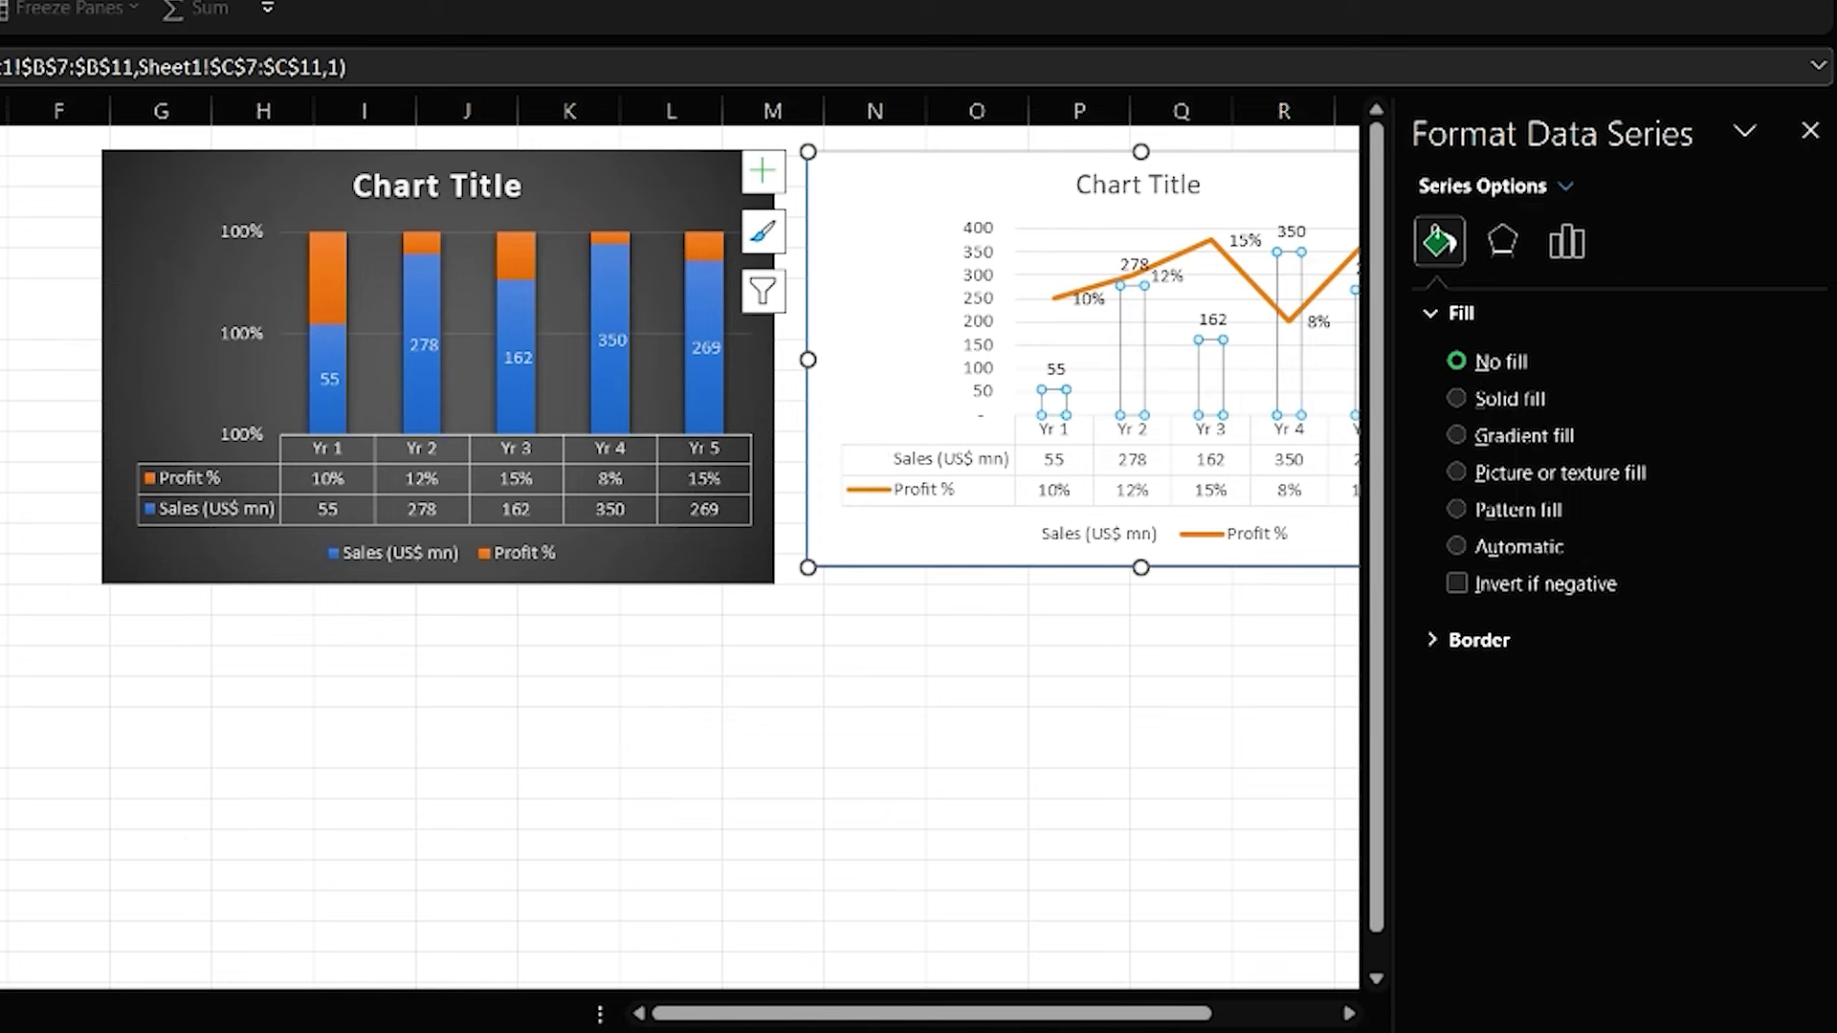
{"action": "left_click_drag", "start_coordinate": [937, 1012], "coordinate": [1062, 1012]}
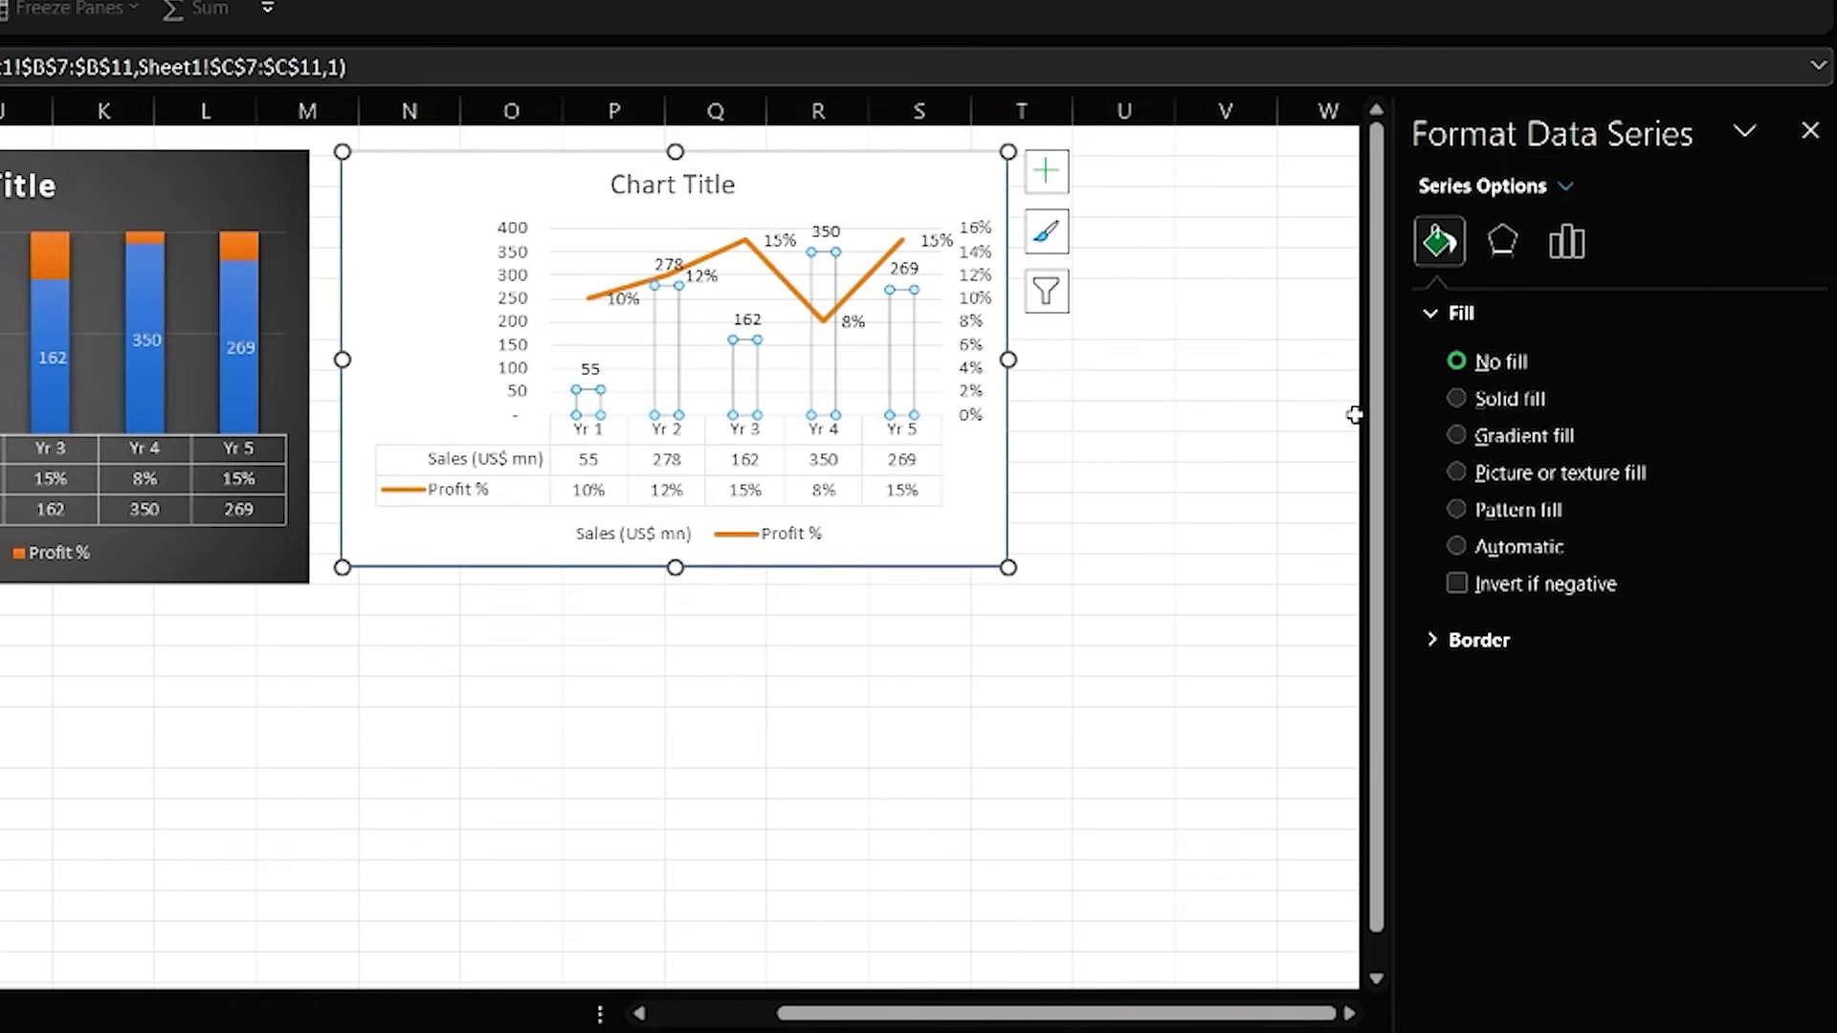
{"action": "left_click", "coordinate": [1456, 400]}
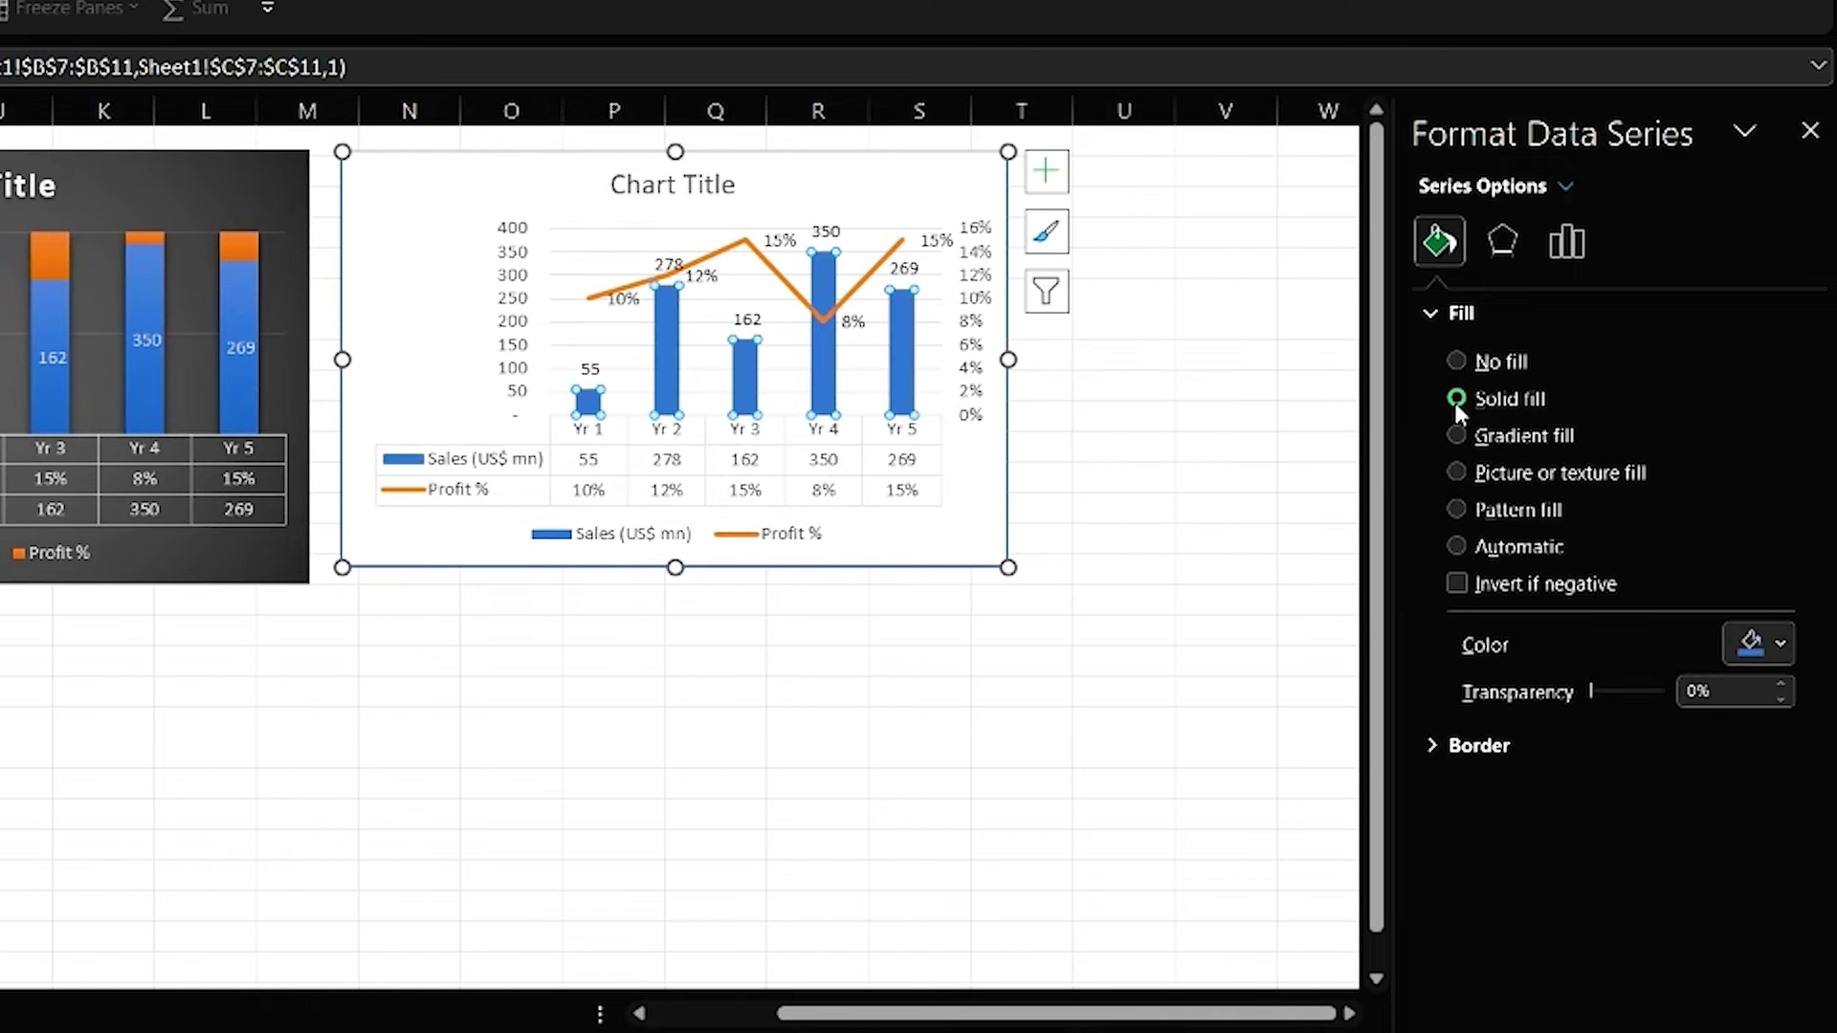
{"action": "left_click", "coordinate": [1459, 436]}
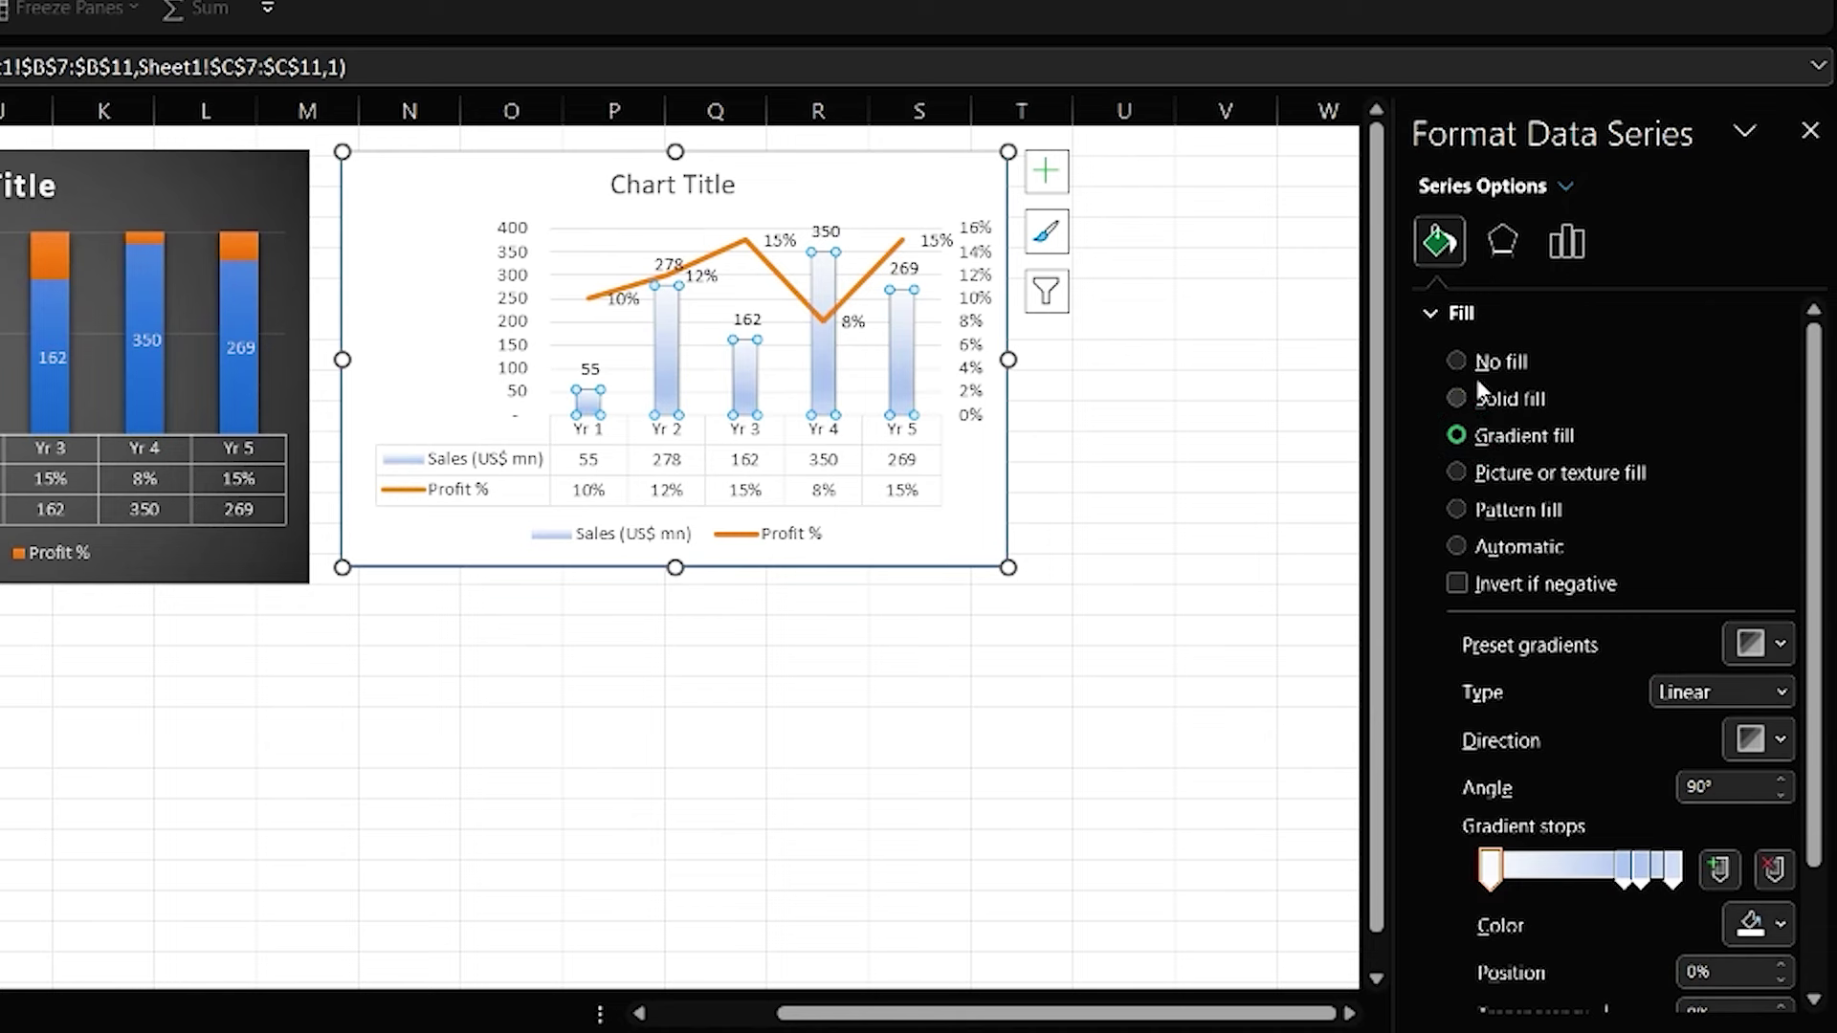
{"action": "left_click", "coordinate": [1809, 131]}
{"action": "left_click", "coordinate": [1435, 504]}
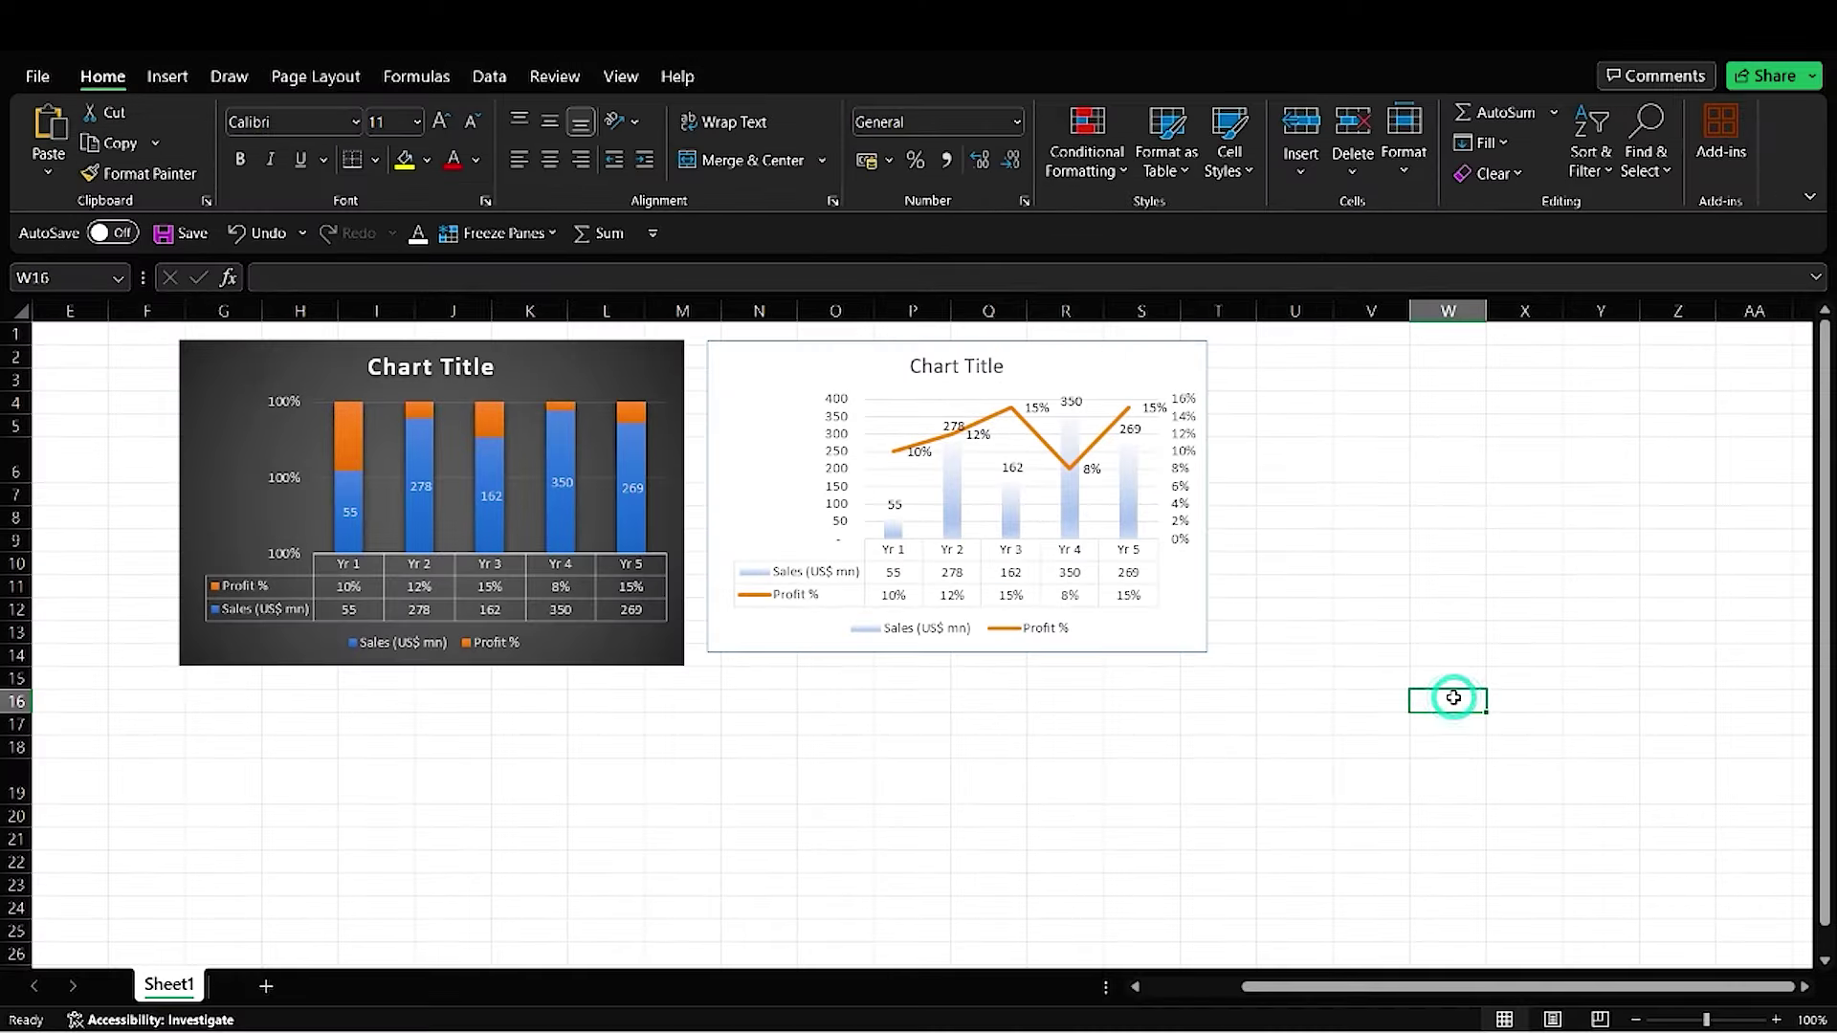
Step: Undo the Sales gradient fill, then select the Thermometer Chart table B19:D24
{"action": "key", "text": "ctrl+z"}
{"action": "left_click", "coordinate": [1454, 697]}
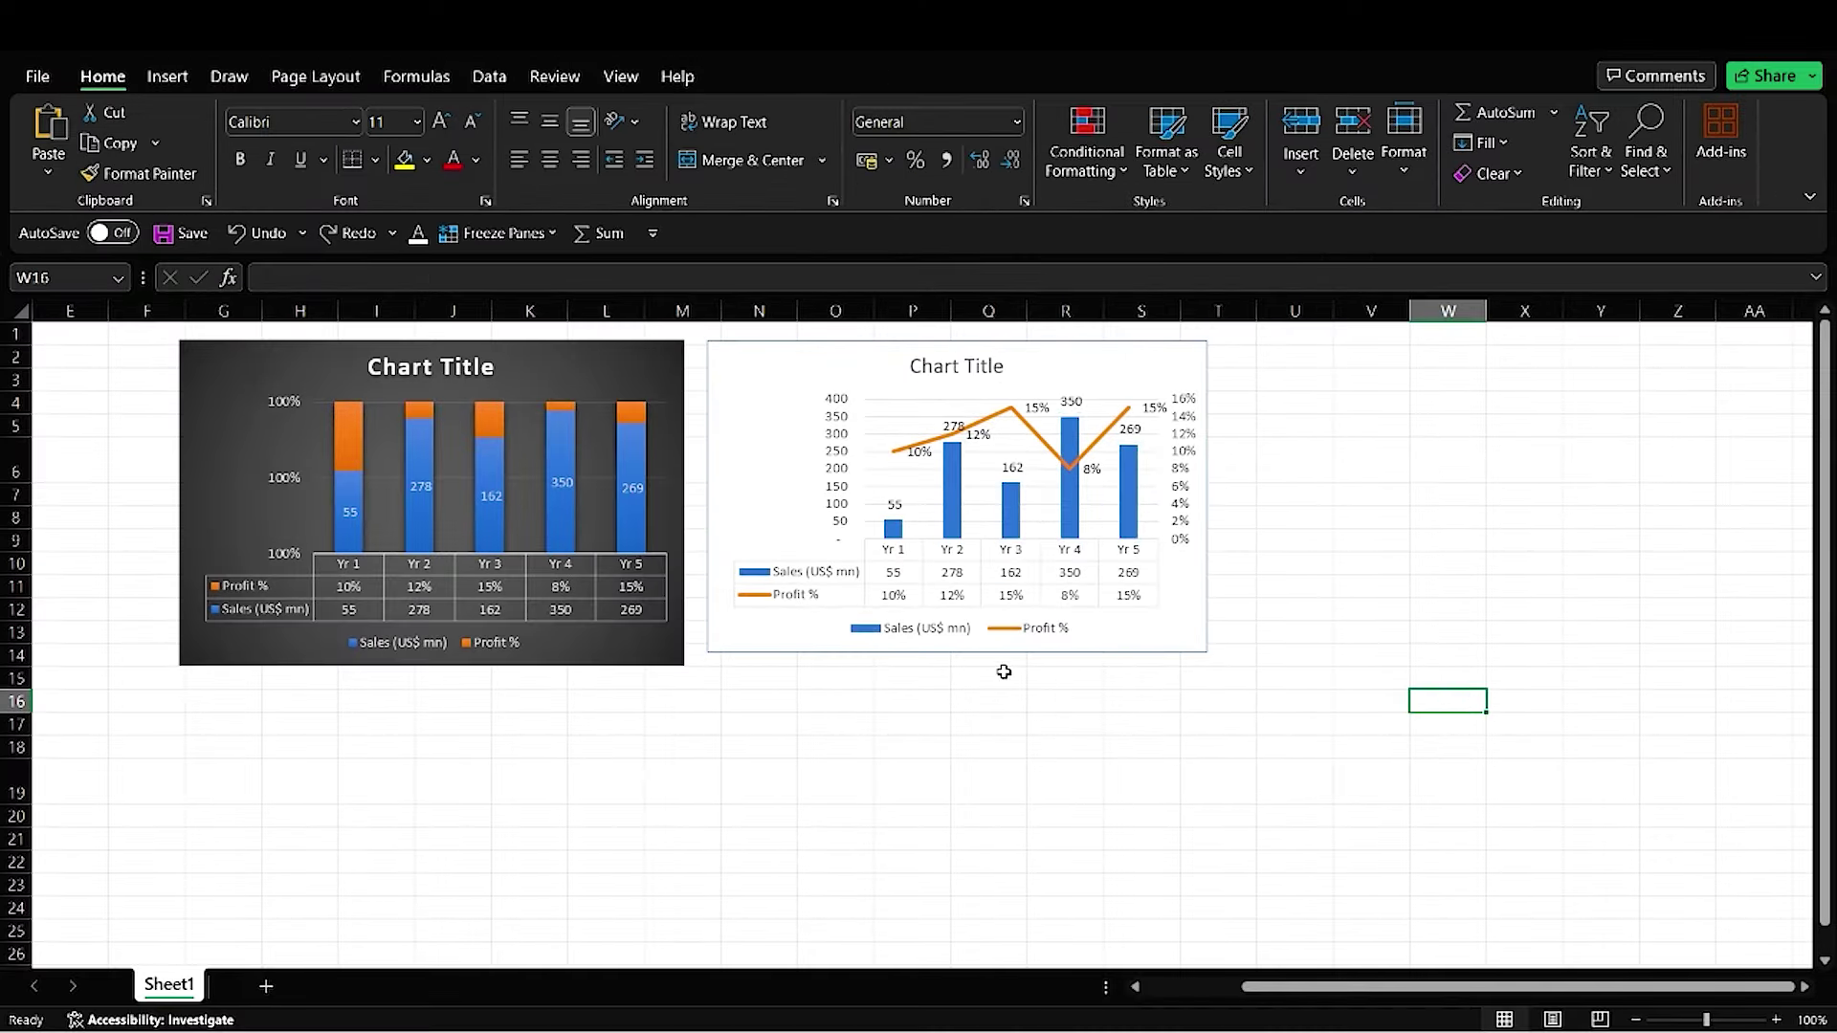
{"action": "left_click_drag", "start_coordinate": [1359, 989], "coordinate": [1280, 997]}
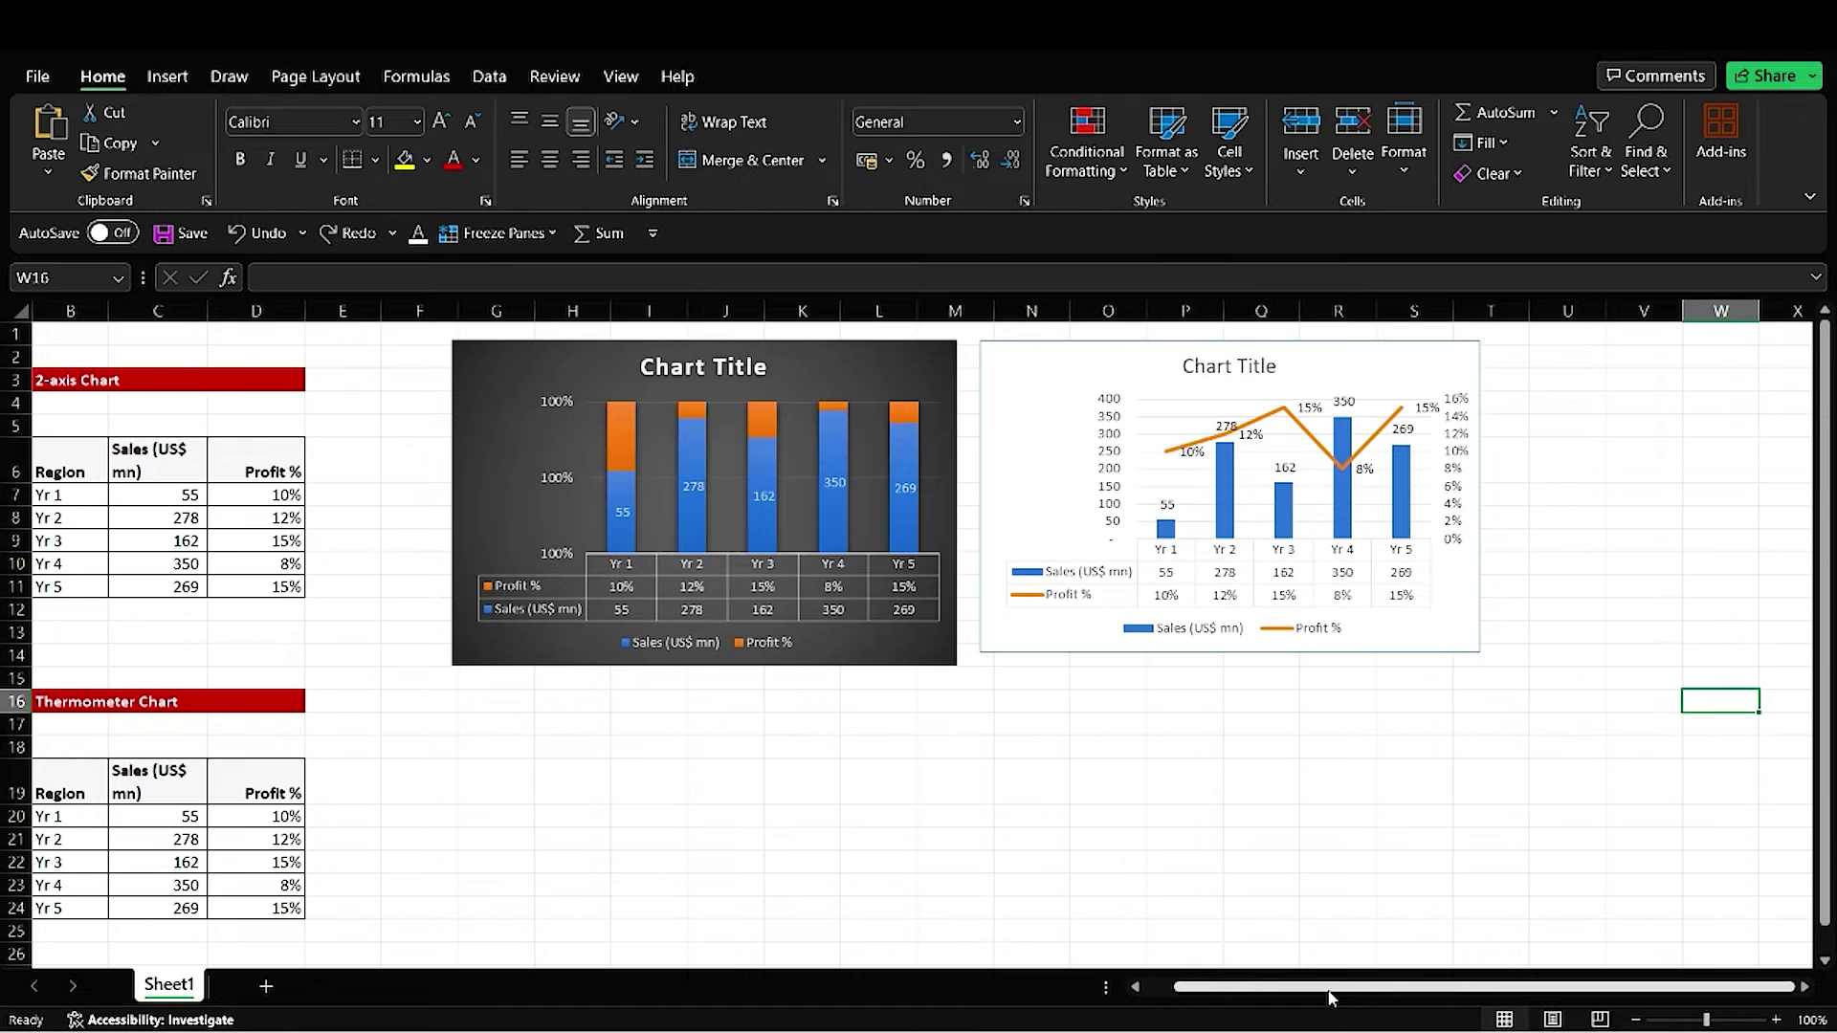
{"action": "left_click_drag", "start_coordinate": [1328, 986], "coordinate": [1298, 986]}
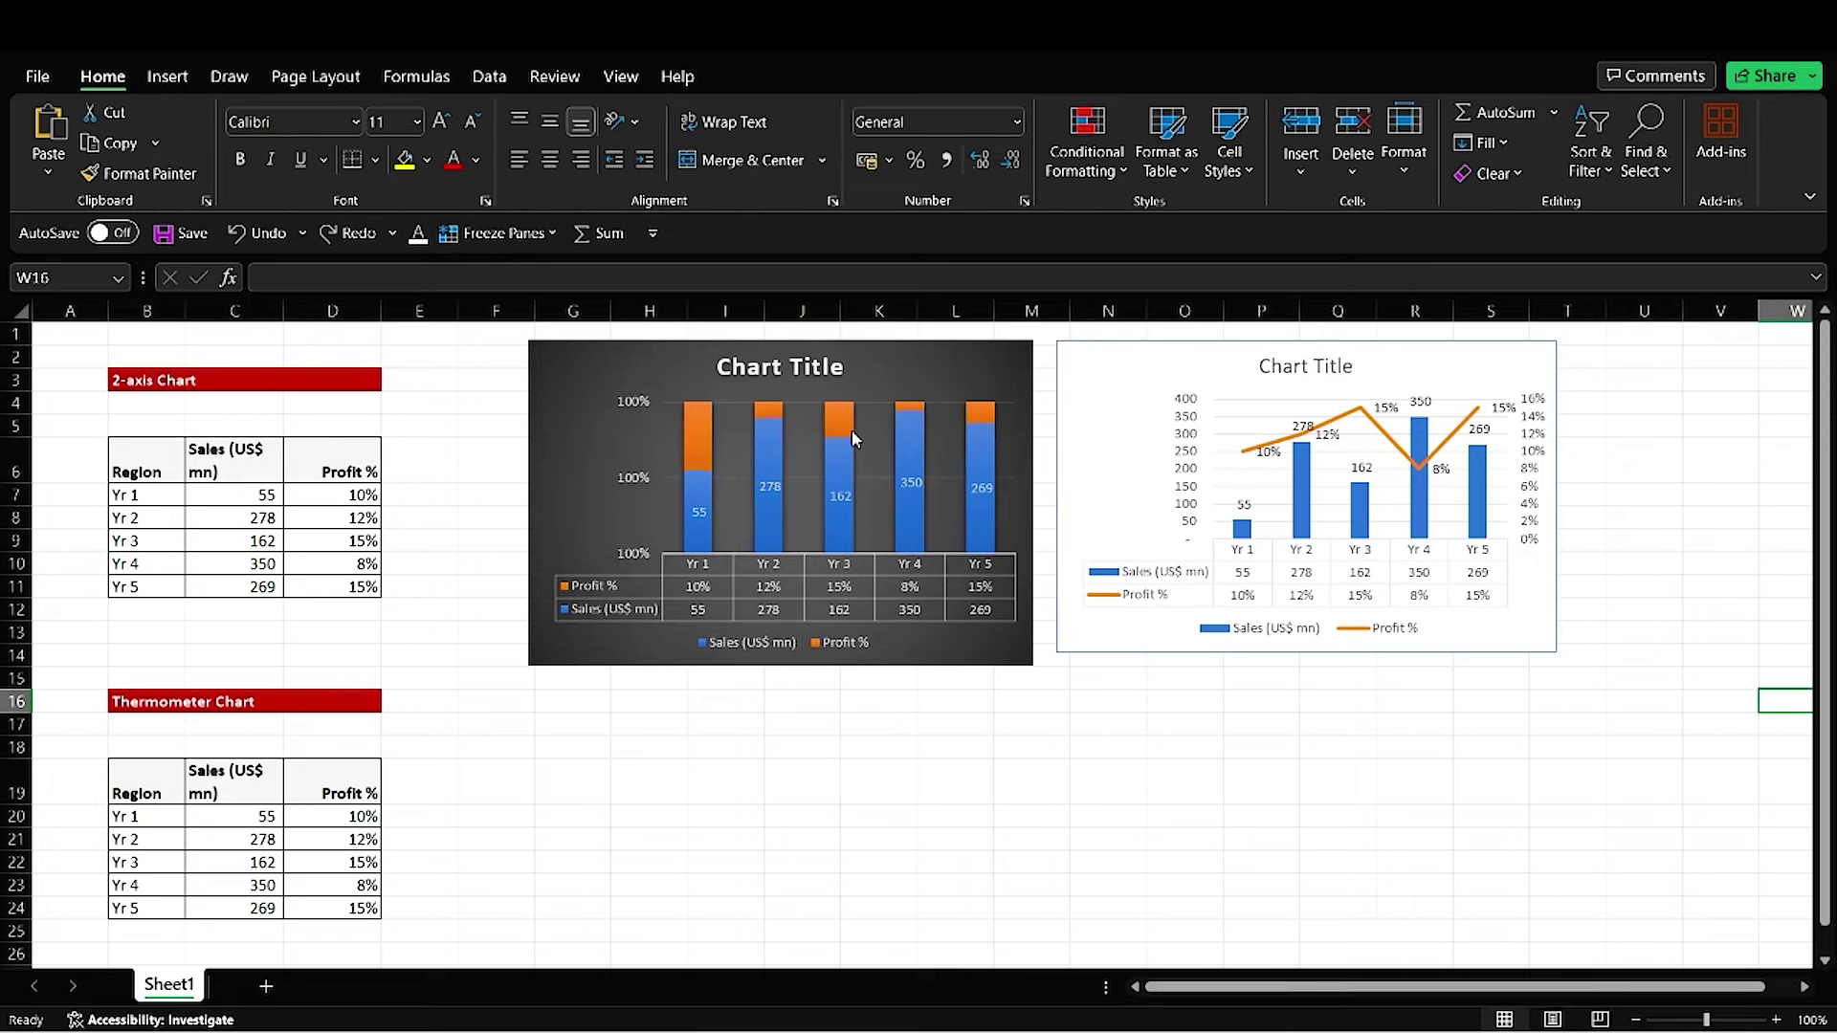
{"action": "mouse_move", "coordinate": [840, 502]}
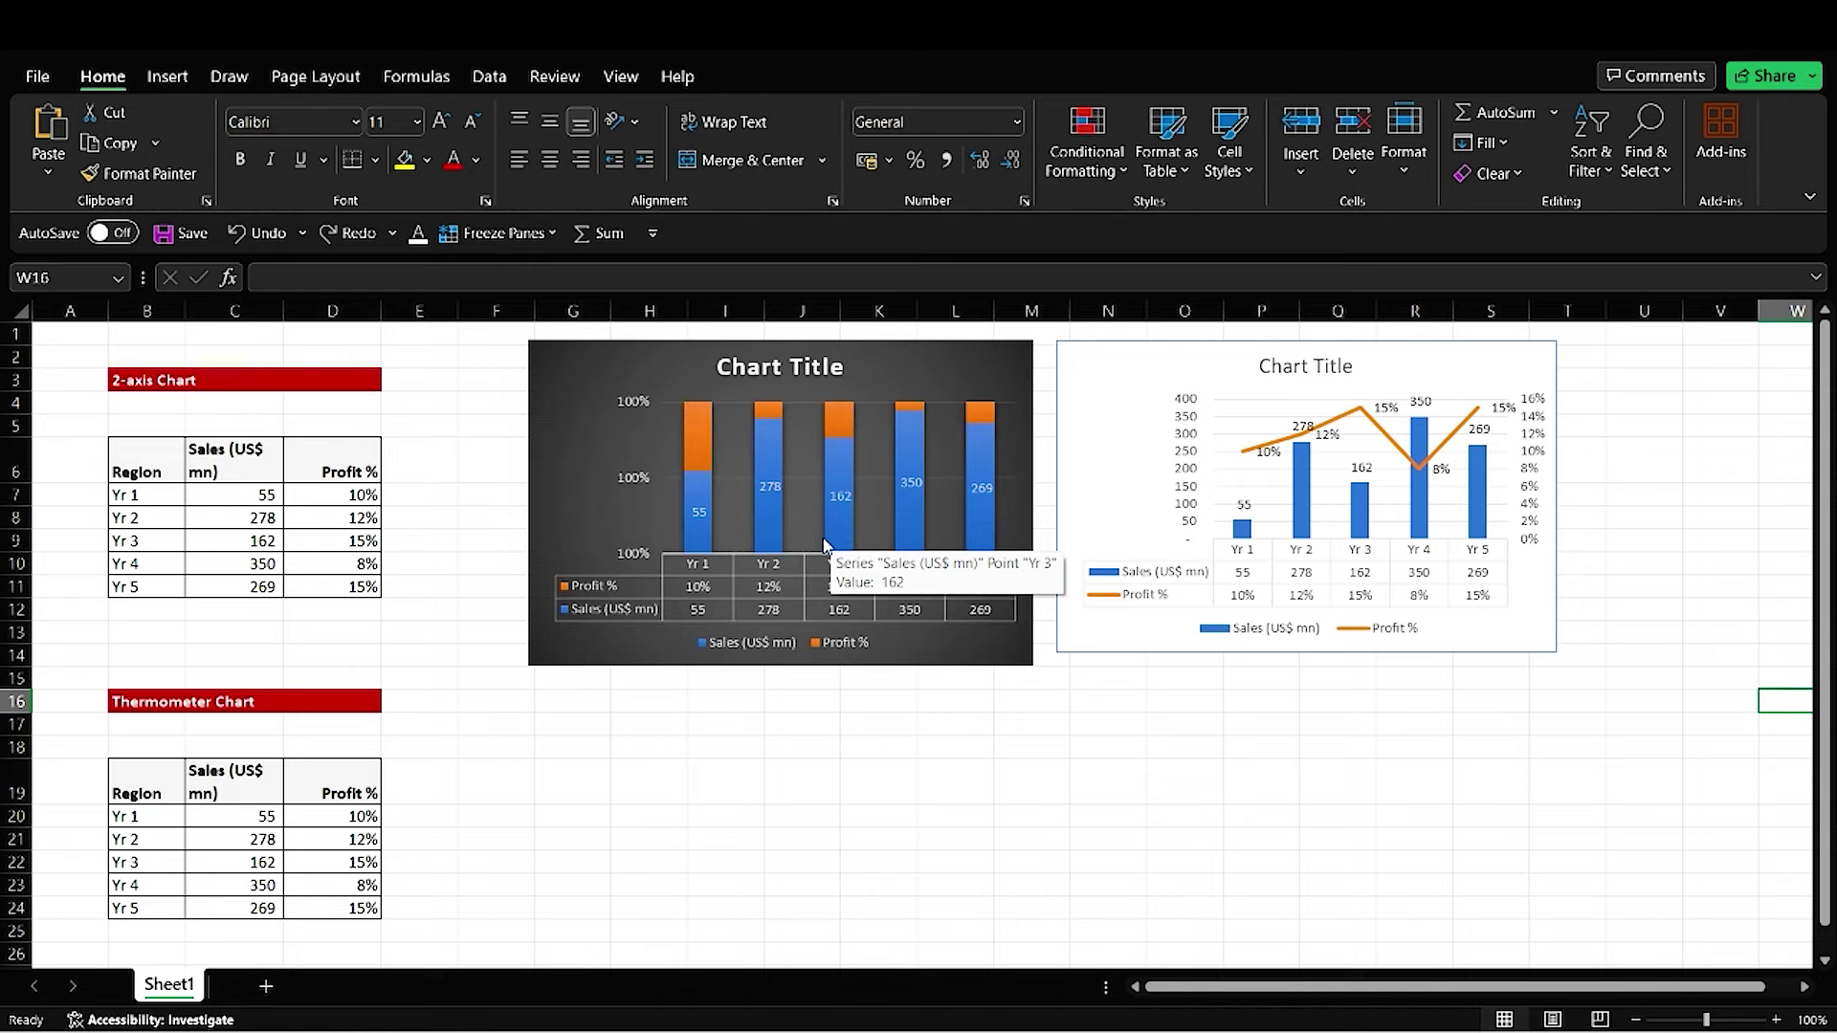
{"action": "left_click_drag", "start_coordinate": [147, 782], "coordinate": [325, 905]}
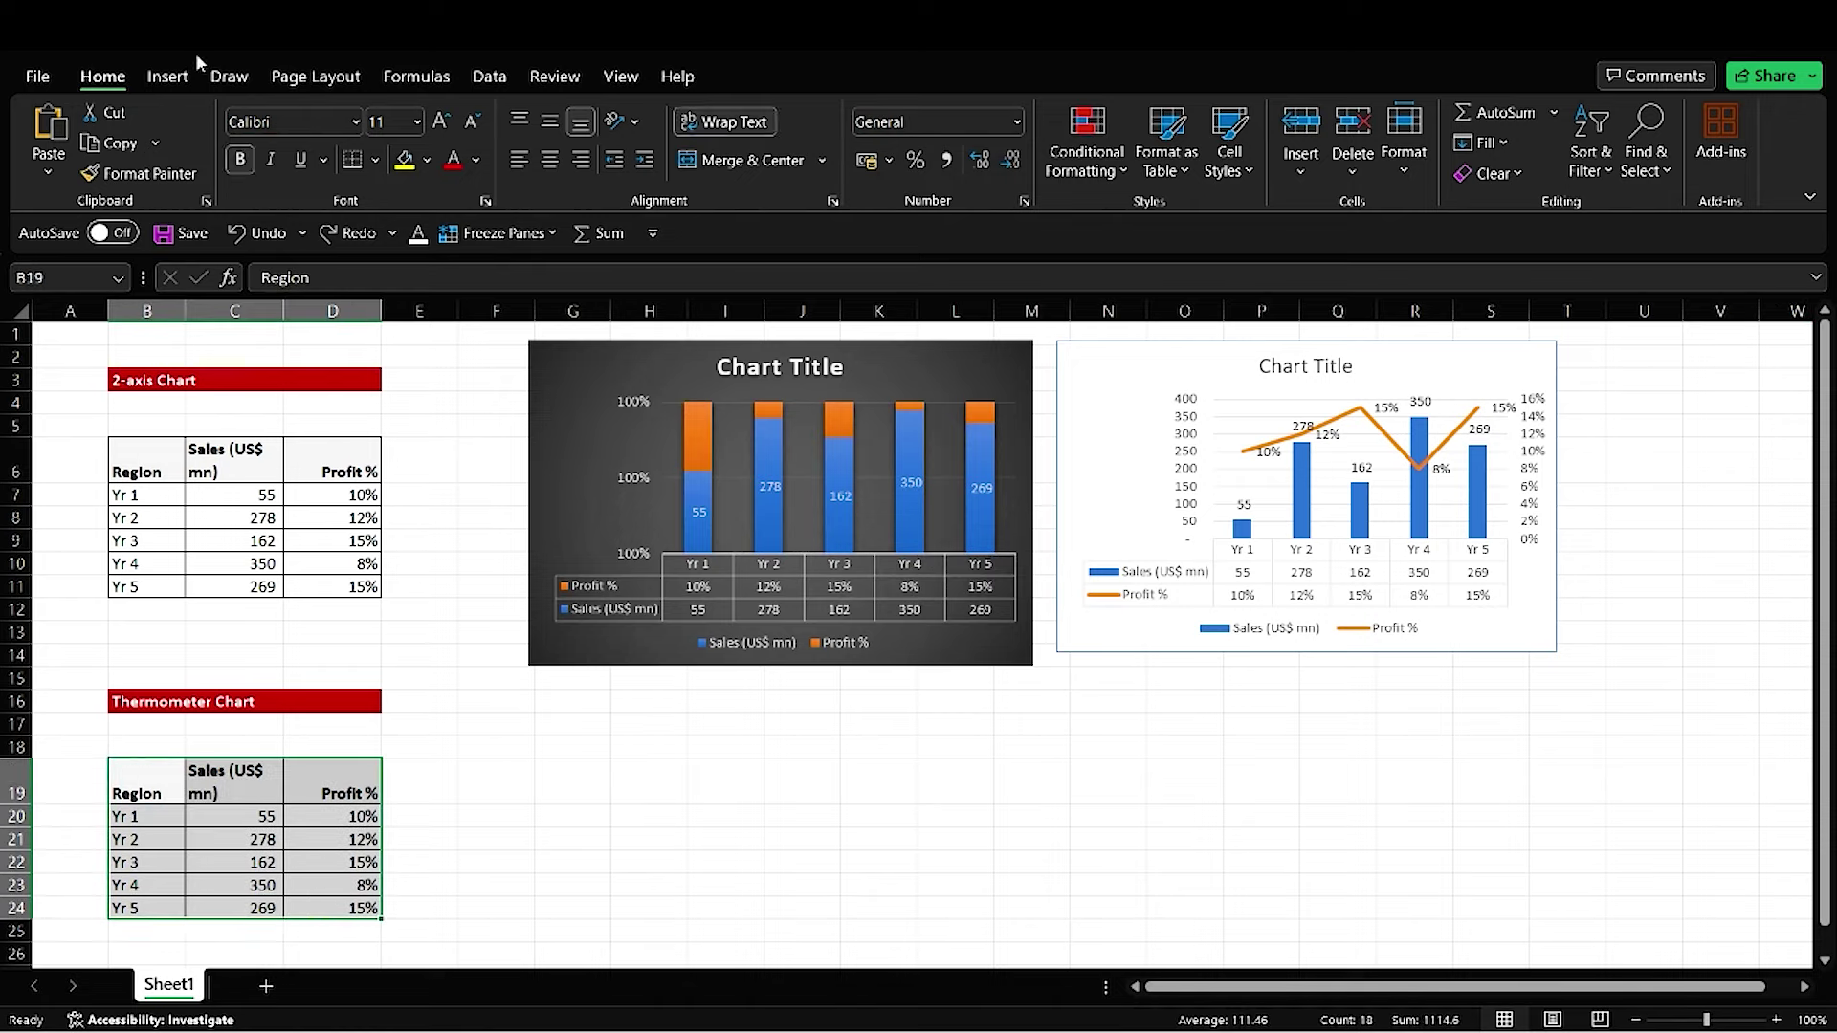
Step: From More Column Charts choose Combo, making Profit % a Clustered Column on the Secondary Axis
{"action": "left_click", "coordinate": [164, 79]}
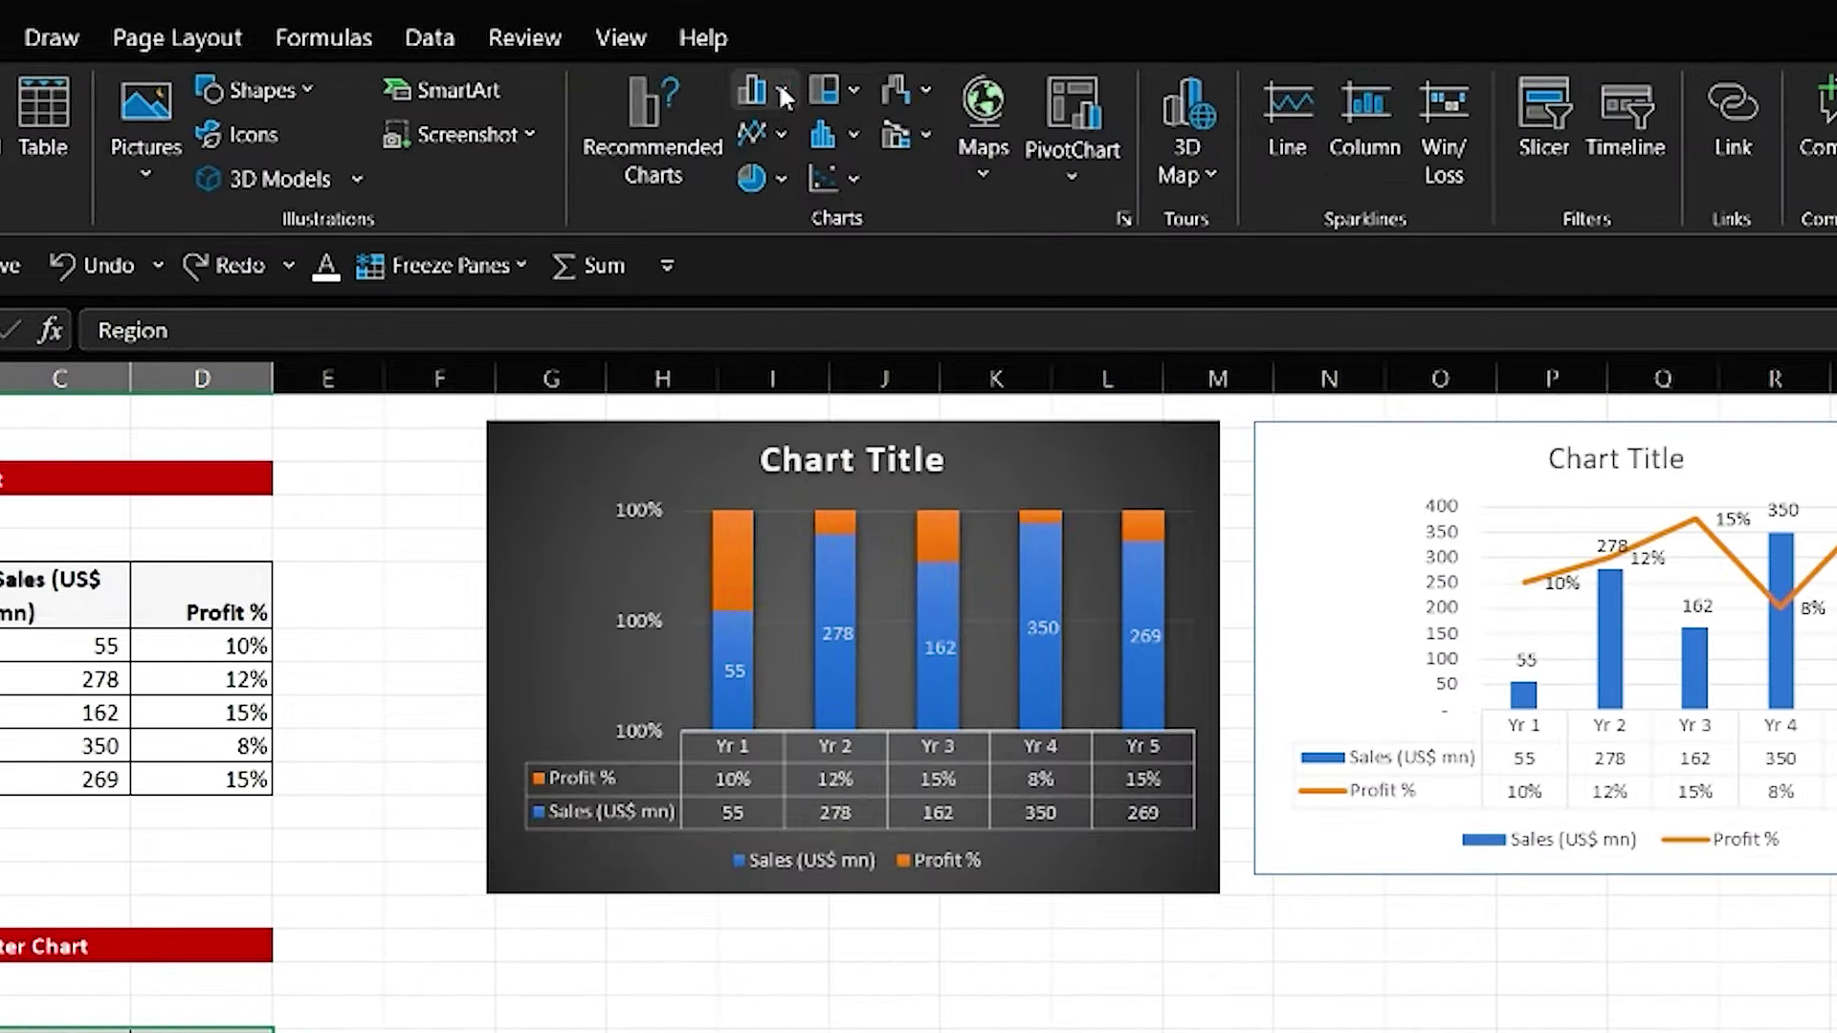
{"action": "left_click", "coordinate": [780, 88]}
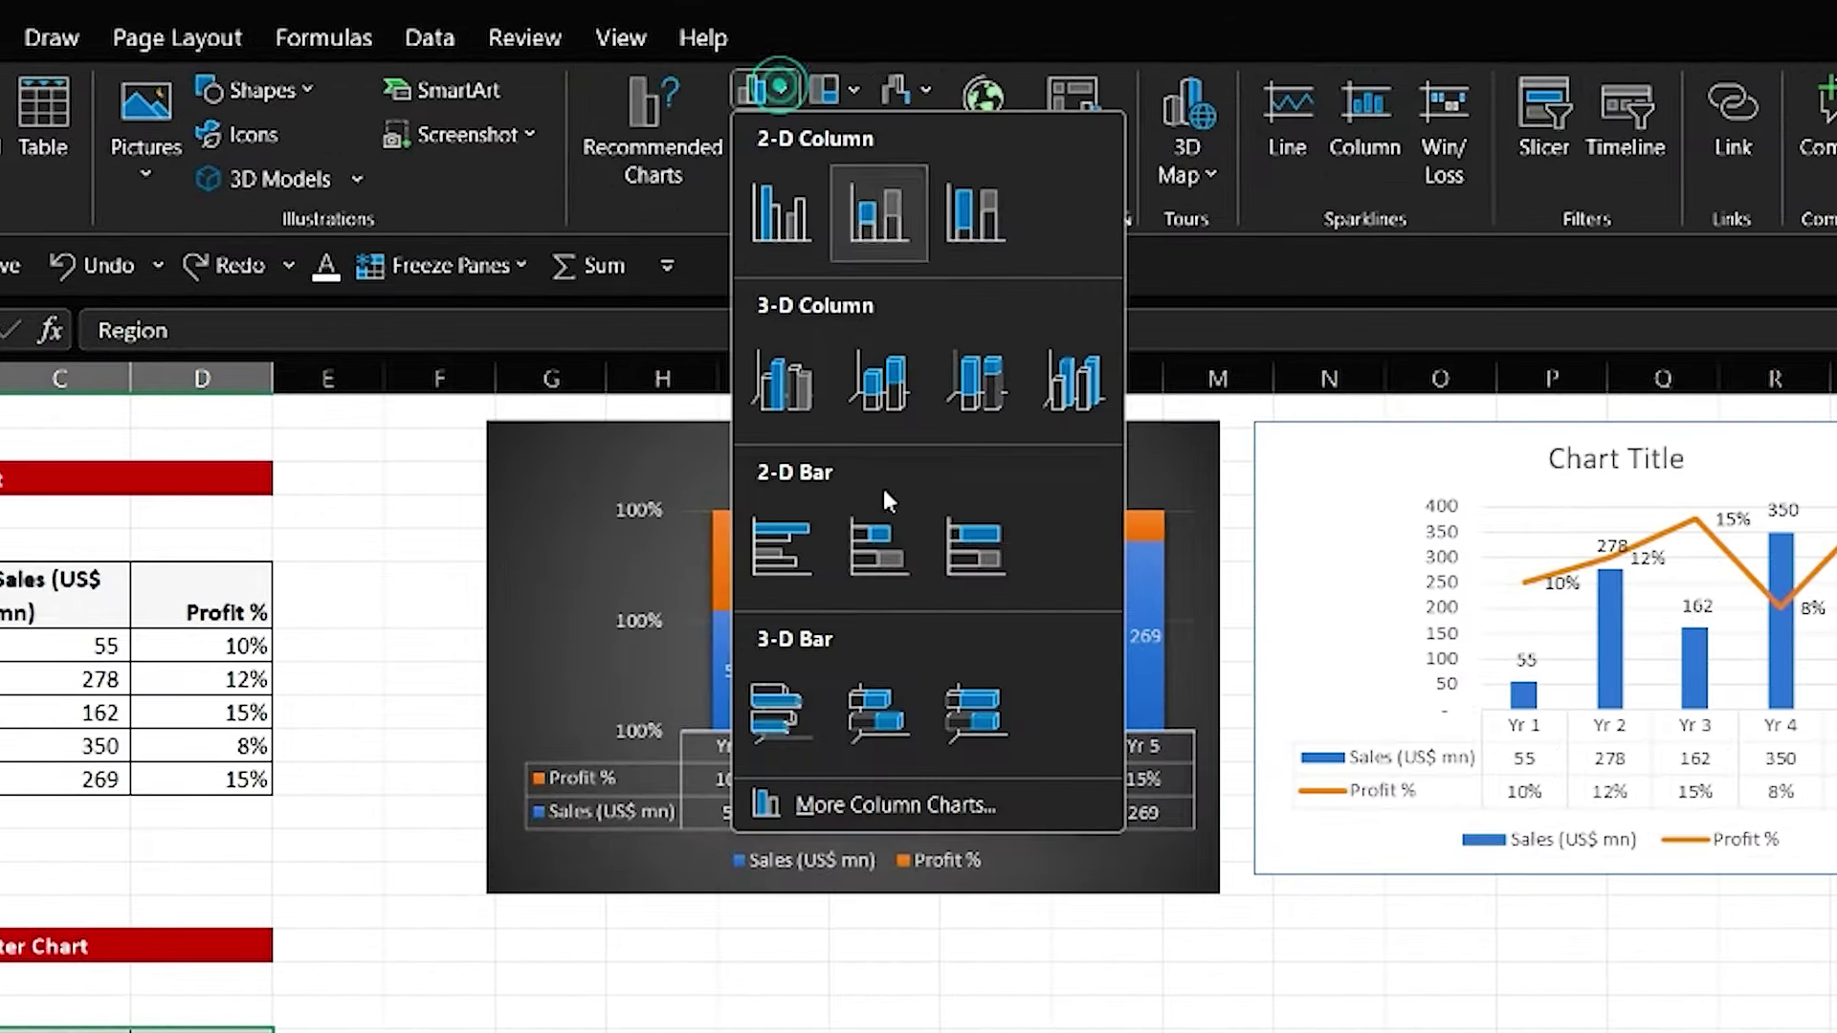
{"action": "left_click", "coordinate": [840, 808]}
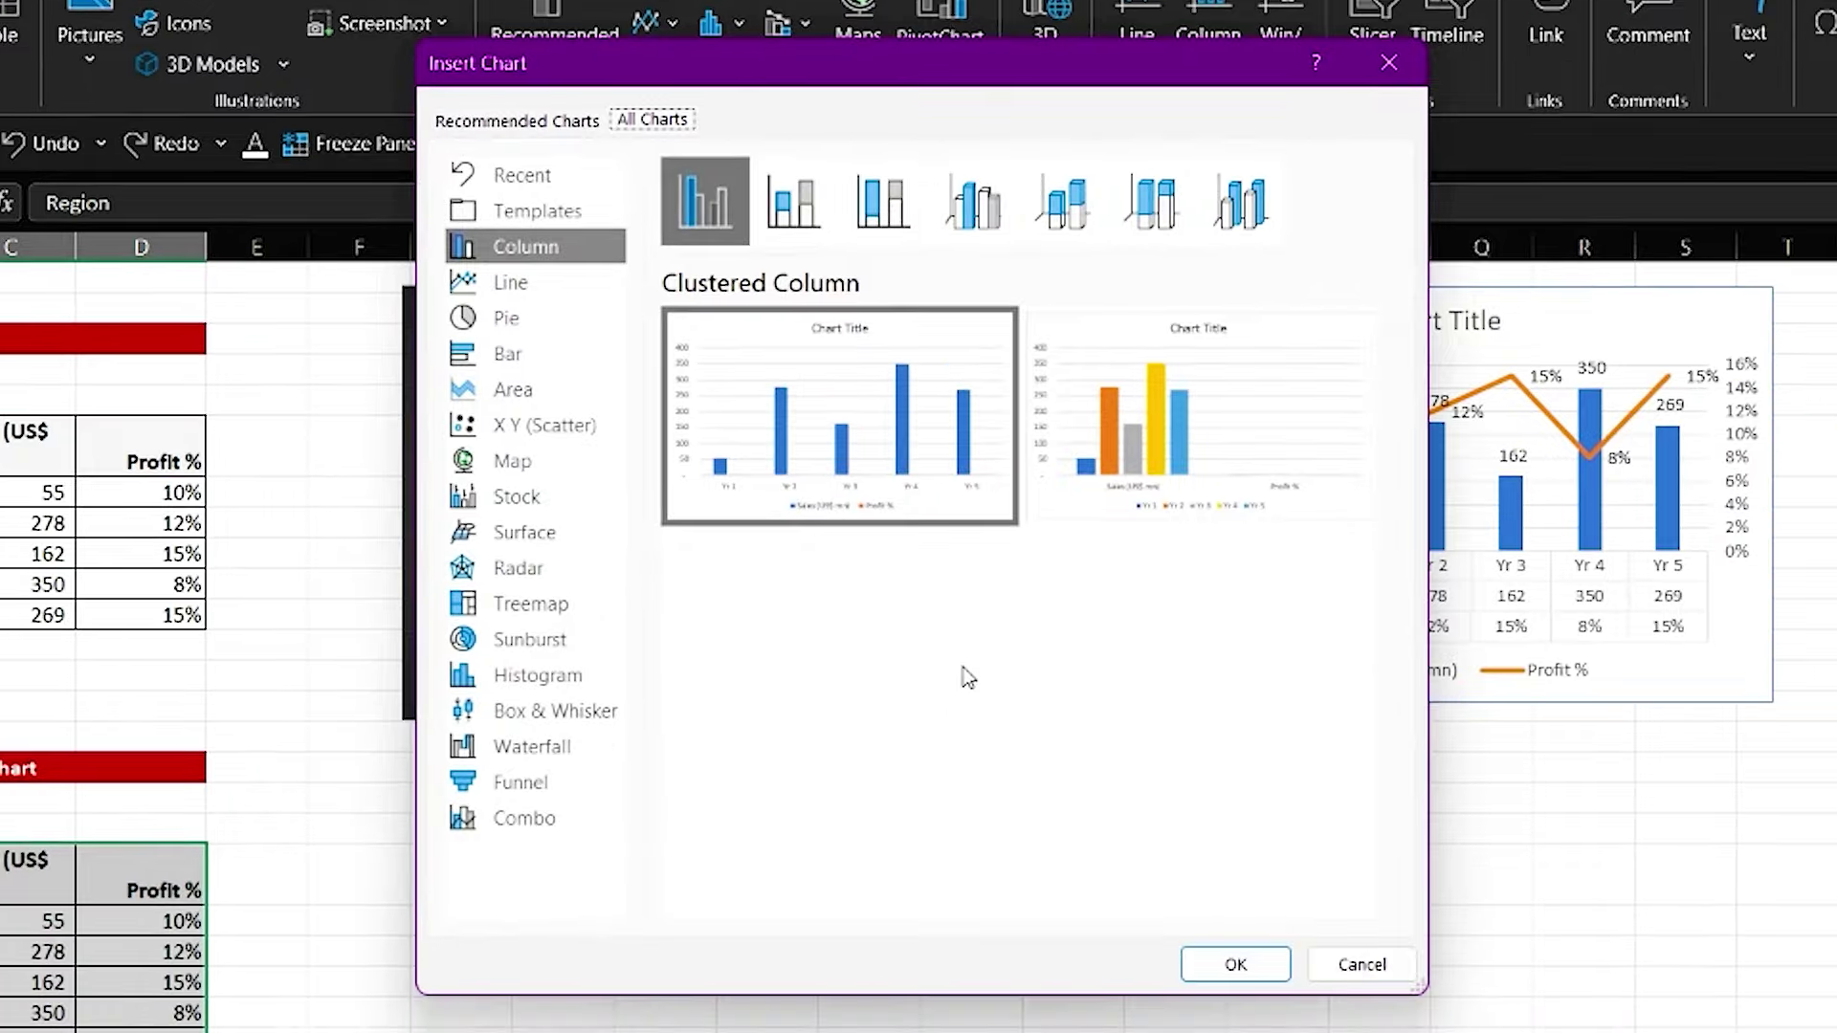
{"action": "left_click", "coordinate": [517, 821]}
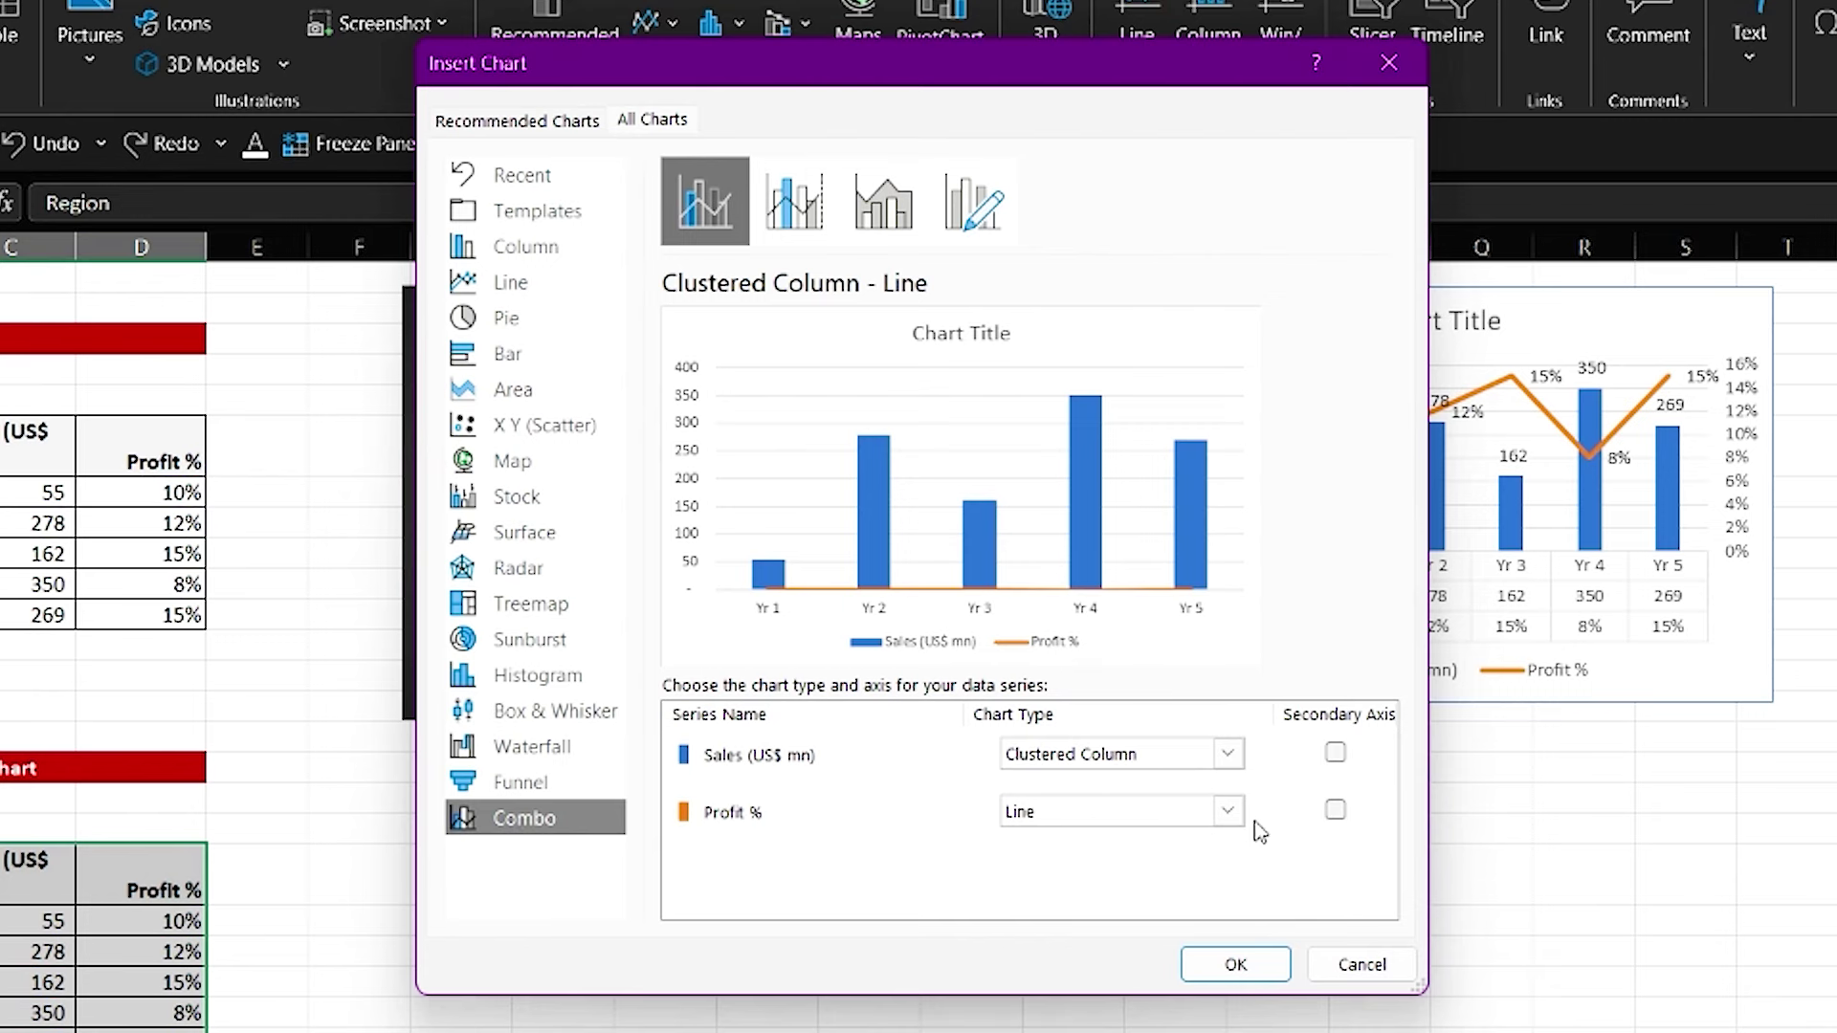
{"action": "left_click", "coordinate": [1230, 814]}
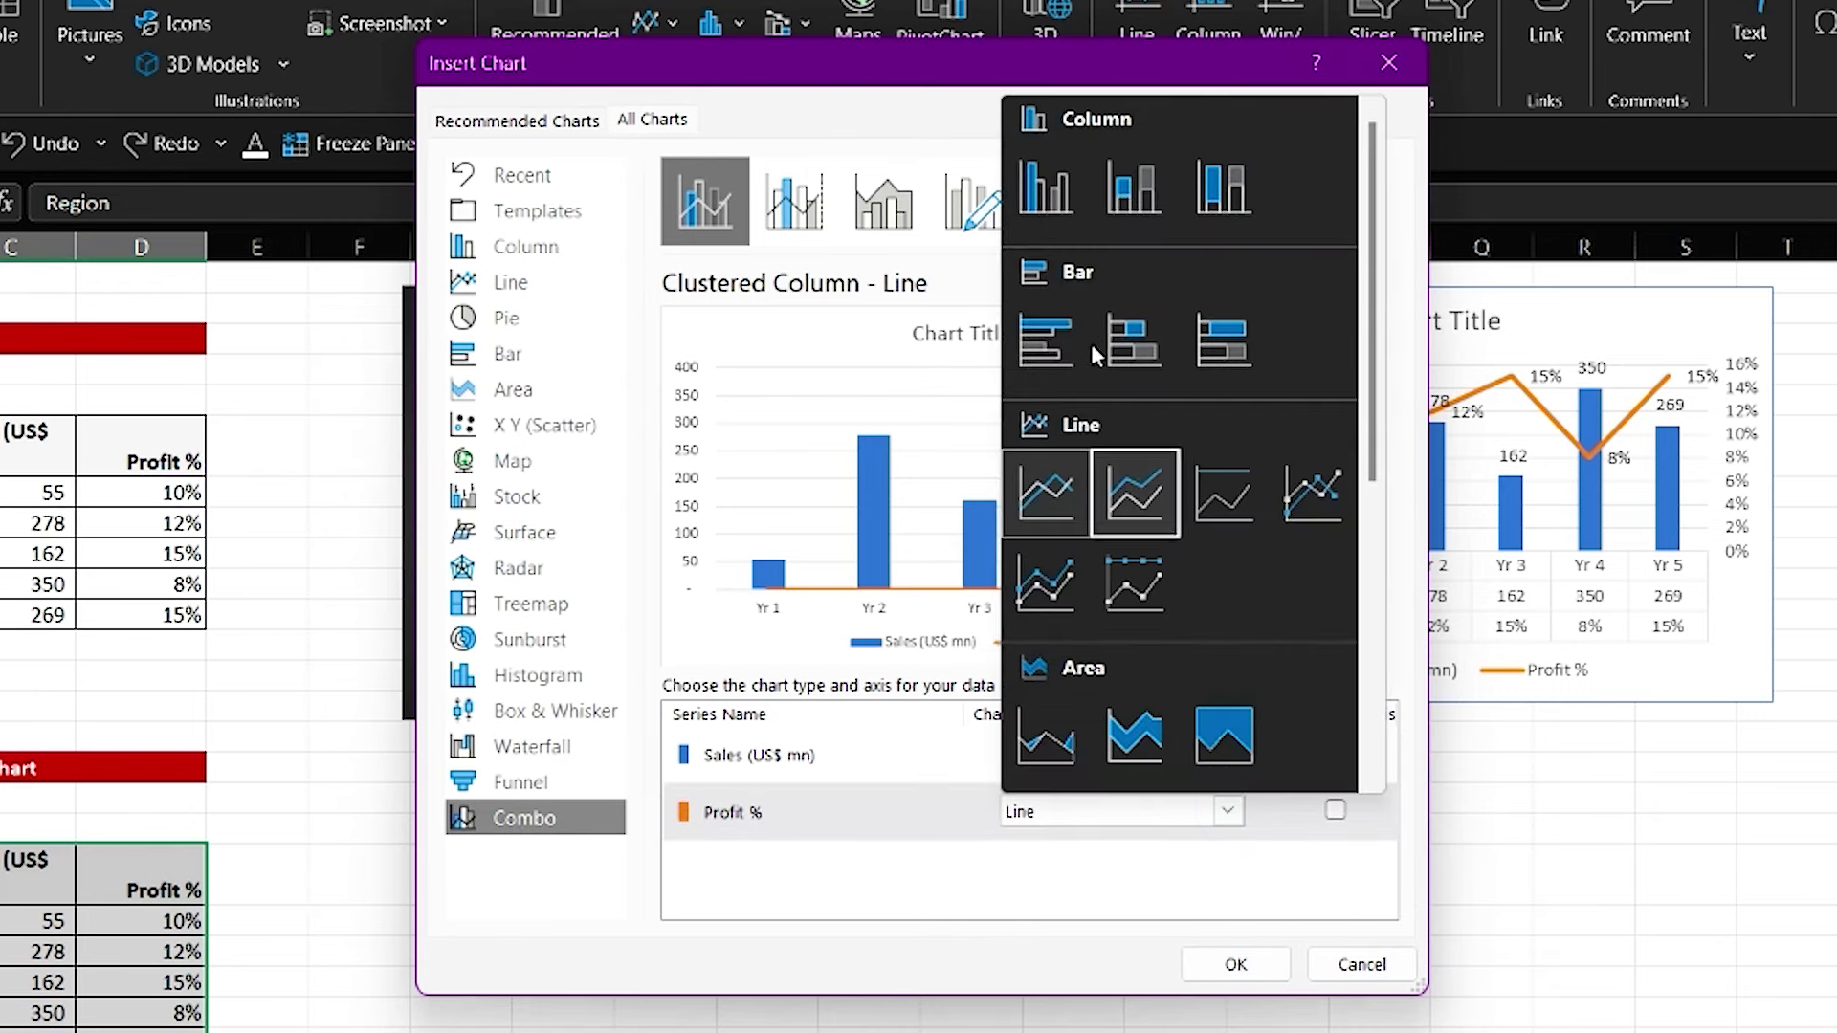
{"action": "left_click", "coordinate": [1036, 207]}
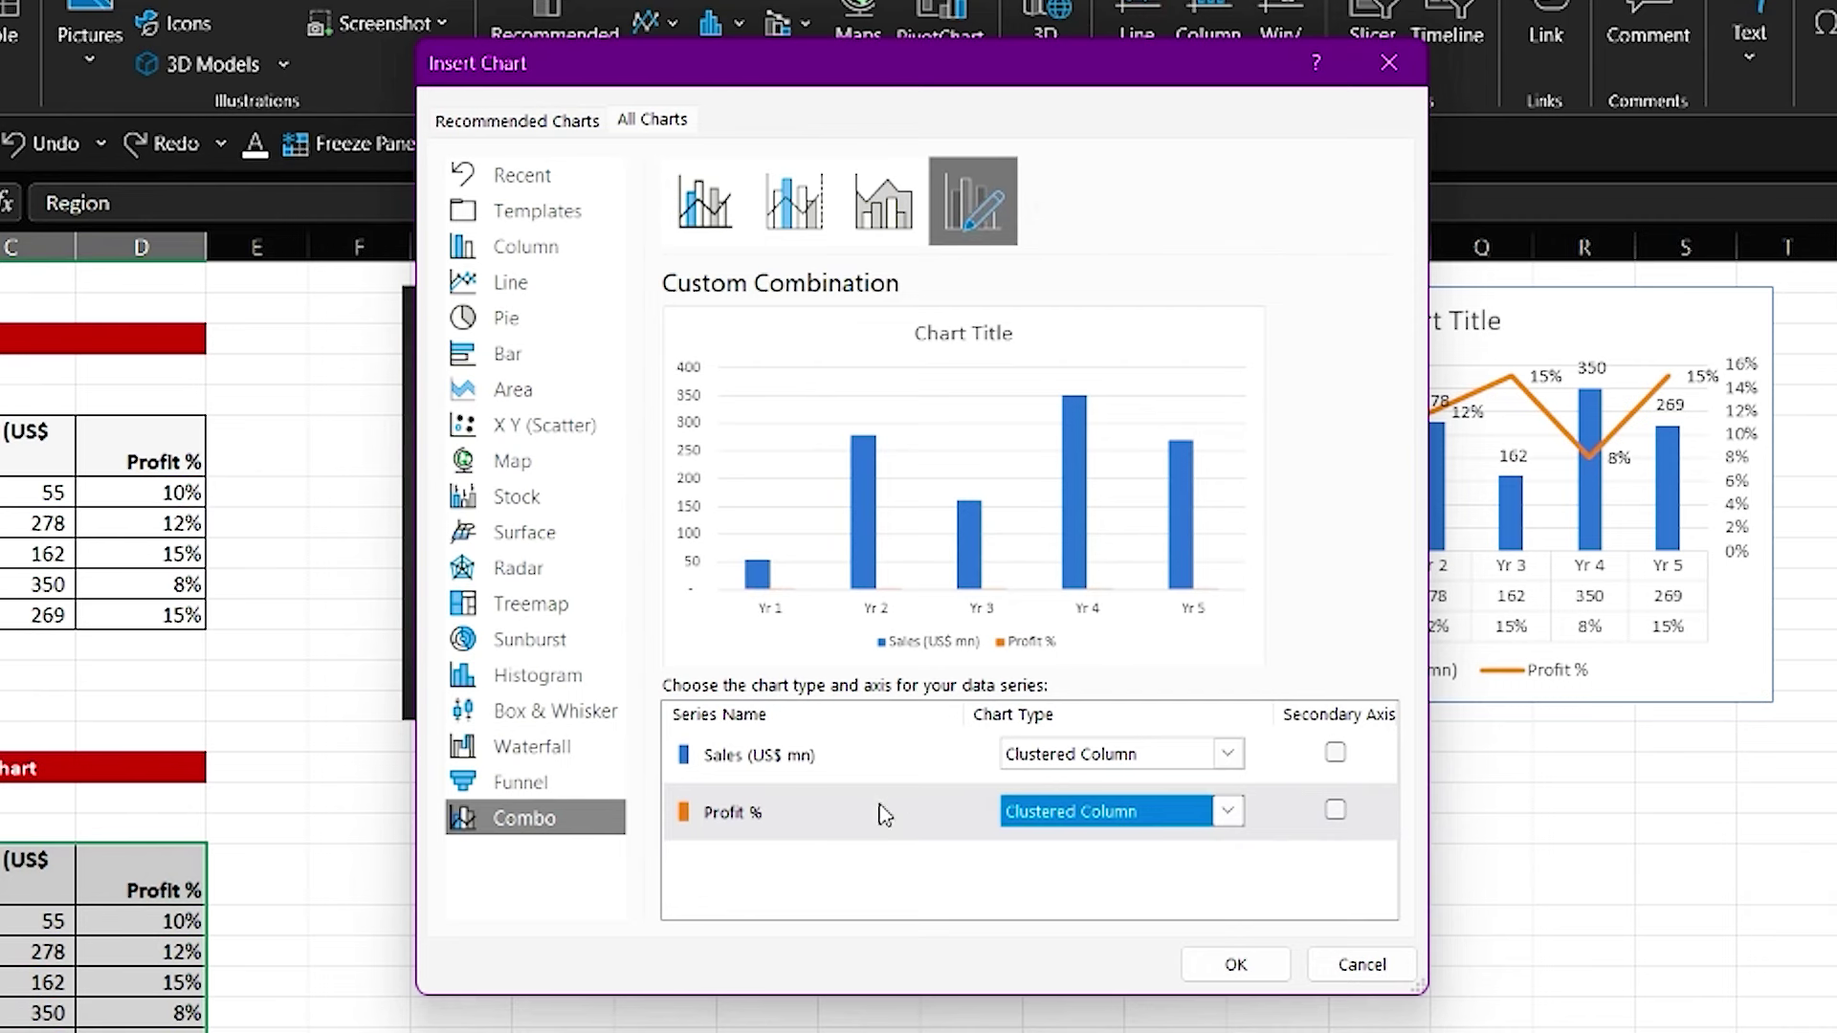
{"action": "left_click", "coordinate": [1336, 811]}
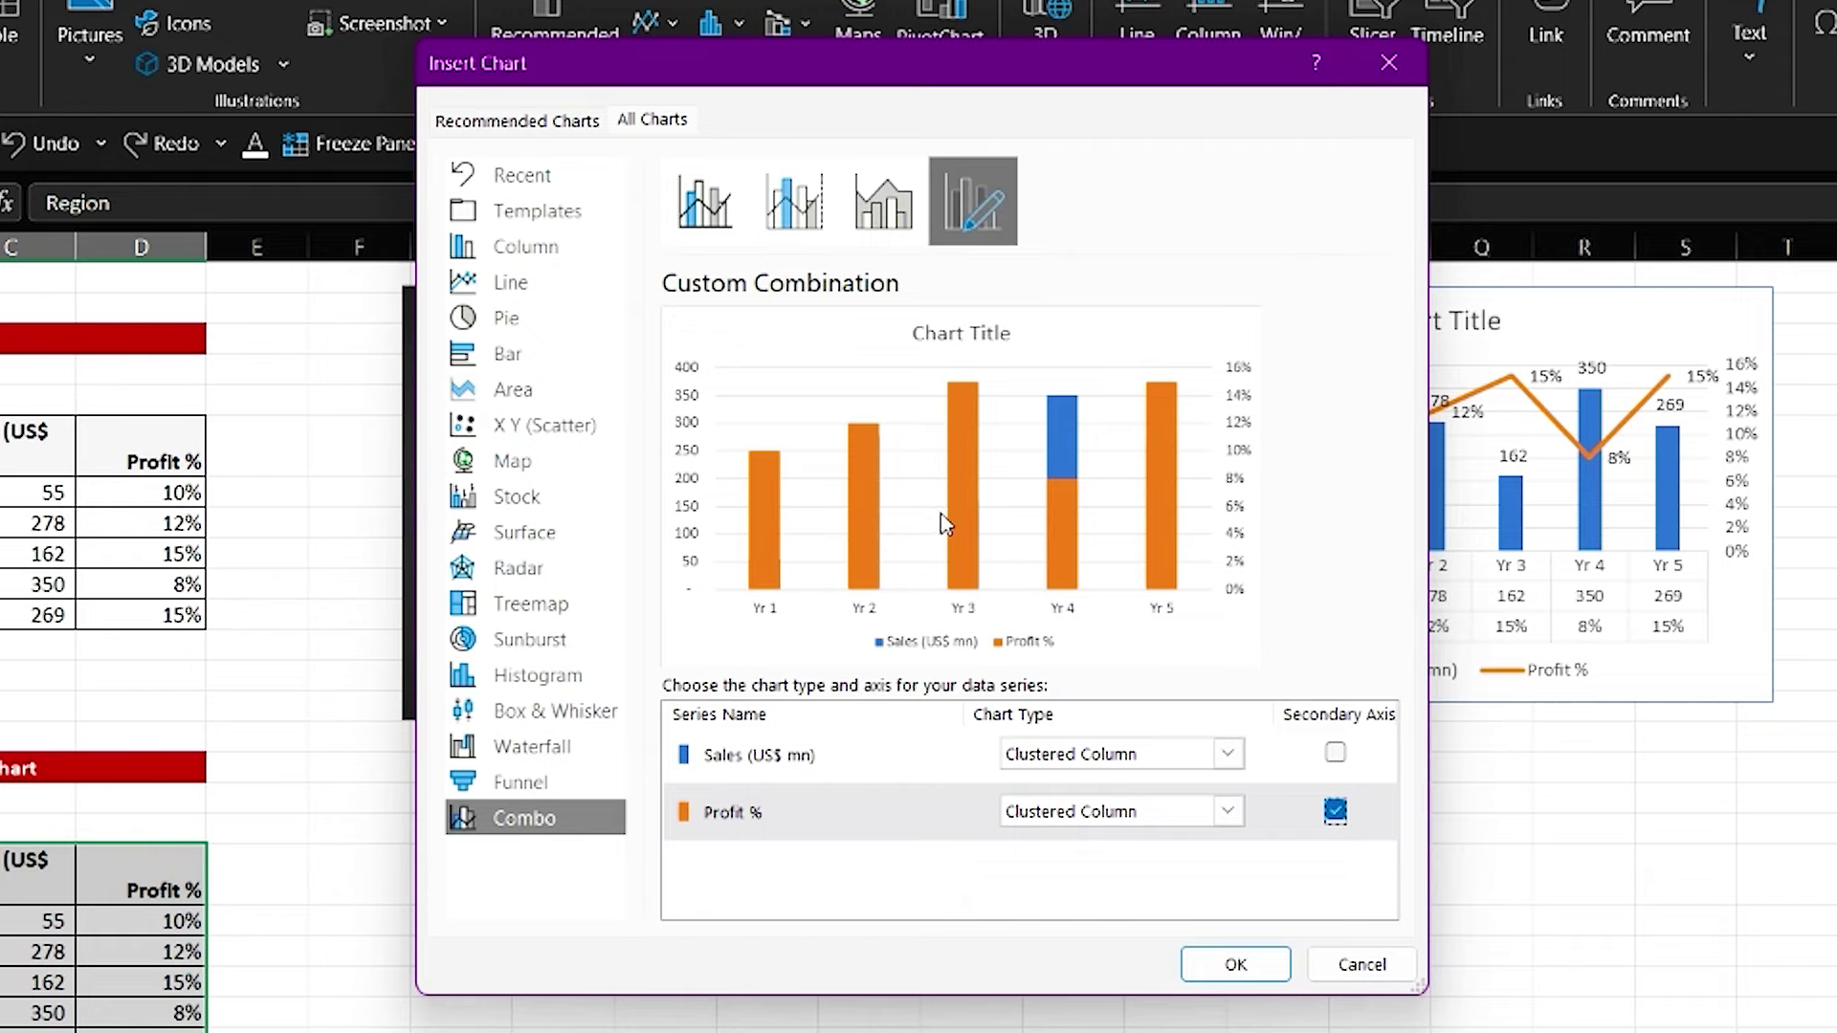
Step: Insert the combo chart, shrink it beside the Thermometer table, and open its chart area formatting
{"action": "left_click", "coordinate": [1235, 964]}
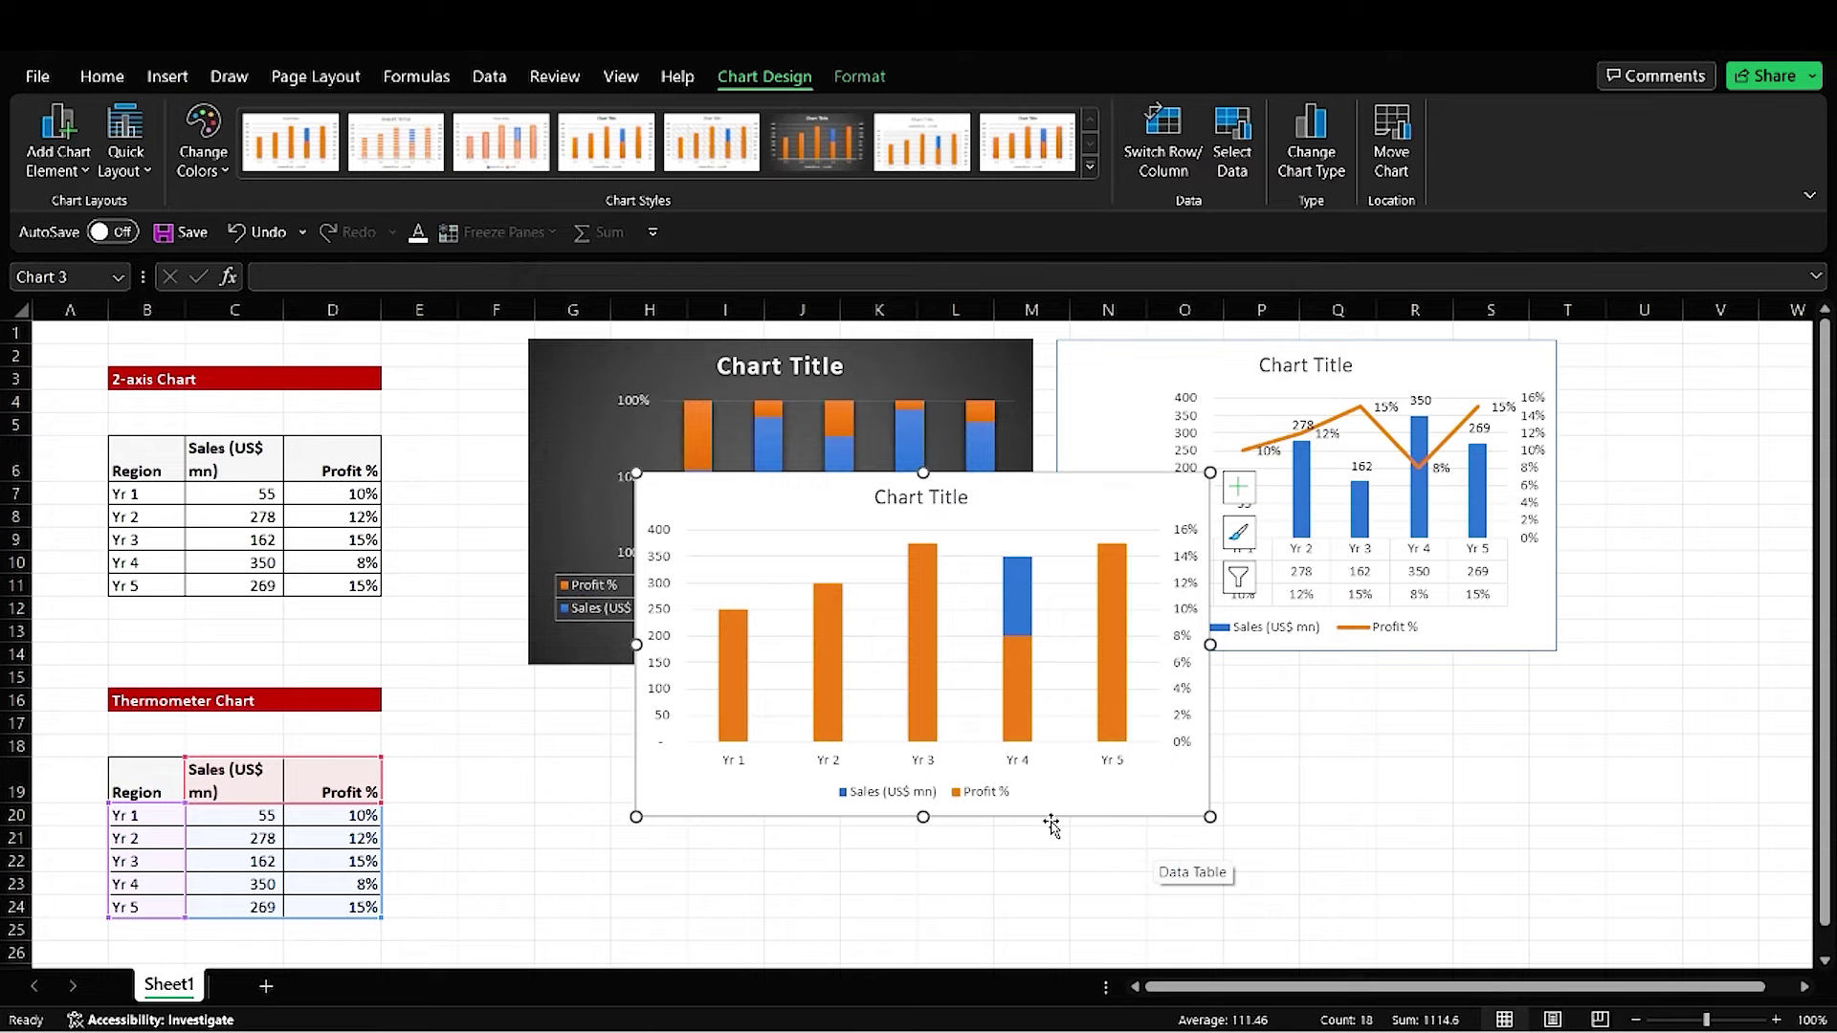
{"action": "left_click_drag", "start_coordinate": [1050, 814], "coordinate": [992, 935]}
{"action": "scroll", "coordinate": [1115, 853], "scroll_direction": "down", "scroll_amount": 1}
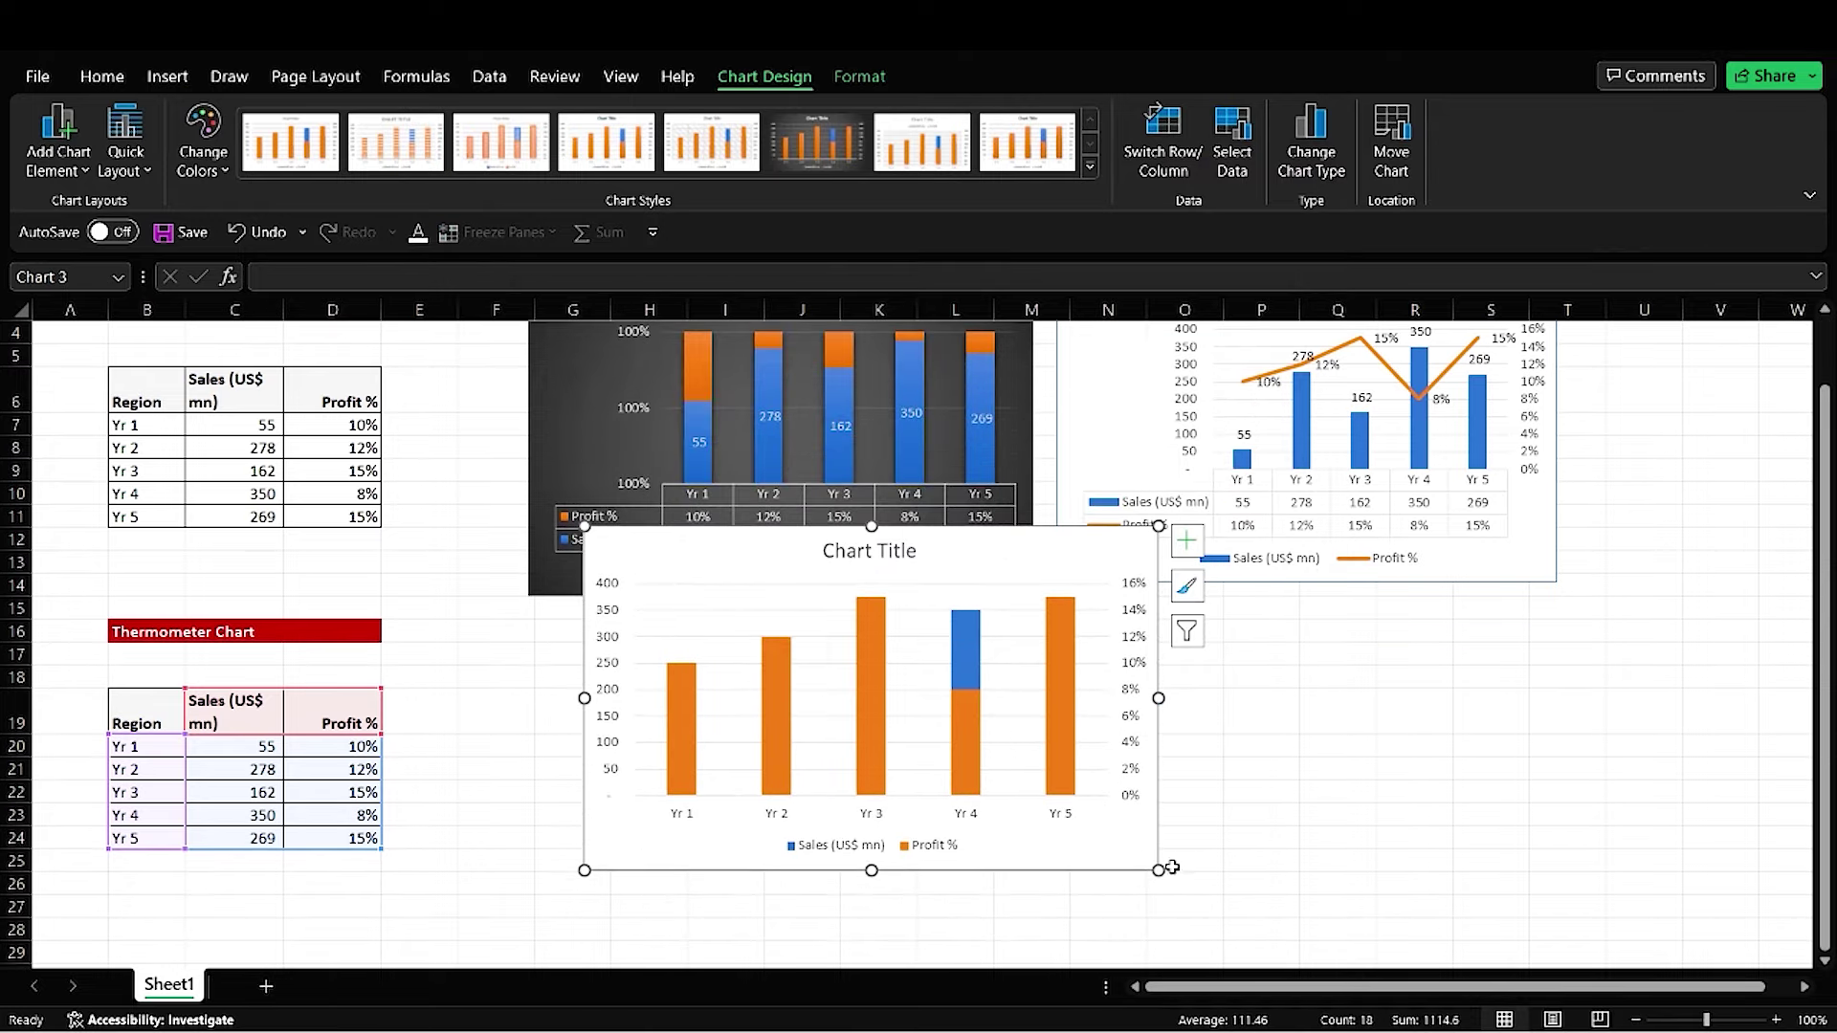
{"action": "mouse_move", "coordinate": [1158, 871]}
{"action": "left_mouse_down"}
{"action": "mouse_move", "coordinate": [1074, 795]}
{"action": "mouse_move", "coordinate": [947, 830]}
{"action": "left_mouse_up"}
{"action": "scroll", "coordinate": [995, 919], "scroll_direction": "down", "scroll_amount": 1}
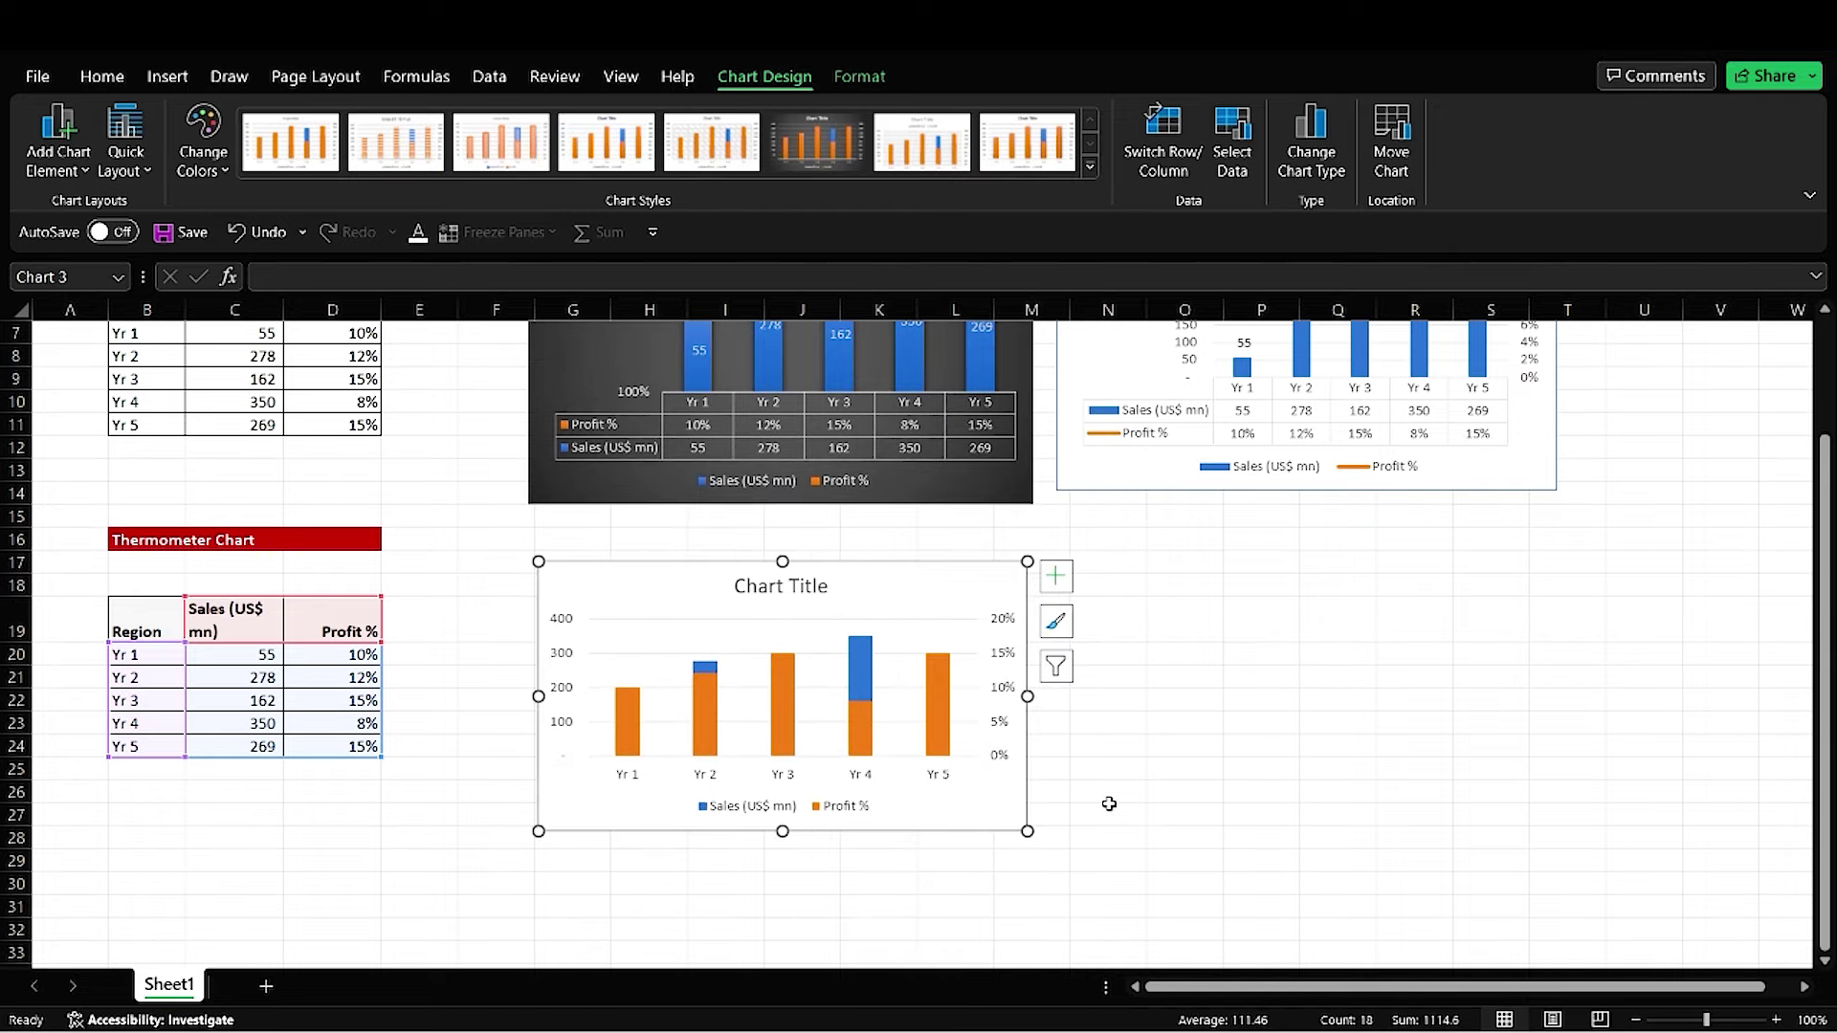
{"action": "double_click", "coordinate": [951, 565]}
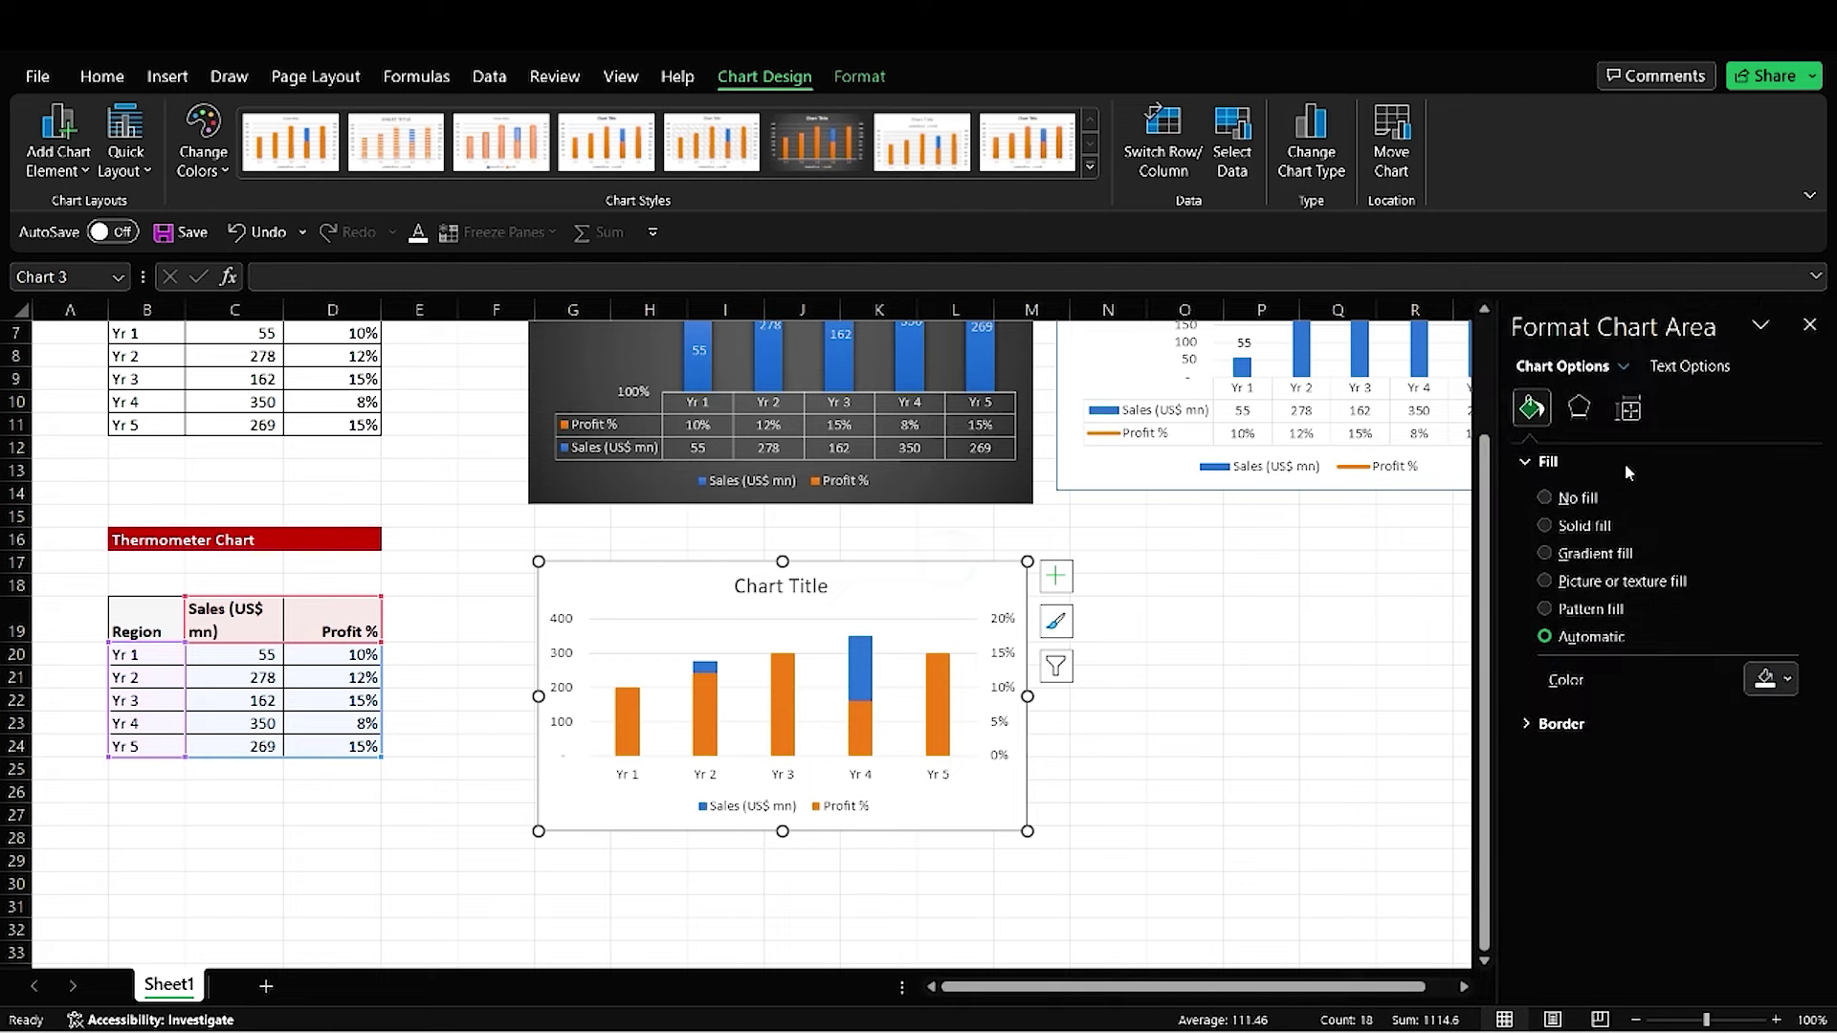
Step: Select the Sales (US$ mn) series and remove its fill
{"action": "left_click", "coordinate": [1624, 368]}
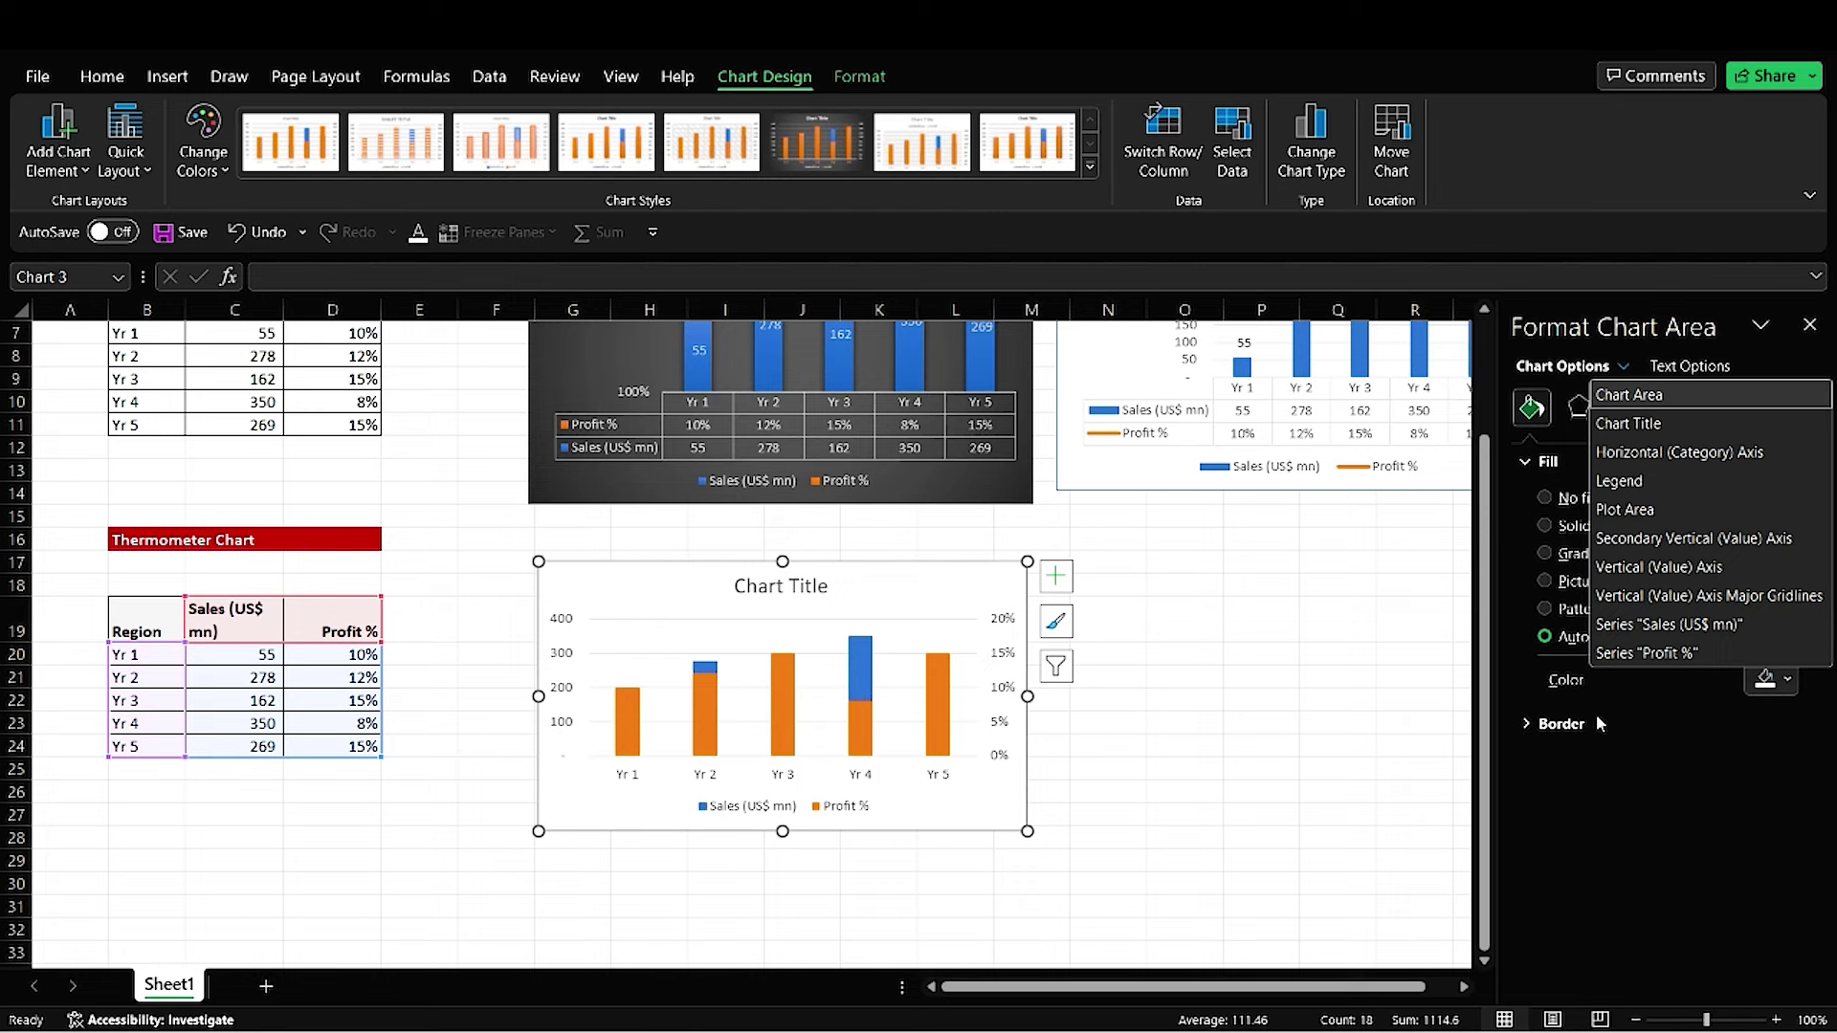
{"action": "left_click", "coordinate": [1713, 626]}
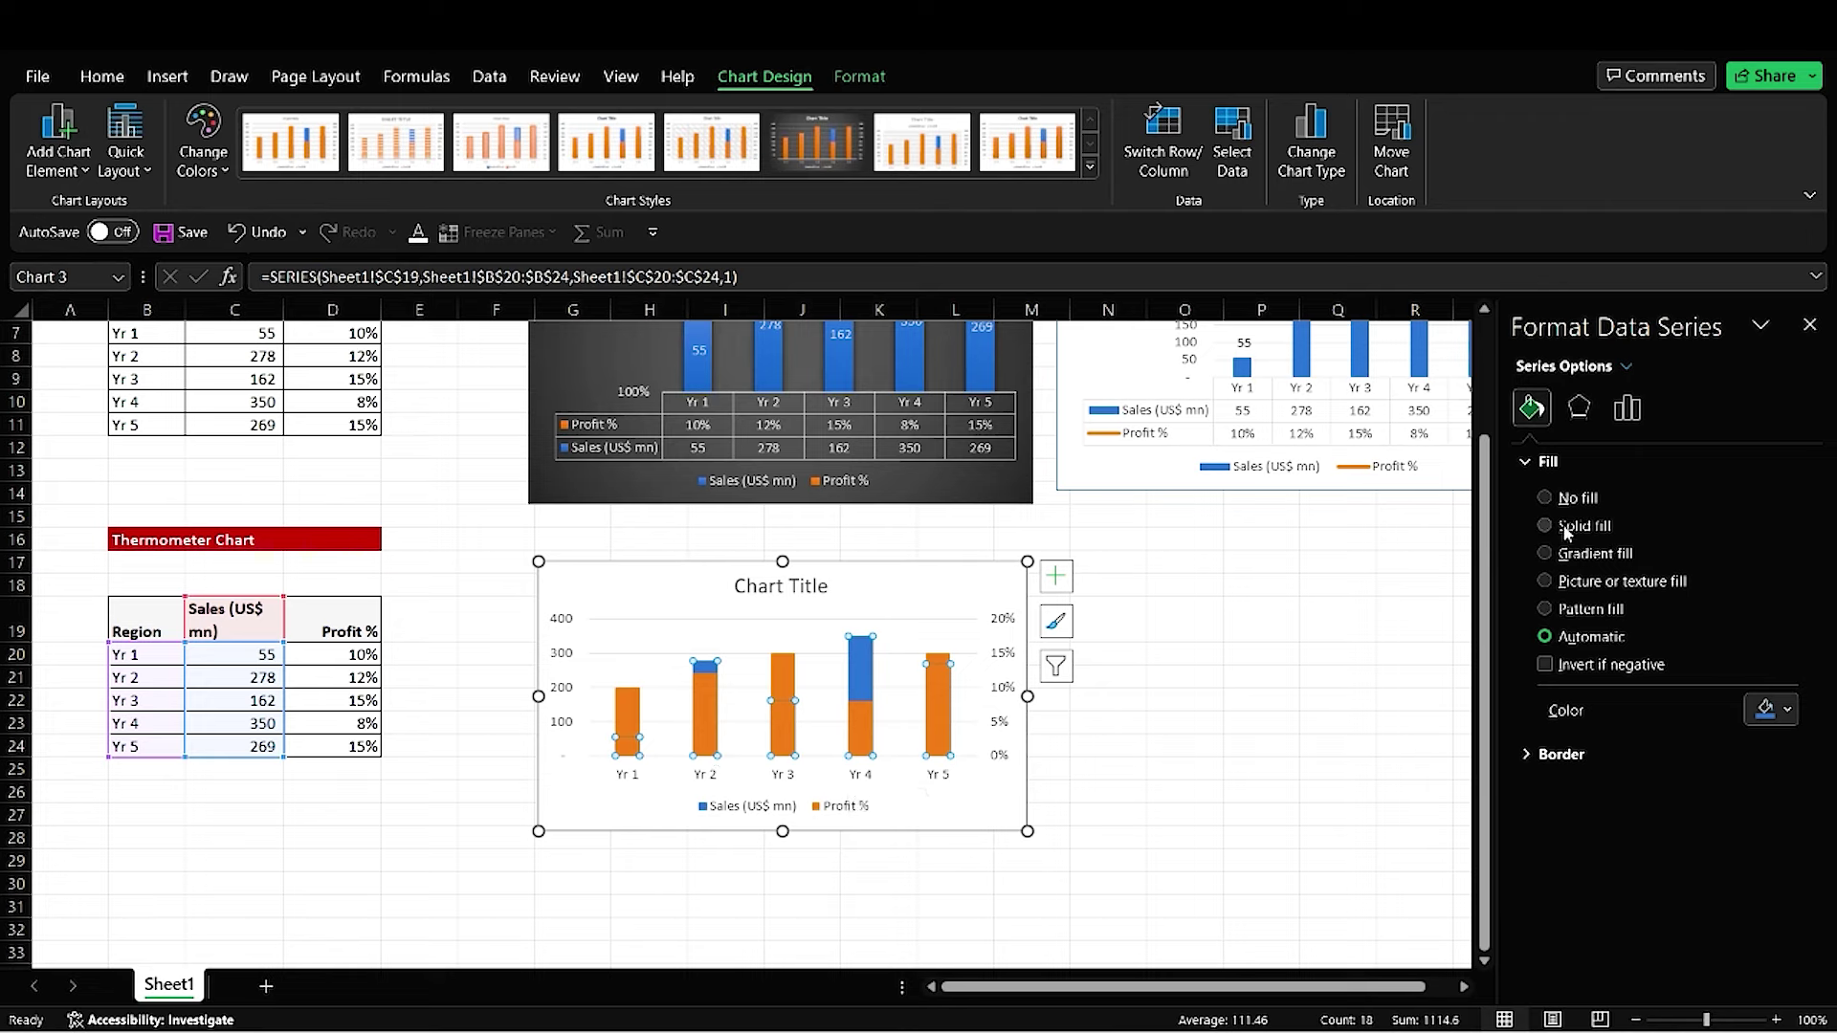
{"action": "left_click", "coordinate": [1547, 499]}
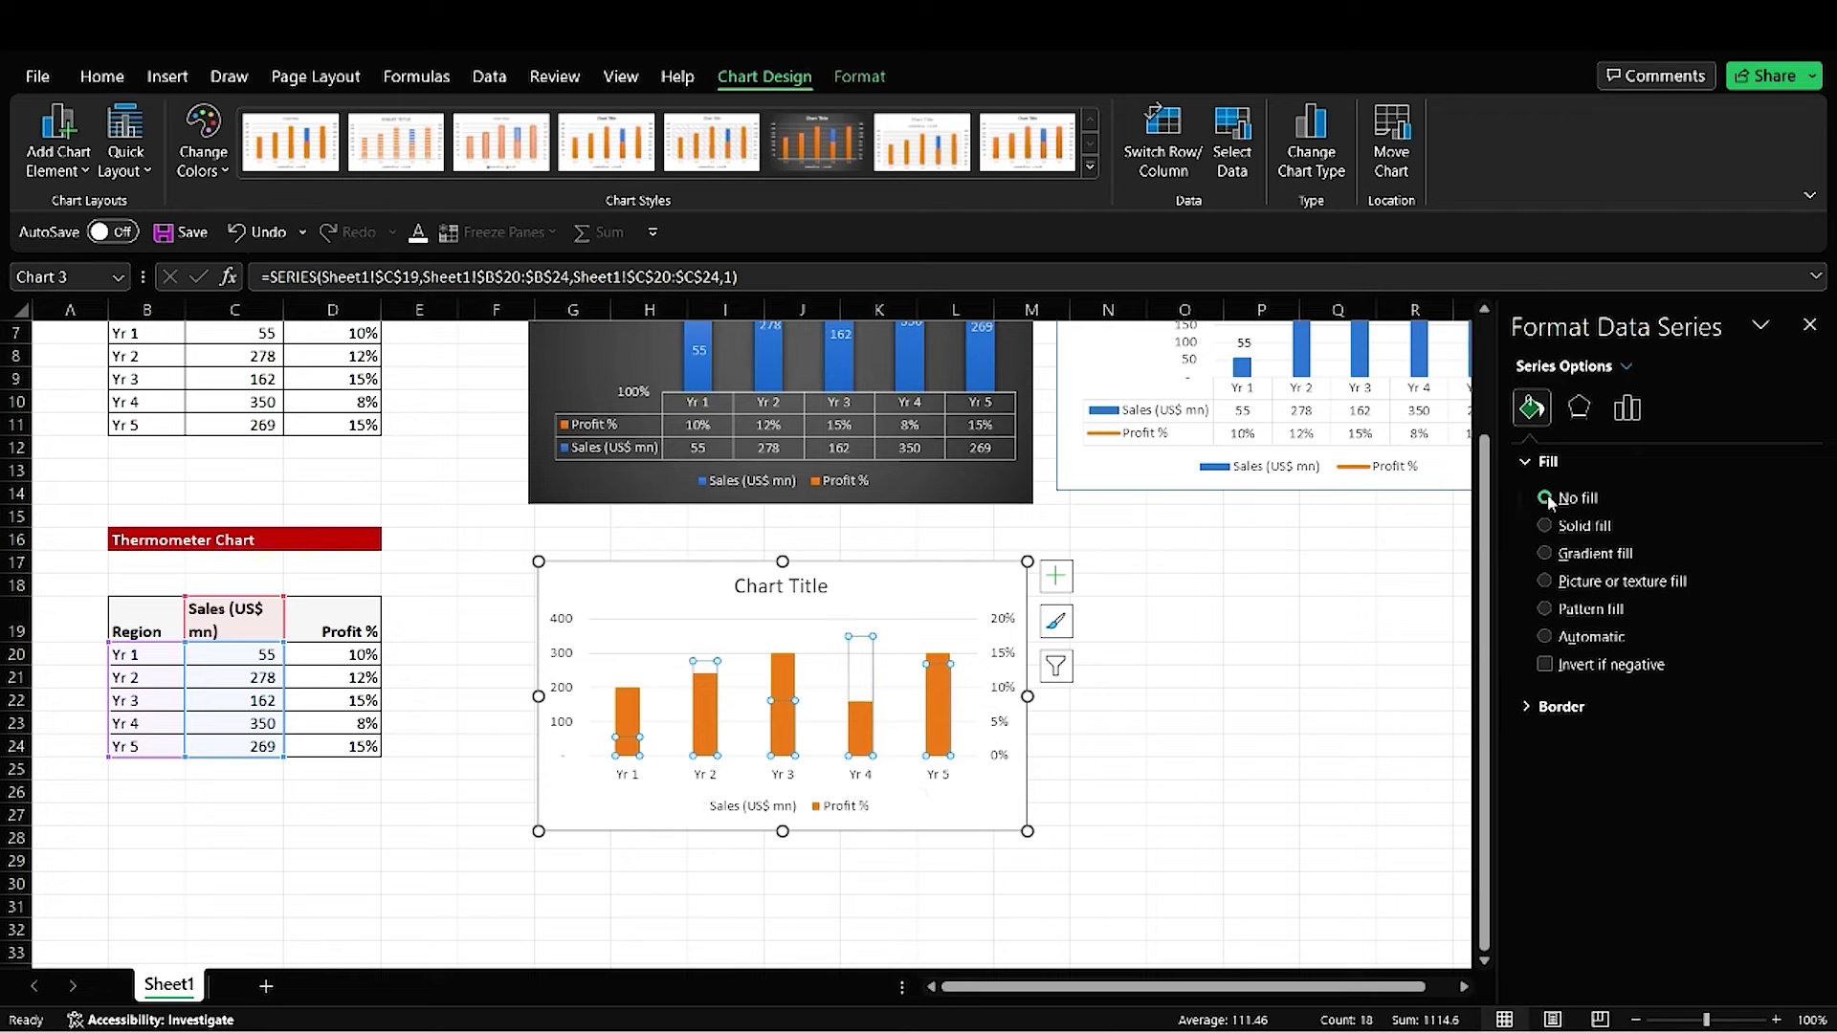
Step: Outline the Sales bars with a solid red 2.25 pt border
{"action": "left_click", "coordinate": [1530, 709]}
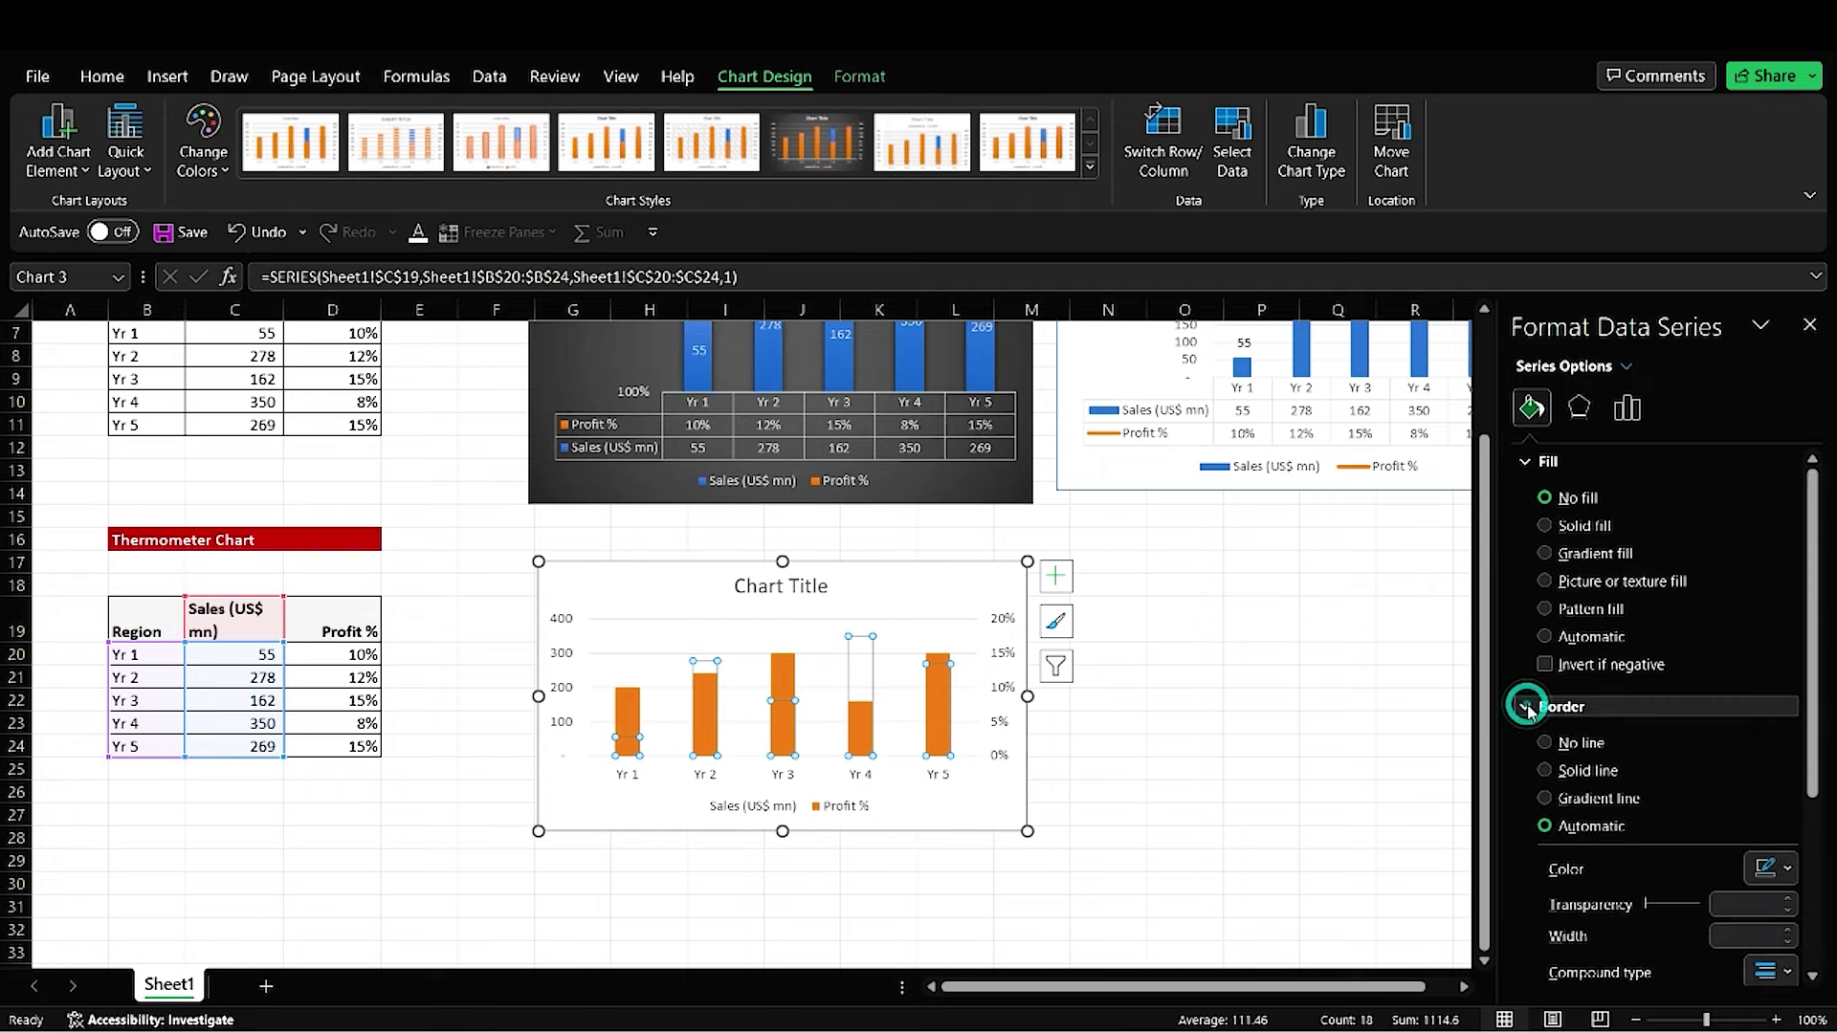
{"action": "left_click", "coordinate": [1790, 868]}
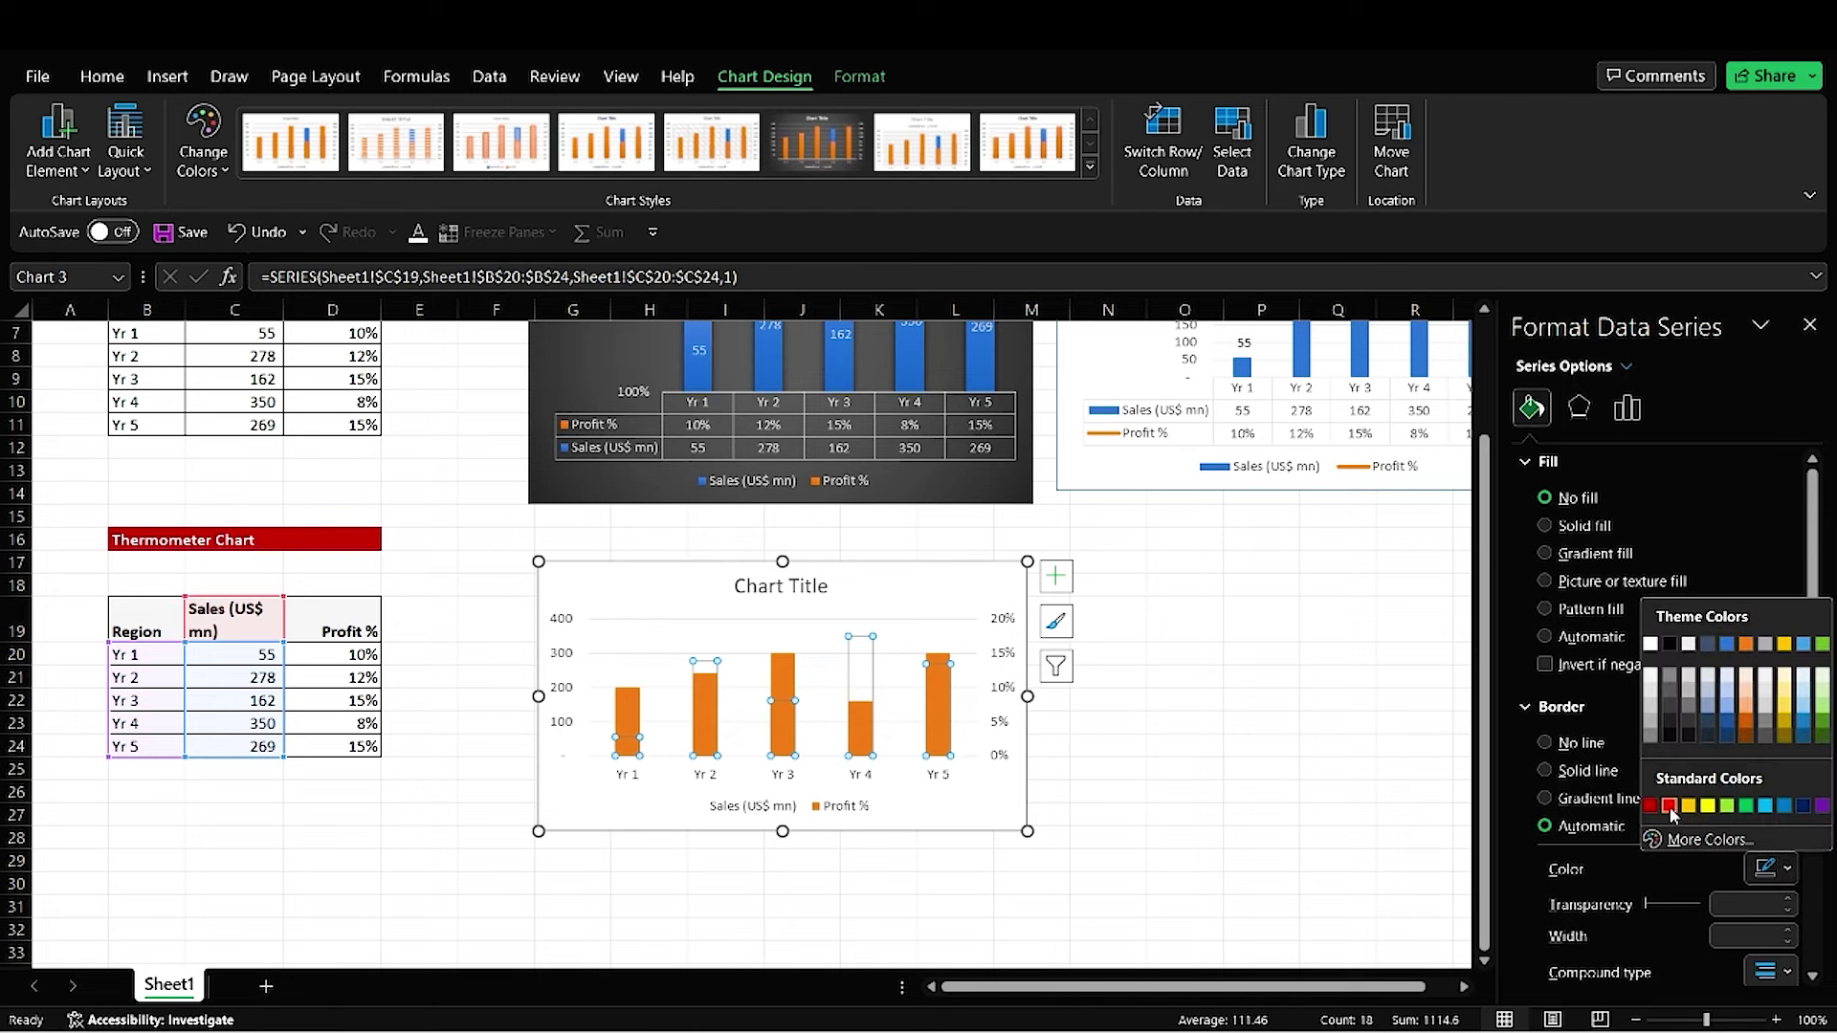
{"action": "left_click", "coordinate": [1670, 807]}
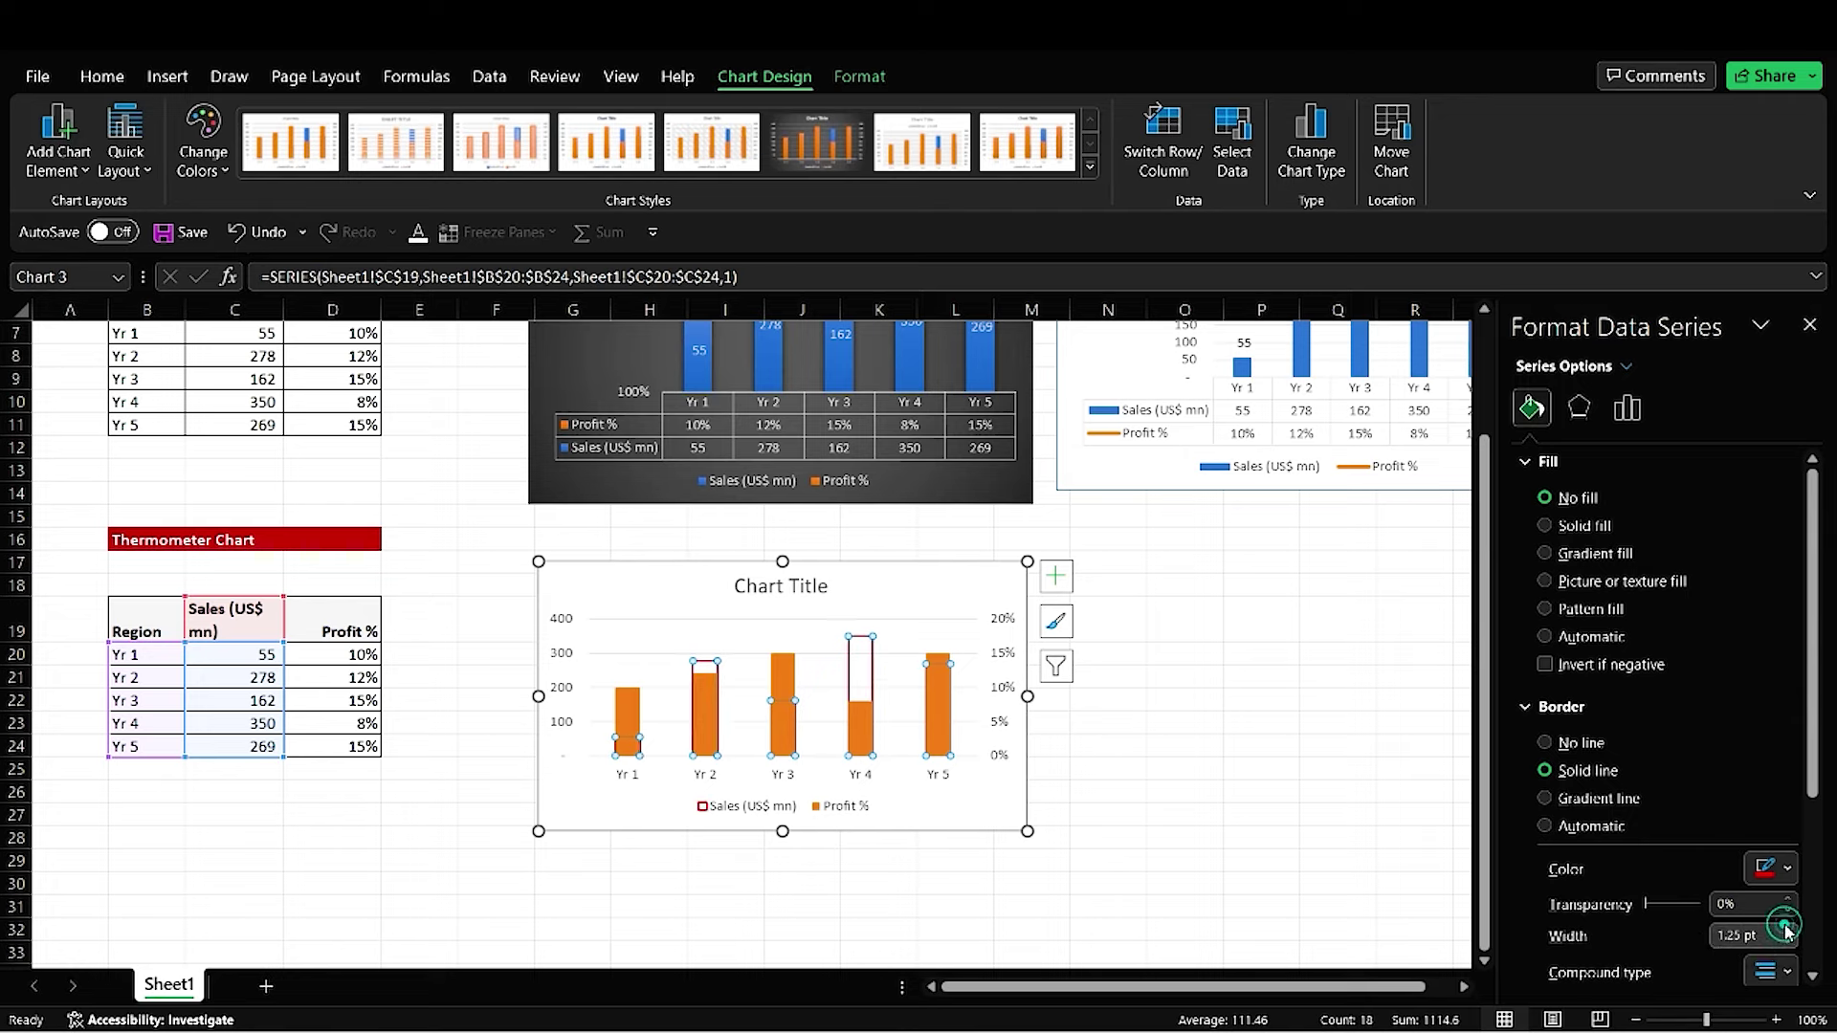
{"action": "left_click", "coordinate": [1789, 928]}
{"action": "left_click", "coordinate": [1788, 929]}
{"action": "left_click", "coordinate": [1788, 929]}
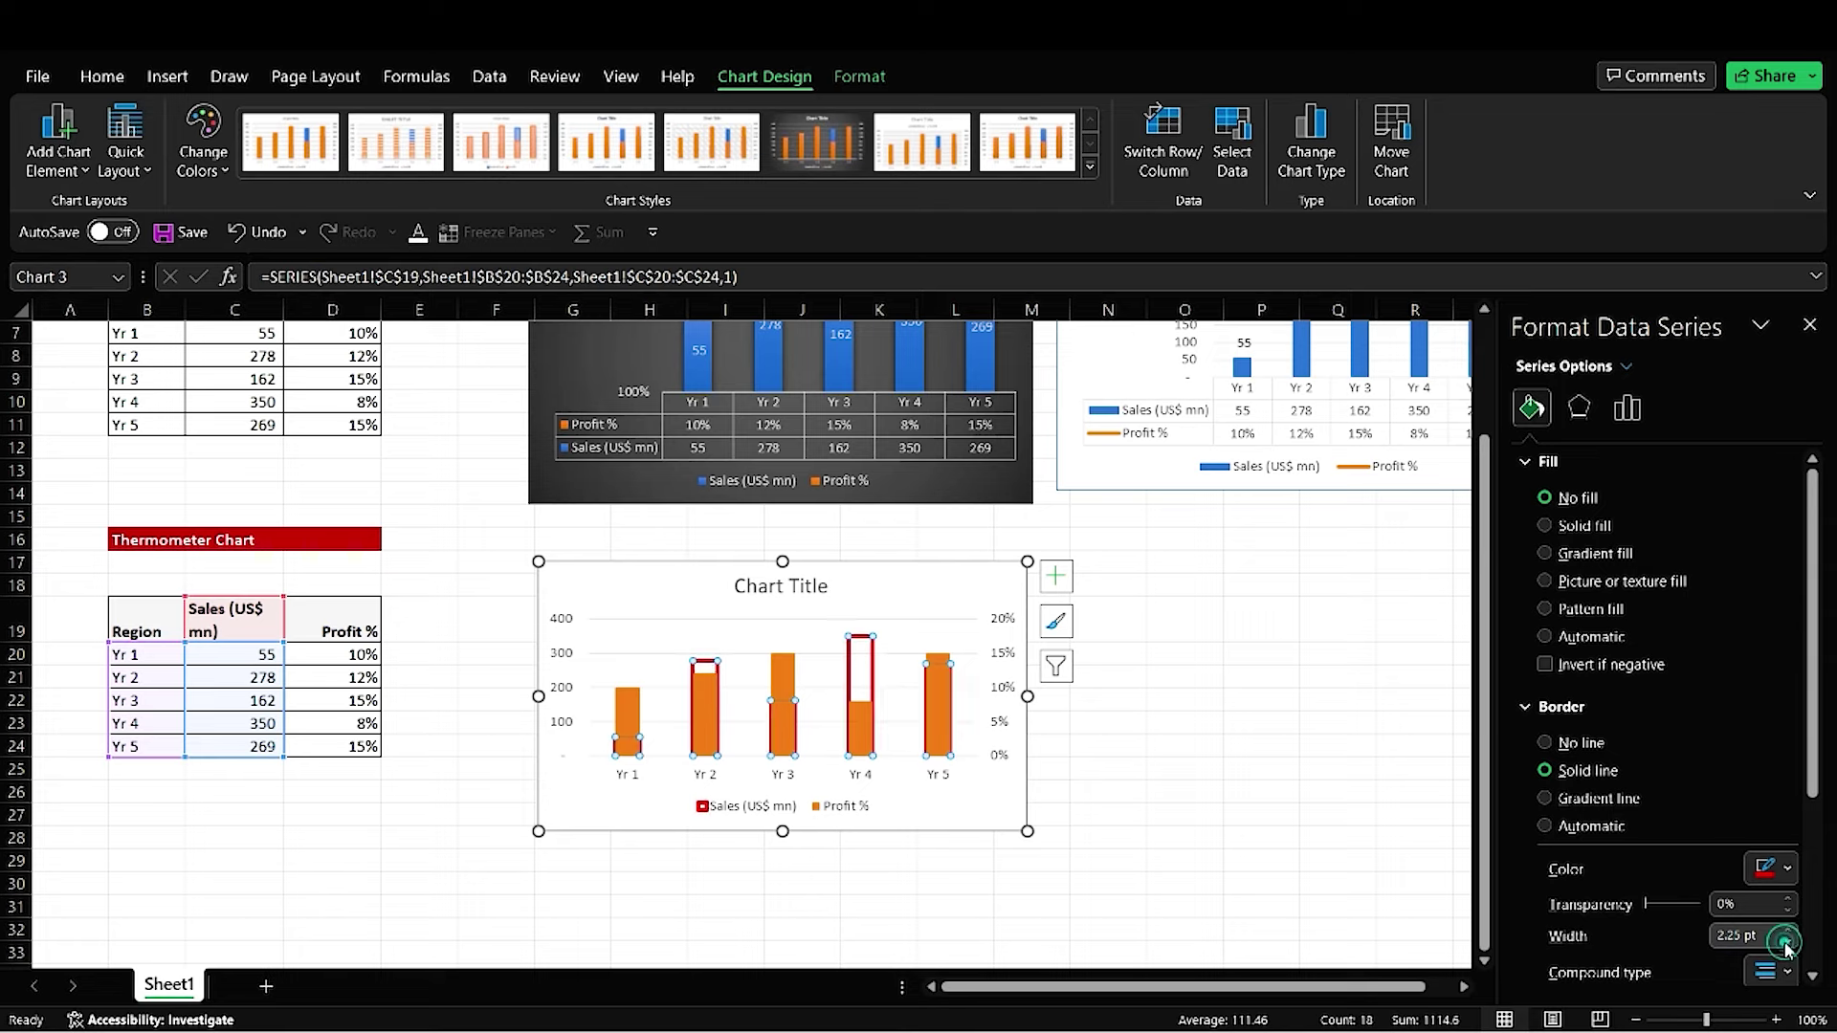
{"action": "left_click", "coordinate": [1787, 943]}
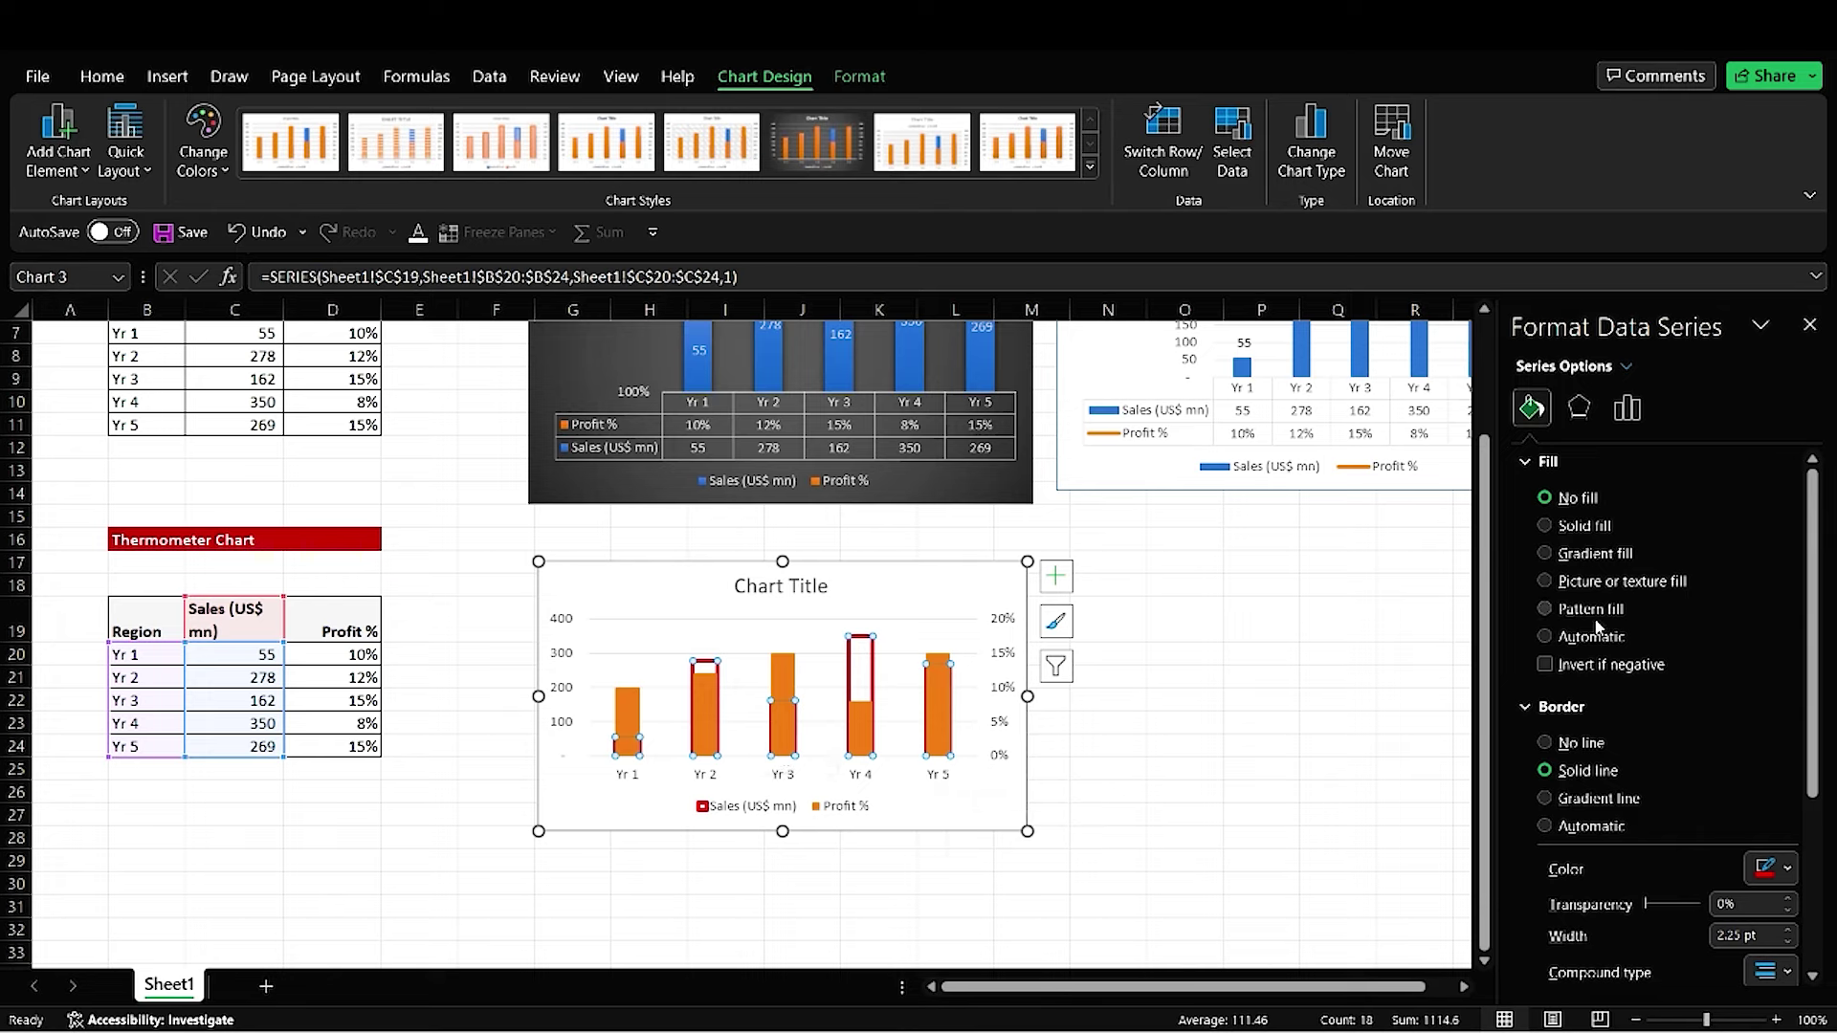
{"action": "left_click", "coordinate": [1630, 409]}
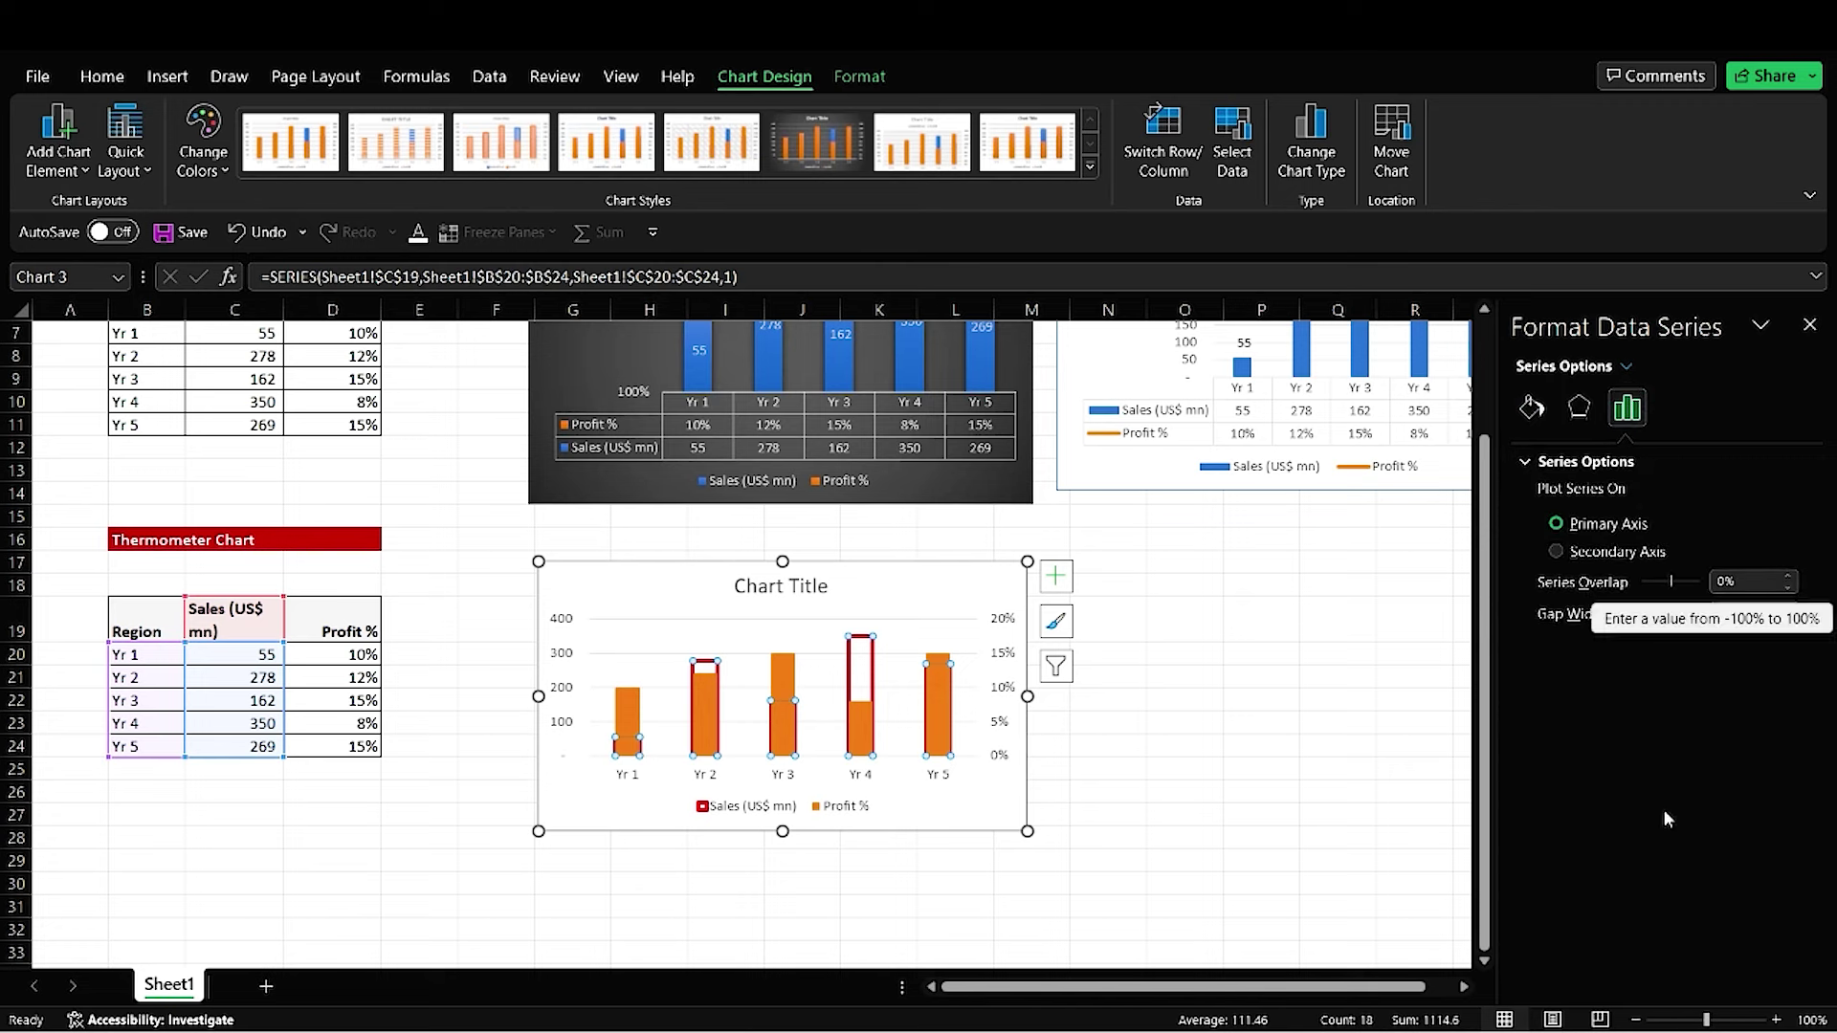
Step: Set the Sales series overlap to 100%
{"action": "left_click", "coordinate": [1556, 551]}
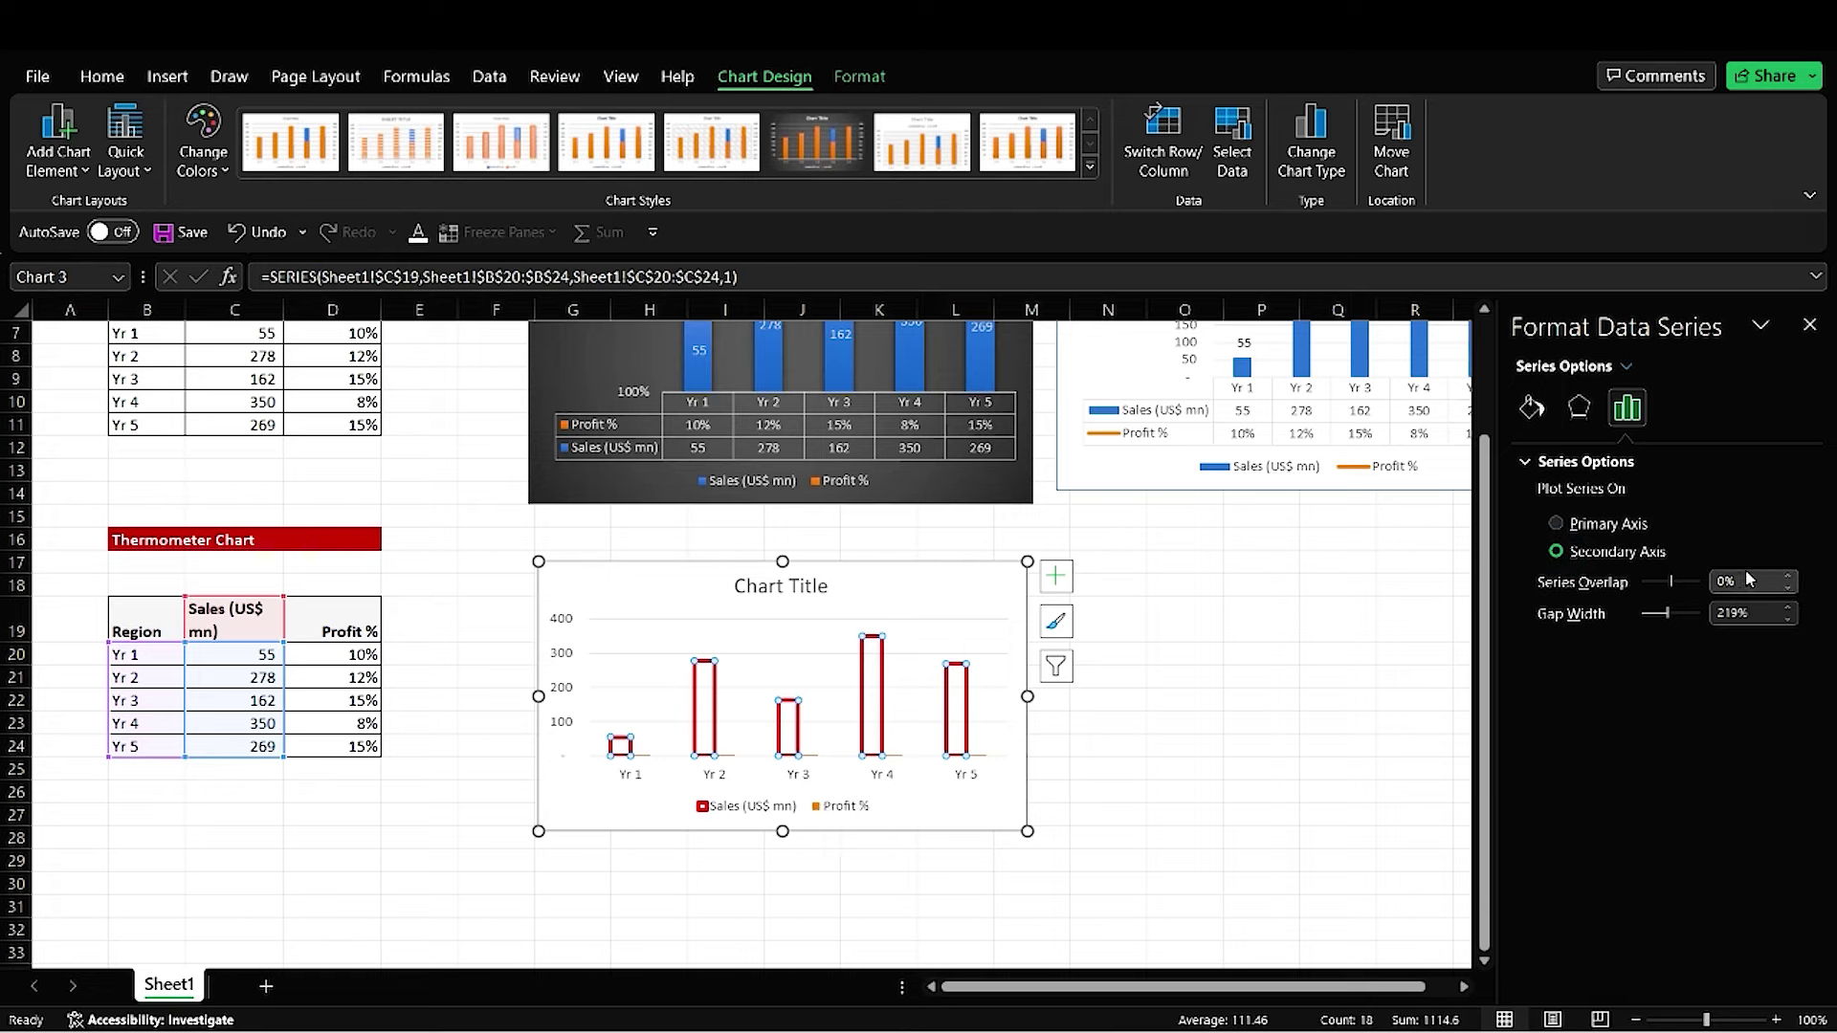
{"action": "left_click_drag", "start_coordinate": [1737, 581], "coordinate": [1713, 589]}
{"action": "type", "text": "100"}
{"action": "left_click", "coordinate": [1703, 739]}
{"action": "left_click", "coordinate": [1562, 524]}
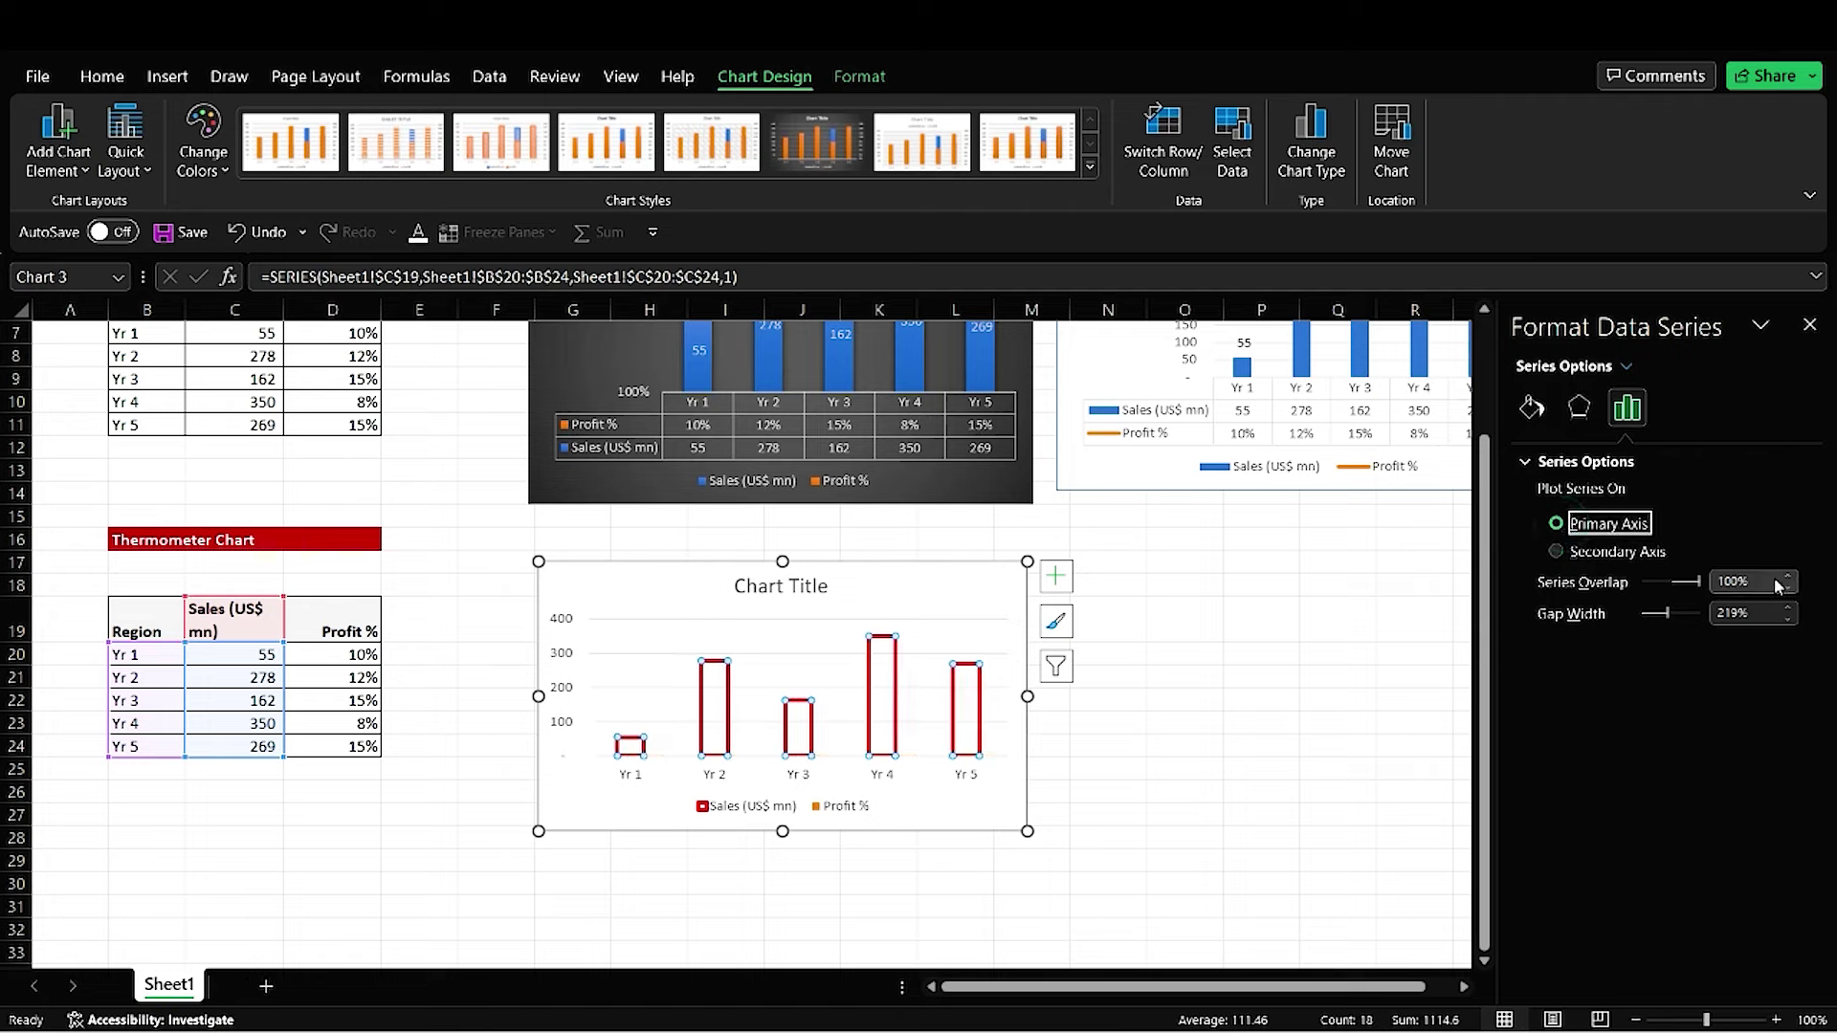
{"action": "left_click", "coordinate": [1554, 553]}
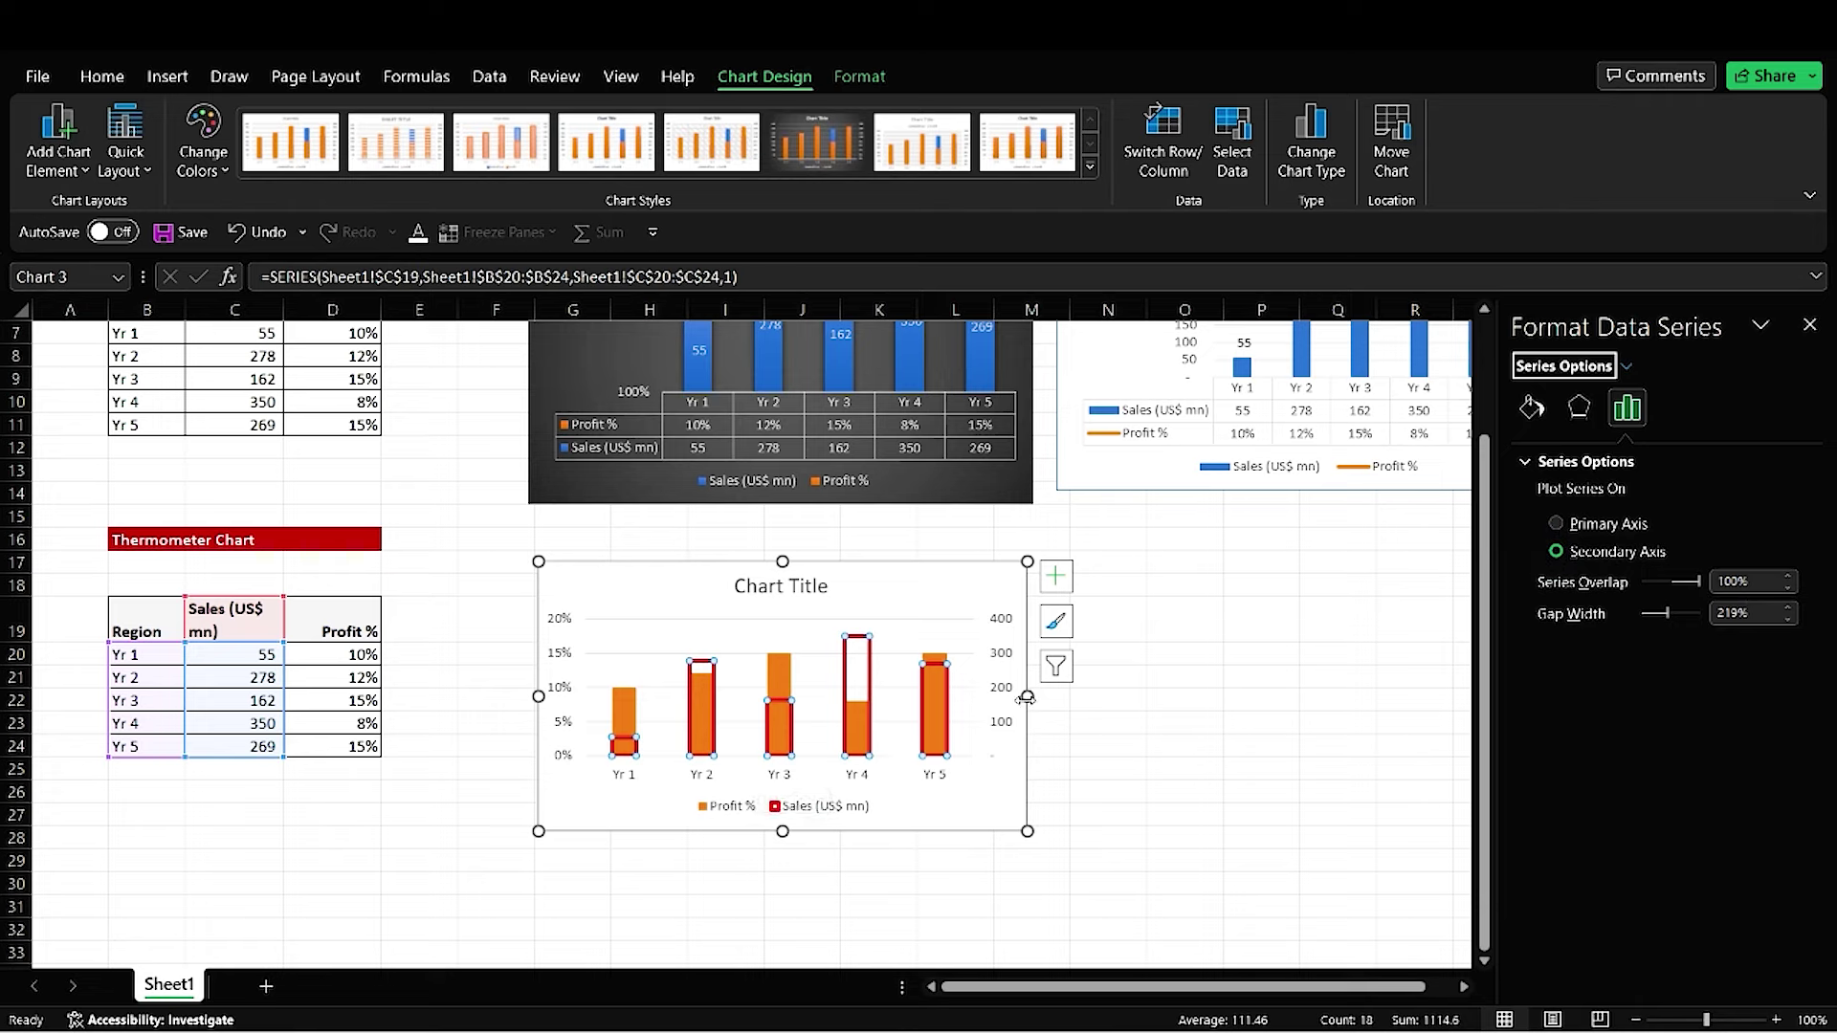
Step: Plot the Profit % series on the secondary axis
{"action": "left_click", "coordinate": [1629, 366]}
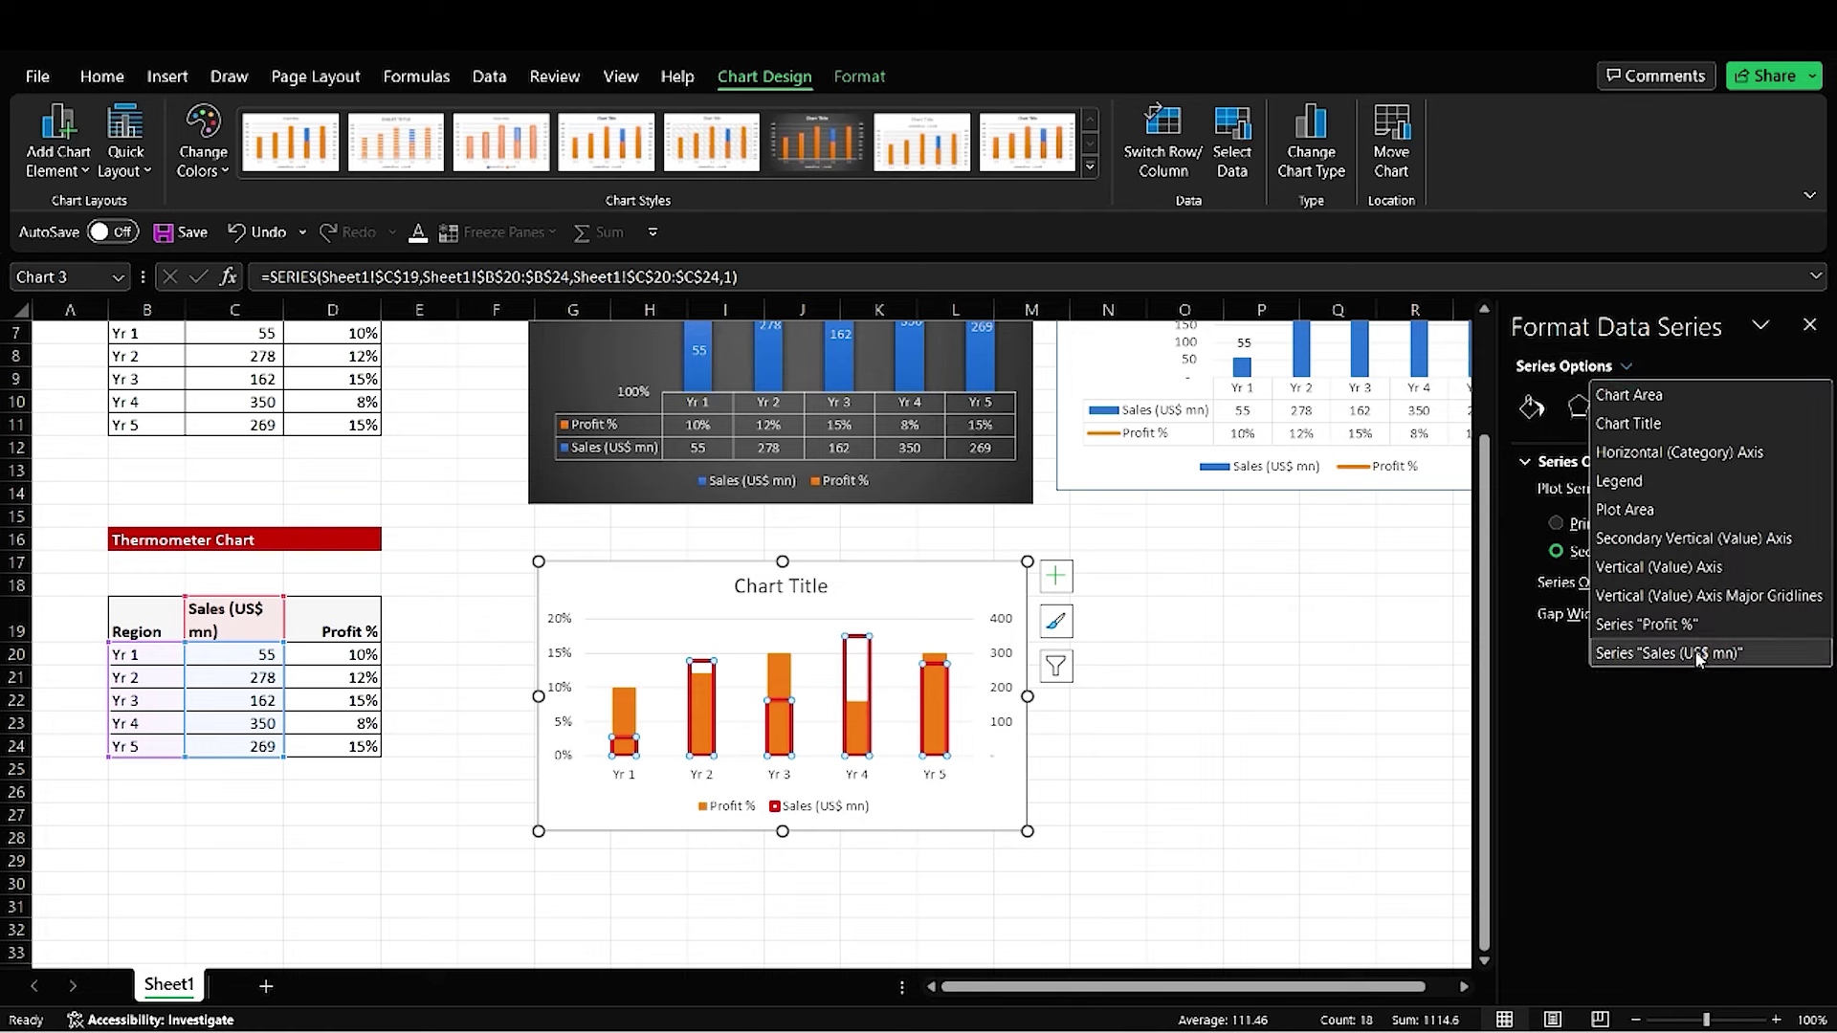
{"action": "left_click", "coordinate": [1677, 625]}
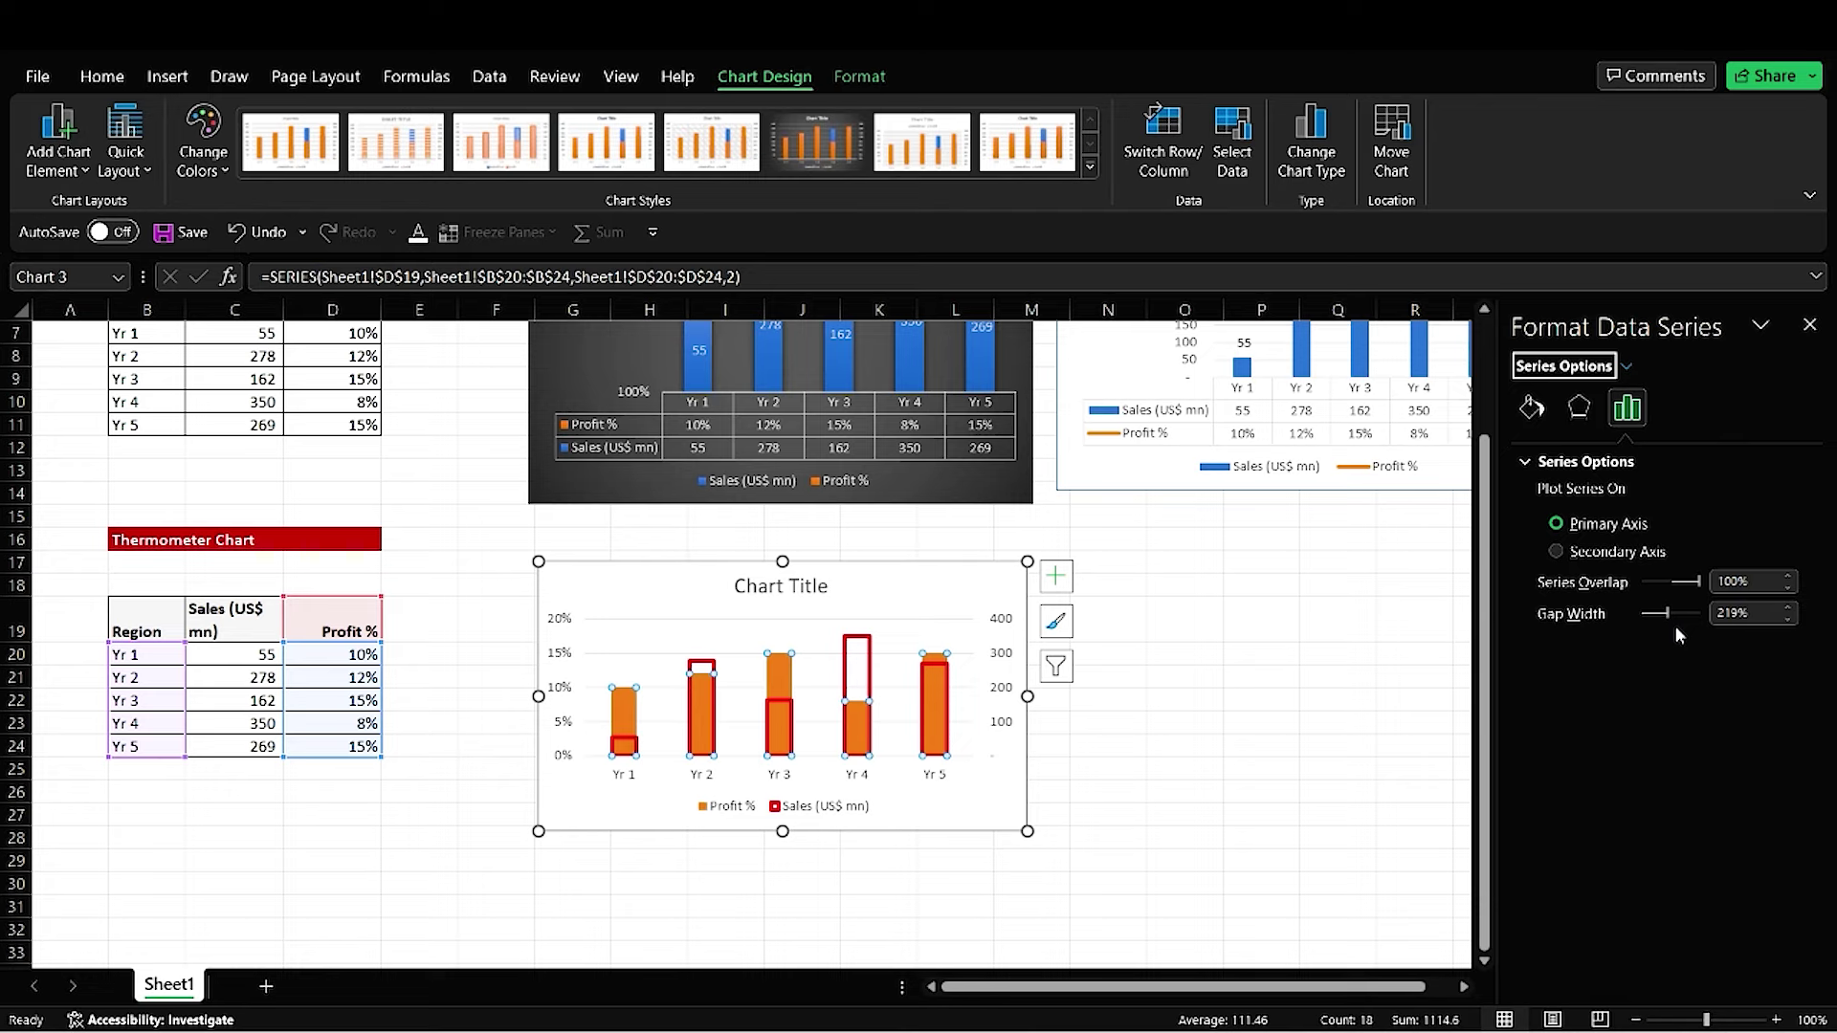
{"action": "left_click", "coordinate": [1557, 553]}
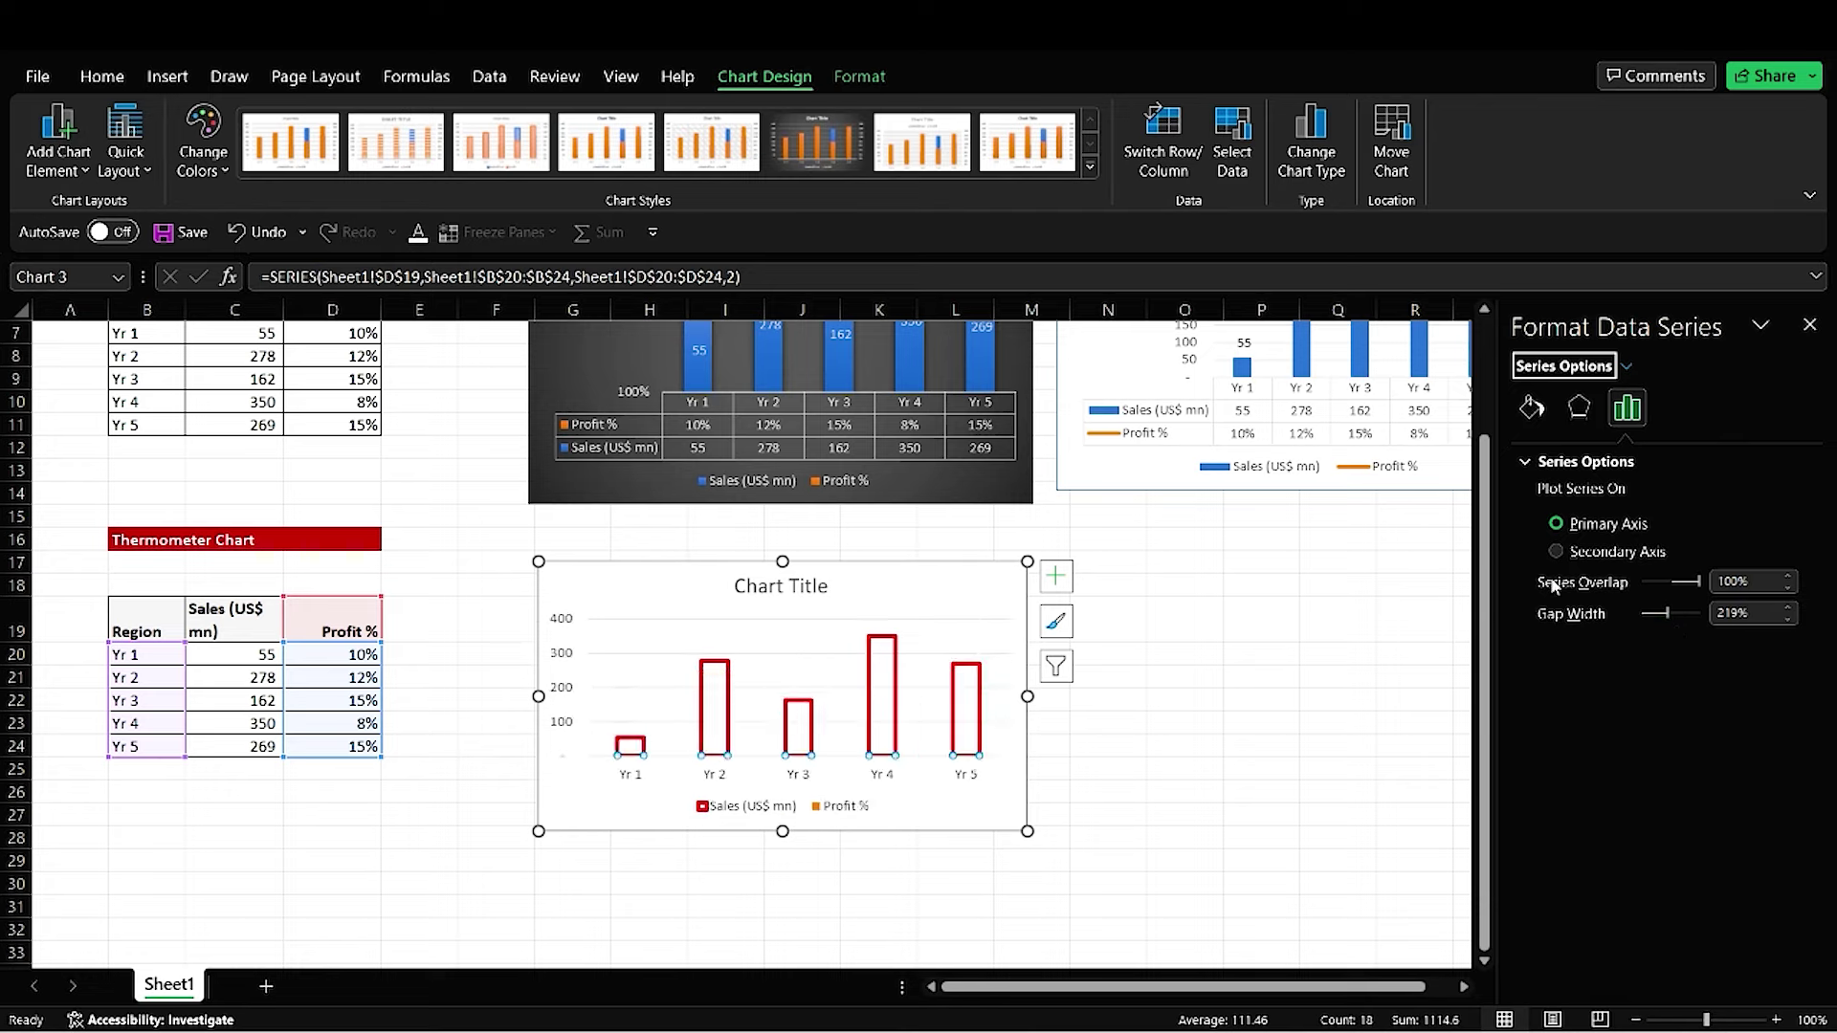
{"action": "left_click", "coordinate": [1626, 365]}
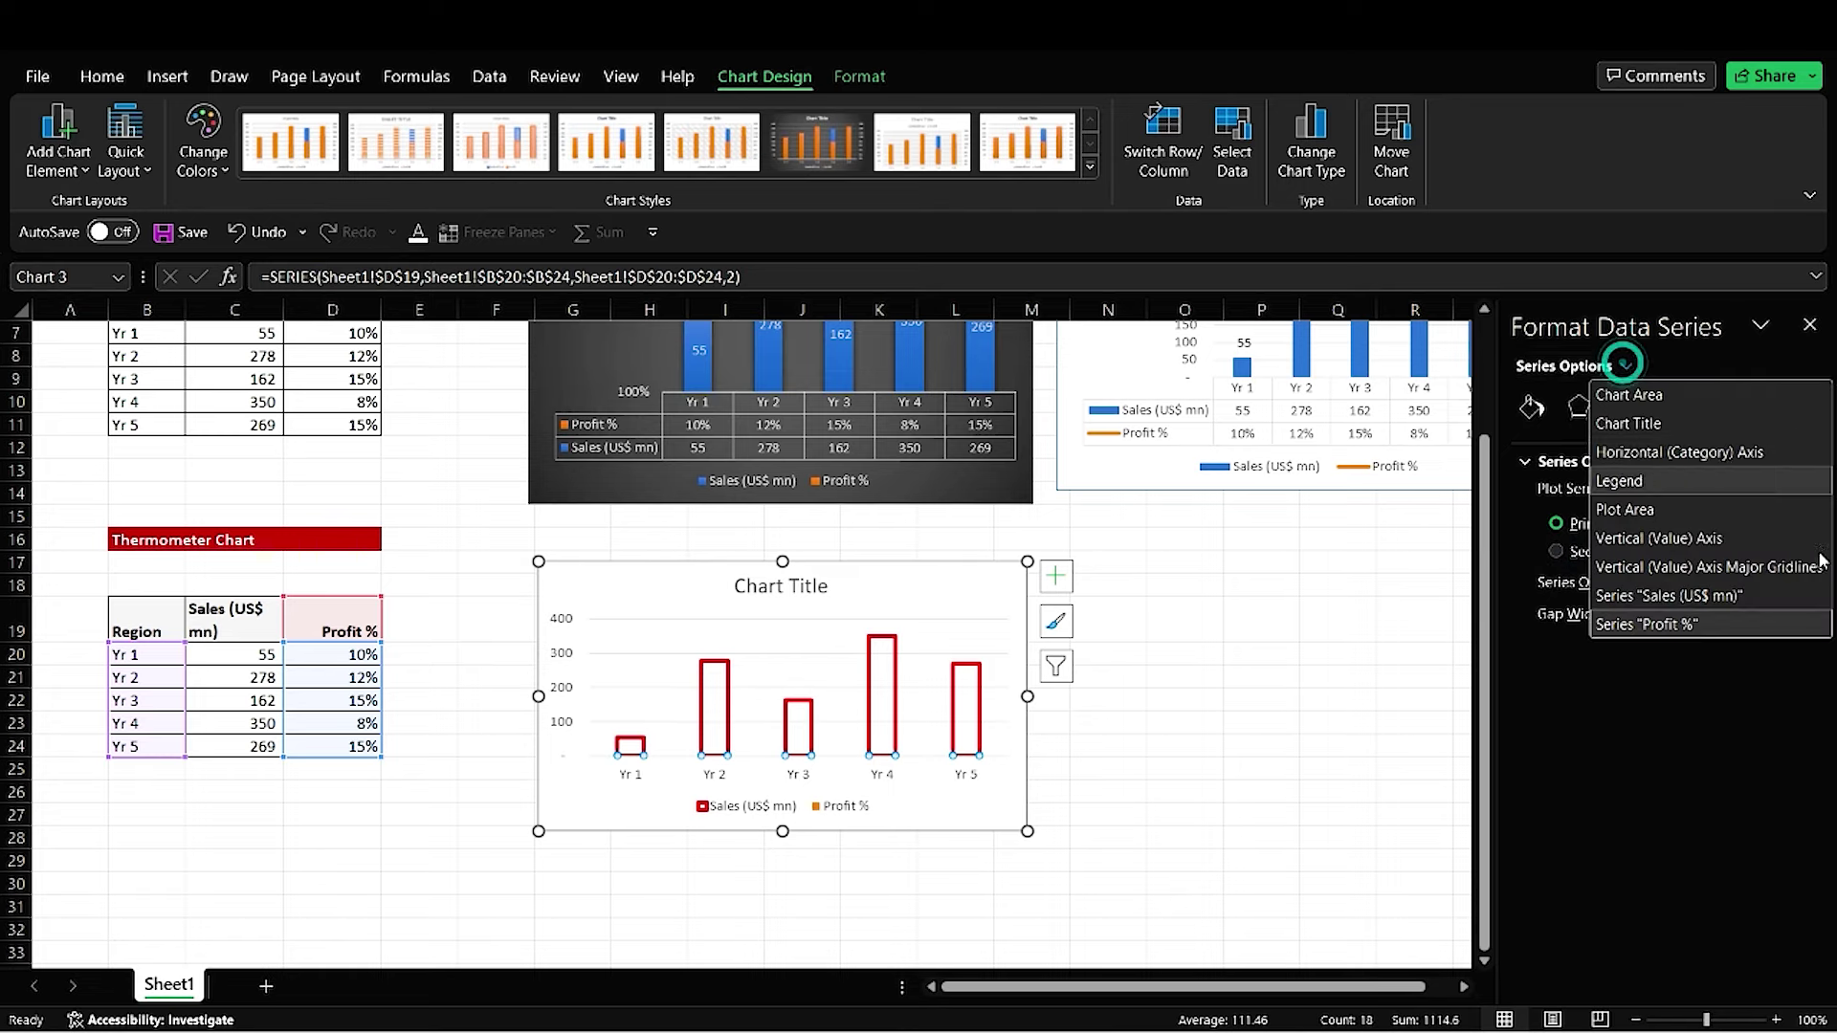
{"action": "left_click", "coordinate": [1686, 624]}
{"action": "left_click", "coordinate": [1569, 552]}
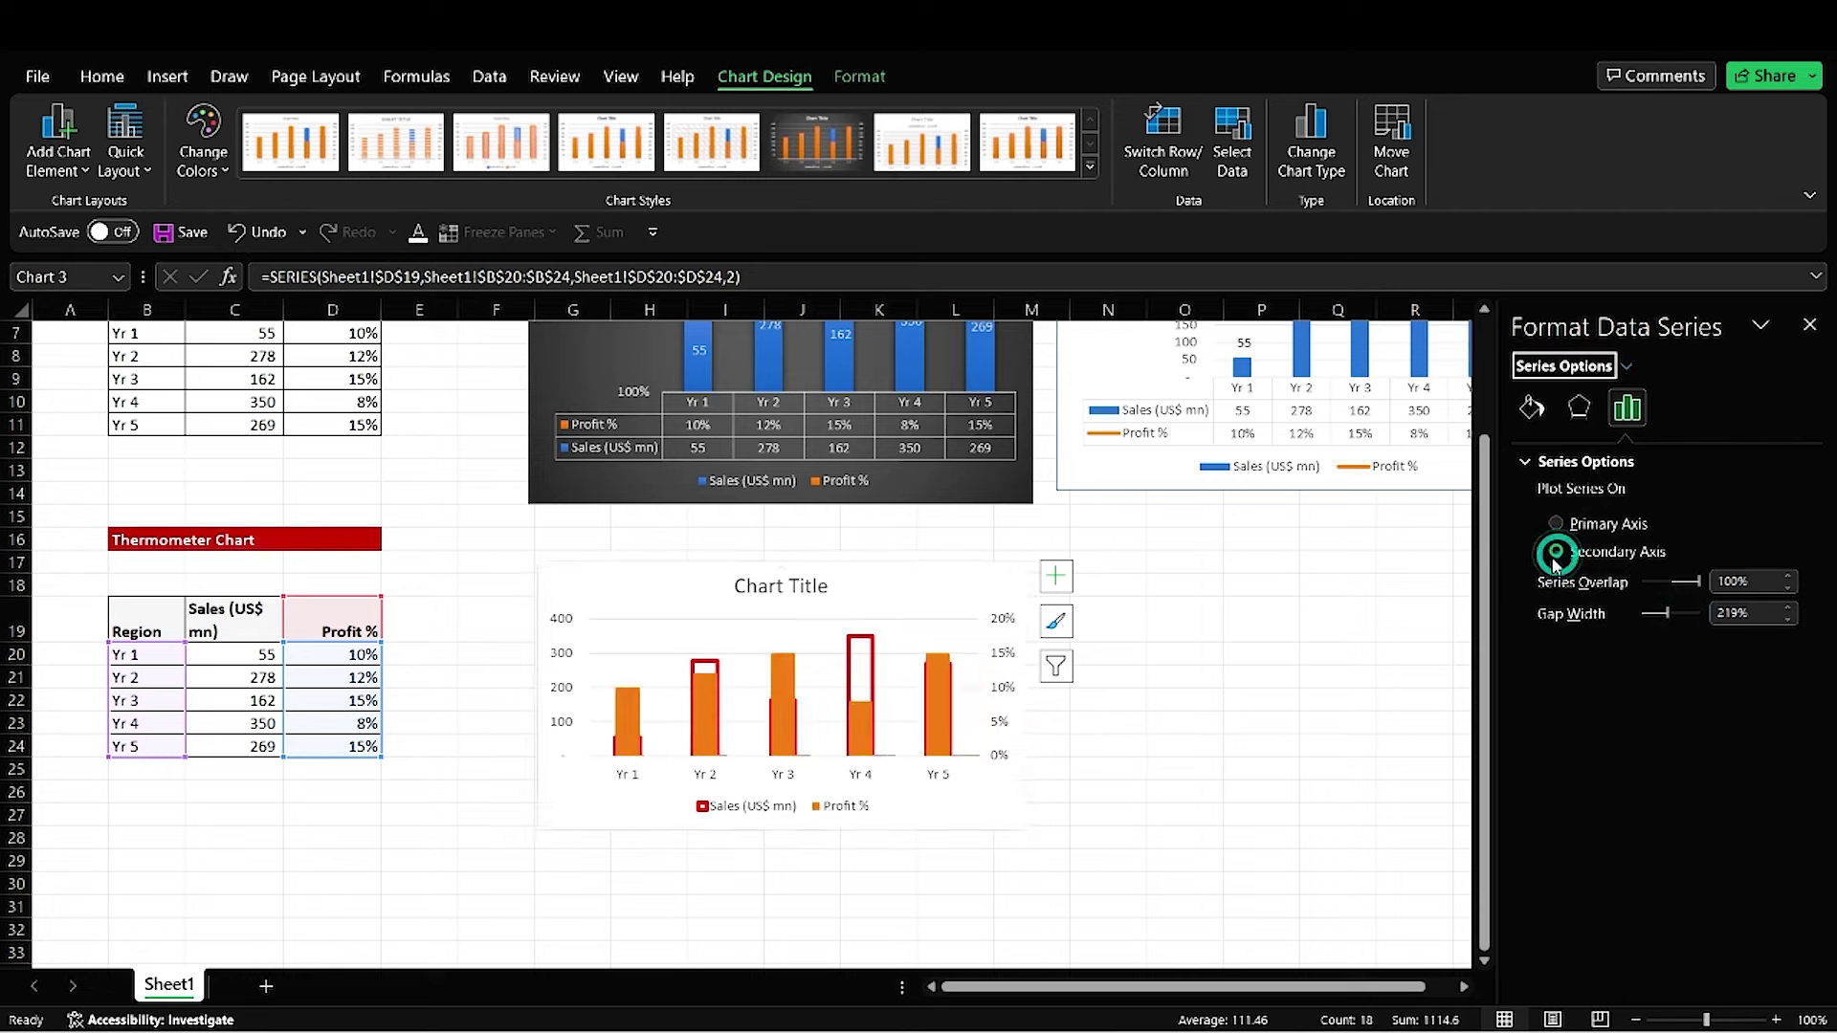
Step: Give the Profit % bars a solid green fill with no border
{"action": "left_click", "coordinate": [1532, 408]}
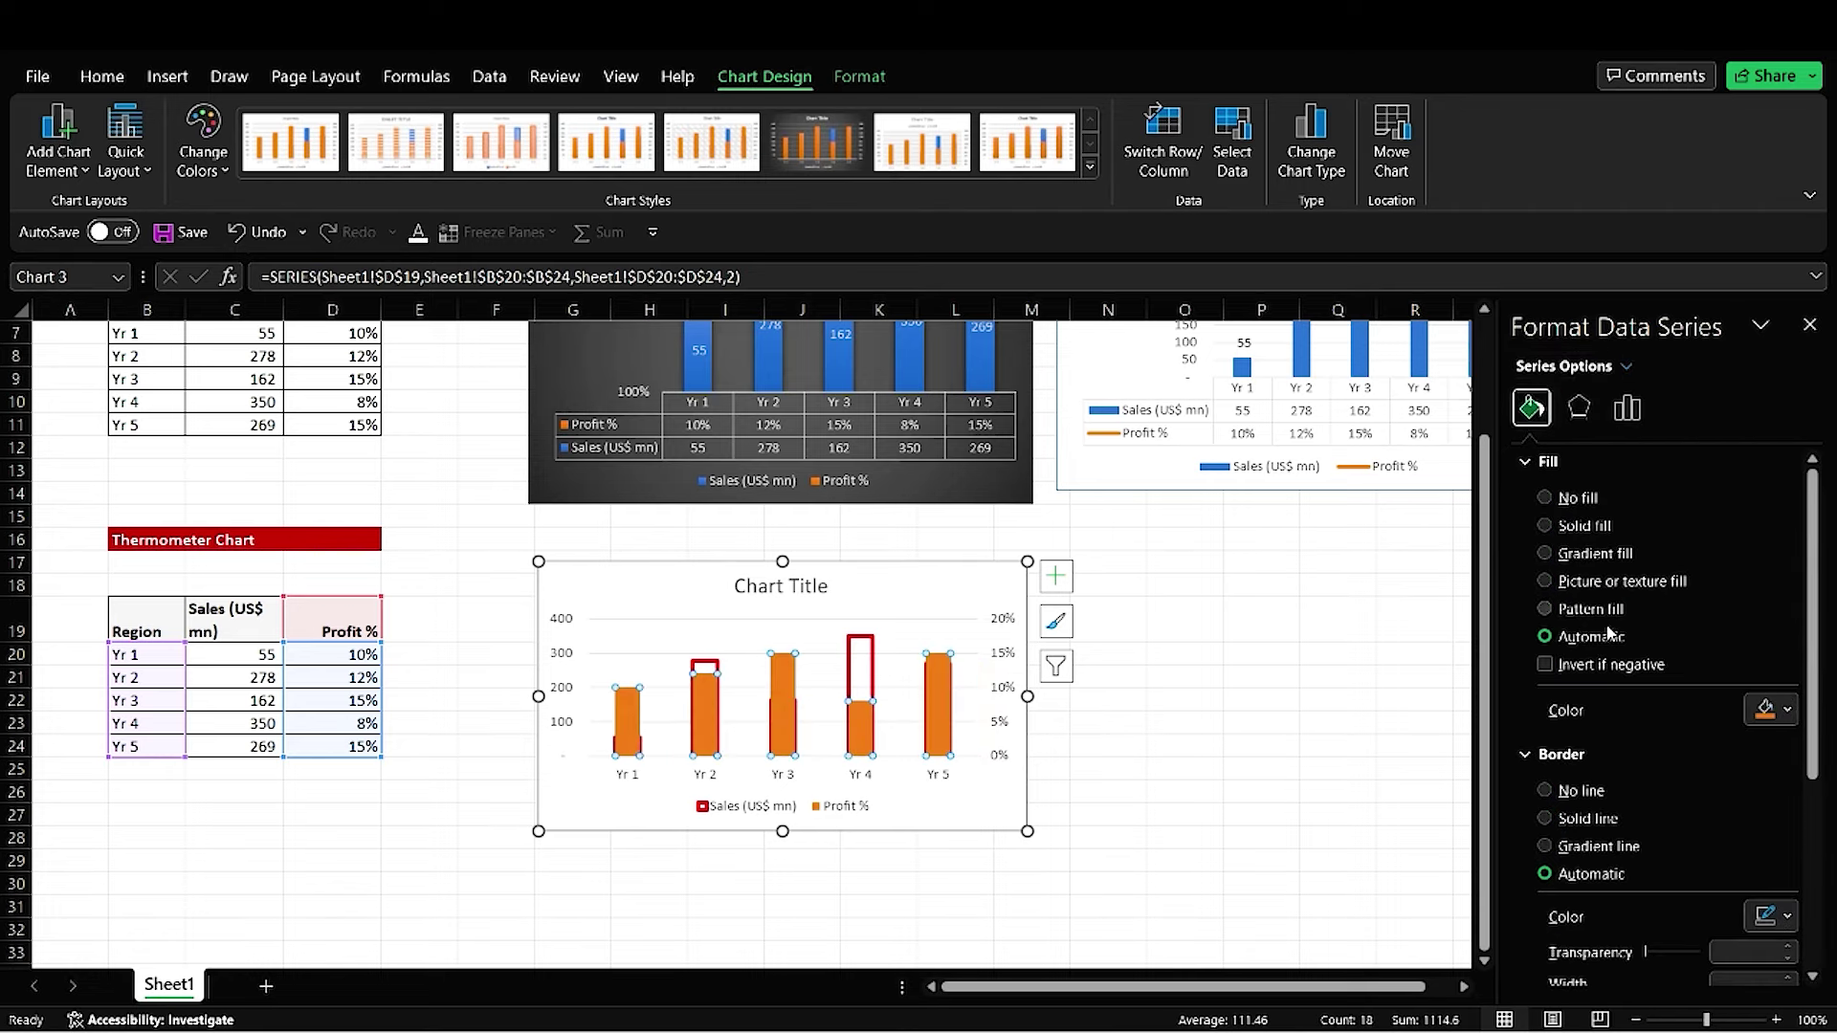
{"action": "left_click", "coordinate": [1545, 526]}
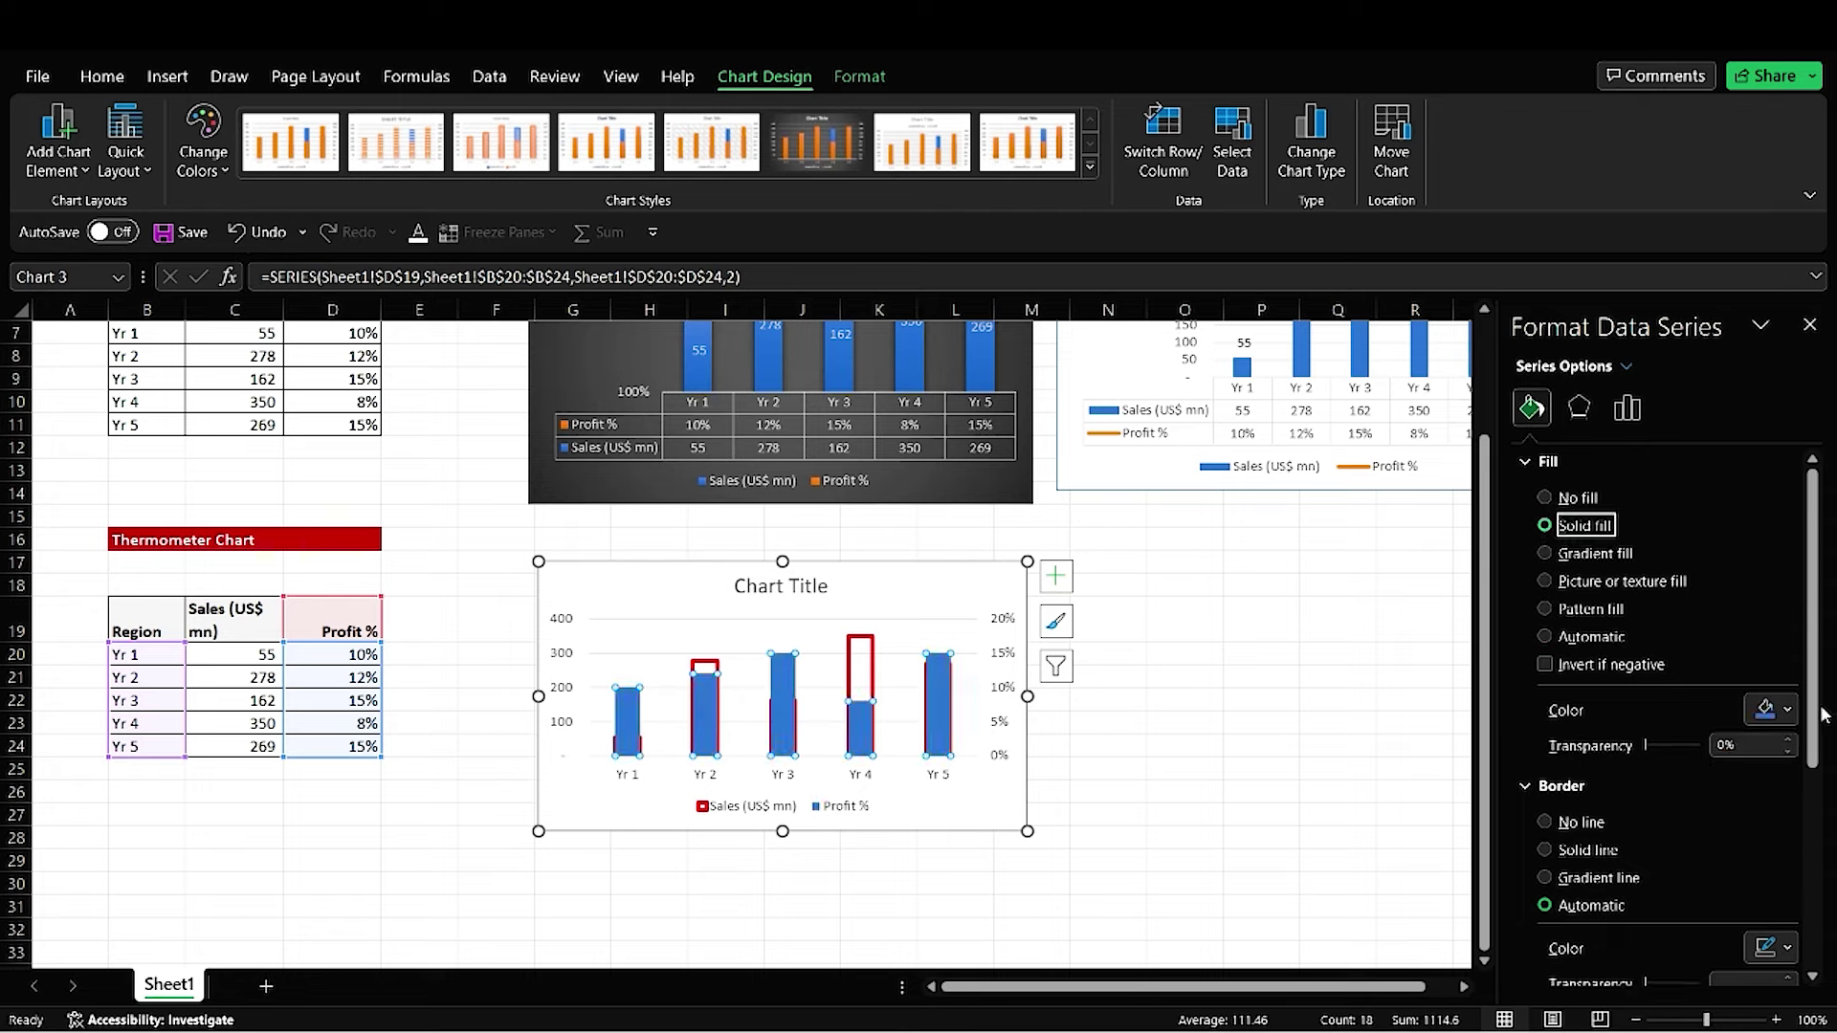
{"action": "left_click", "coordinate": [1776, 710]}
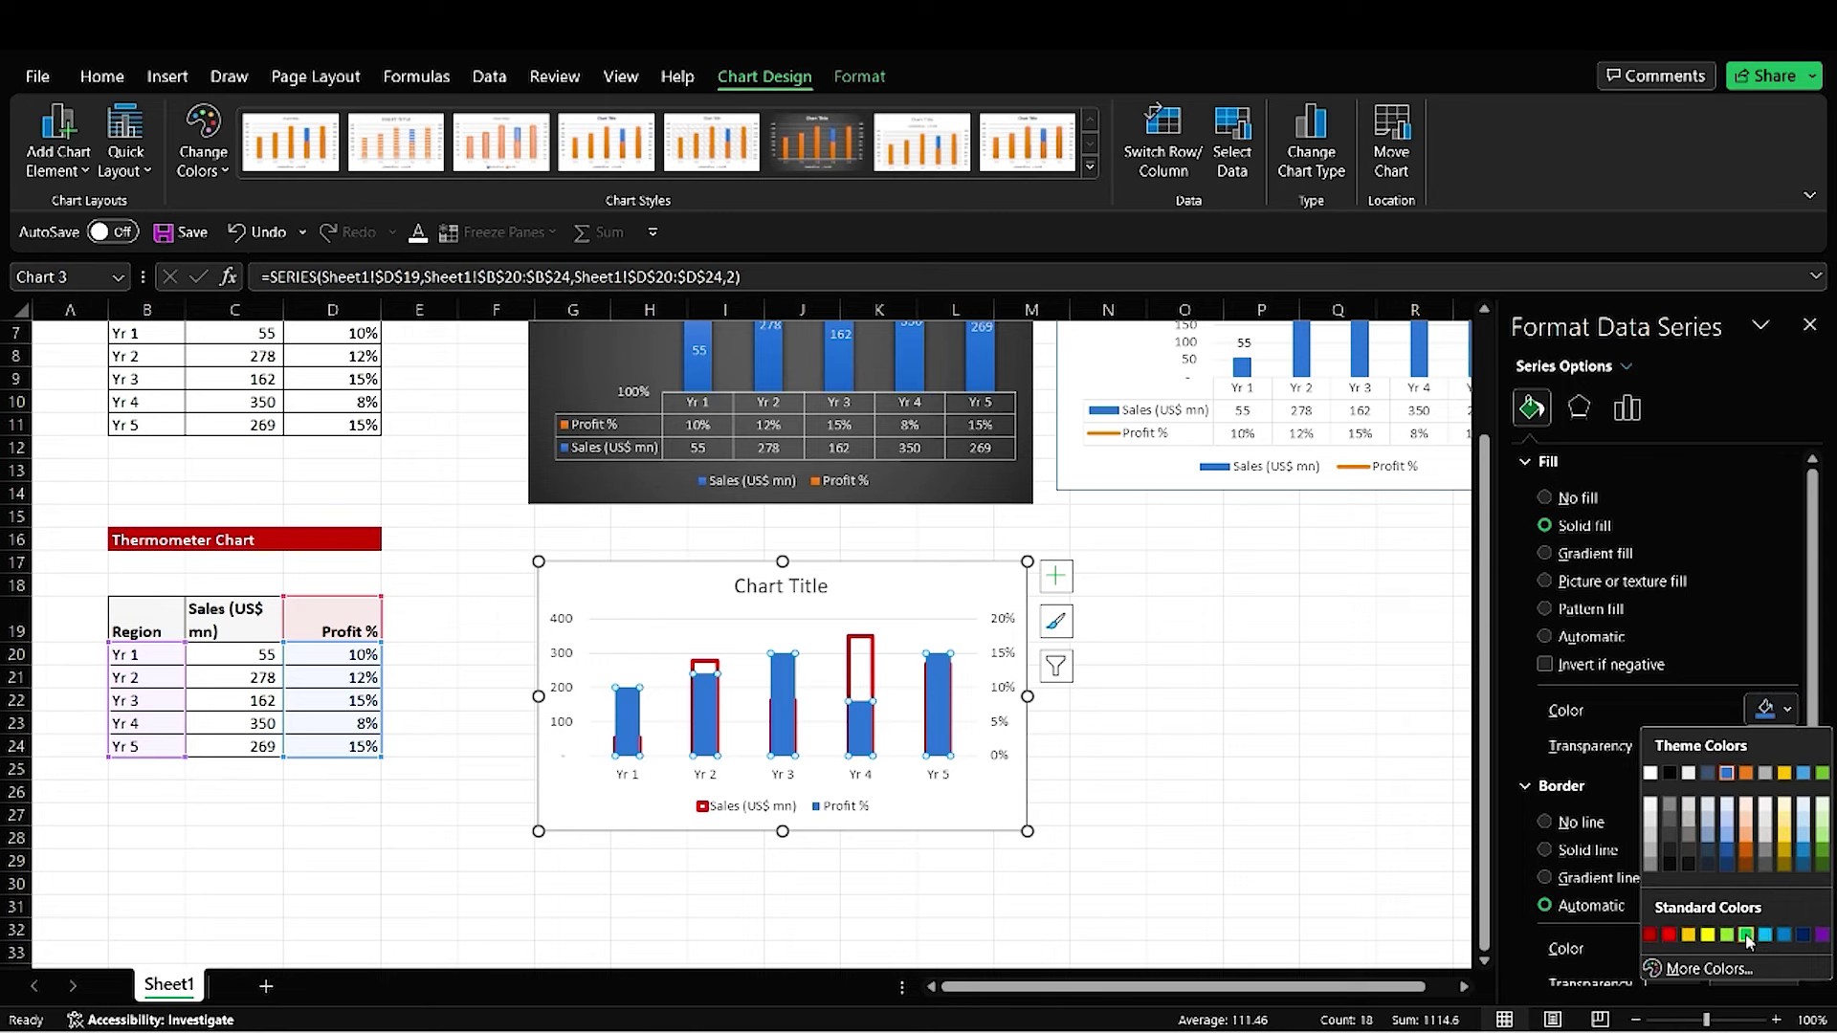
{"action": "left_click", "coordinate": [1745, 936]}
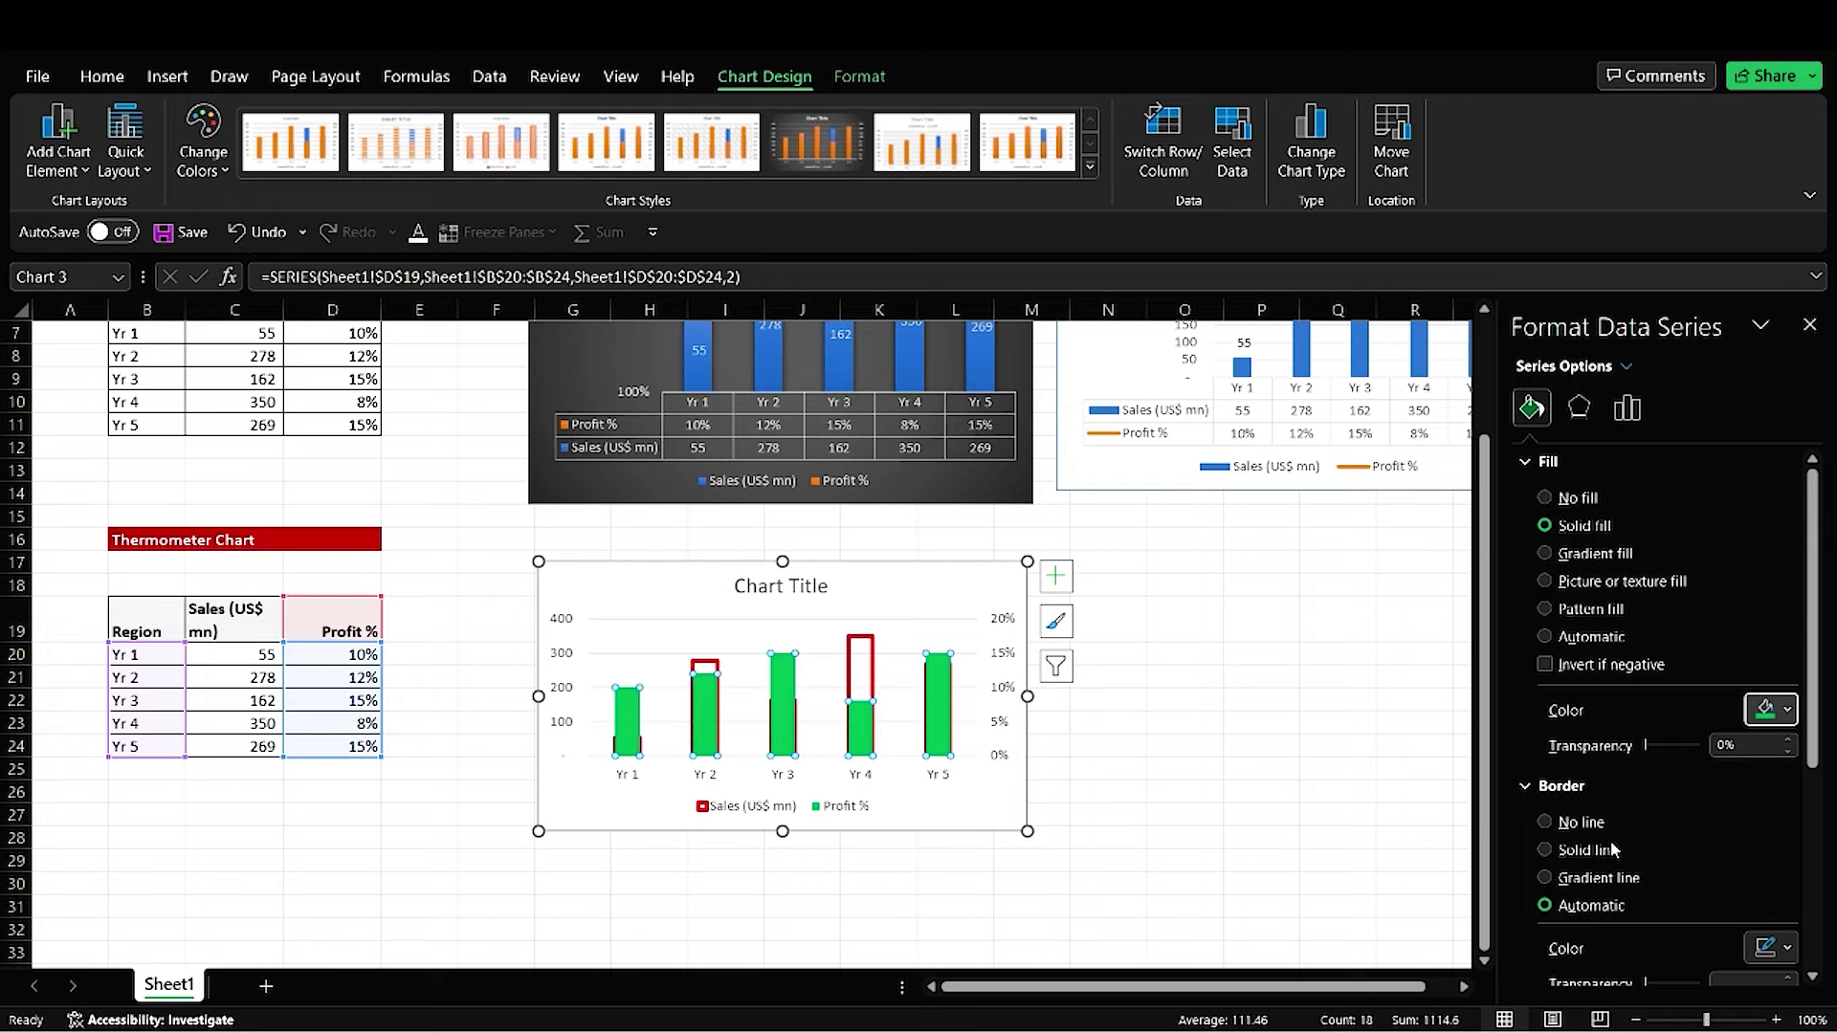
{"action": "left_click", "coordinate": [1546, 822]}
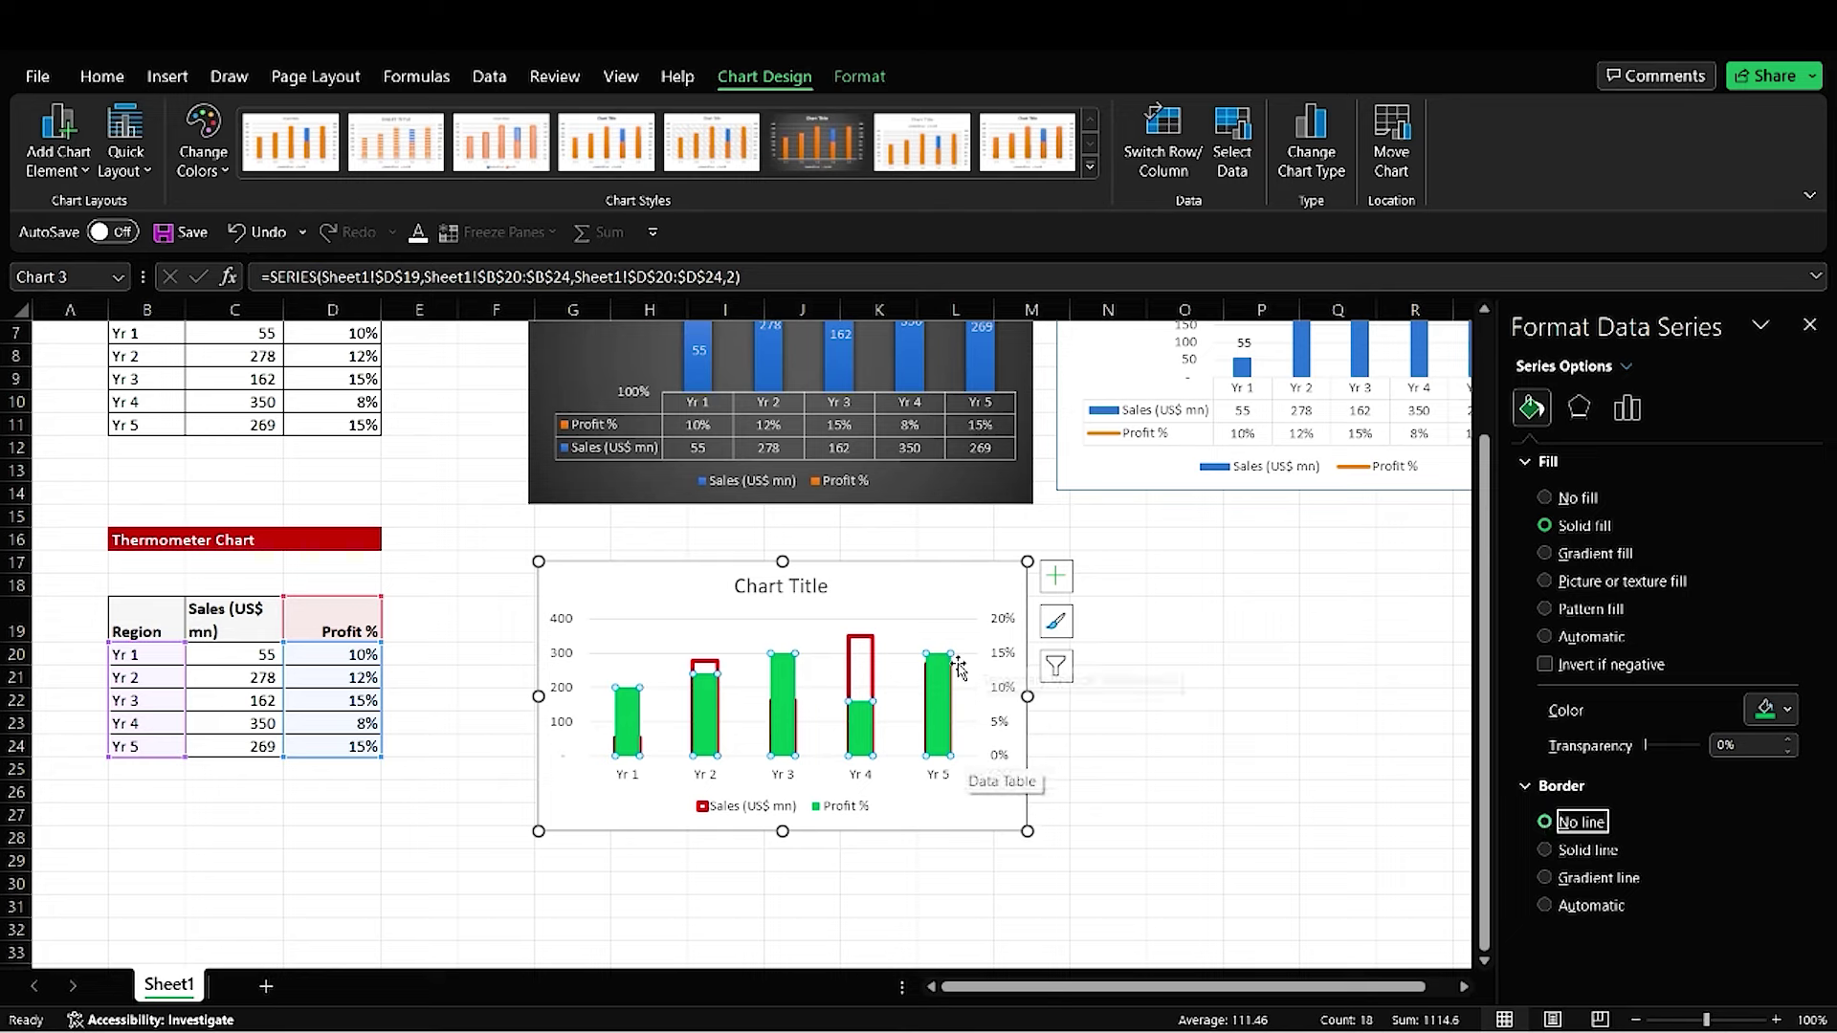
Step: Make the Sales (US$ mn) bars solid green without the red outline
{"action": "left_click", "coordinate": [1628, 367]}
{"action": "left_click", "coordinate": [1670, 627]}
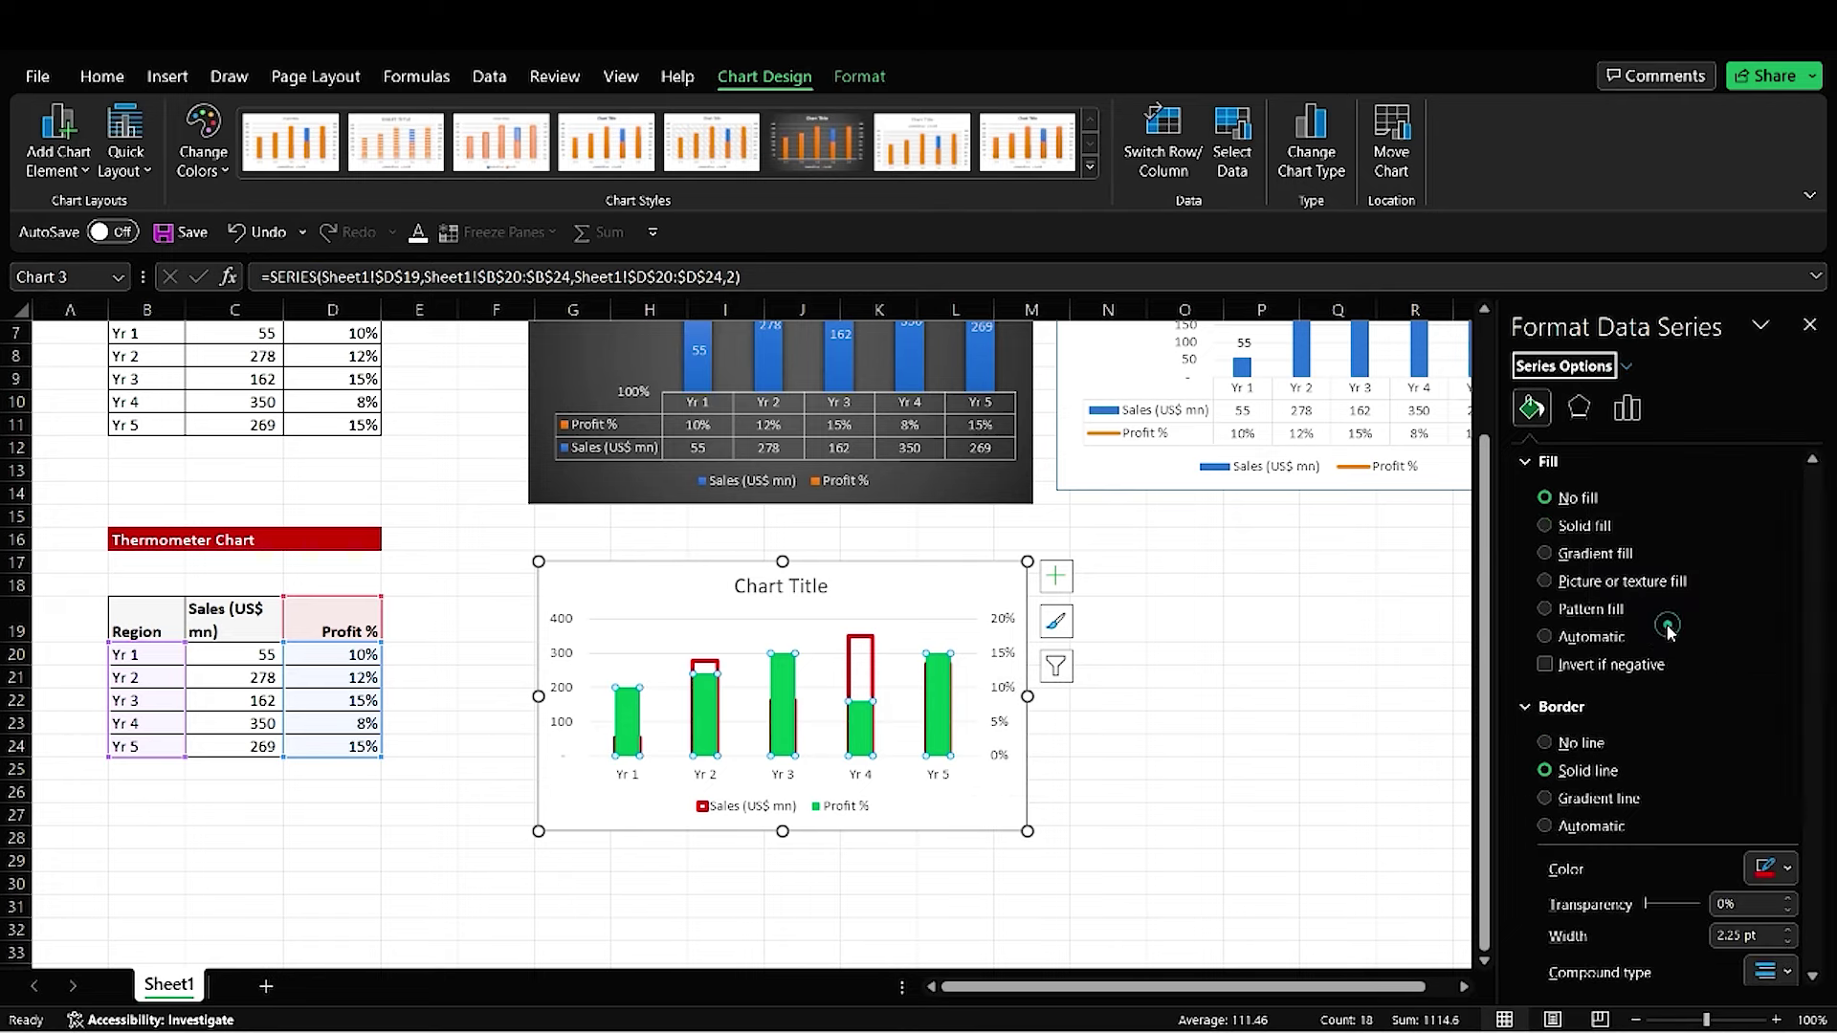
{"action": "left_click", "coordinate": [1545, 525]}
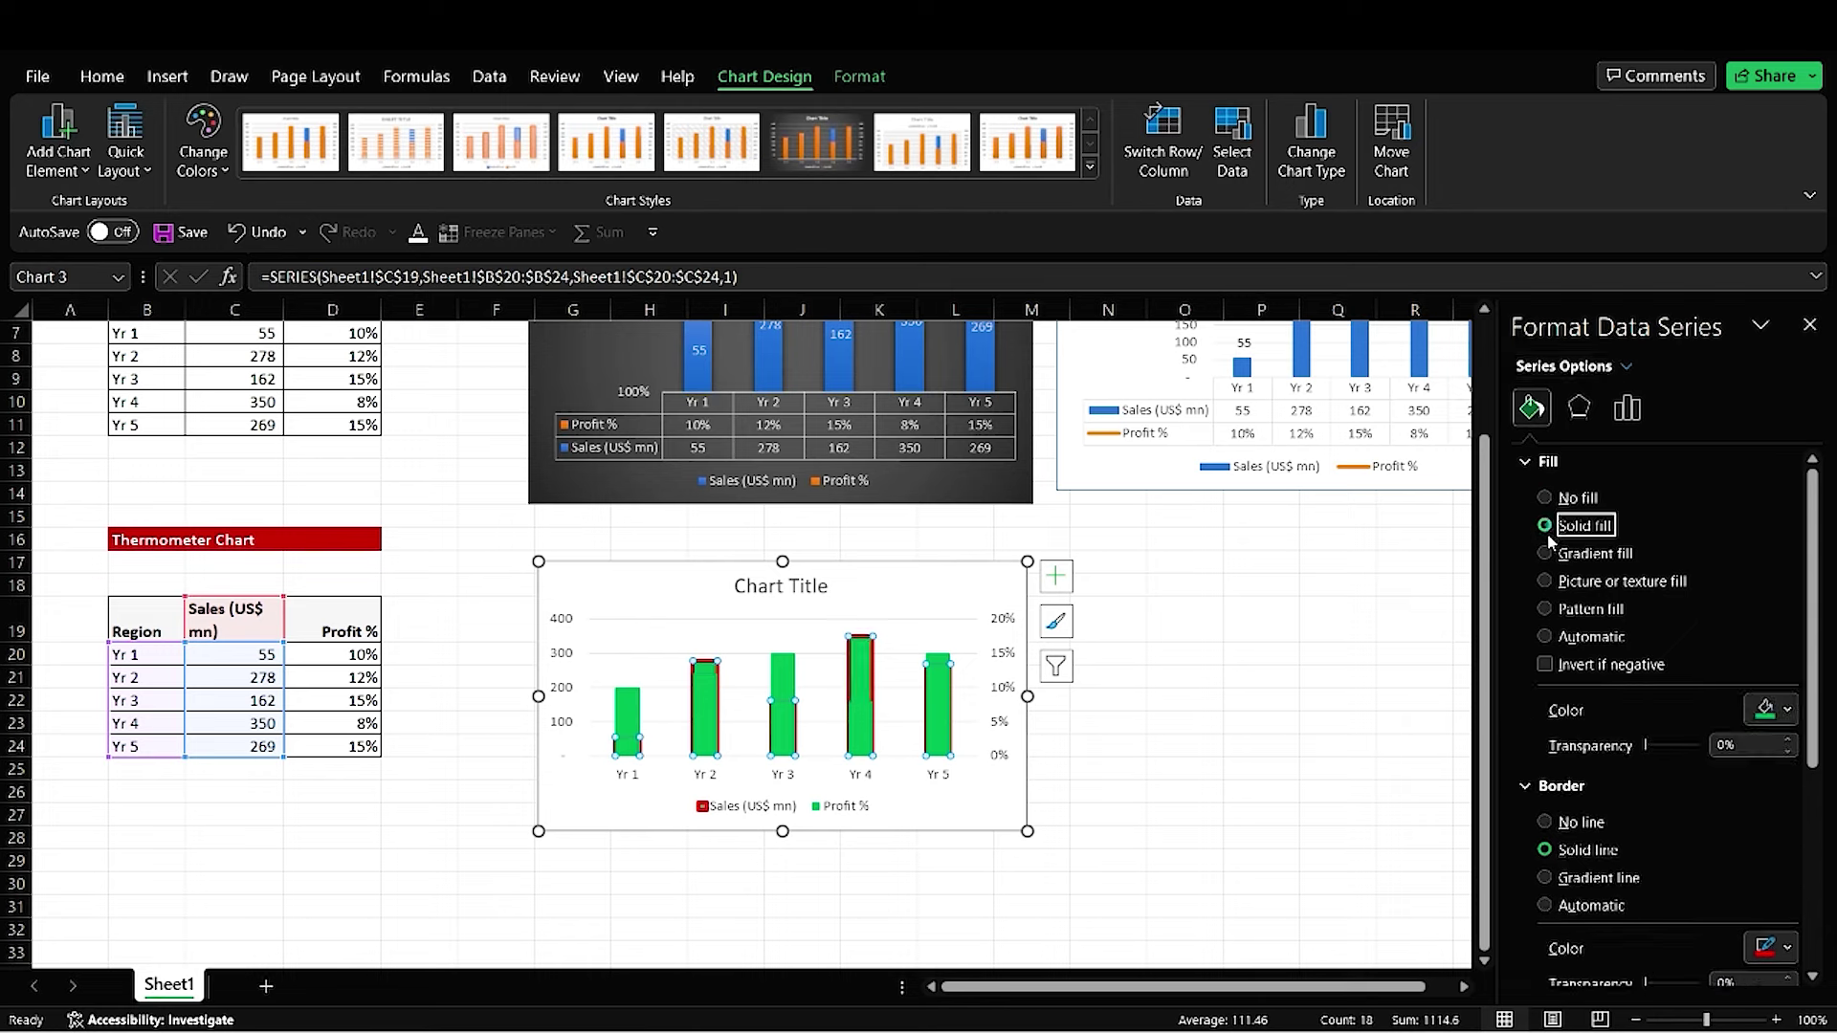
{"action": "left_click", "coordinate": [1545, 823]}
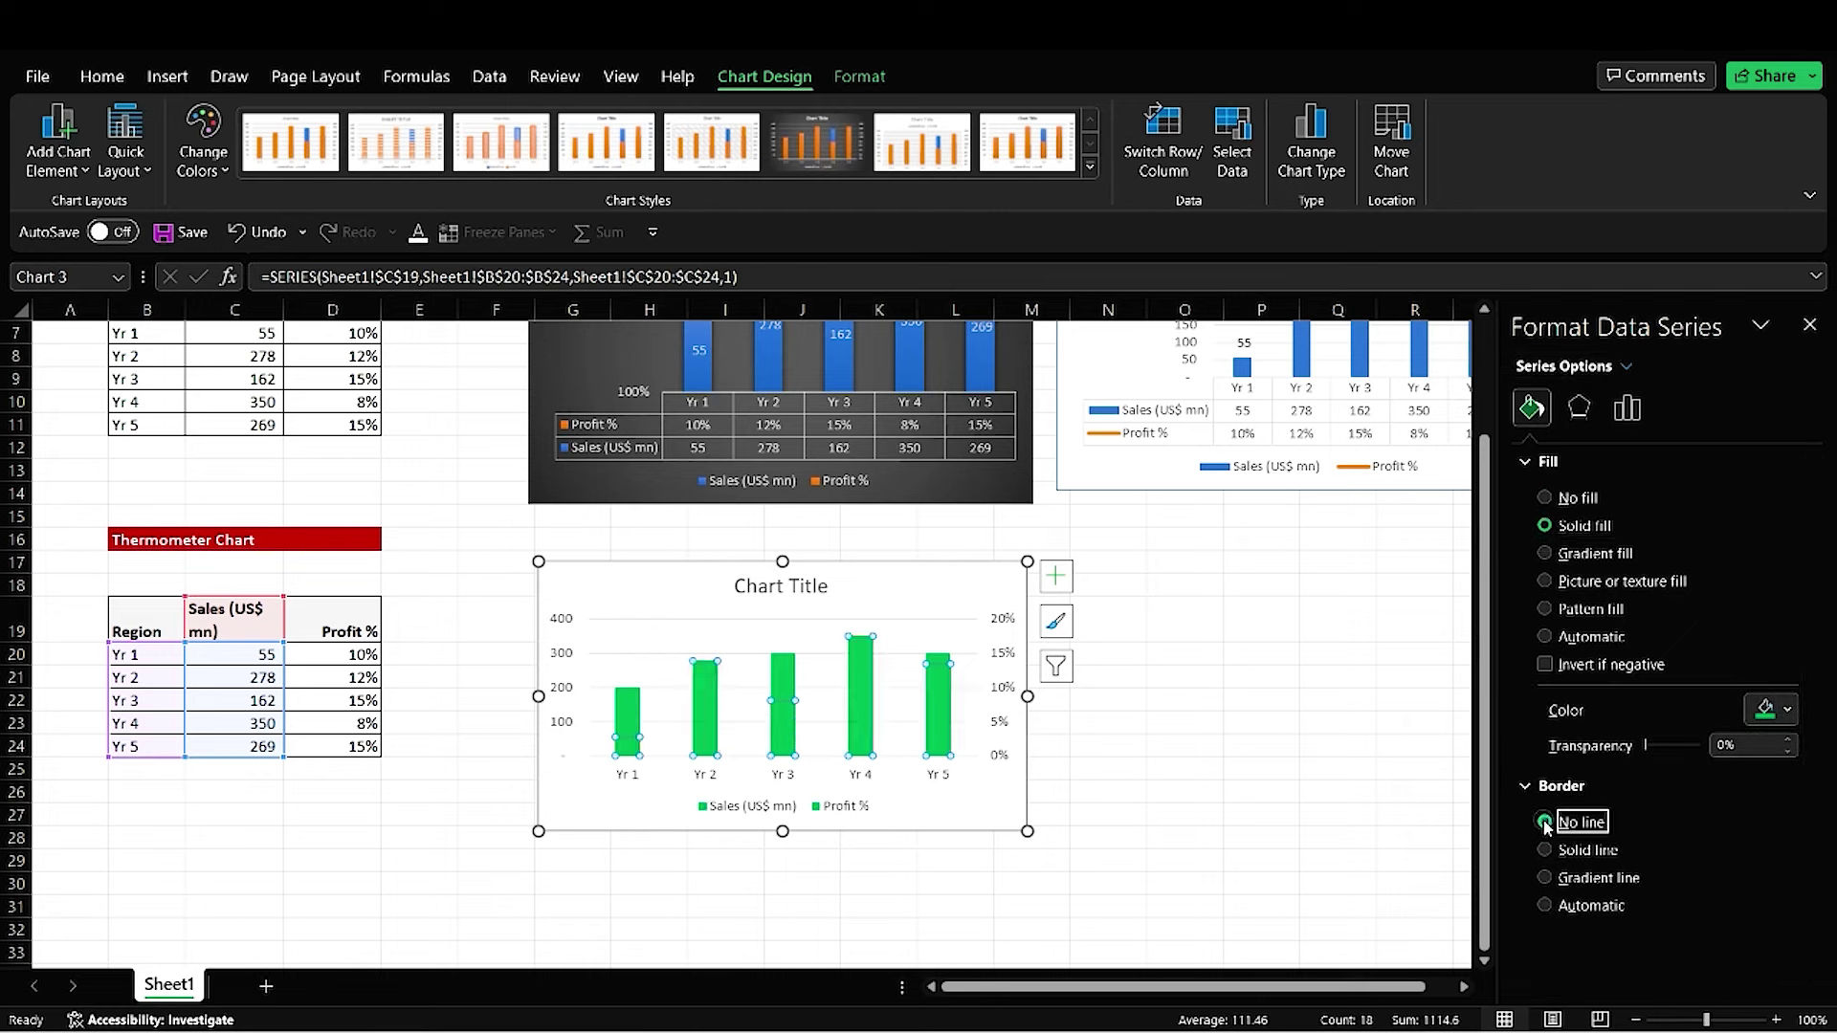
Step: Make the Profit % bars unfilled with a solid outline
{"action": "left_click", "coordinate": [1626, 367]}
{"action": "left_click", "coordinate": [1665, 657]}
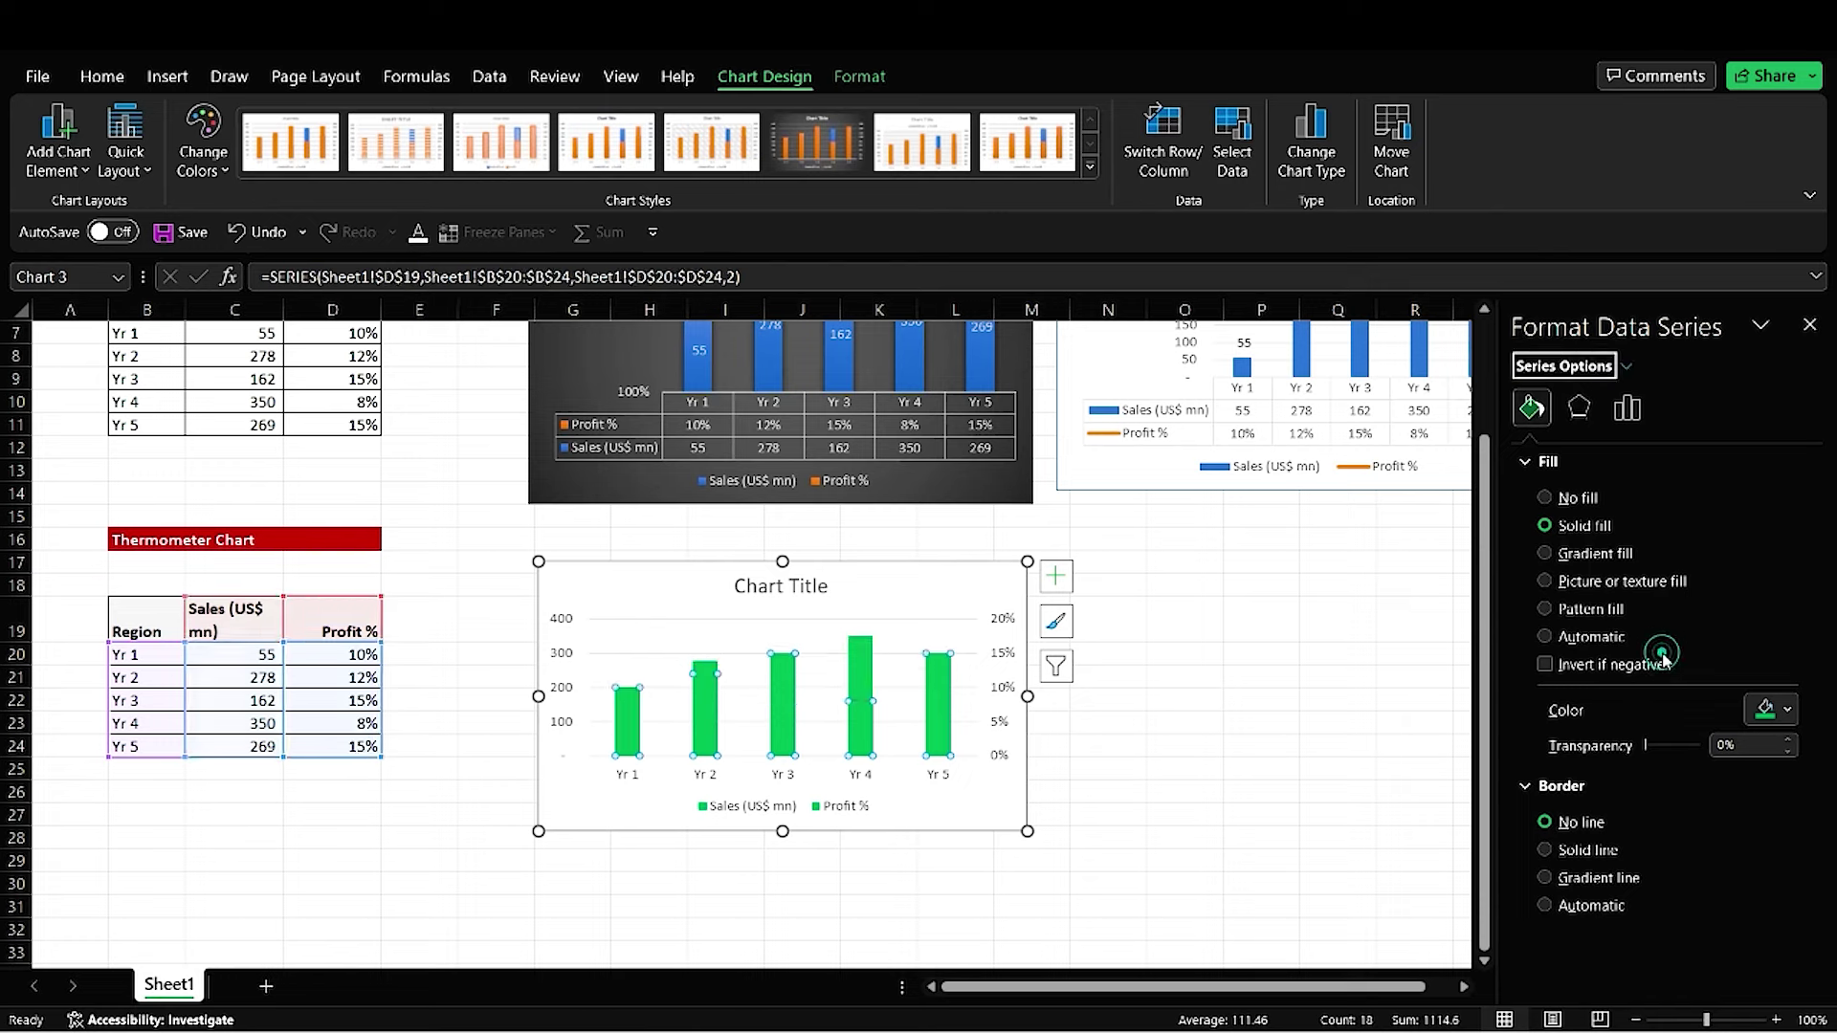
{"action": "left_click", "coordinate": [1547, 498]}
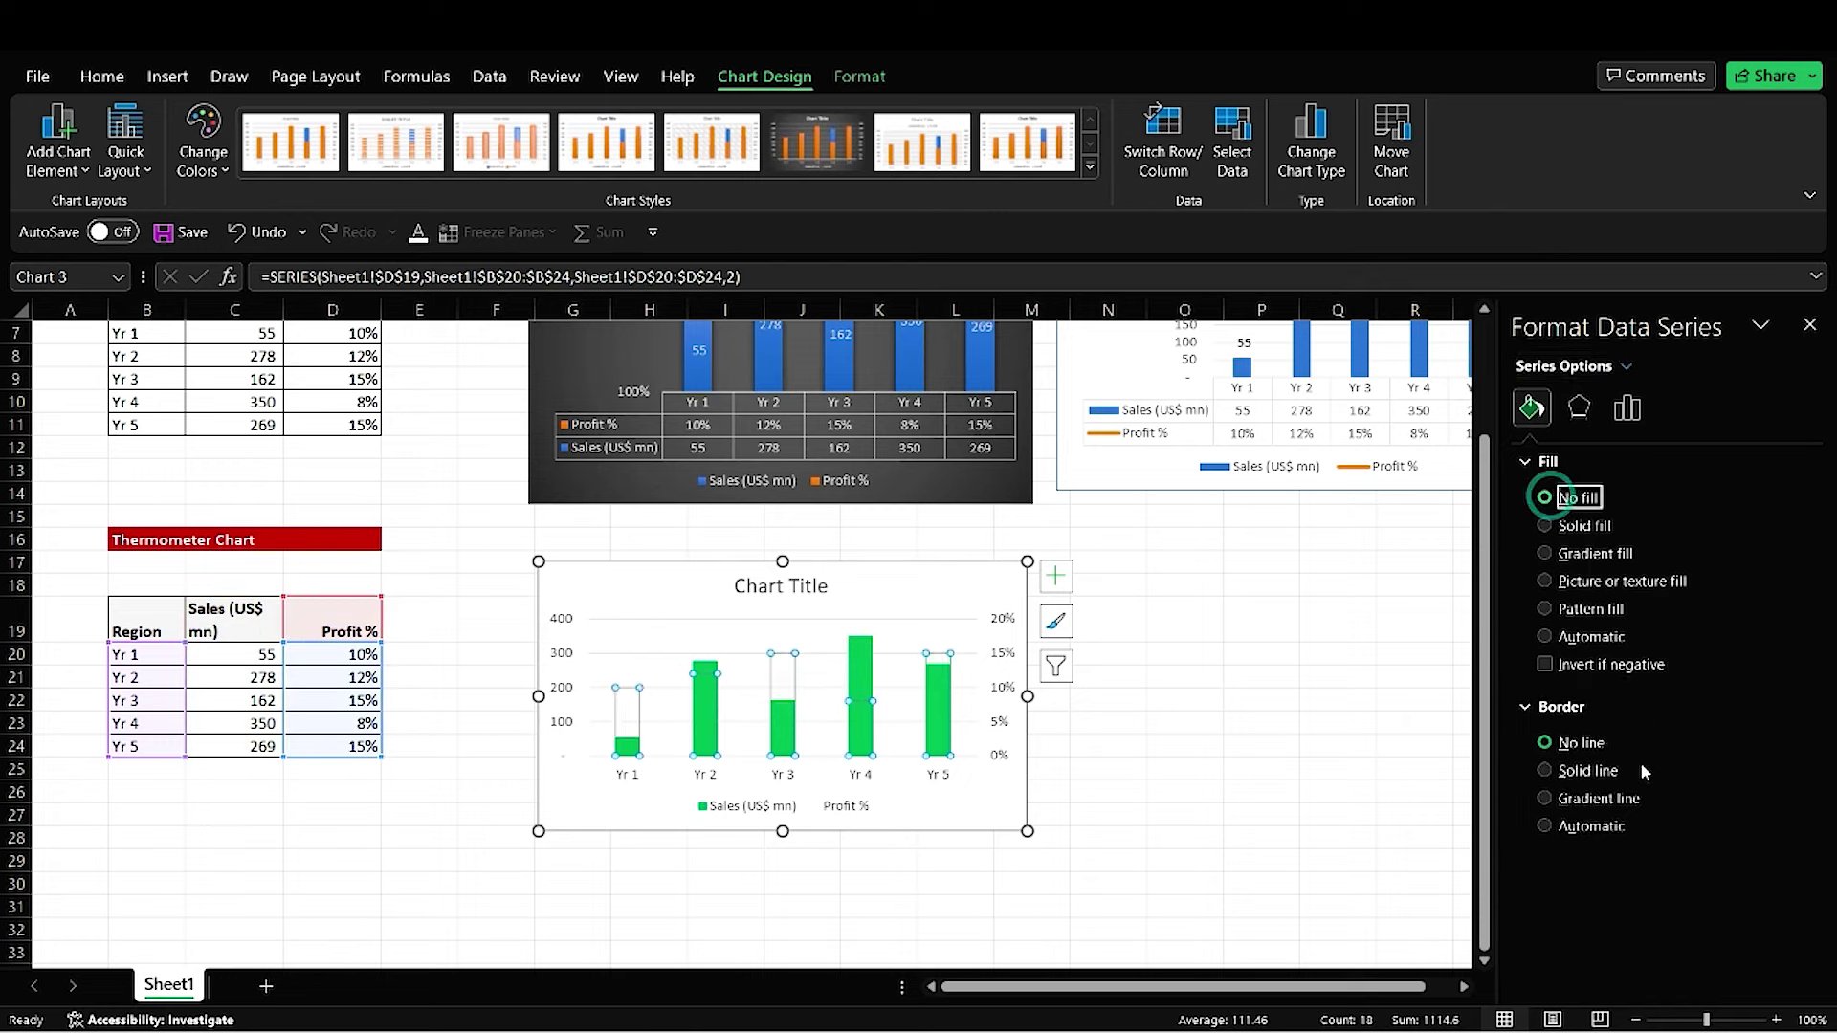
{"action": "left_click", "coordinate": [1546, 771]}
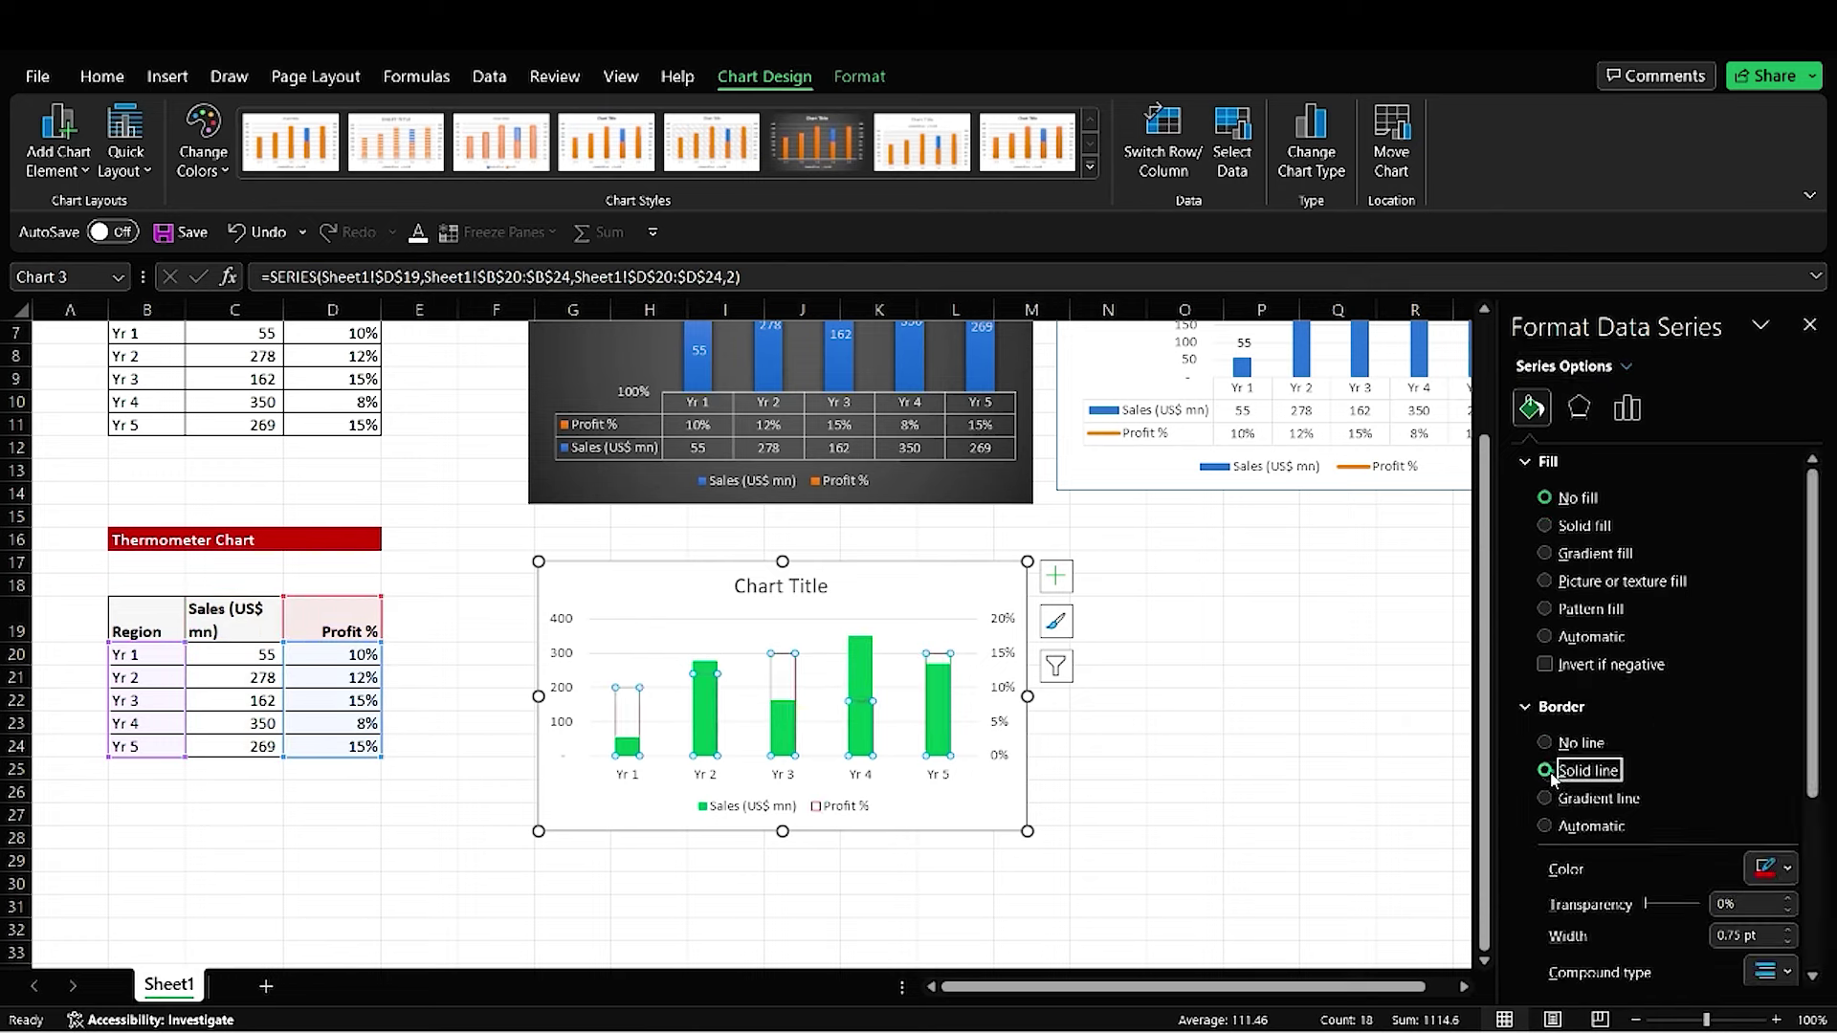
{"action": "left_click", "coordinate": [1787, 869]}
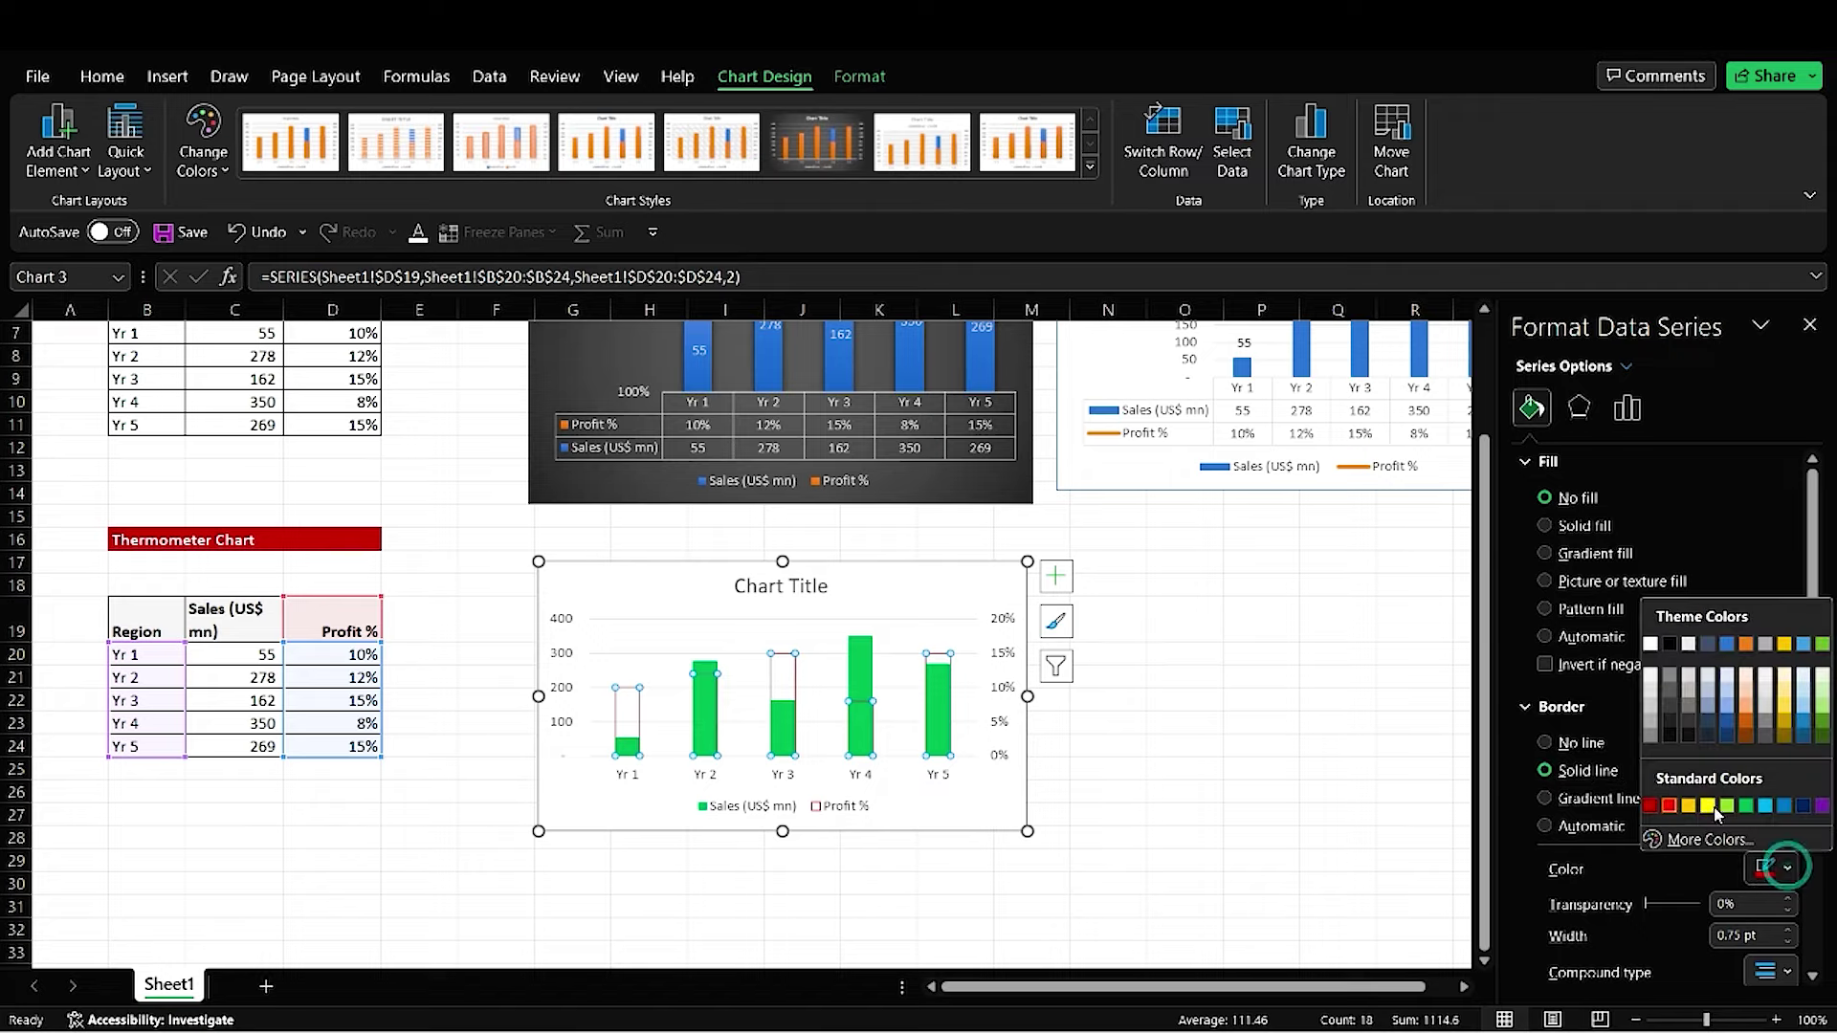
{"action": "left_click", "coordinate": [1747, 809]}
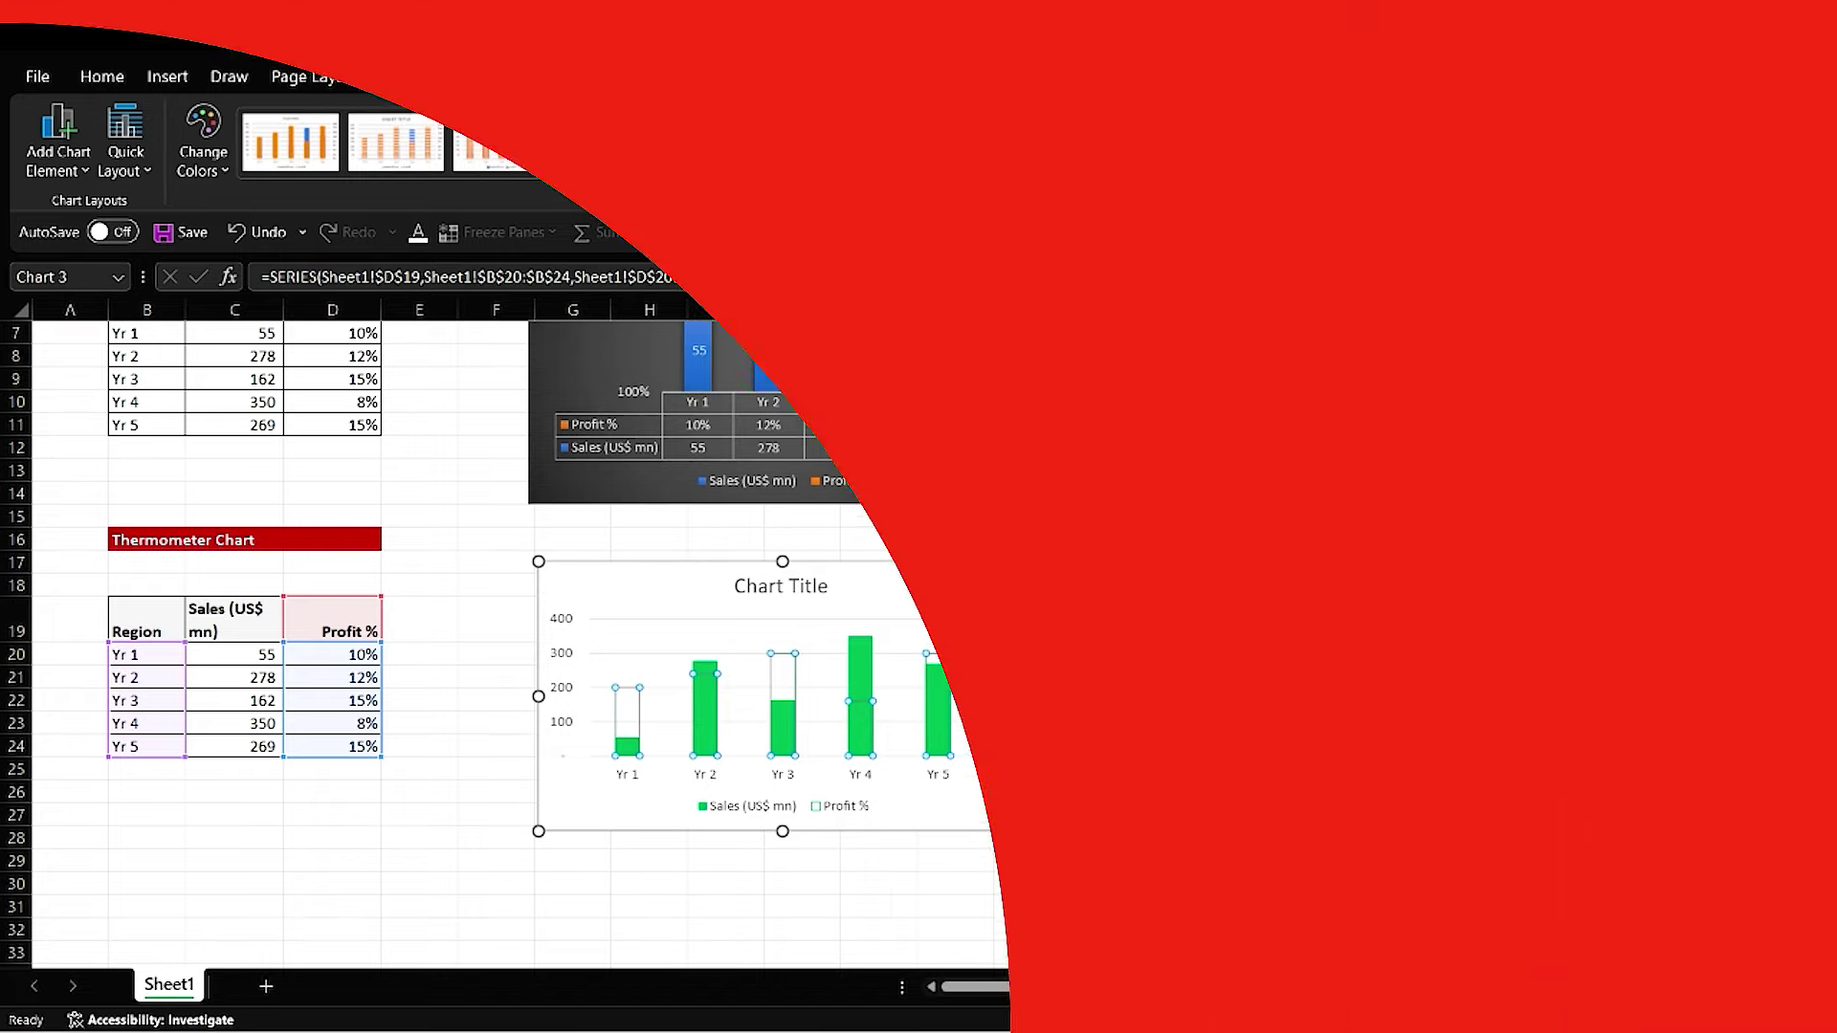
{"action": "left_click", "coordinate": [1338, 766]}
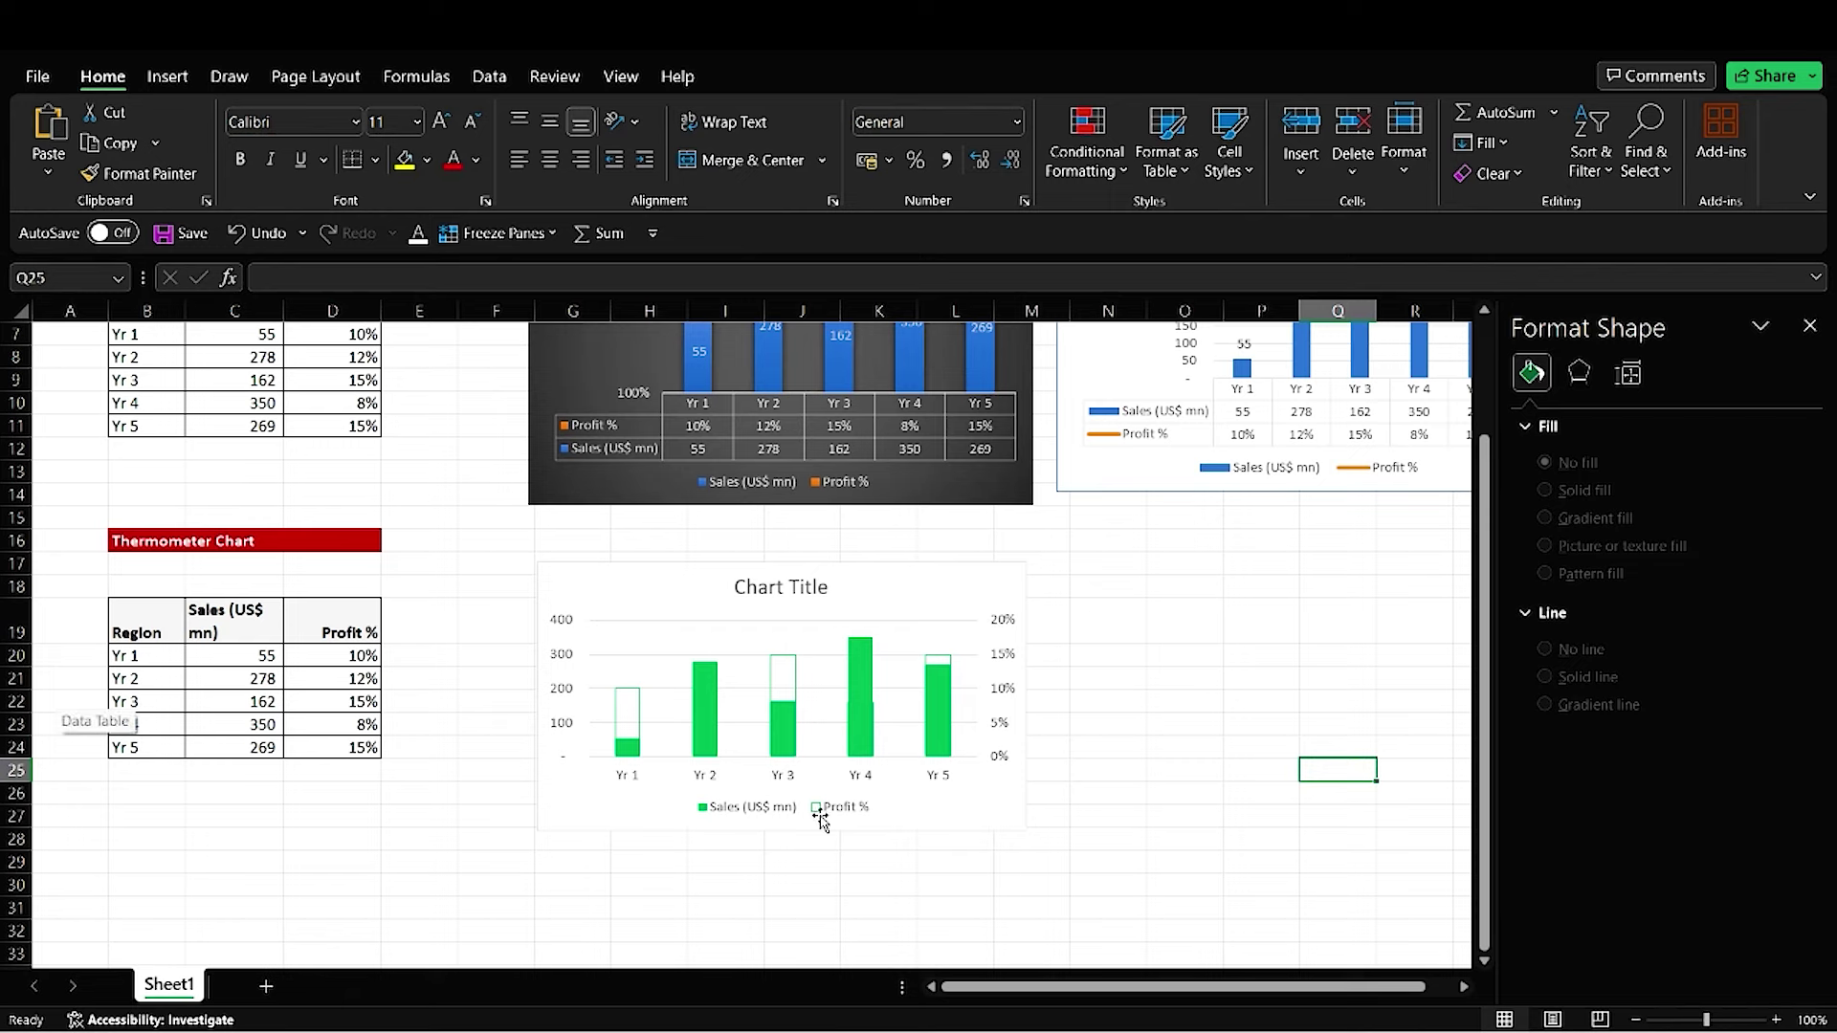
{"action": "left_click", "coordinate": [795, 694]}
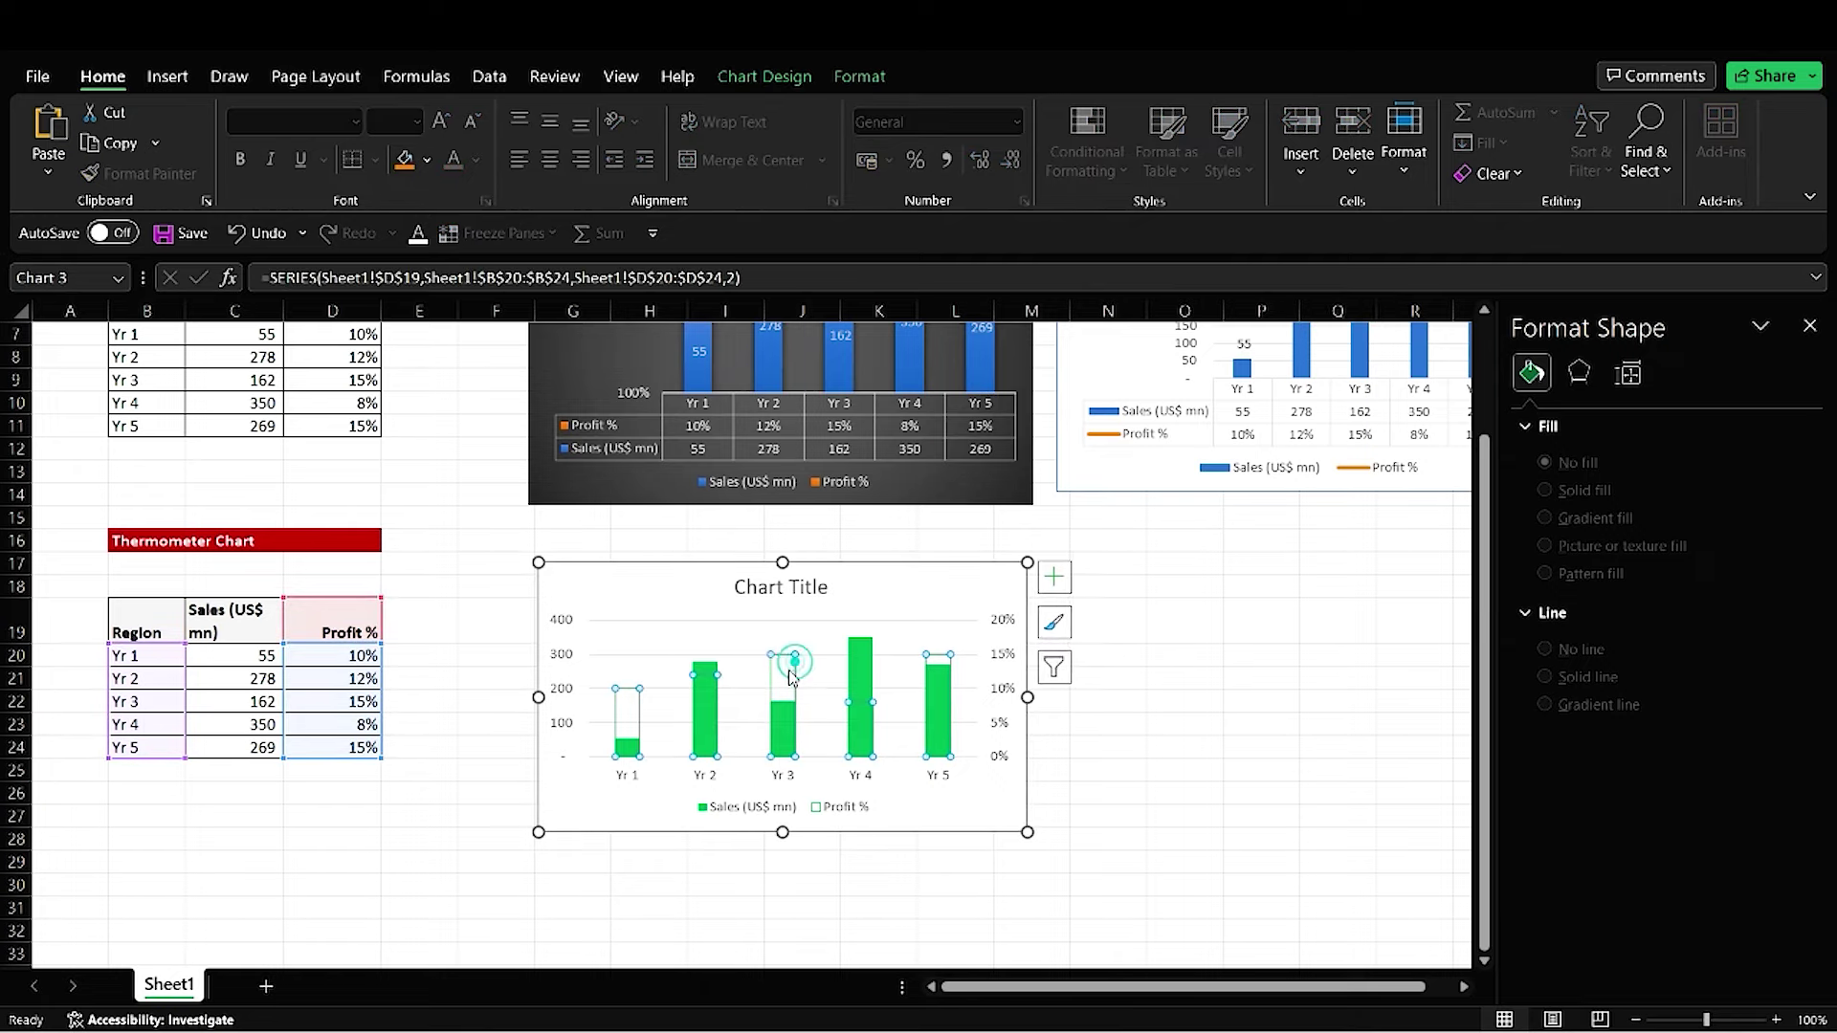
{"action": "left_click", "coordinate": [968, 567]}
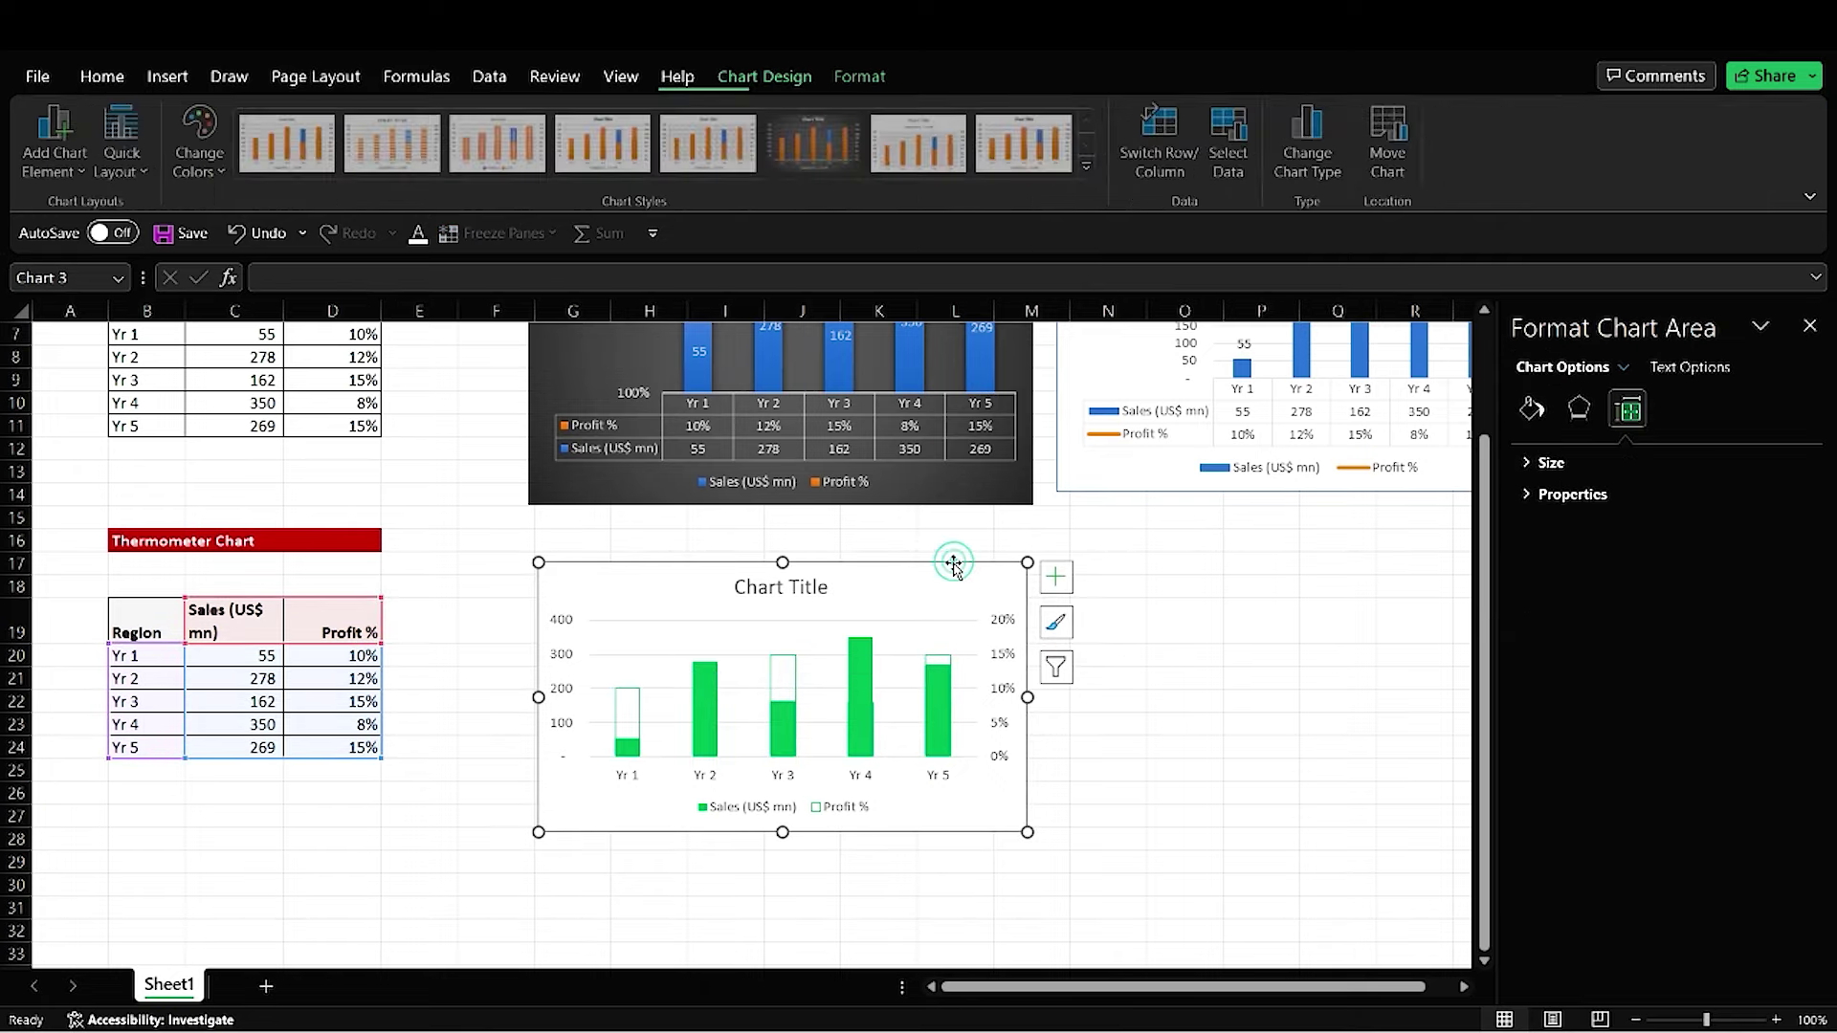
{"action": "left_click", "coordinate": [794, 678]}
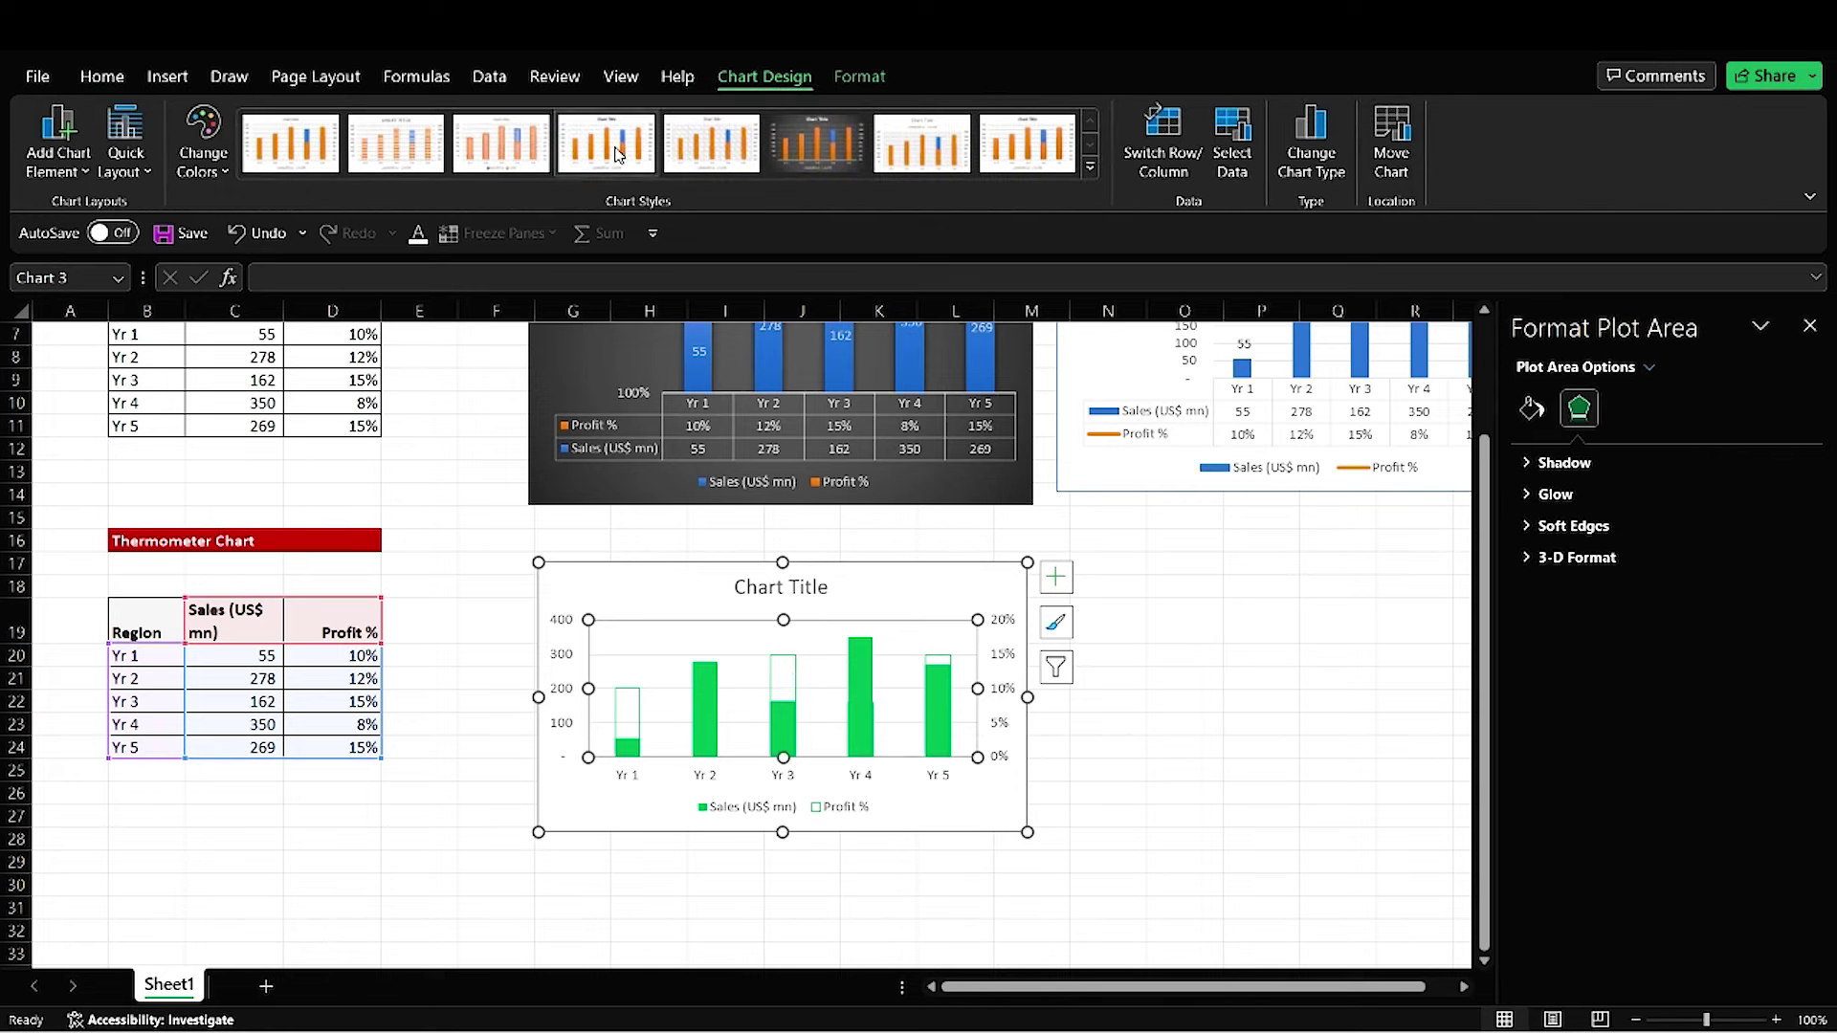
{"action": "left_click", "coordinate": [1199, 702]}
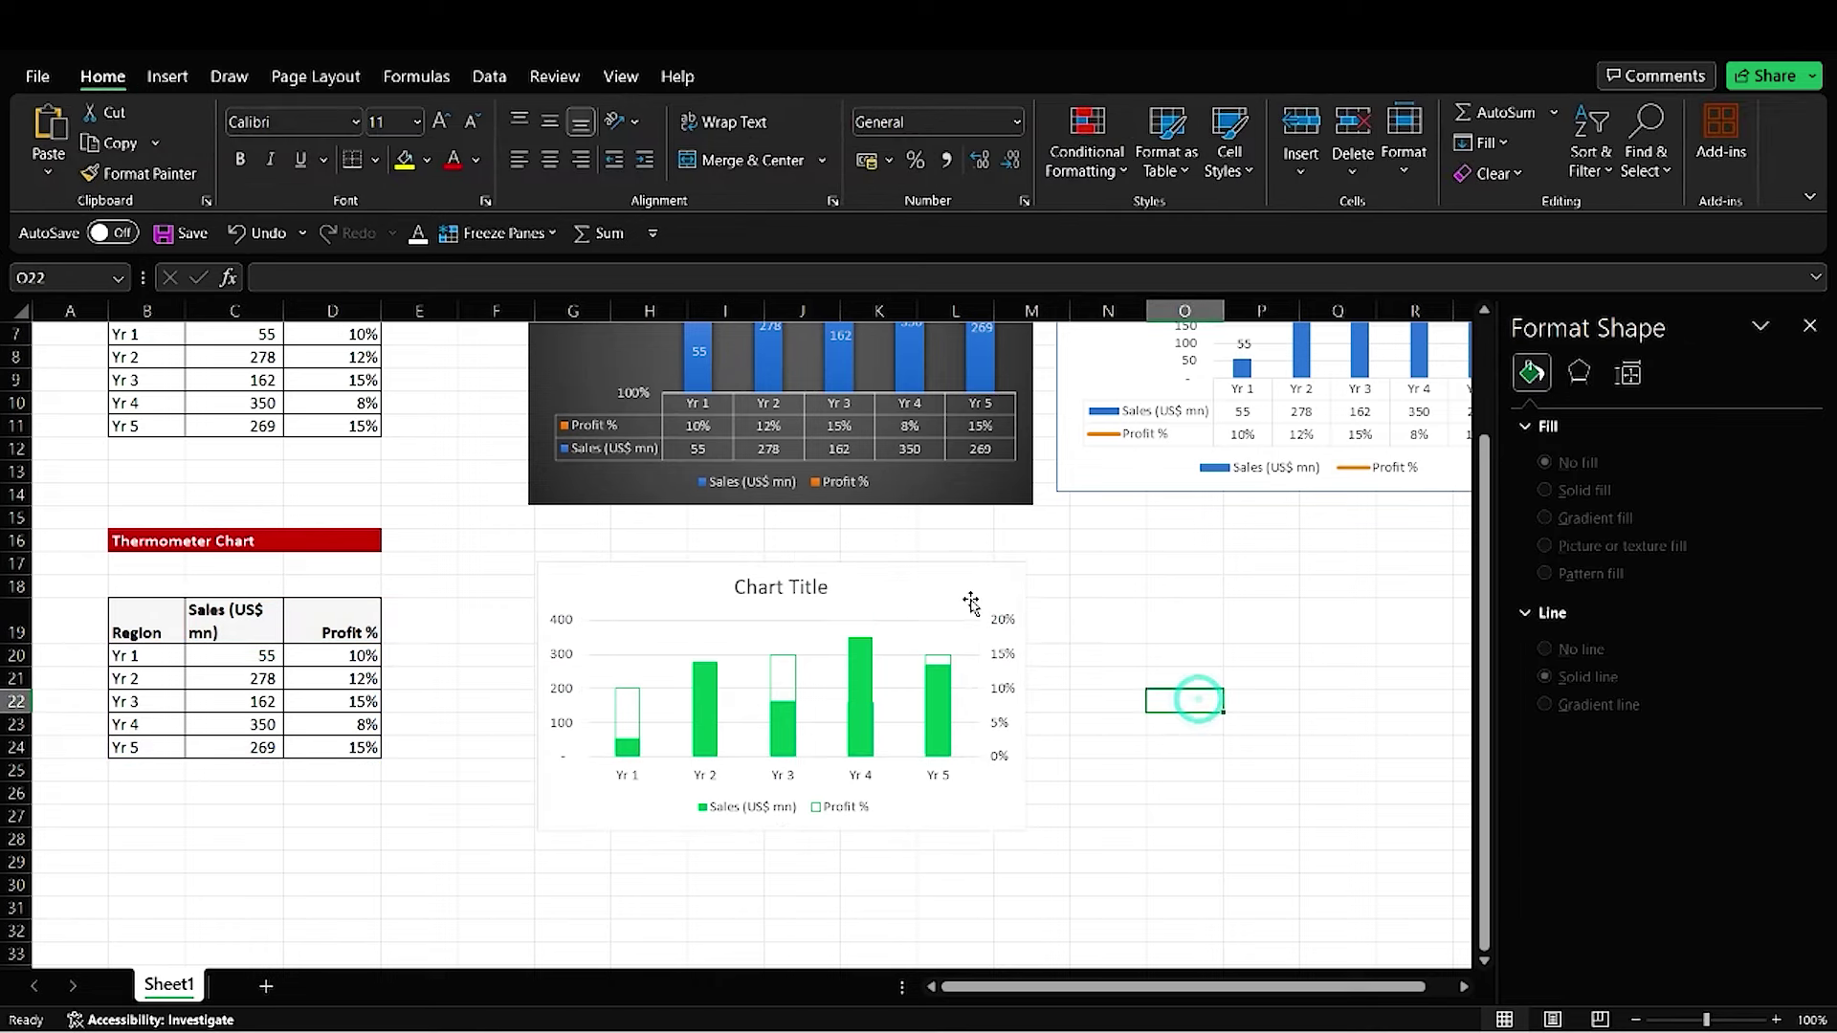
{"action": "left_click", "coordinate": [949, 566]}
Step: Add a data table beneath the thermometer bars, leaving data labels off
{"action": "left_click", "coordinate": [1056, 577]}
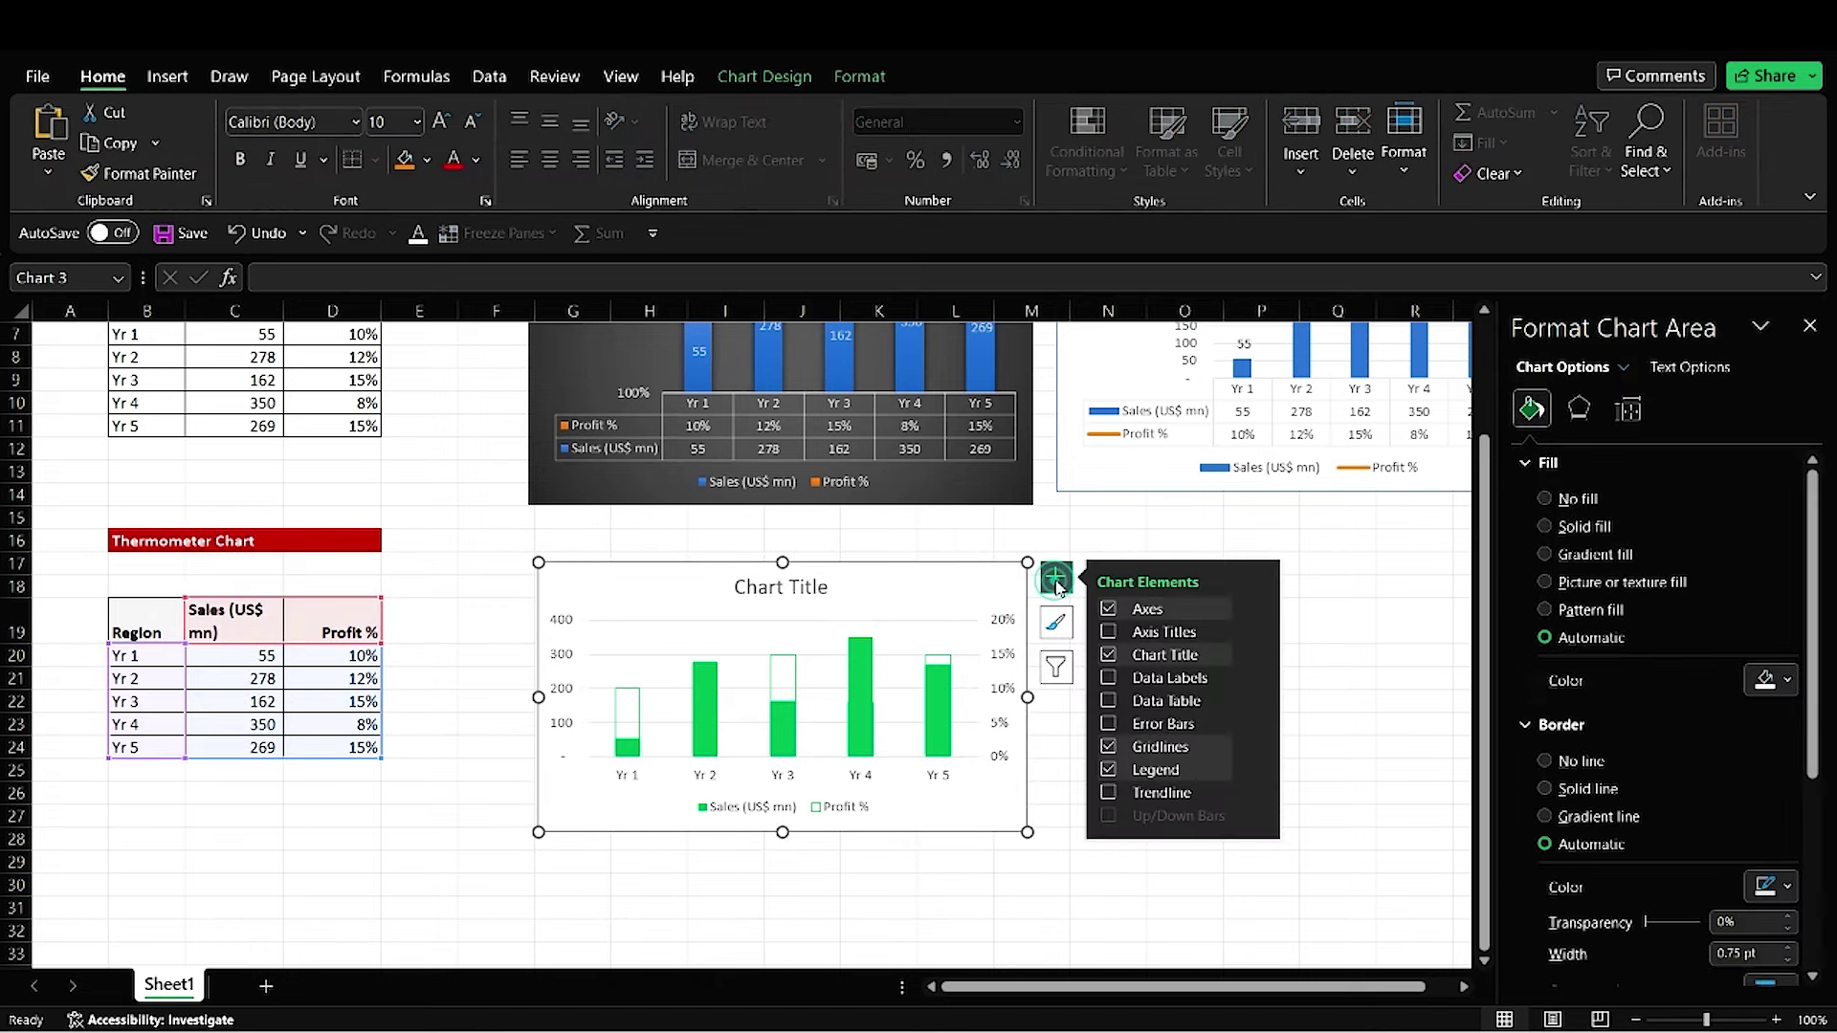
{"action": "left_click", "coordinate": [1110, 679]}
{"action": "left_click", "coordinate": [1109, 702]}
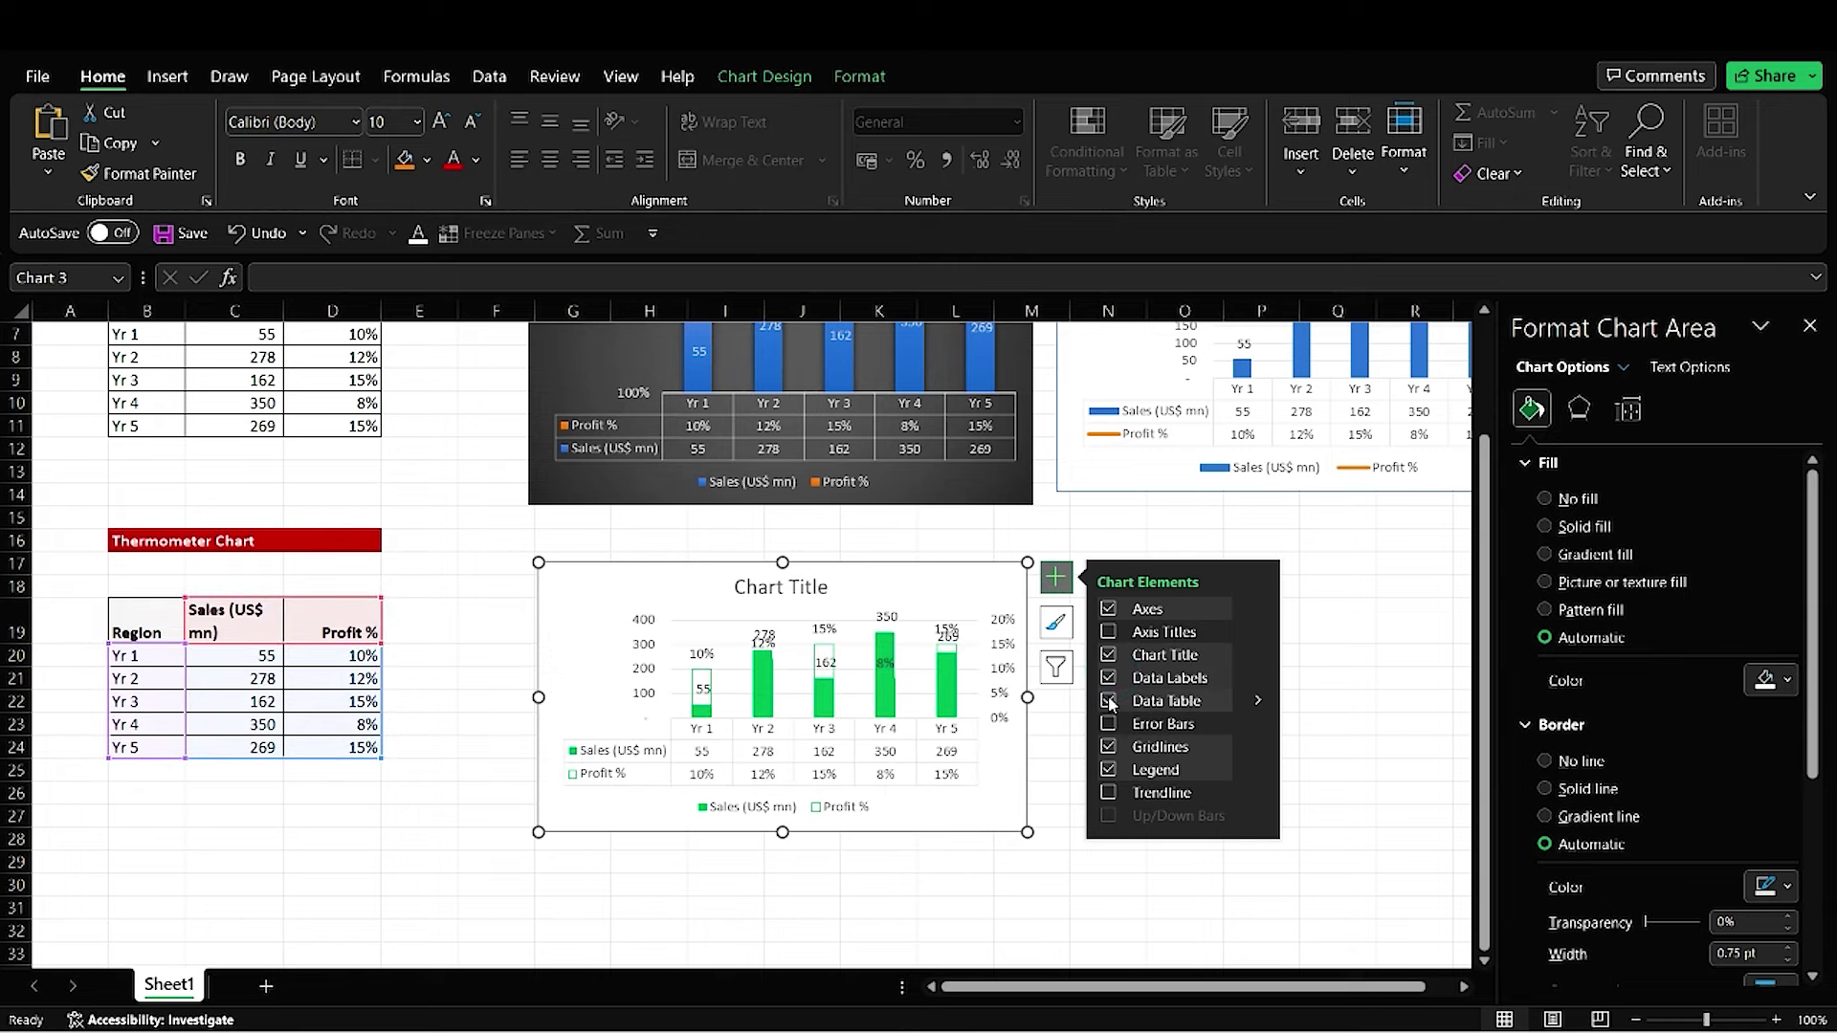
{"action": "left_click", "coordinate": [1109, 701]}
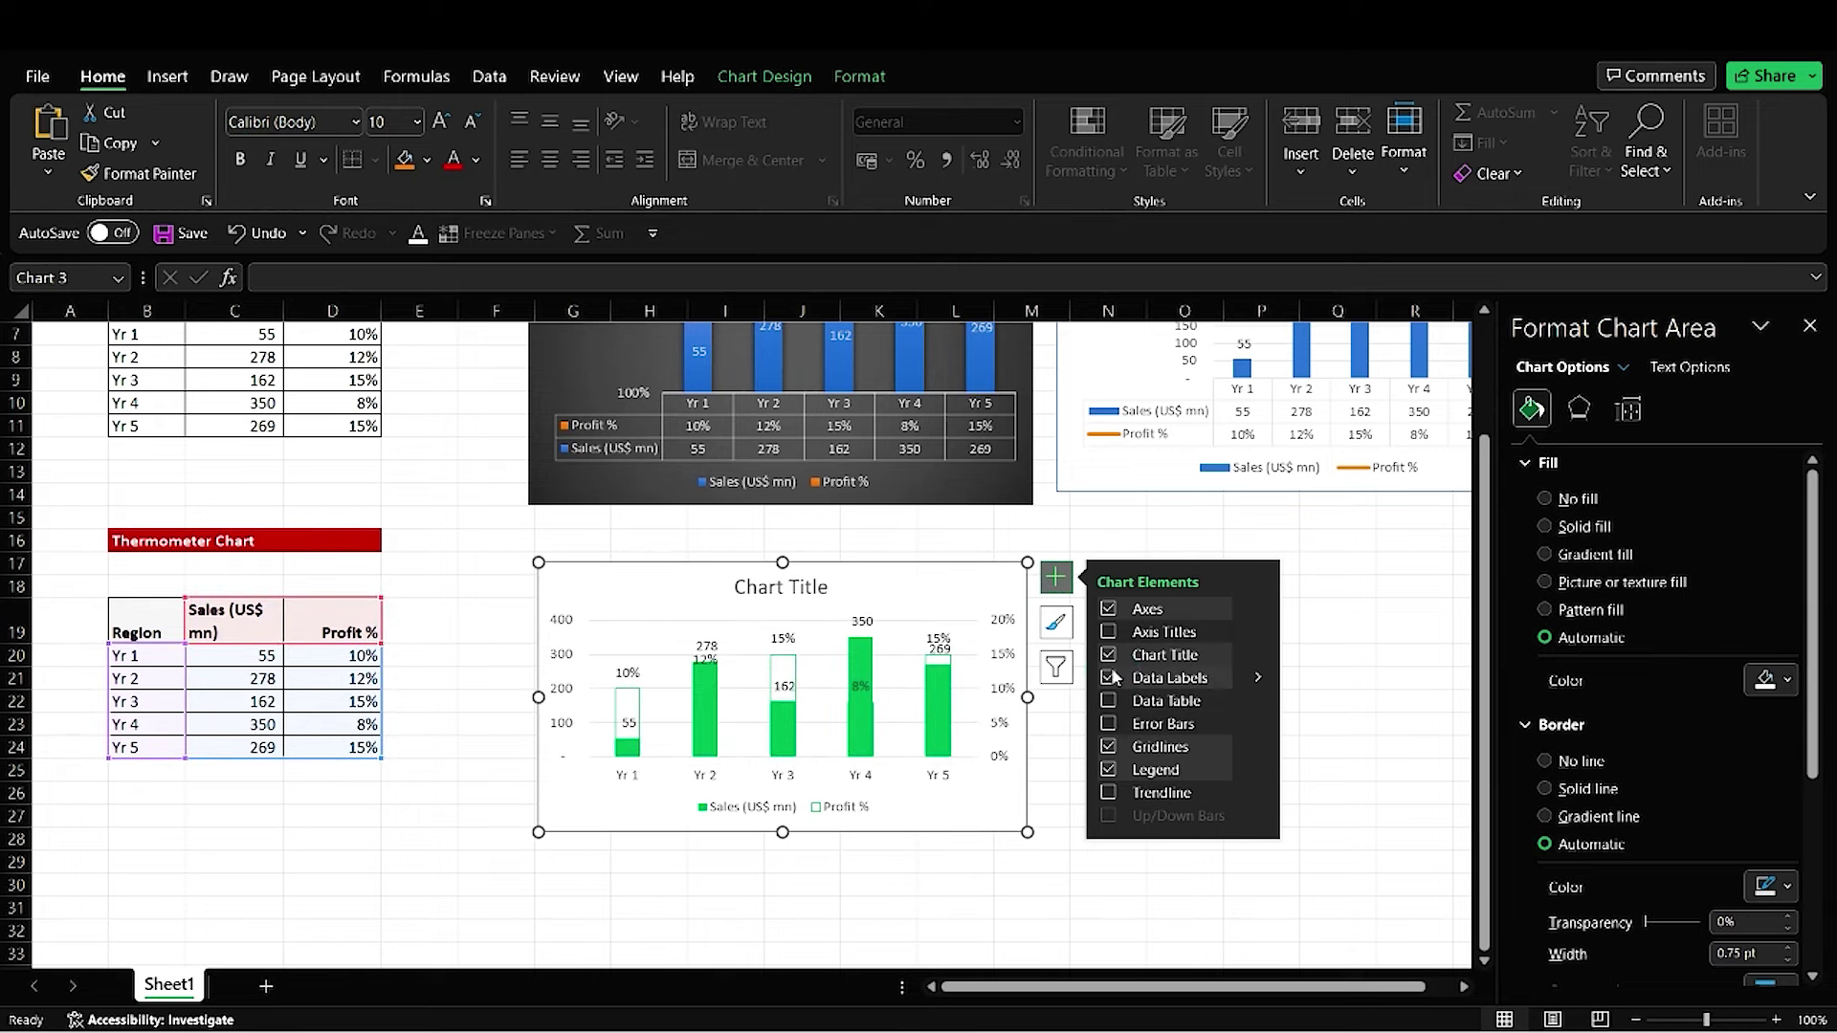
{"action": "left_click", "coordinate": [1110, 678]}
{"action": "left_click", "coordinate": [1109, 700]}
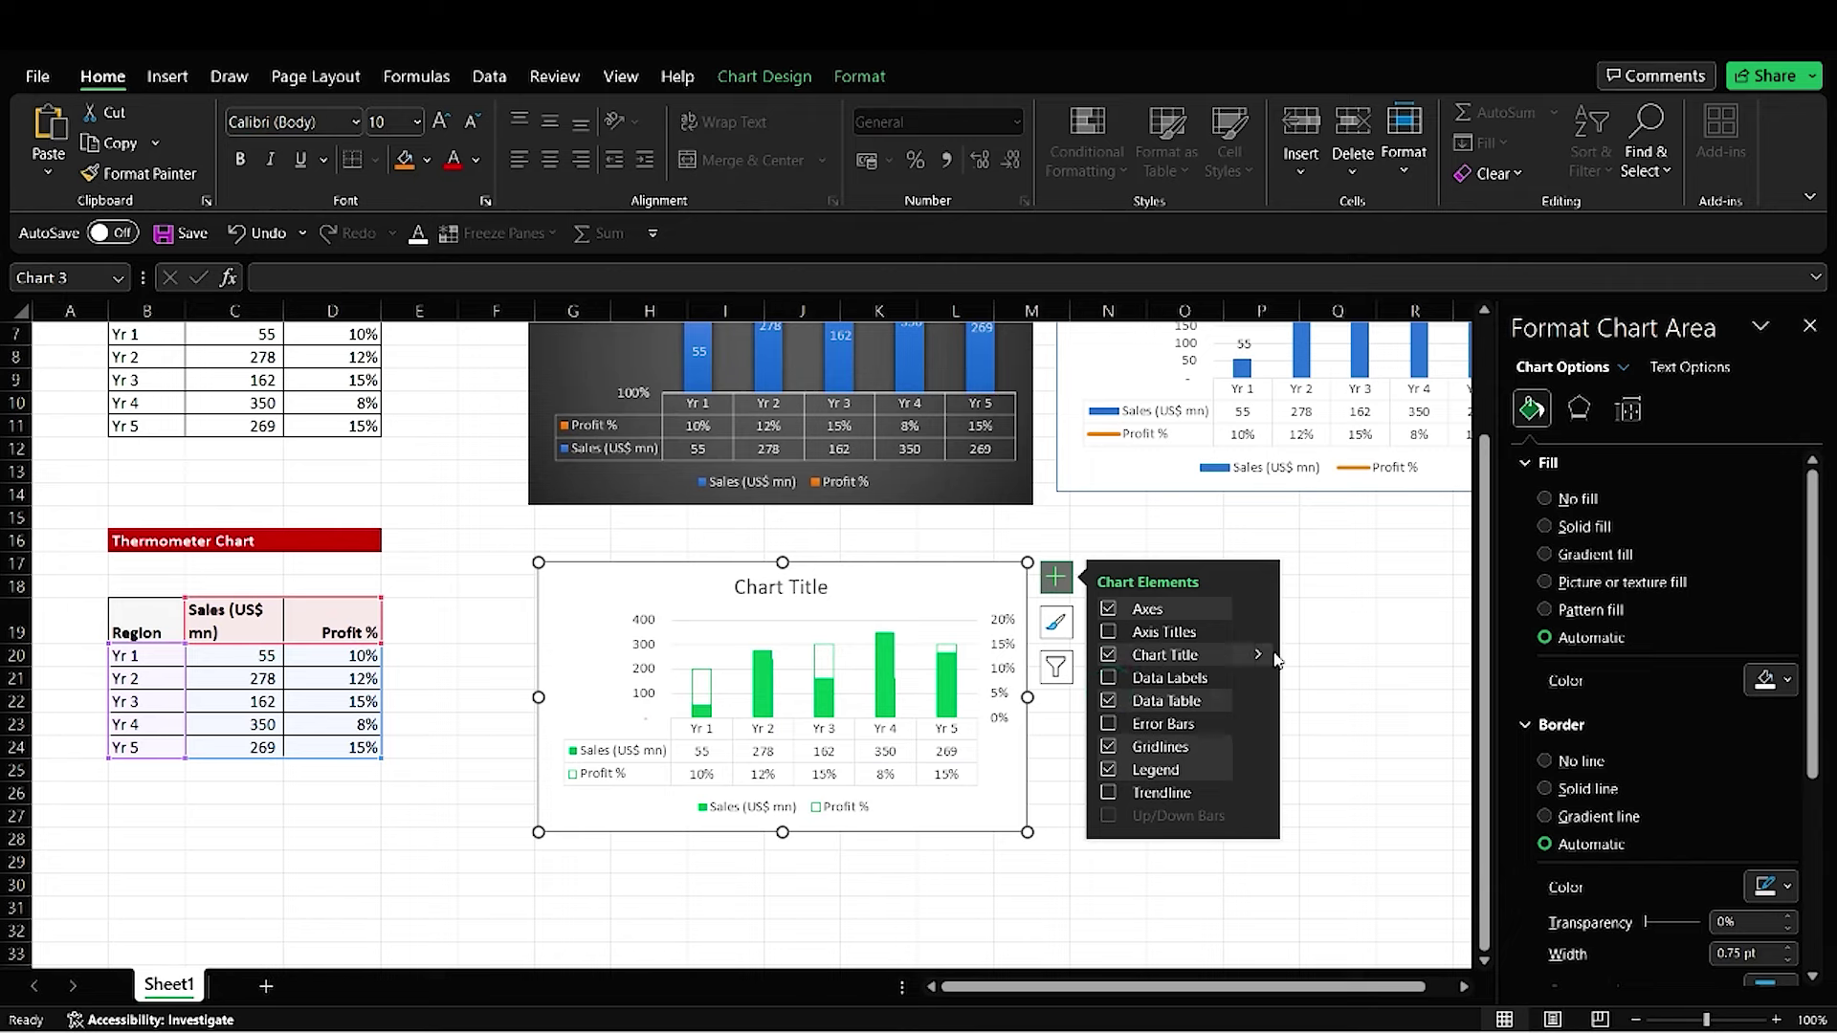
{"action": "left_click", "coordinate": [1341, 621]}
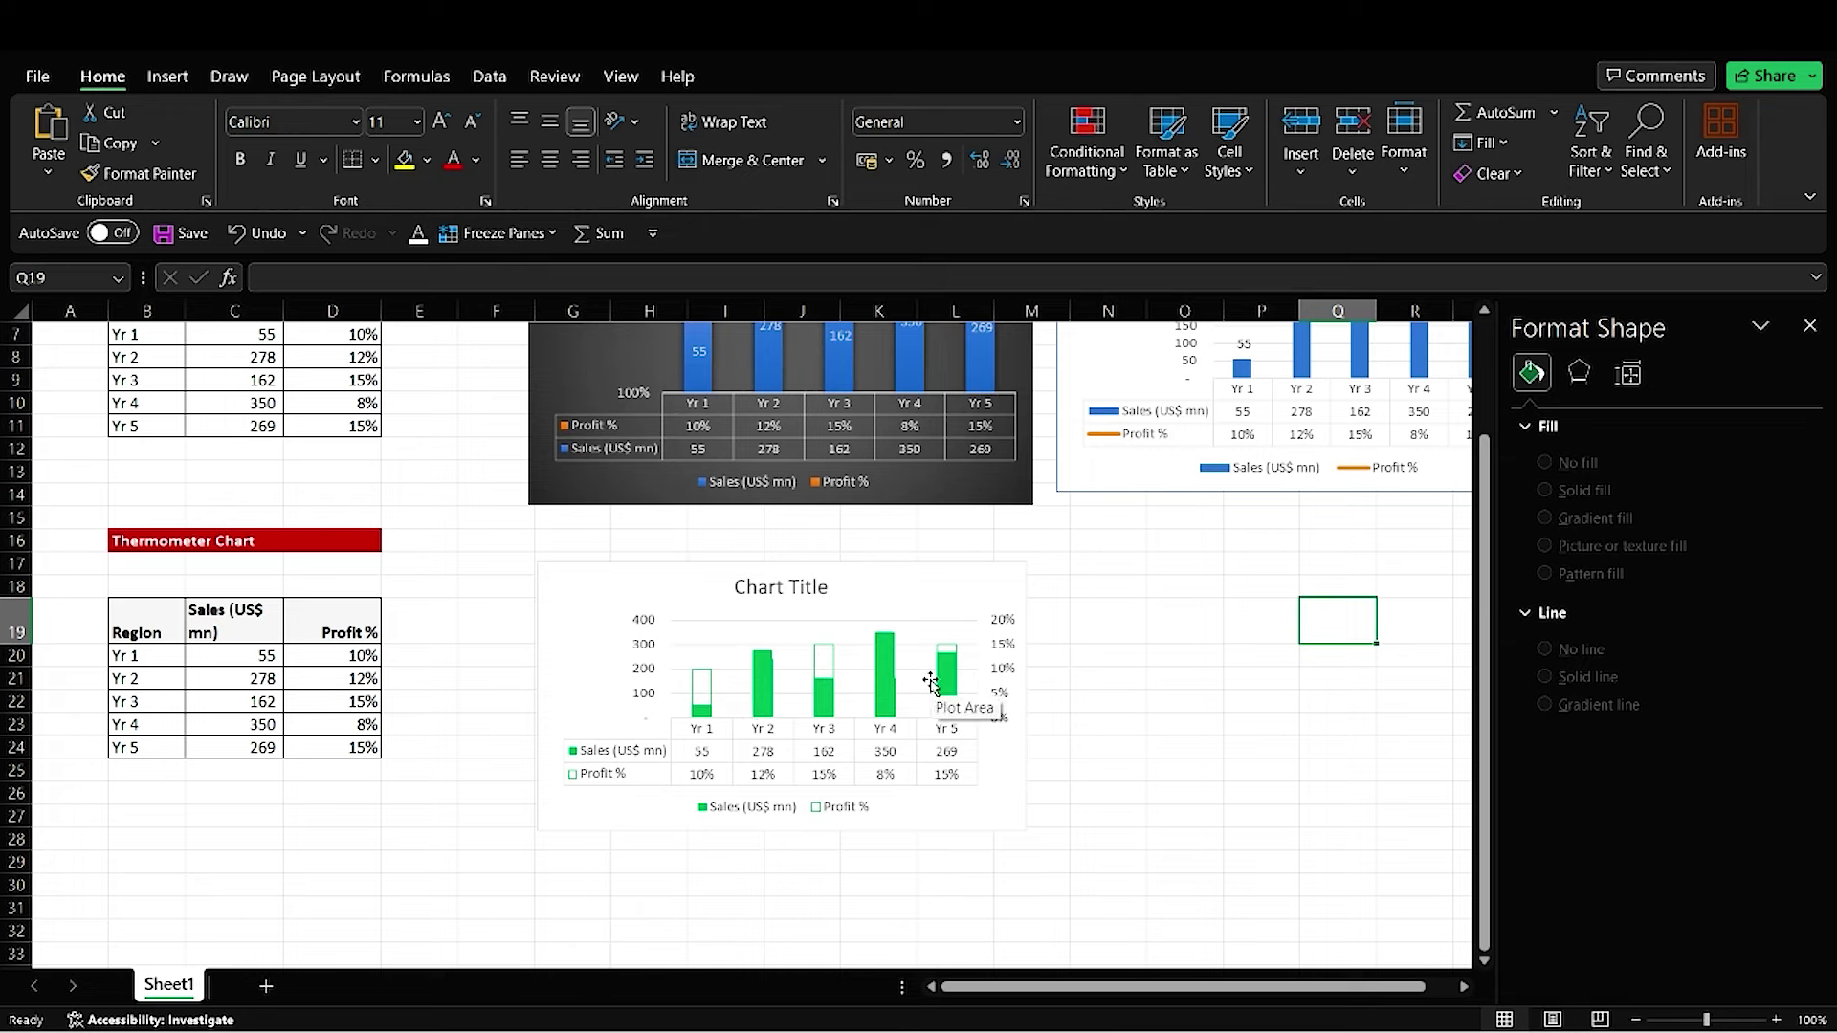
Step: Give the thermometer chart area a solid yellow border line
{"action": "left_click", "coordinate": [998, 599]}
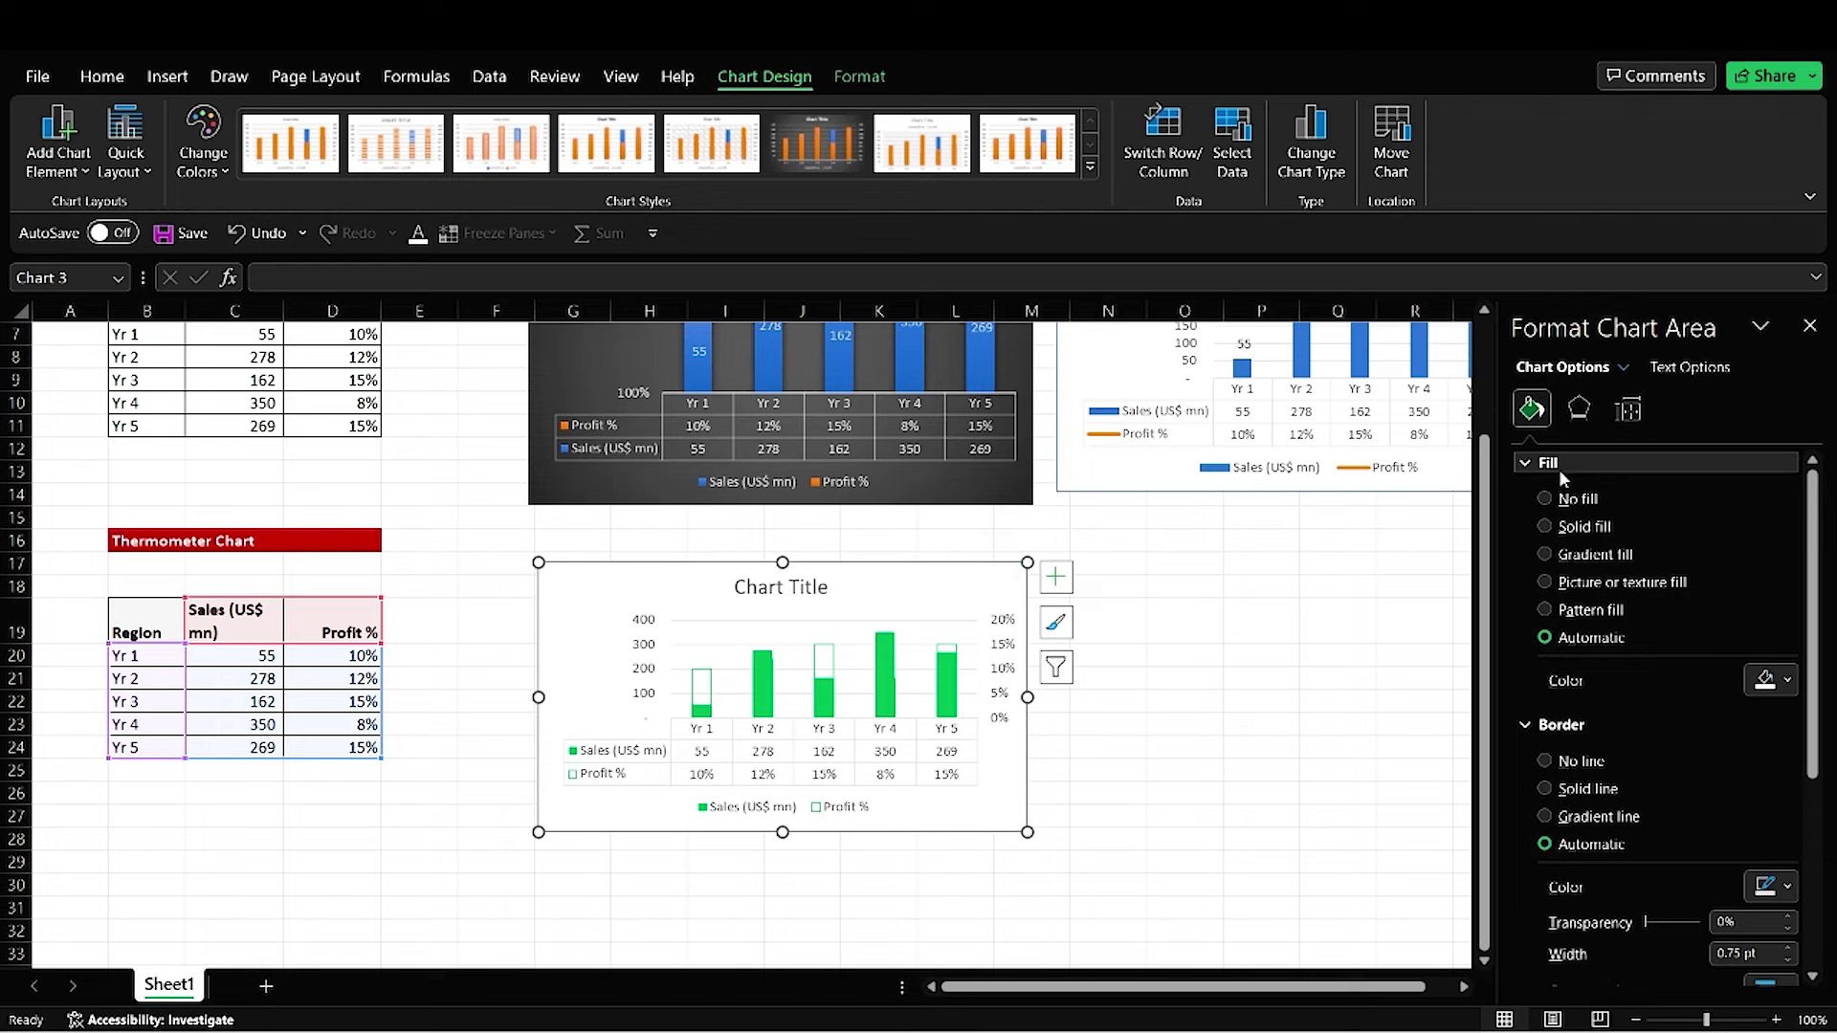
{"action": "left_click", "coordinate": [1546, 761]}
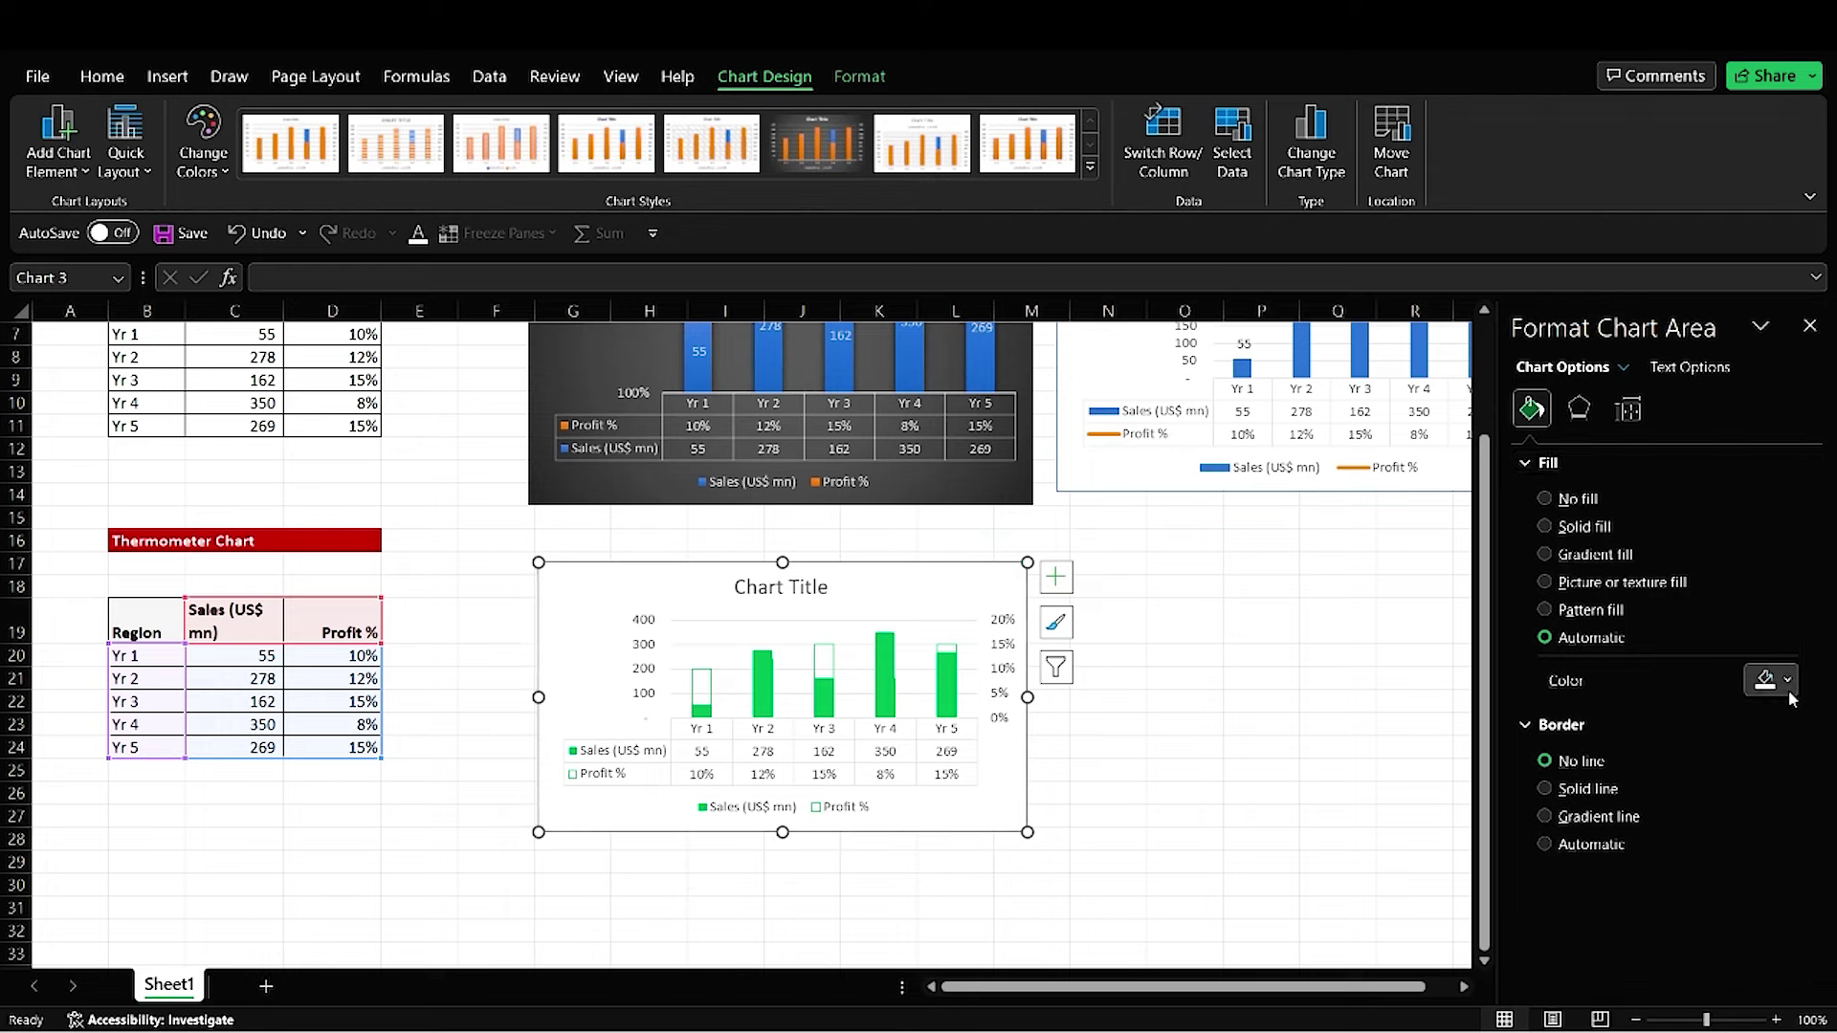
{"action": "left_click", "coordinate": [1547, 786]}
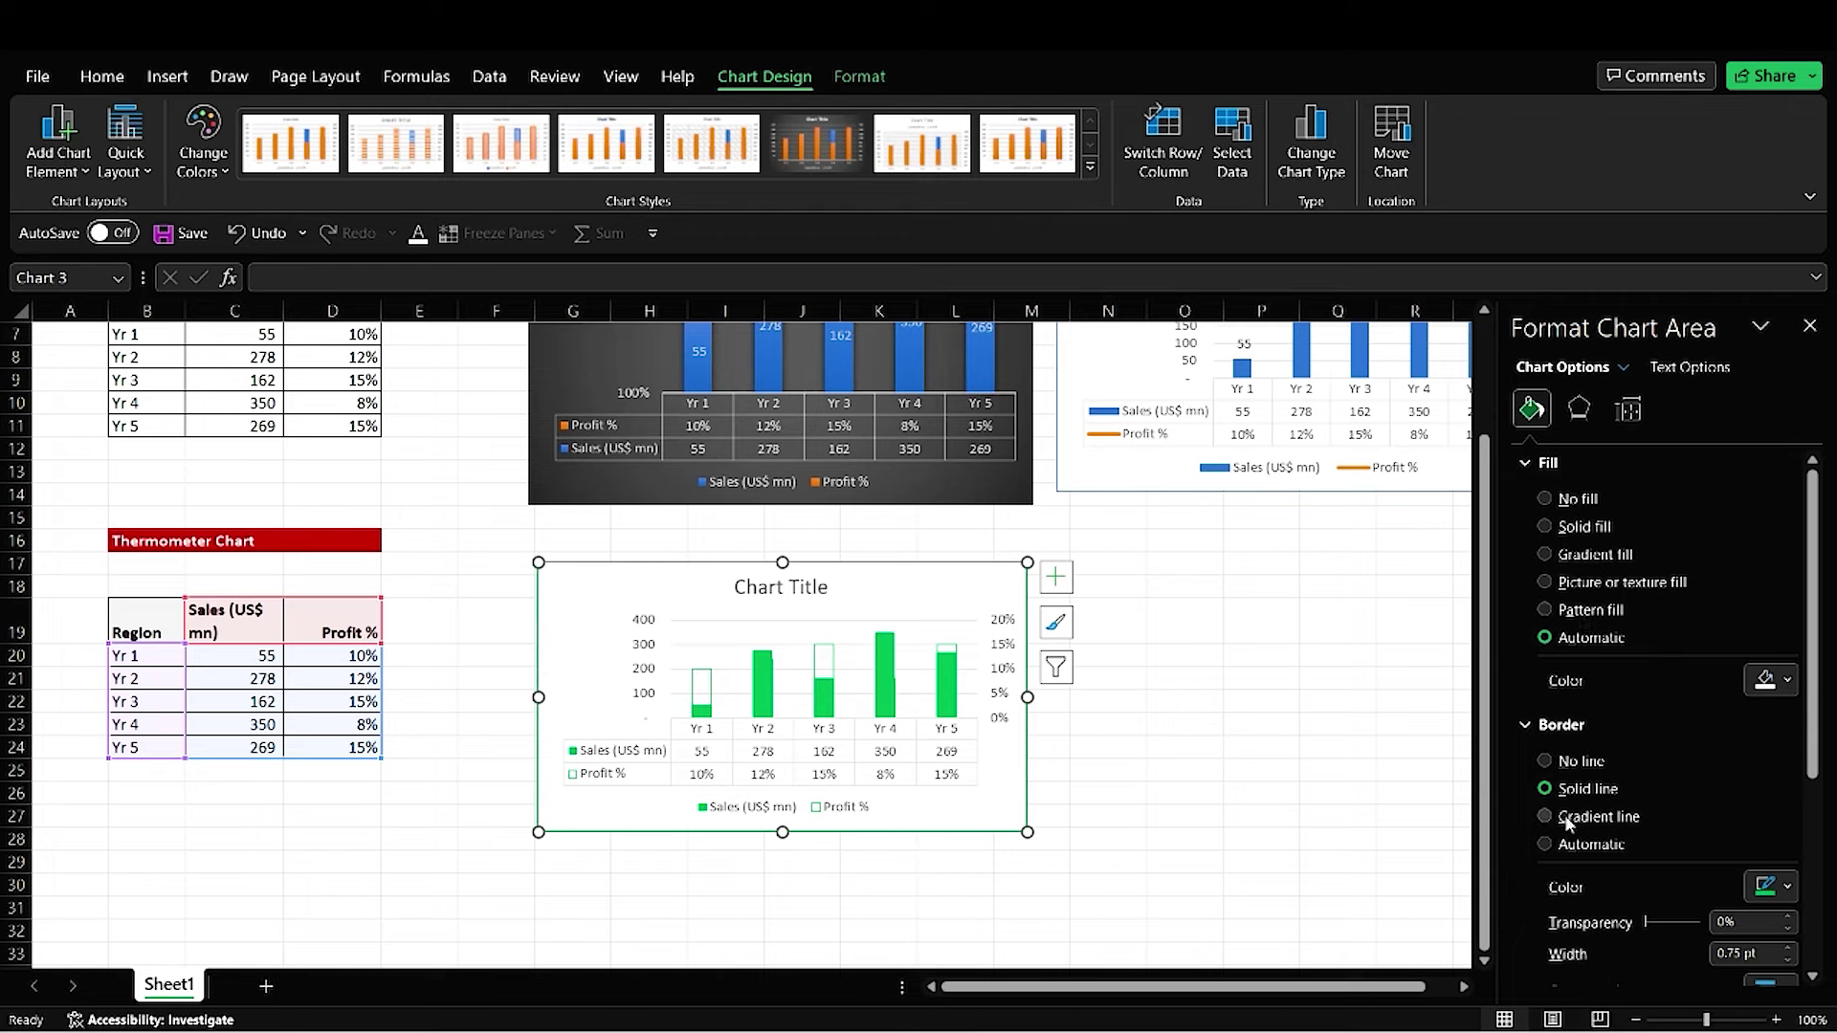
{"action": "left_click", "coordinate": [1787, 887]}
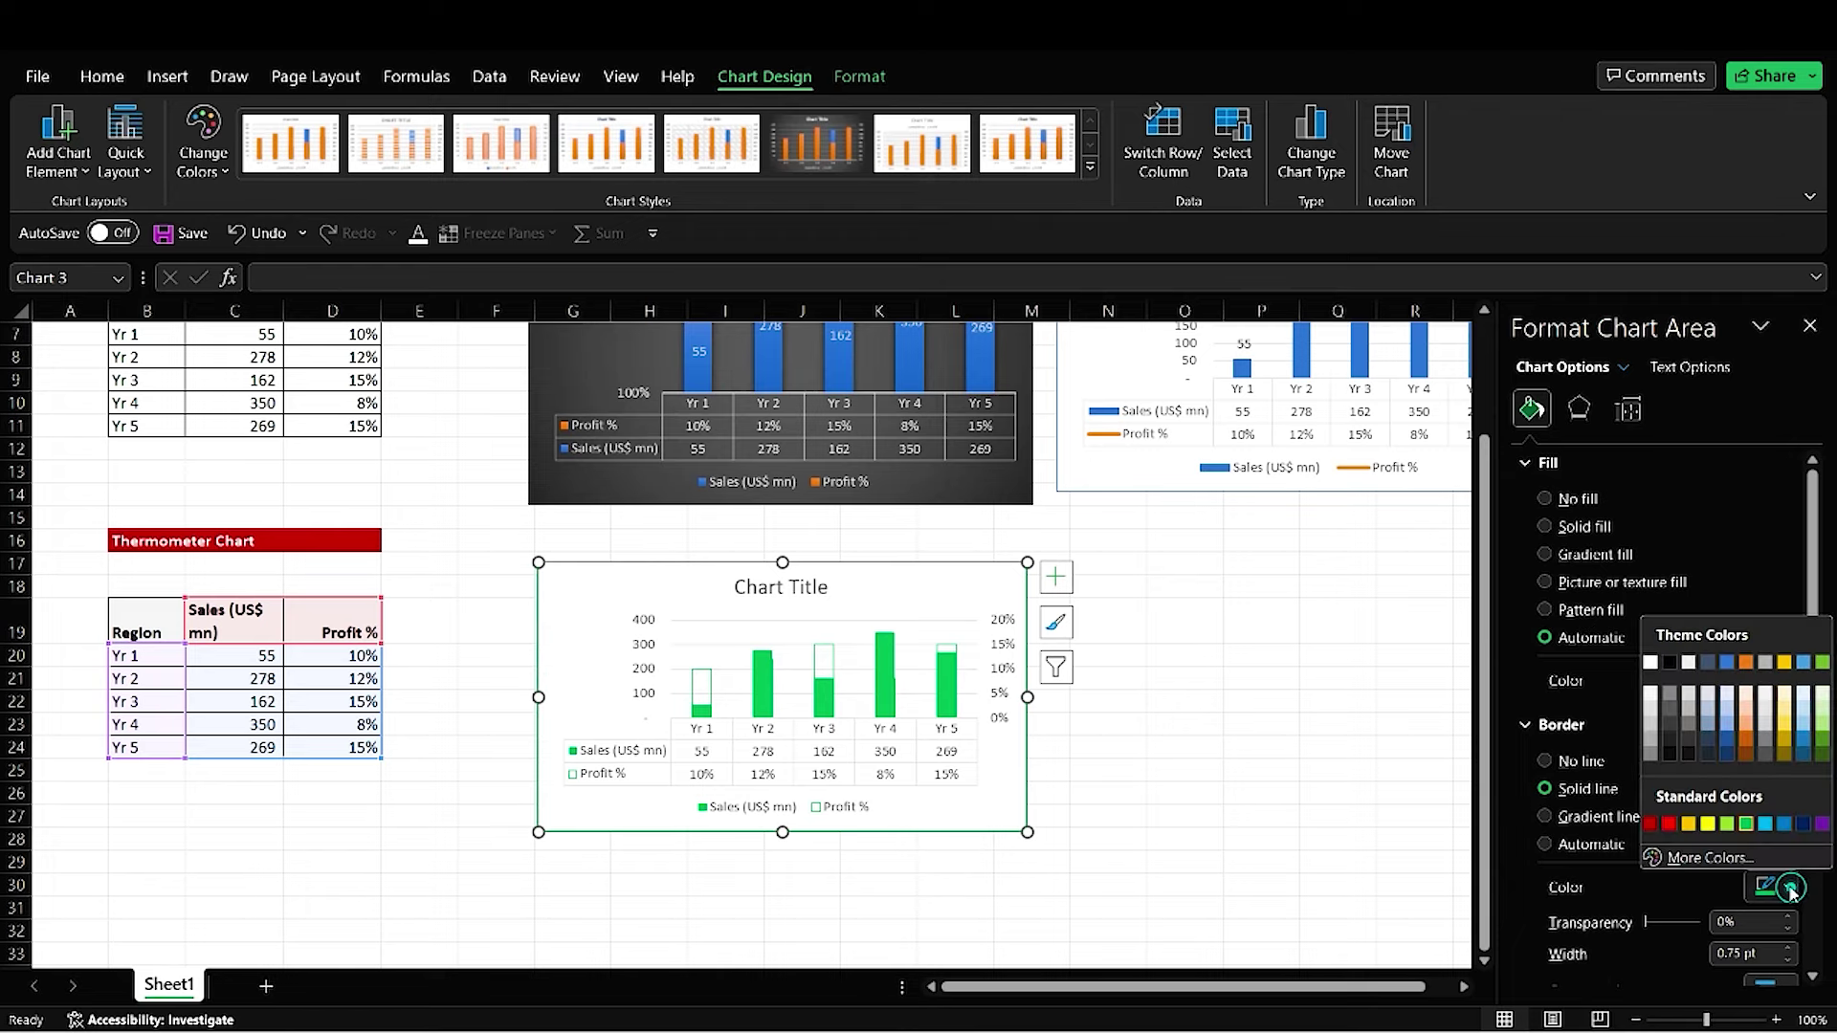
{"action": "left_click", "coordinate": [1708, 823]}
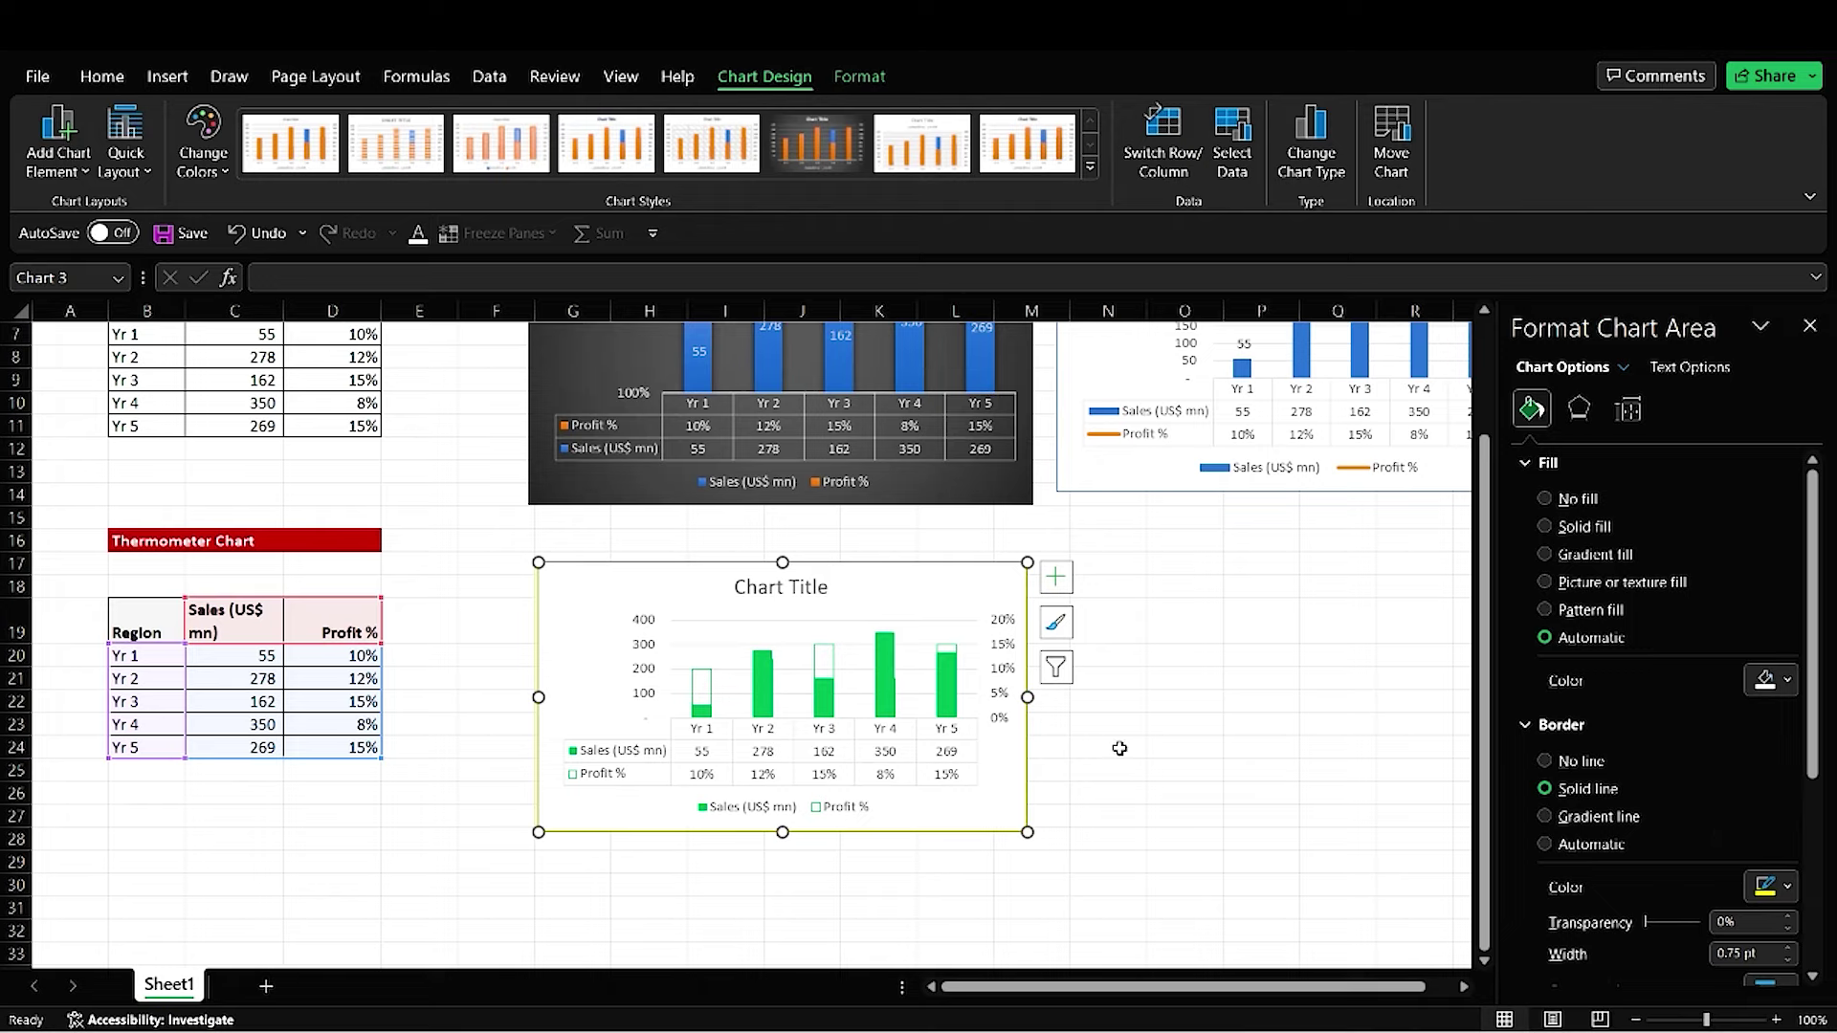
{"action": "left_click", "coordinate": [1154, 723]}
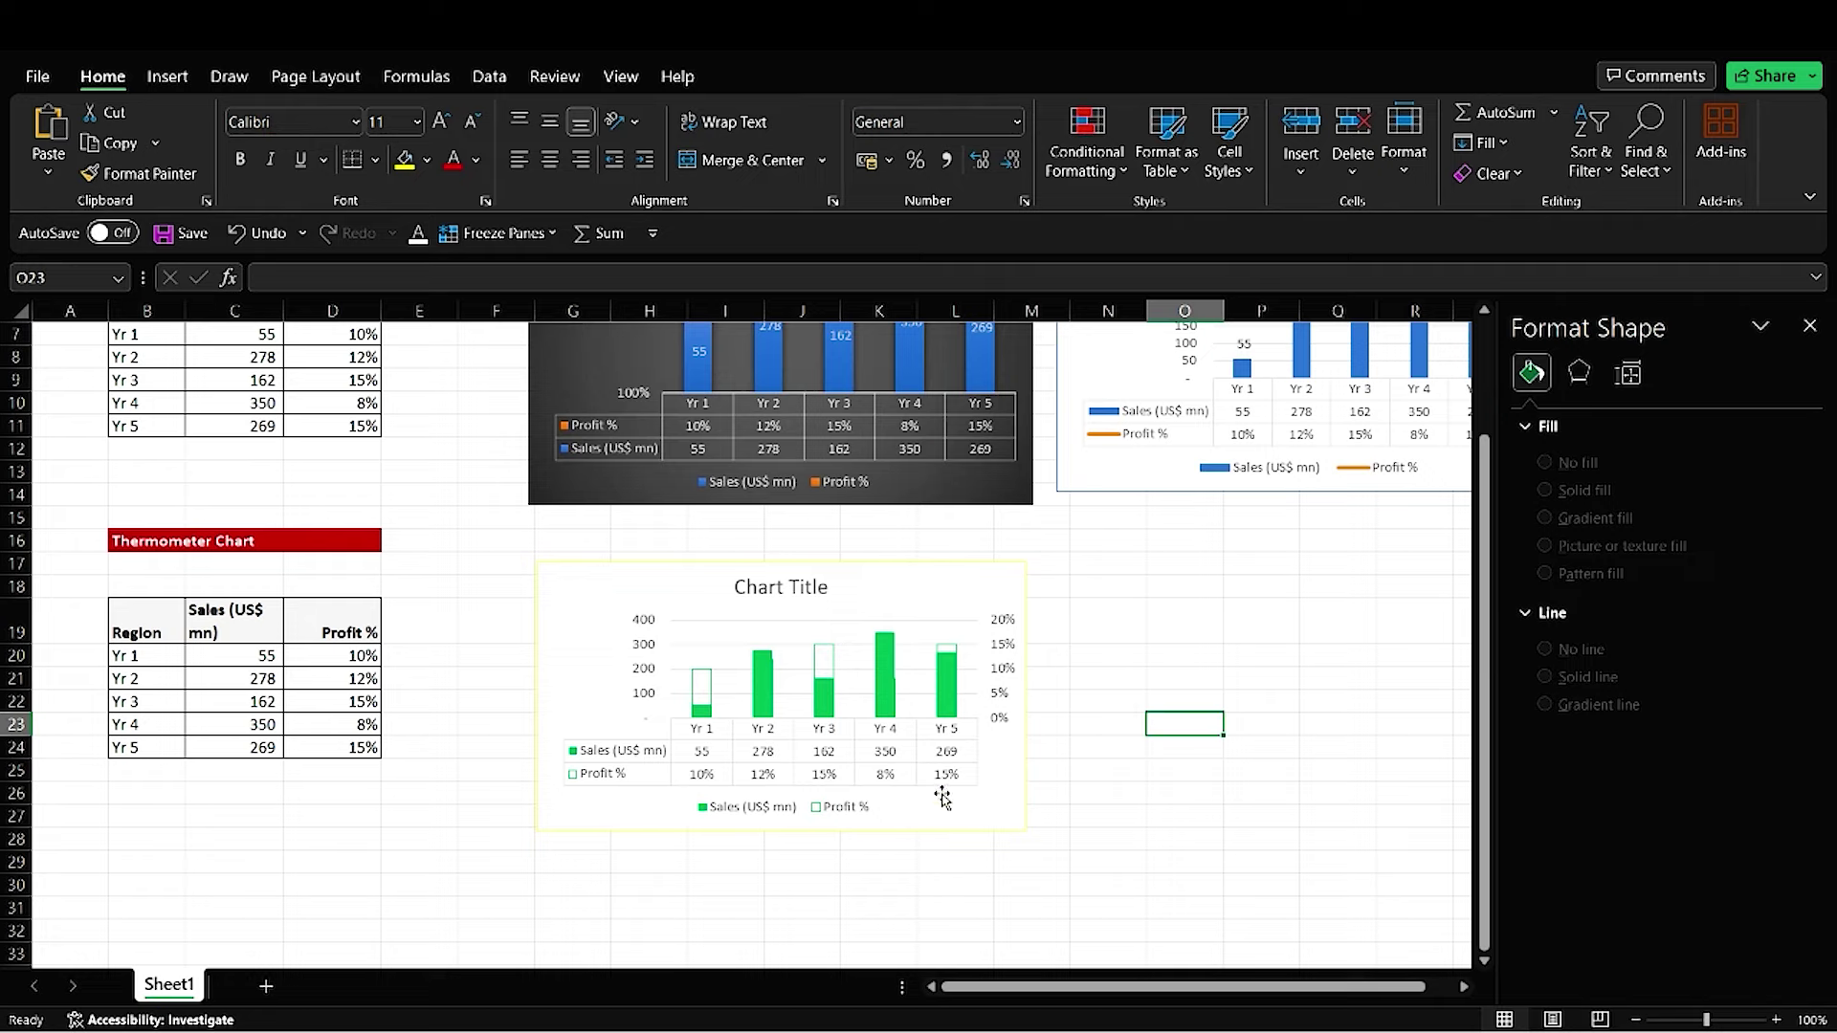
Step: Select the dark stacked chart and close the Format Chart Area pane
{"action": "scroll", "coordinate": [956, 766], "scroll_direction": "up", "scroll_amount": 2}
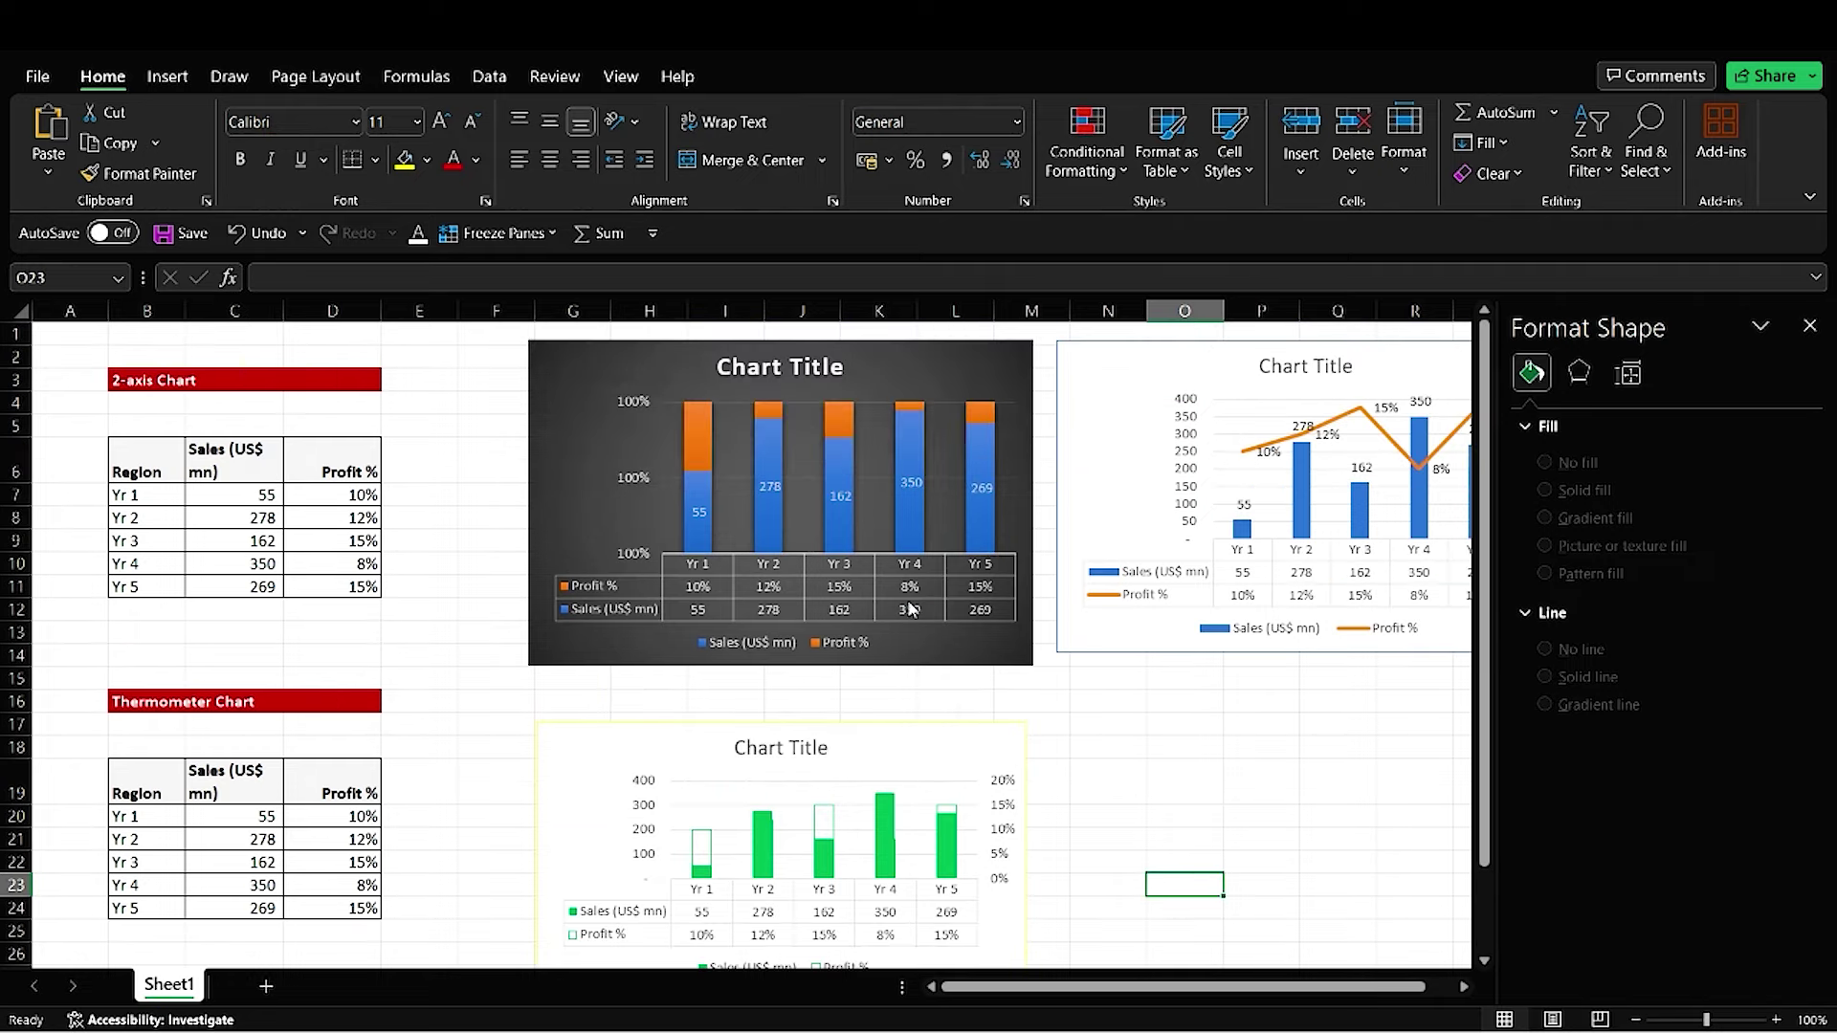
{"action": "left_click", "coordinate": [913, 610]}
{"action": "left_click", "coordinate": [831, 669]}
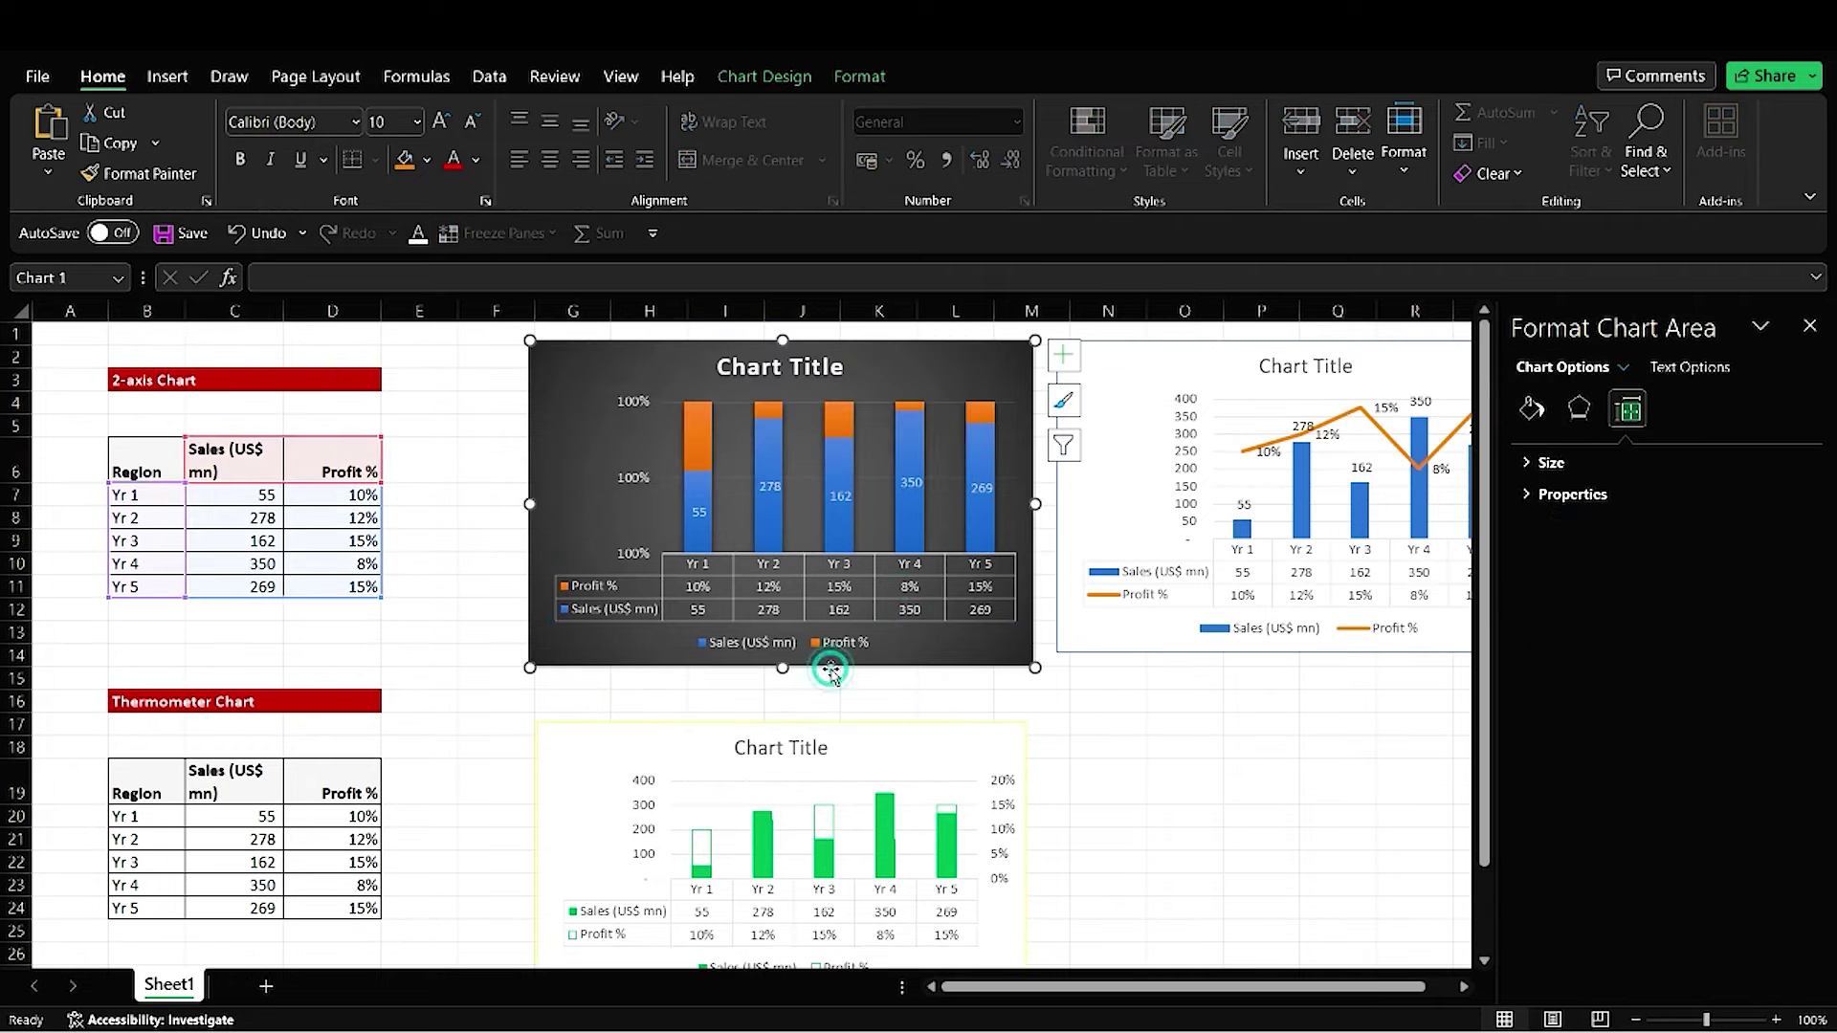
{"action": "left_click", "coordinate": [1810, 325]}
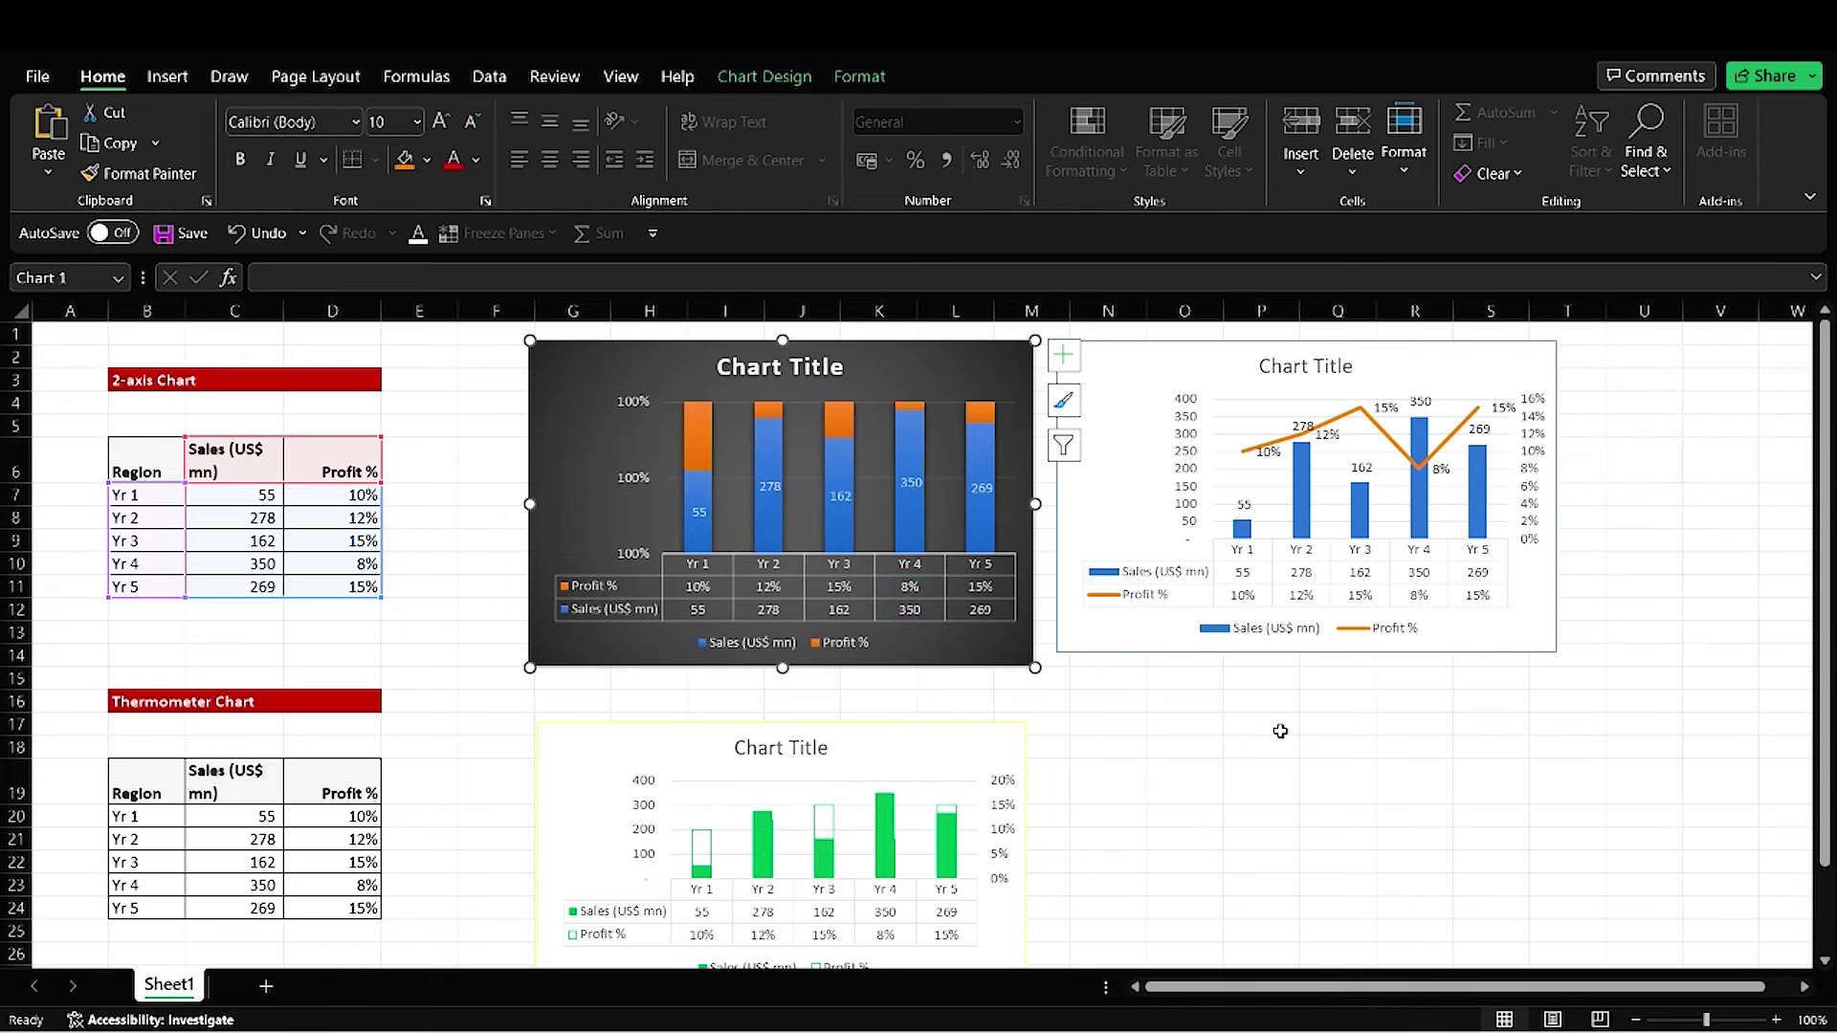
{"action": "left_click", "coordinate": [1238, 802]}
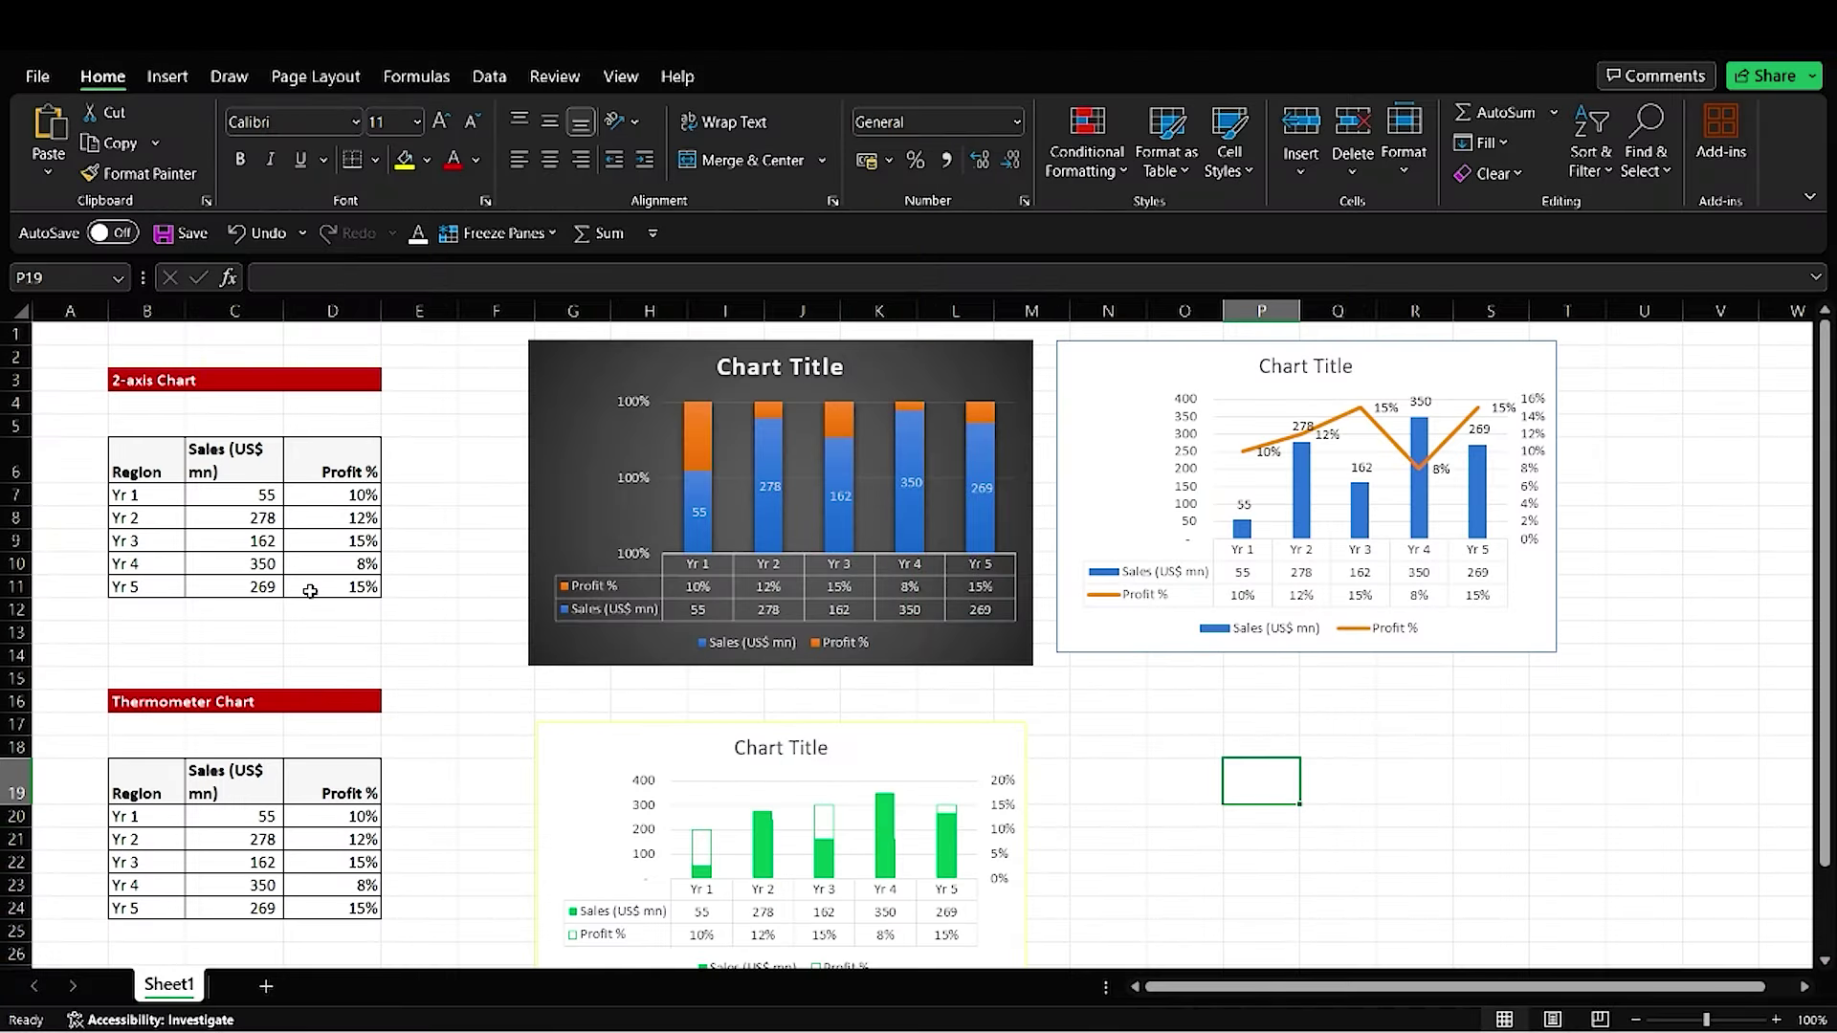
Step: Click around the sheet cells to review the three finished charts
{"action": "left_click", "coordinate": [1139, 720]}
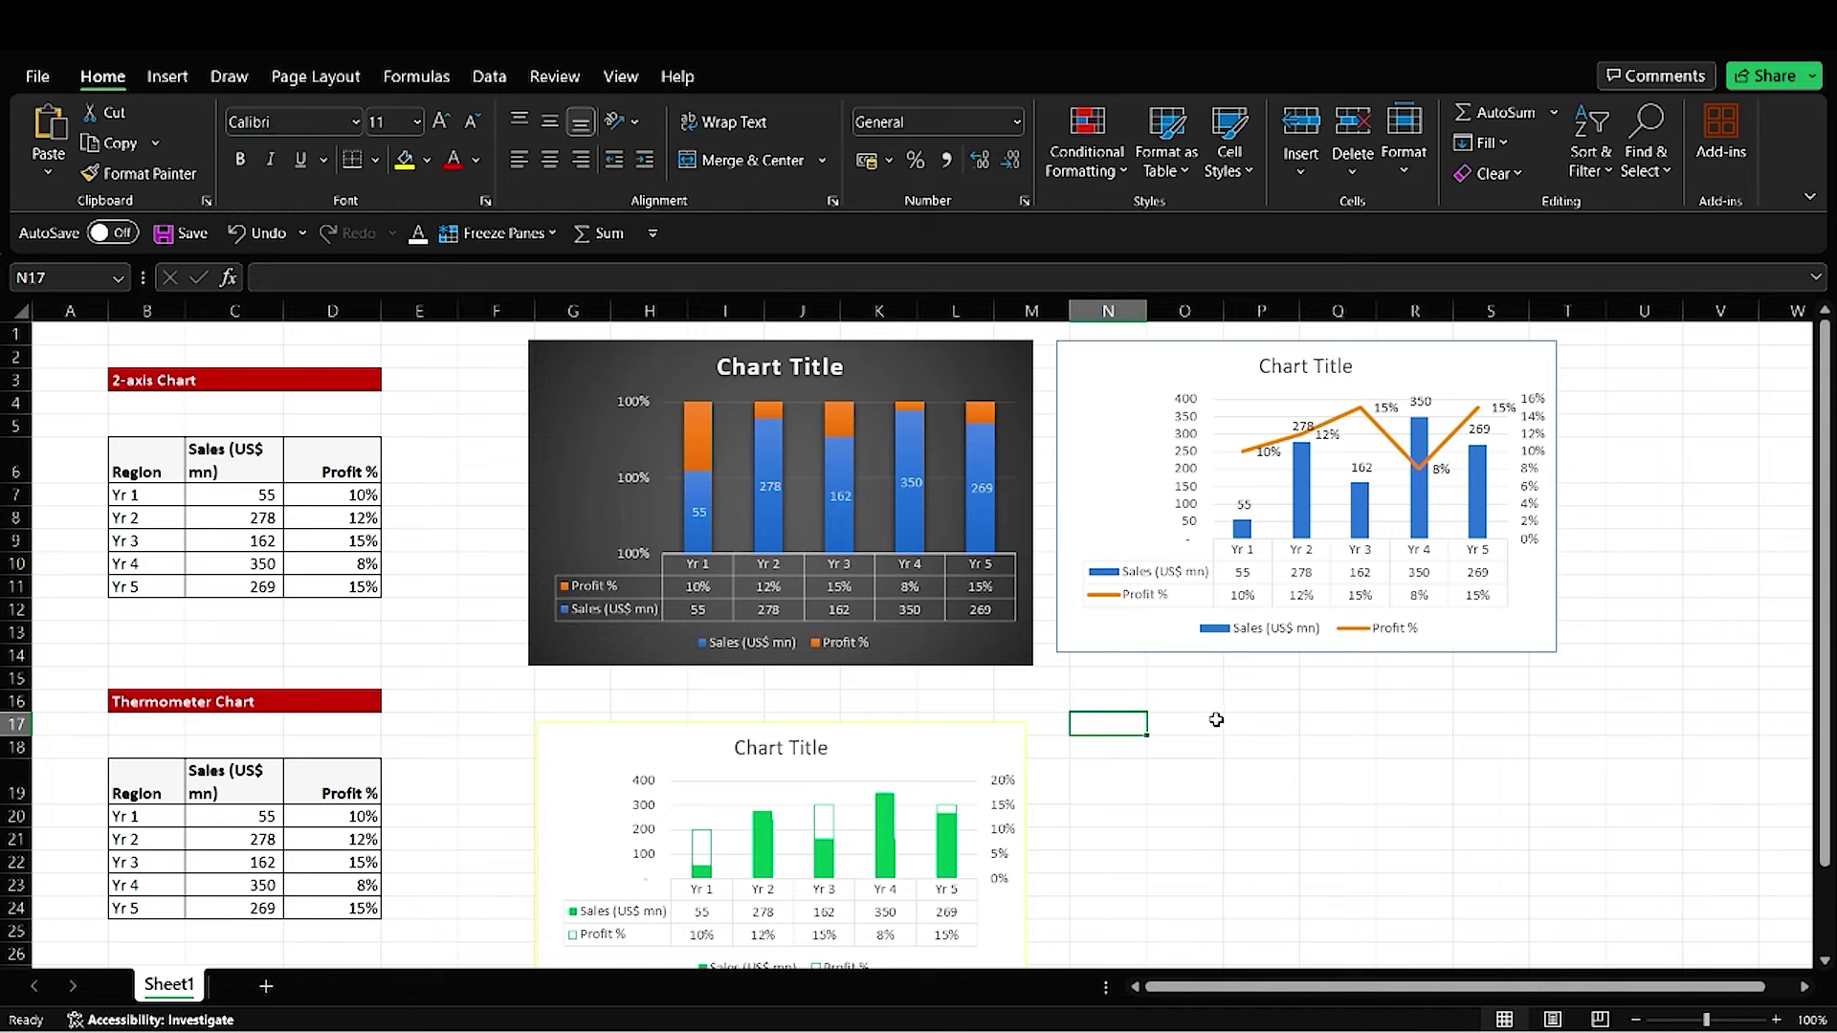
{"action": "left_click", "coordinate": [1216, 719]}
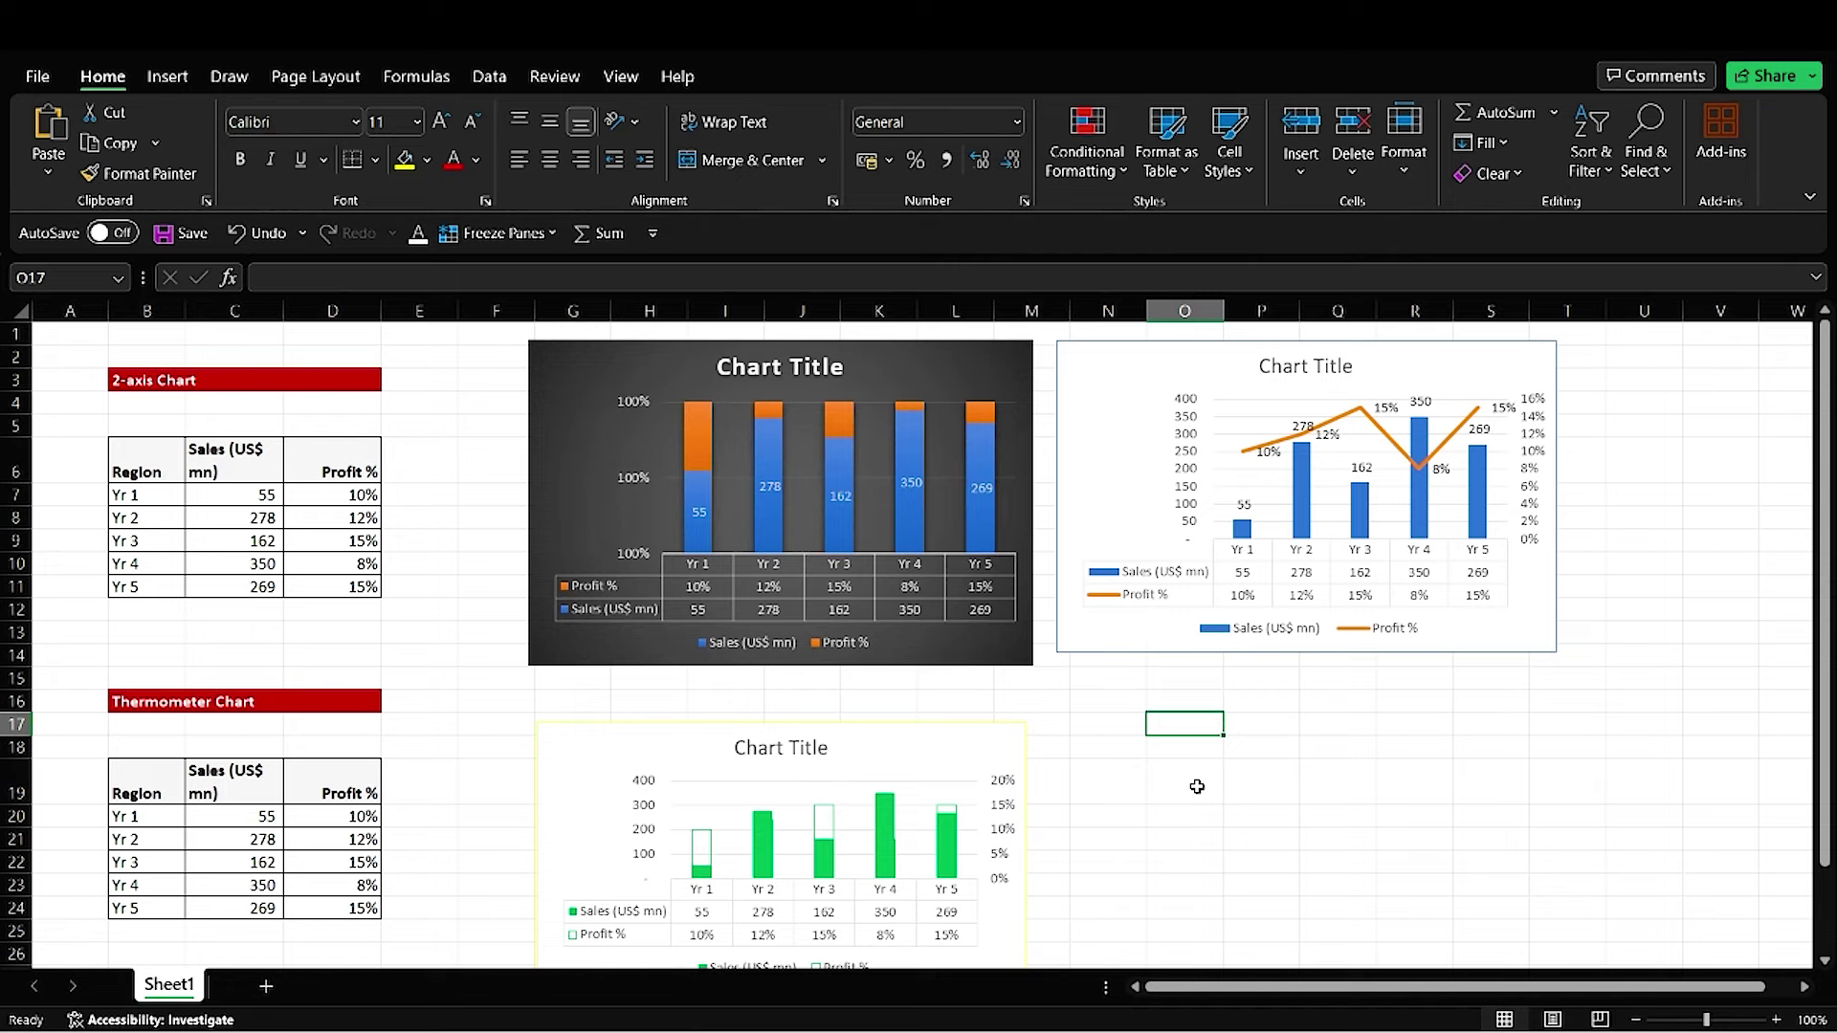
{"action": "left_click", "coordinate": [1192, 779]}
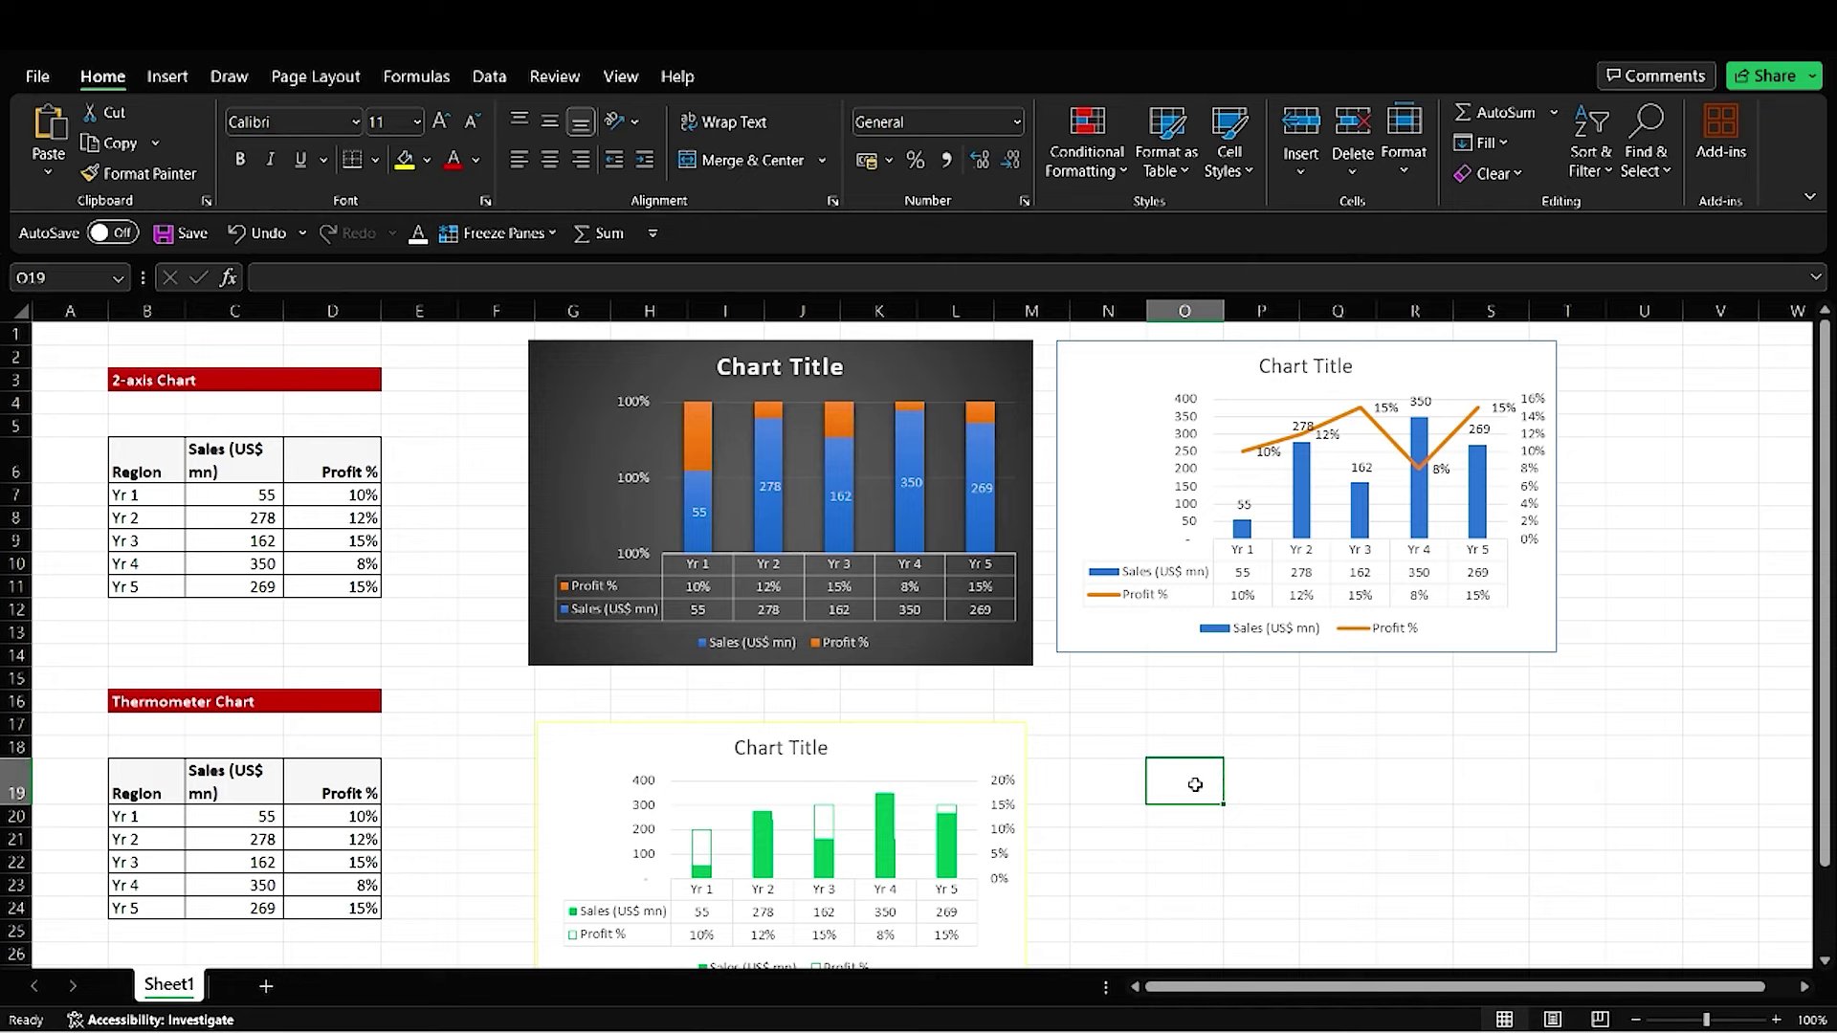
{"action": "left_click", "coordinate": [1309, 766]}
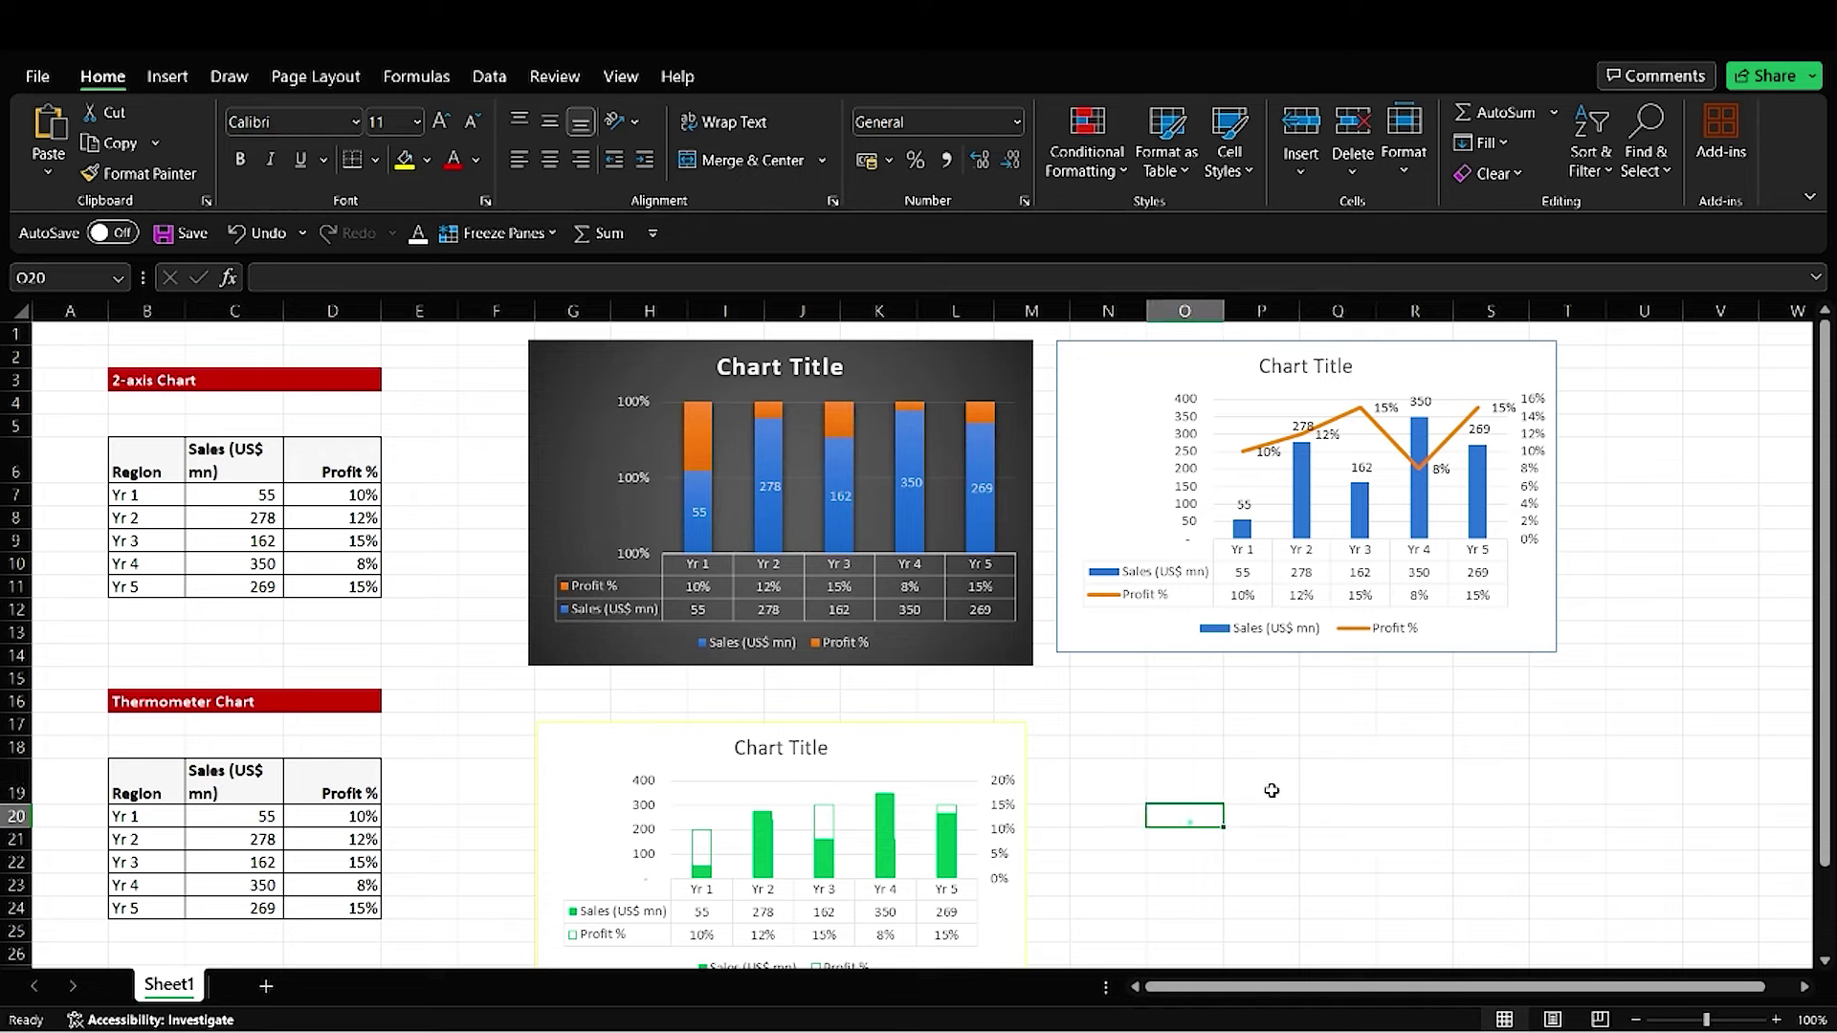
{"action": "left_click", "coordinate": [1235, 804]}
{"action": "left_click", "coordinate": [1207, 796]}
{"action": "left_click", "coordinate": [1277, 786]}
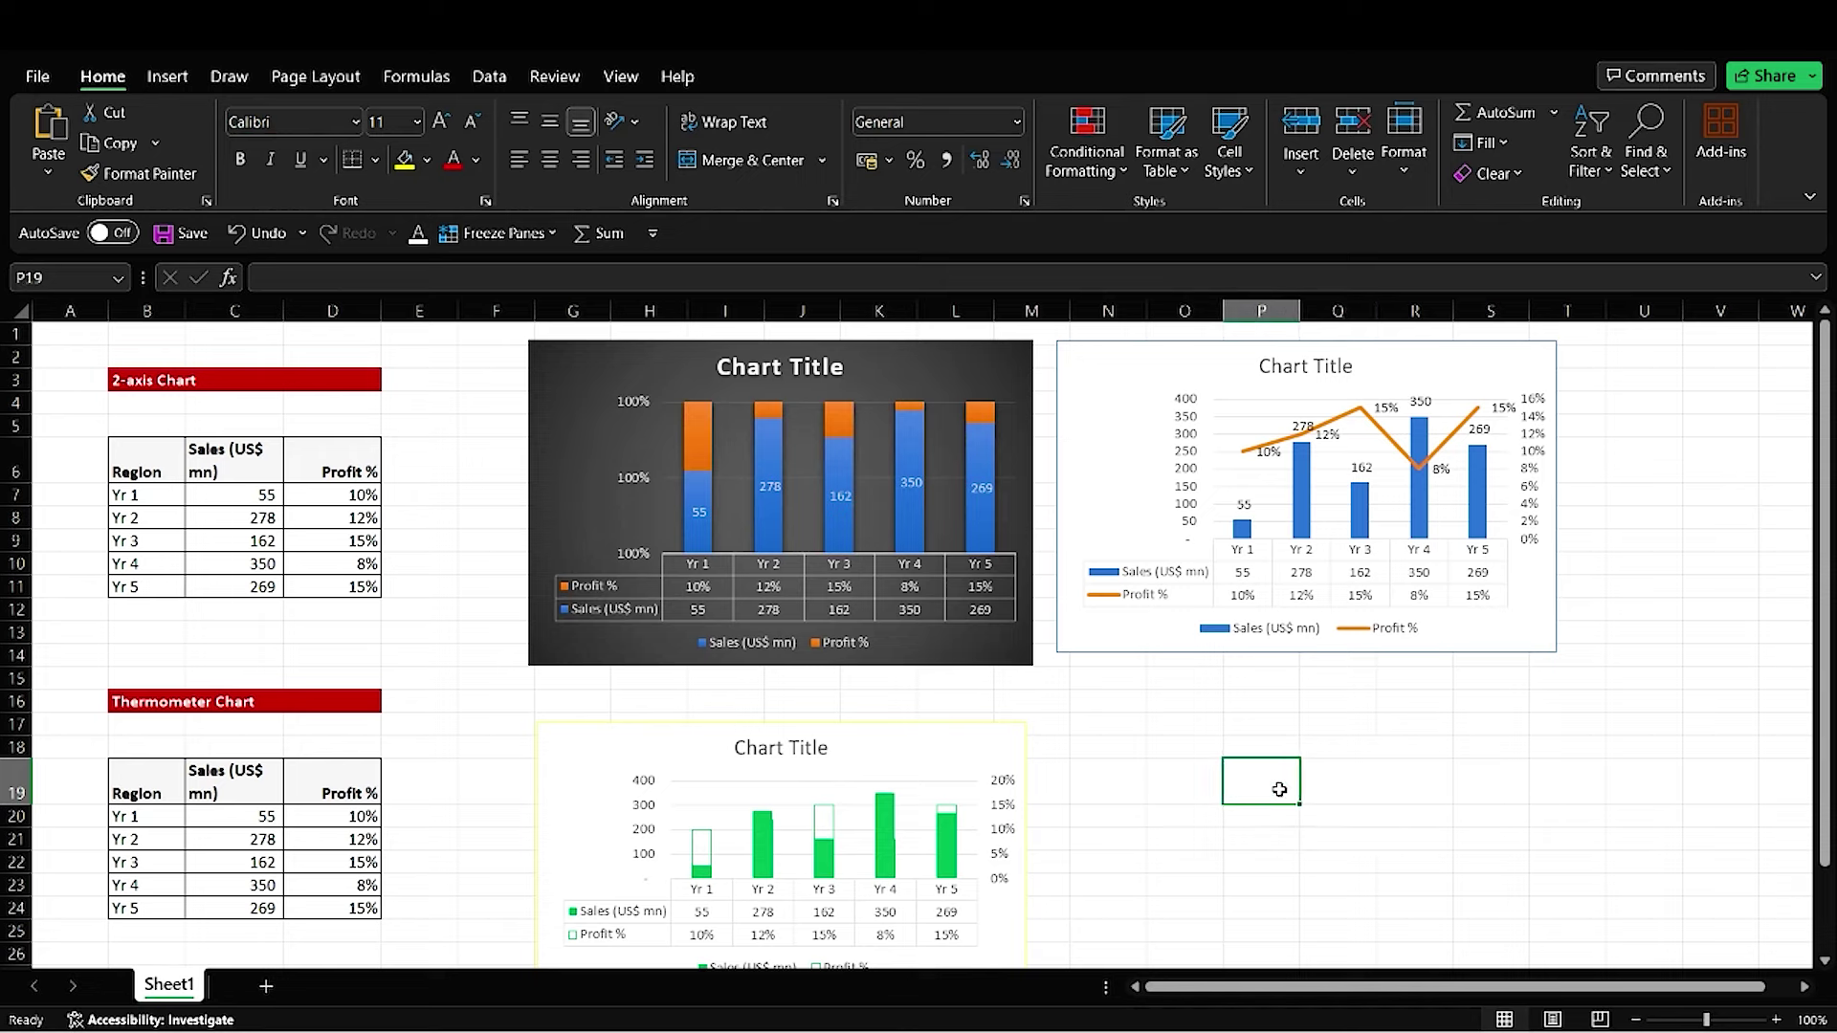
{"action": "left_click", "coordinate": [1191, 807]}
{"action": "left_click", "coordinate": [1263, 775]}
{"action": "left_click", "coordinate": [1185, 780]}
{"action": "left_click", "coordinate": [1269, 792]}
{"action": "left_click", "coordinate": [1187, 783]}
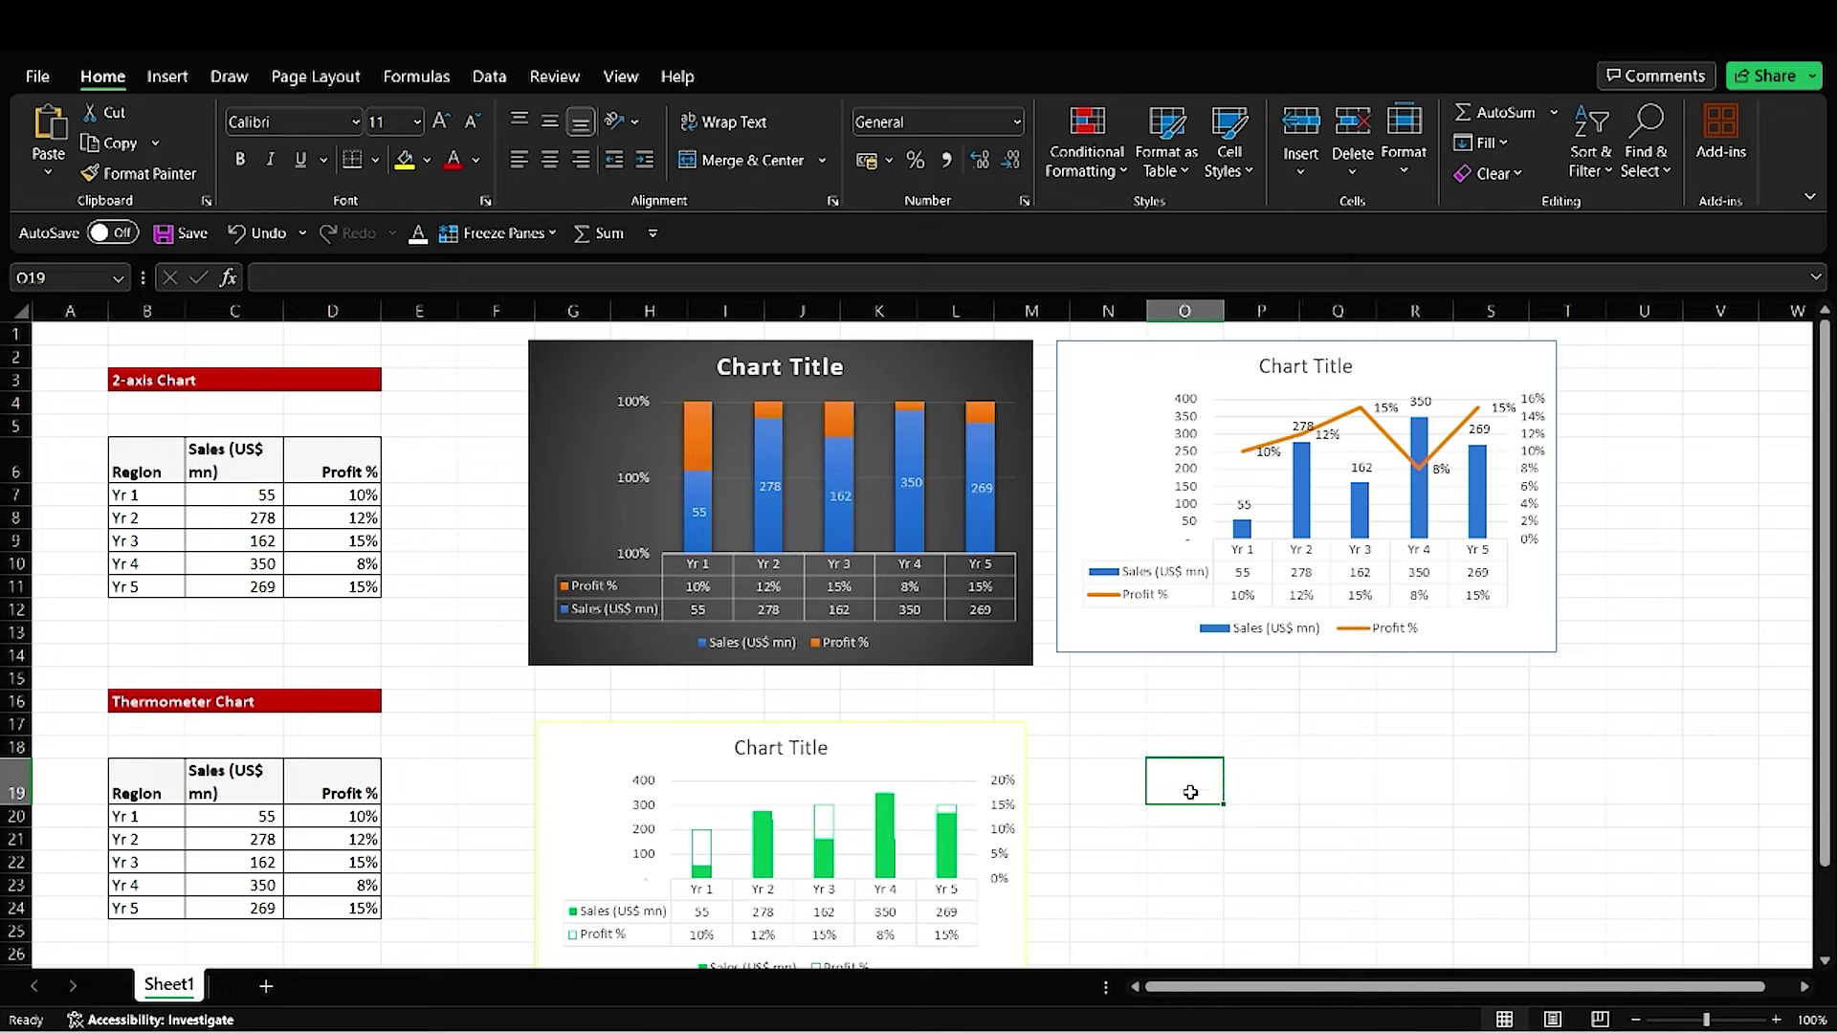
{"action": "left_click", "coordinate": [1253, 787]}
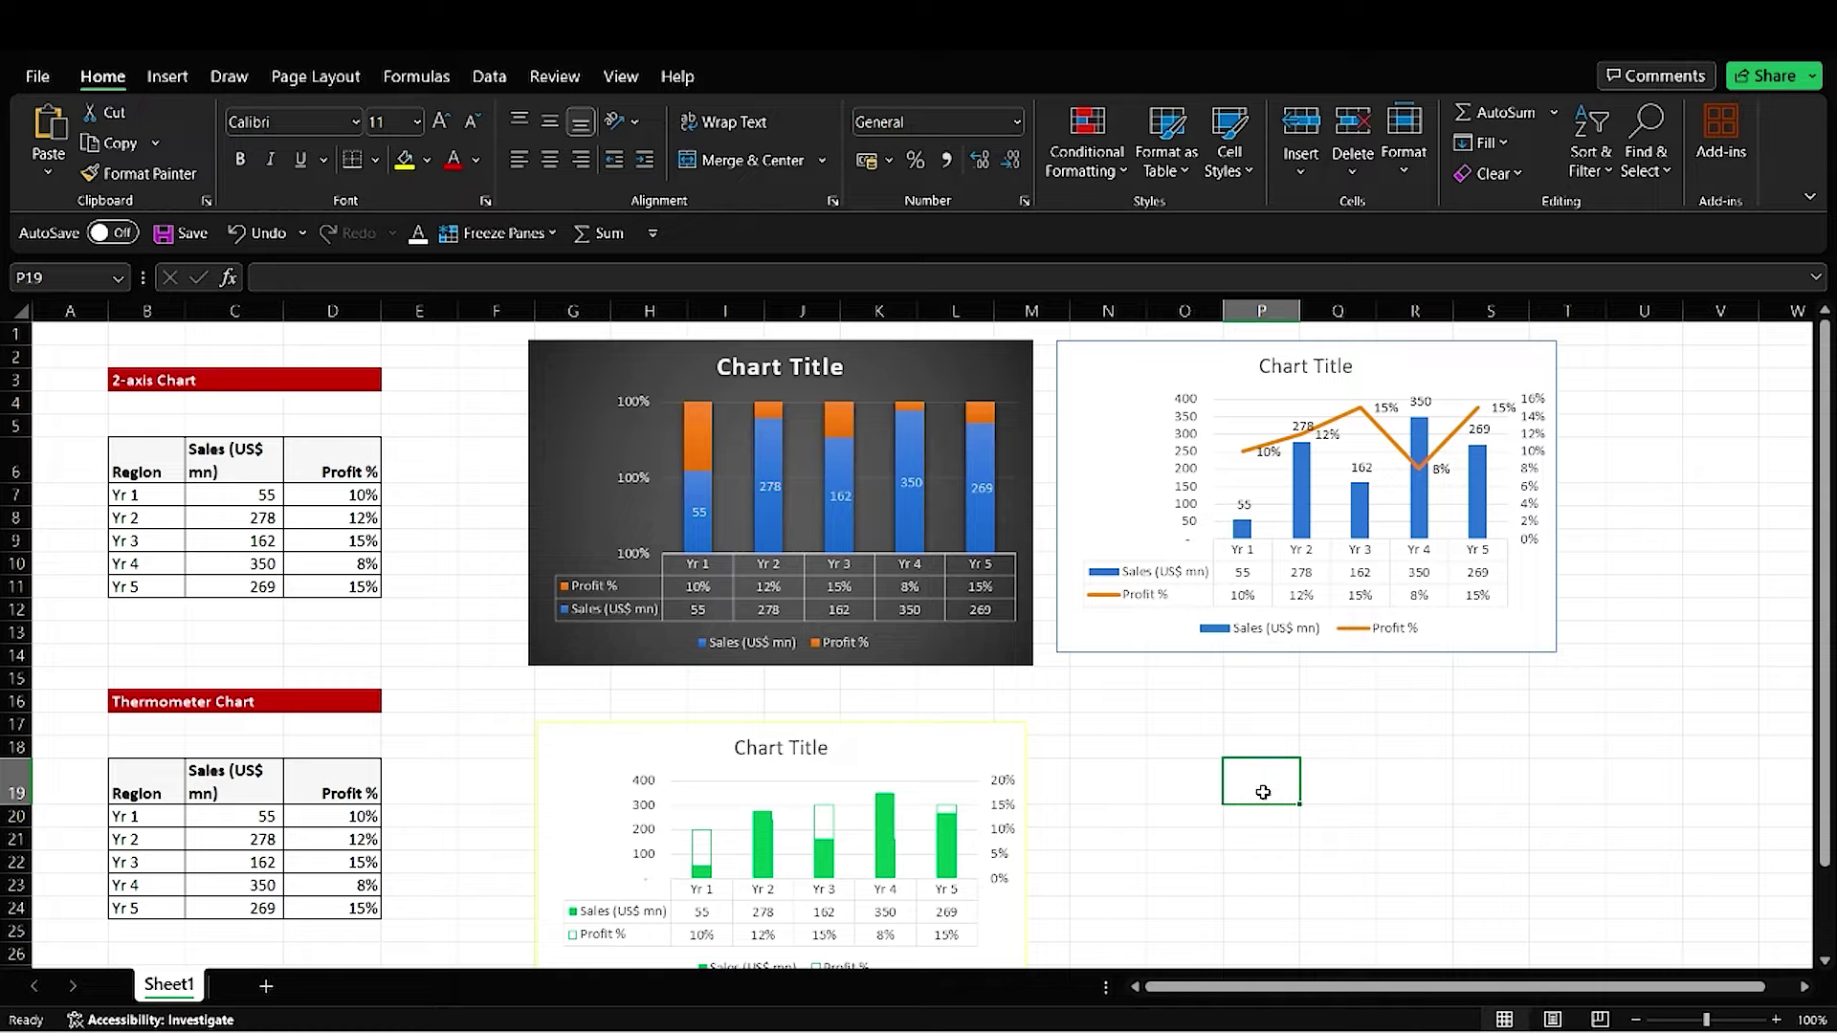